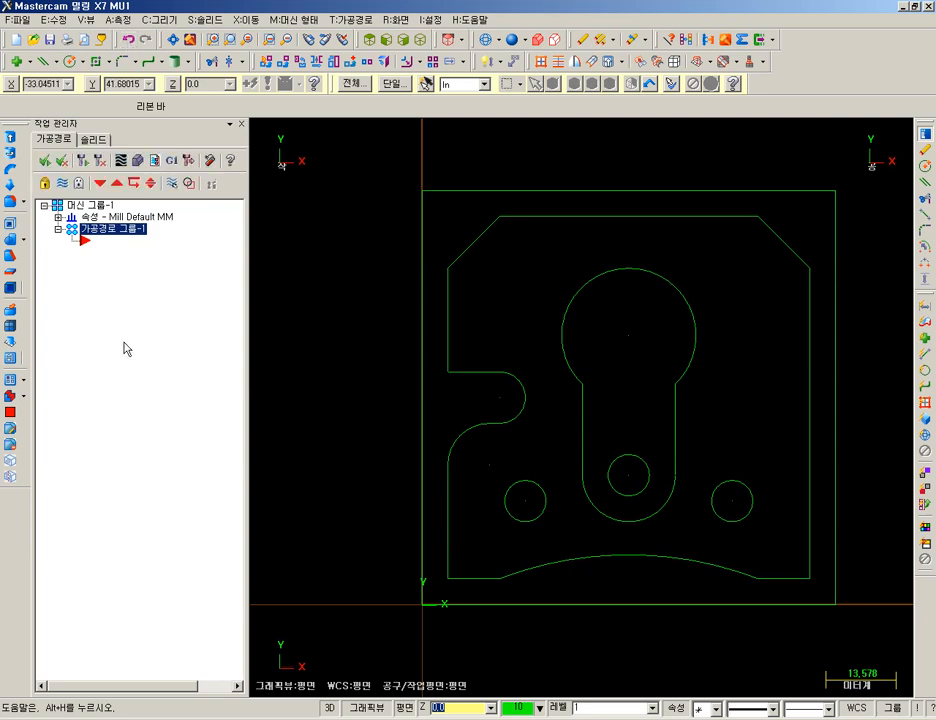
Add a new machine group using the default milling machine
middle_click_drag(673, 364, 669, 368)
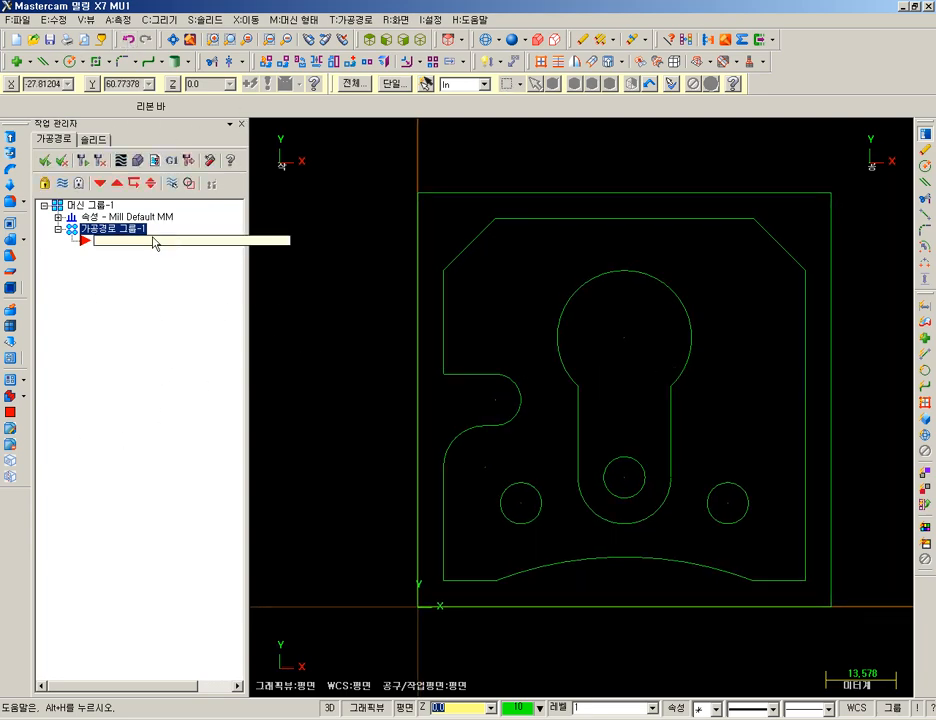
left_click(293, 20)
mouse_move(299, 37)
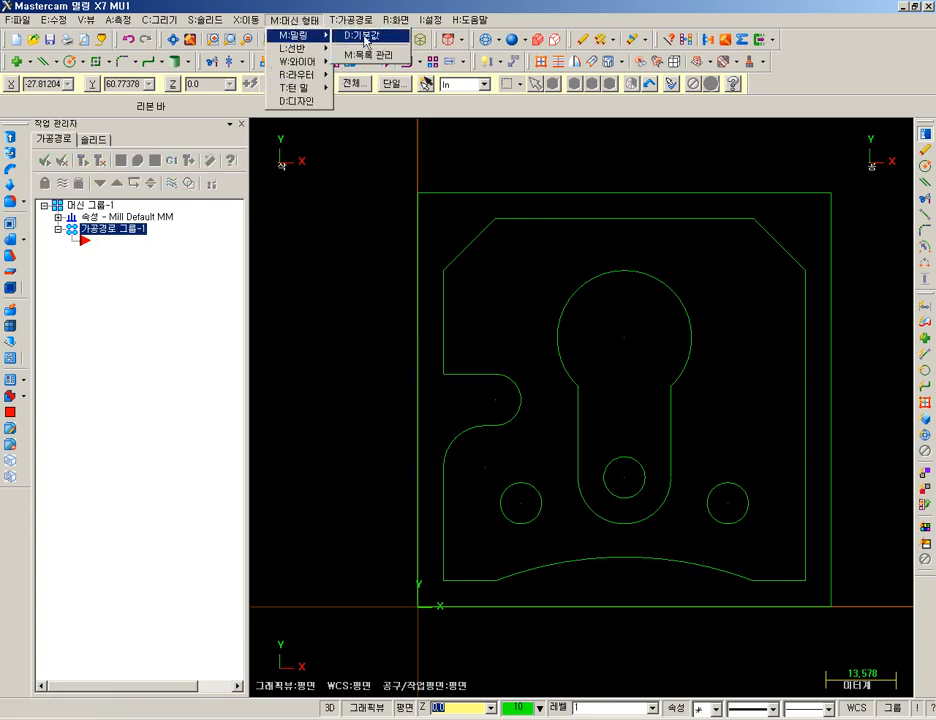
left_click(370, 36)
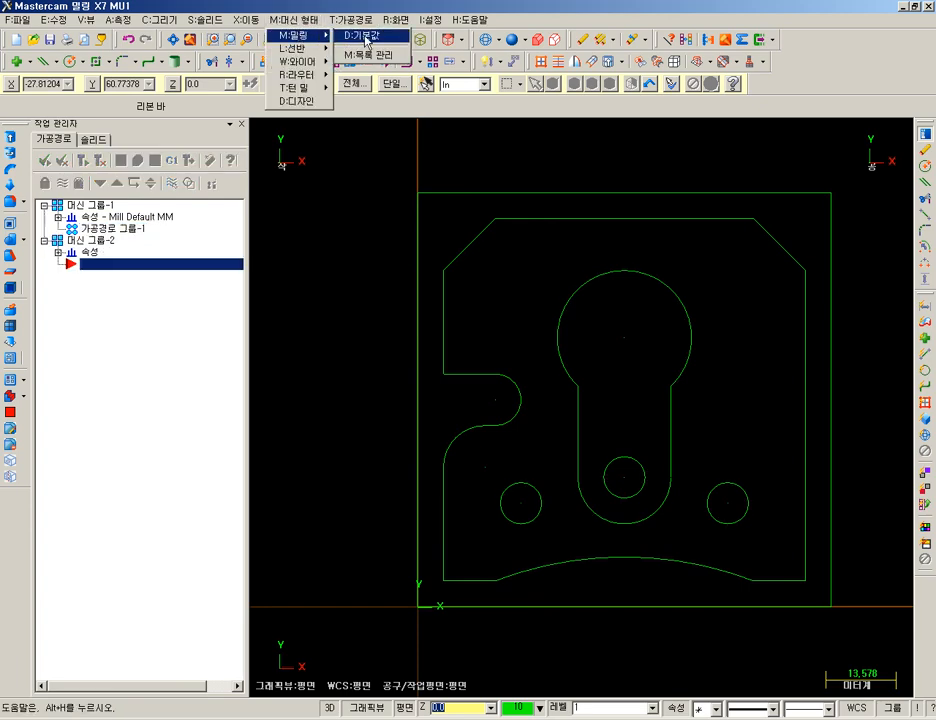
Delete the original machine group (머신 그룹-1) so only the newly added mill group is kept
left_click(145, 218)
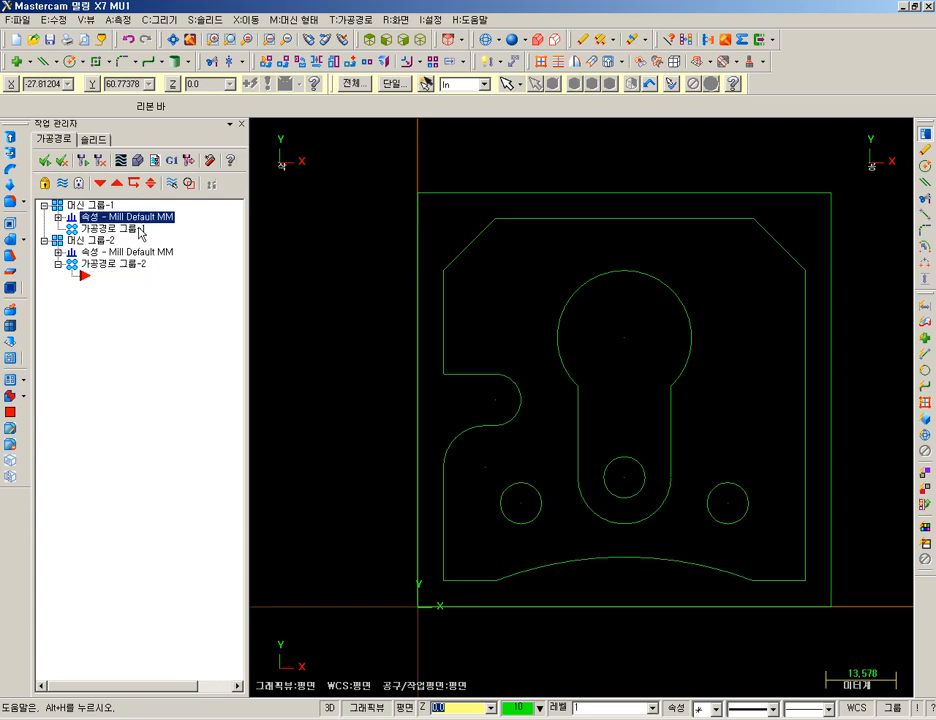
left_click(117, 251)
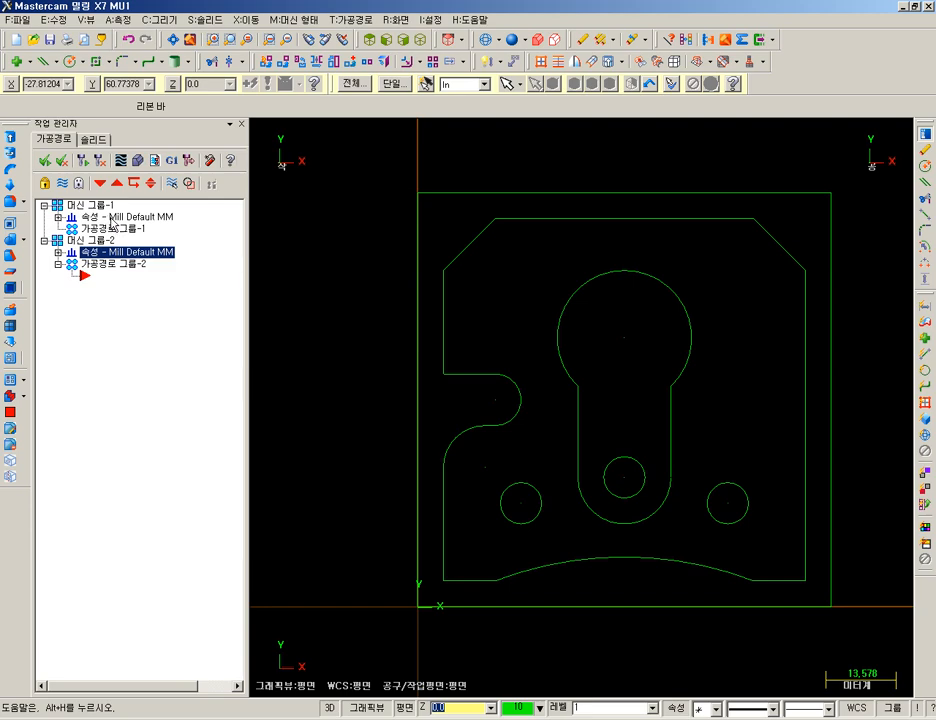
left_click(94, 206)
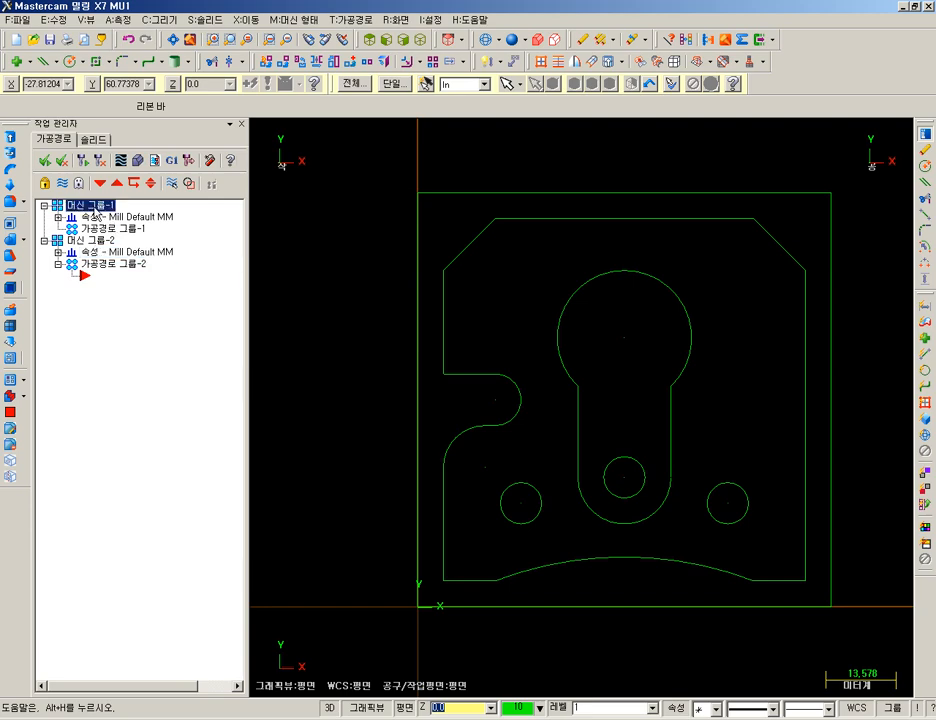
right_click(96, 212)
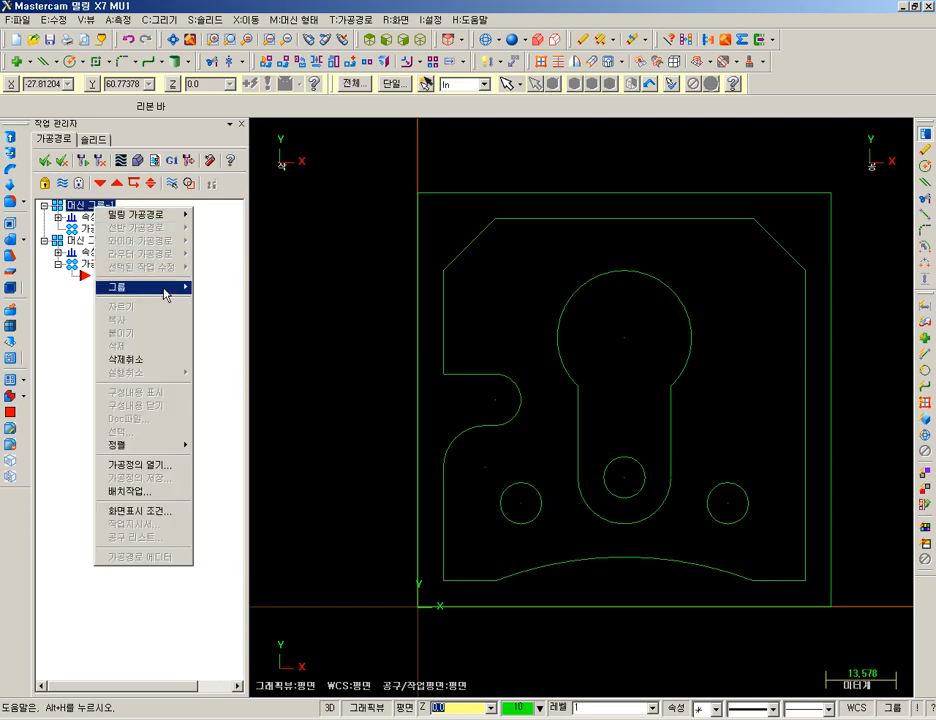
mouse_move(150, 287)
left_click(212, 332)
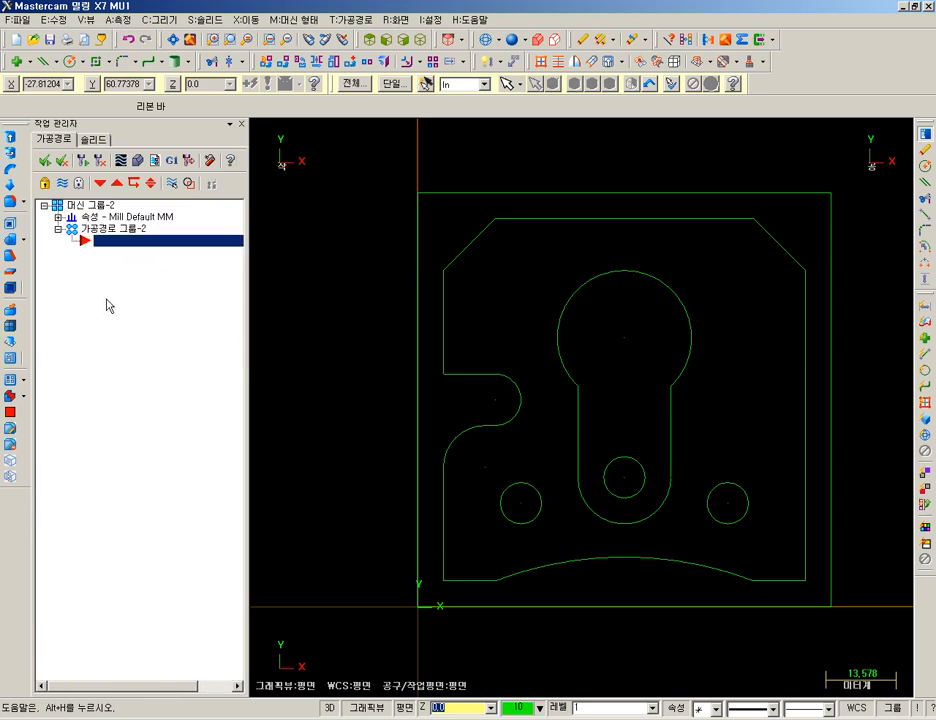
Start a facing toolpath with the NC file name 110, using the outer stock rectangle as the chain
right_click(120, 234)
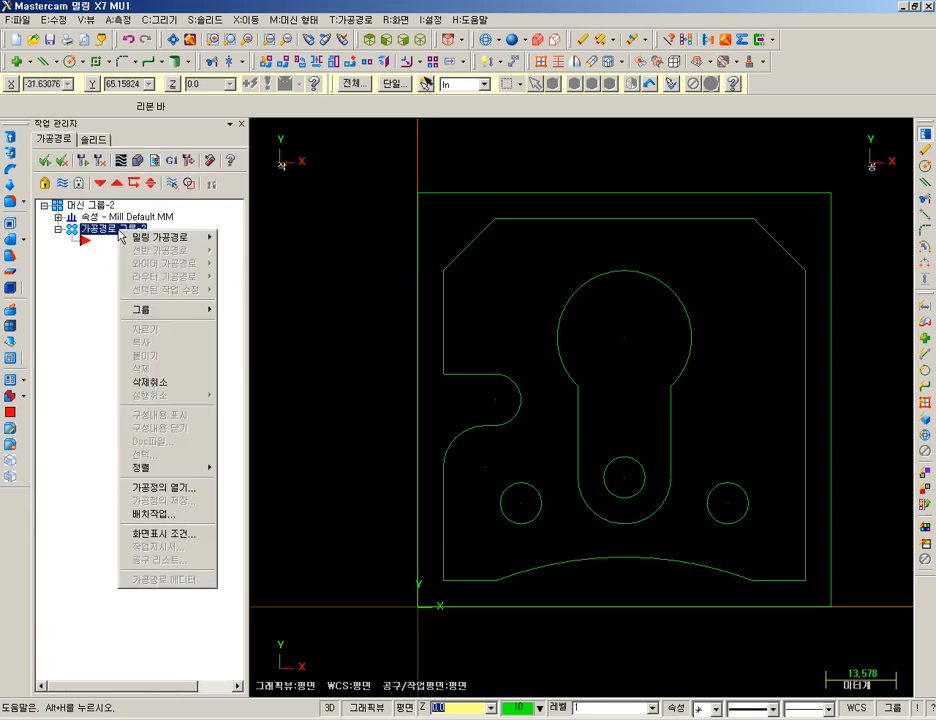
mouse_move(135, 238)
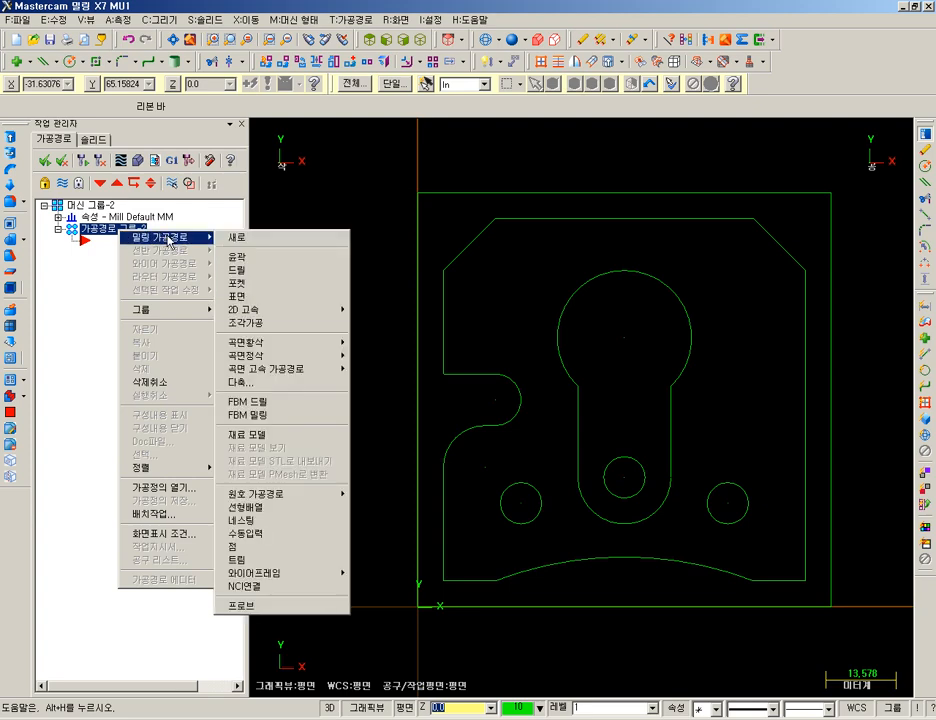
left_click(267, 296)
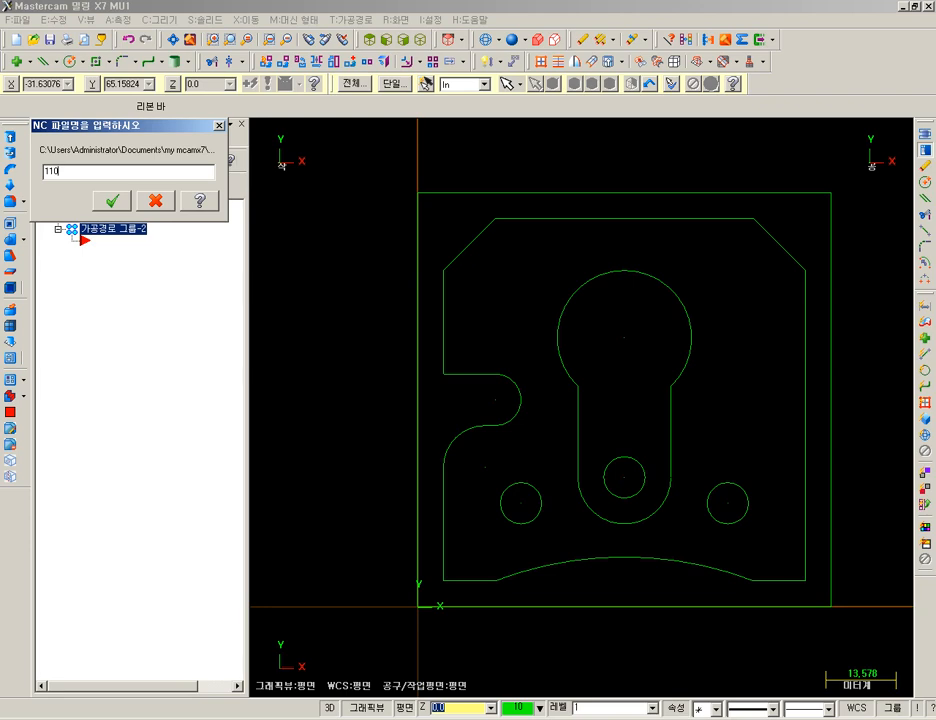
key("Return")
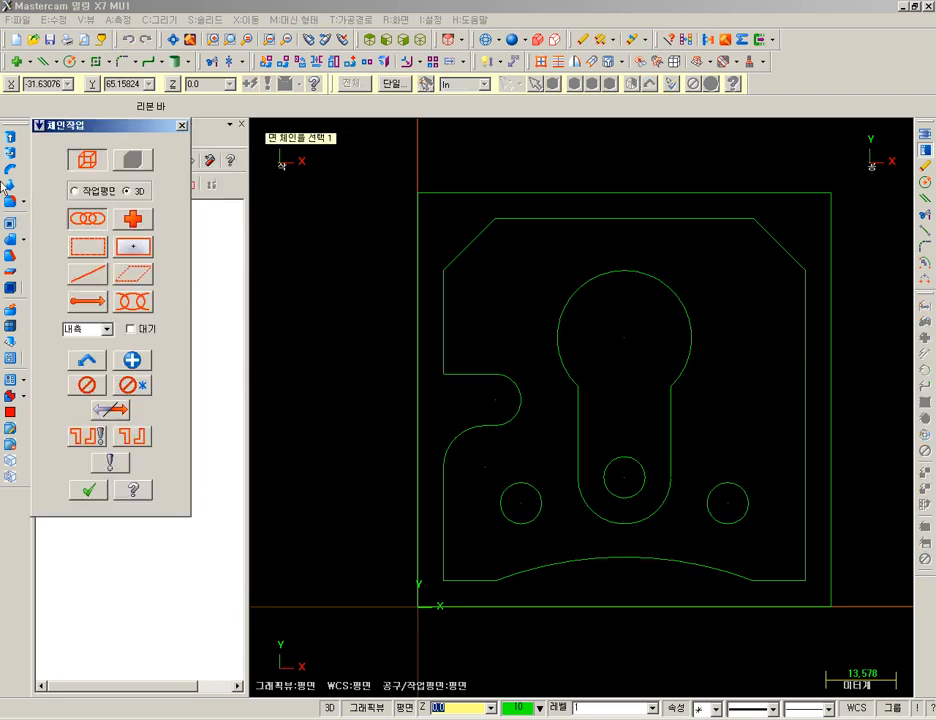
left_click(418, 555)
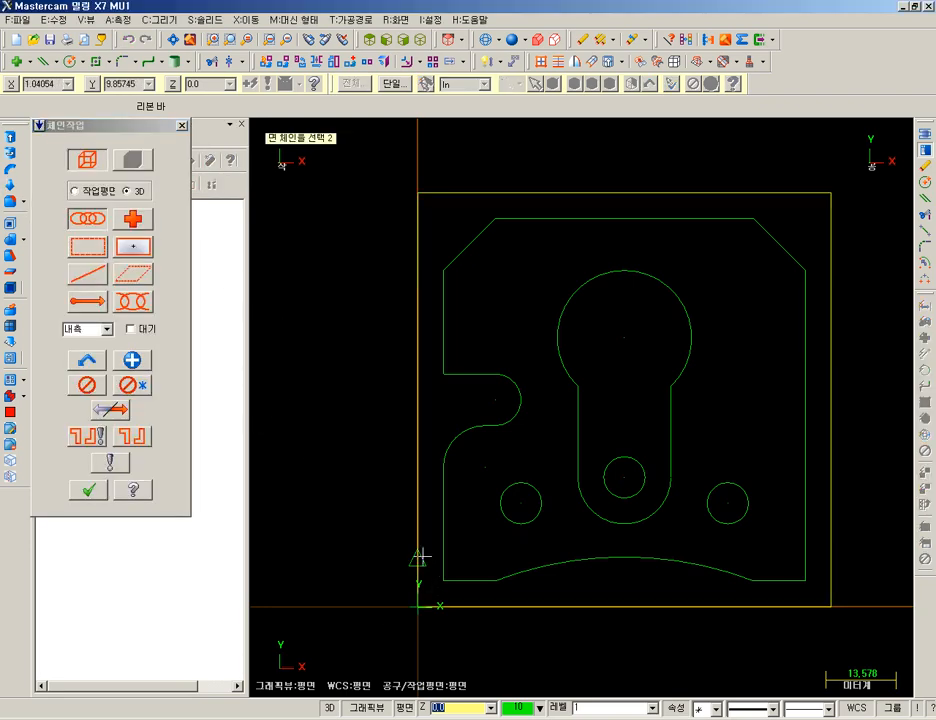
left_click(89, 490)
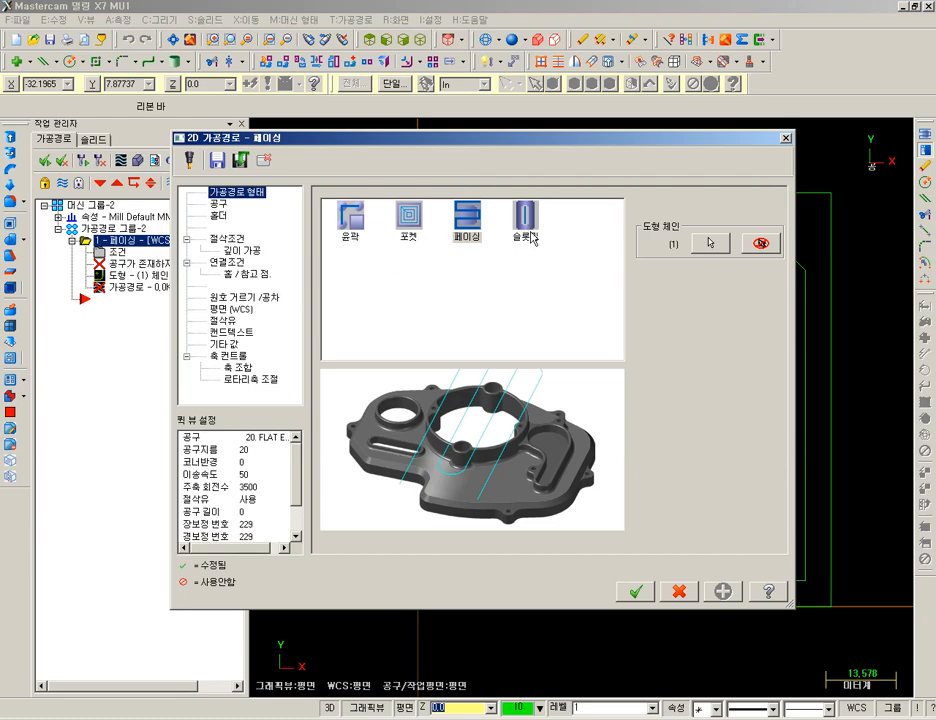
Create a new Face Mill tool with a 50 mm cutting diameter for the facing toolpath
left_click(215, 203)
right_click(416, 258)
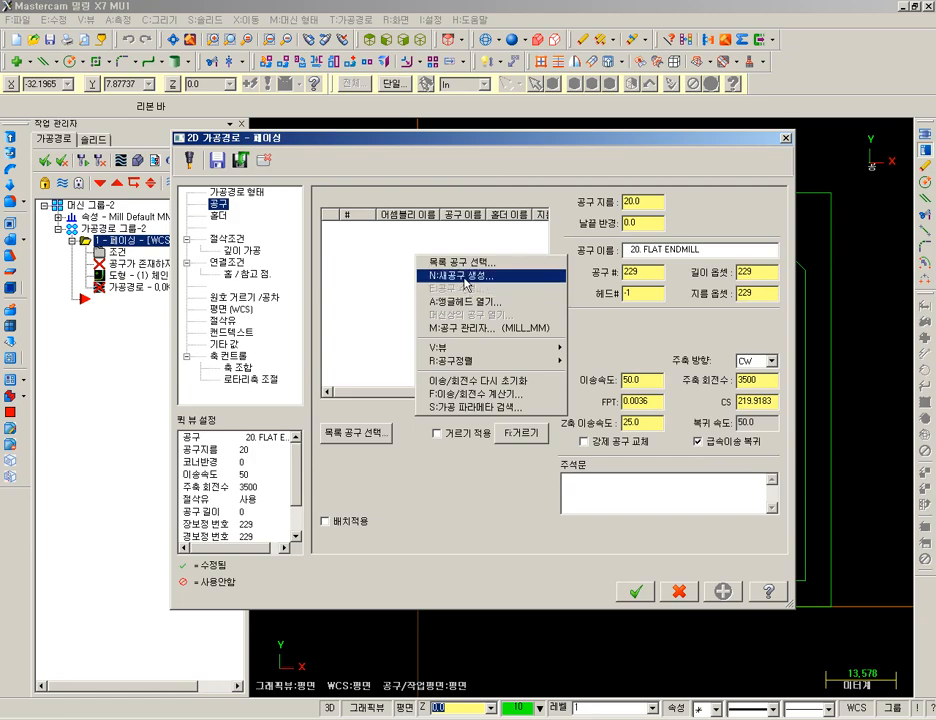
left_click(458, 274)
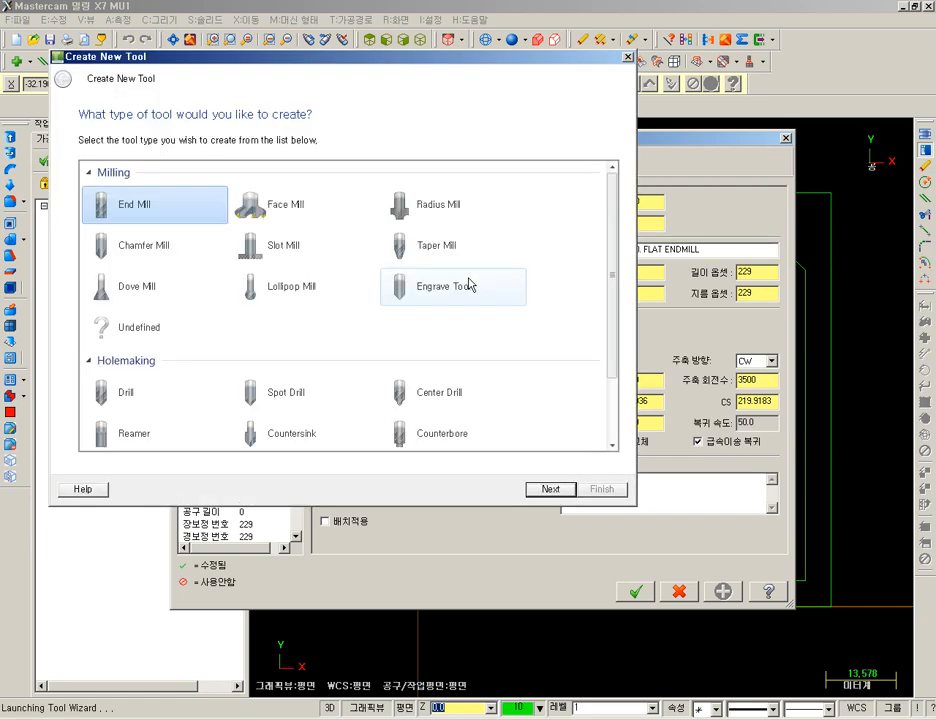
left_click(300, 207)
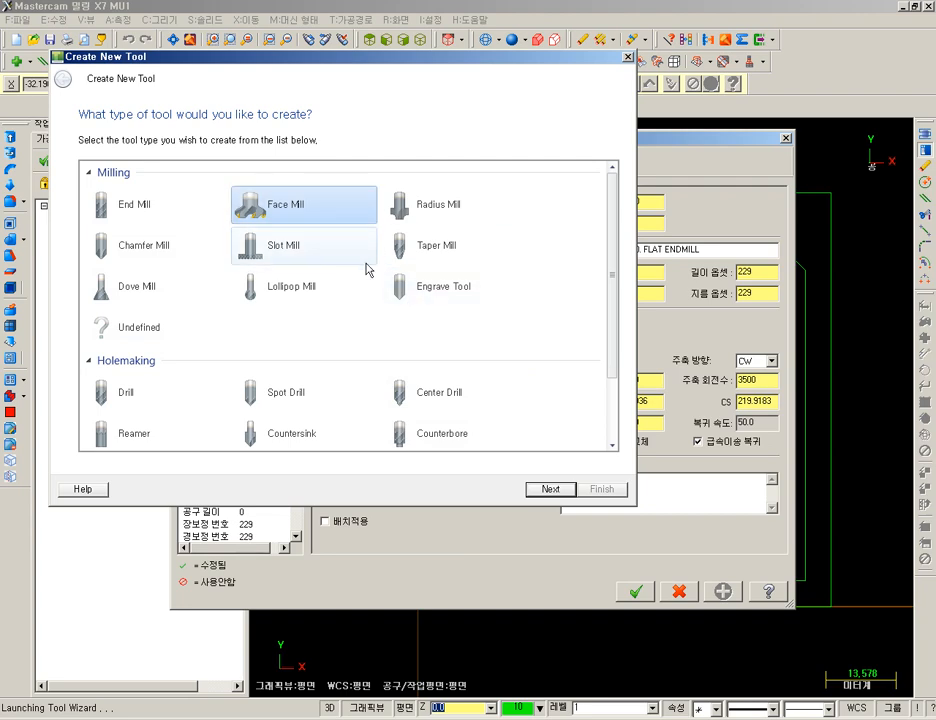
left_click(546, 490)
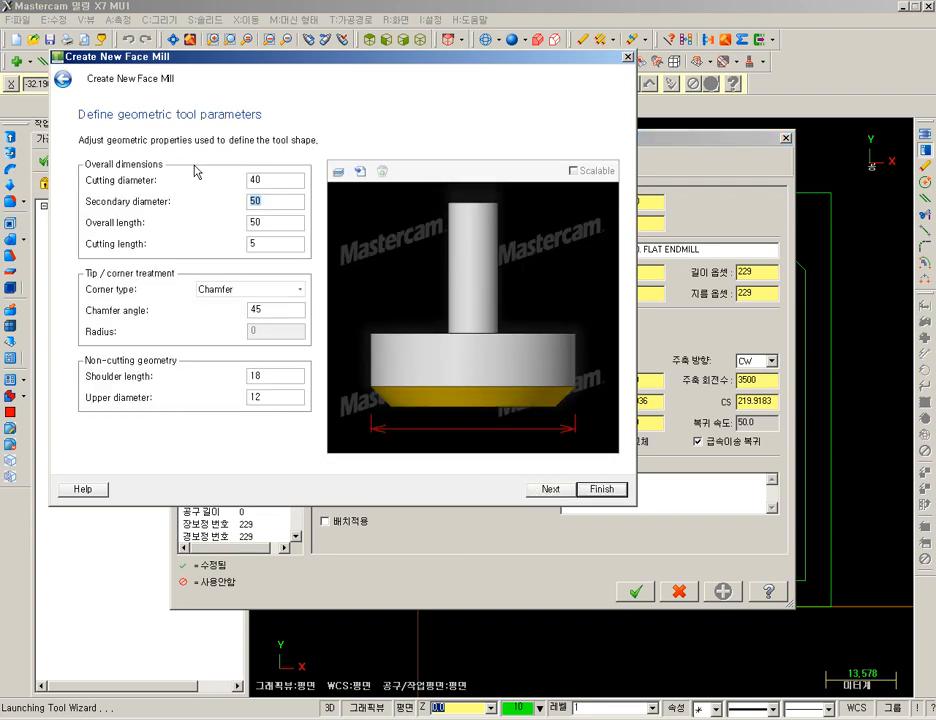
left_click(276, 182)
left_click(603, 489)
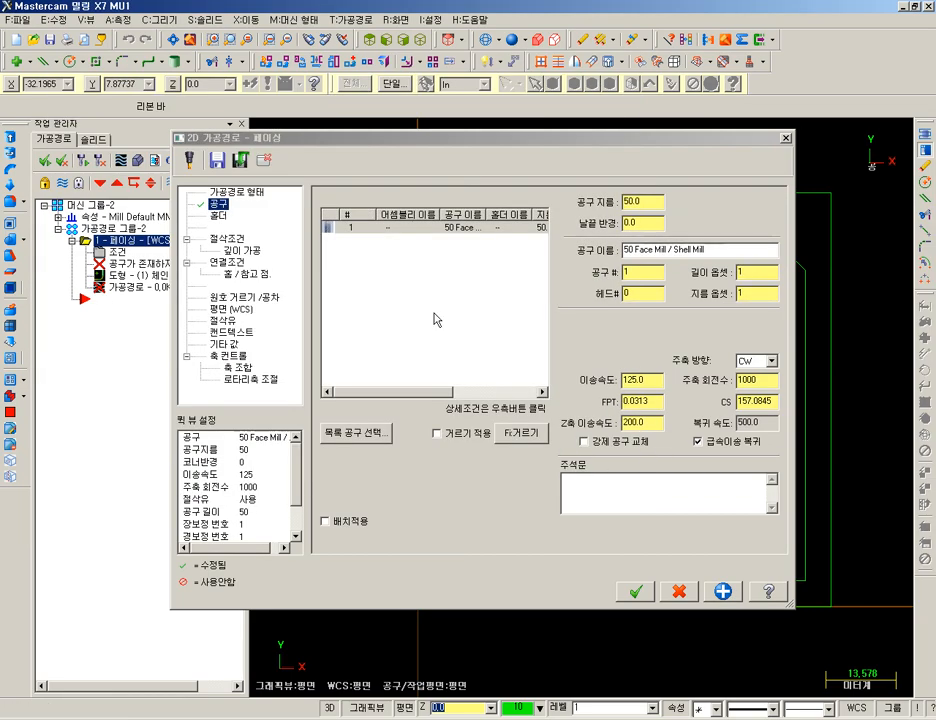
Open the face mill's tool definition and set its cutting diameter to 49 mm
left_click(406, 236)
double_click(406, 236)
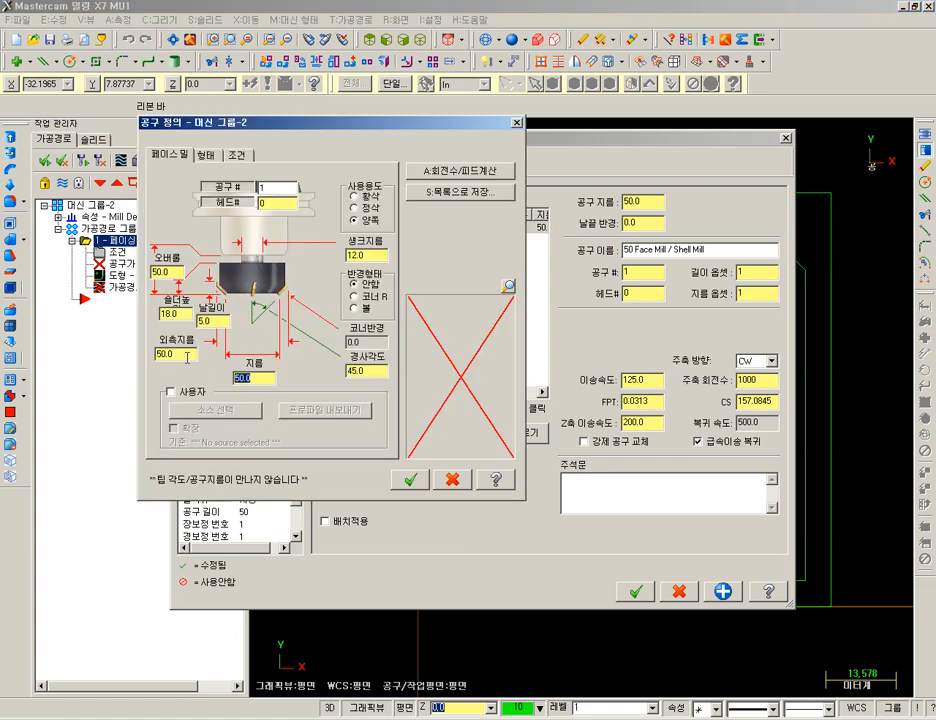
left_click_drag(267, 378, 172, 379)
type("49")
key("Return")
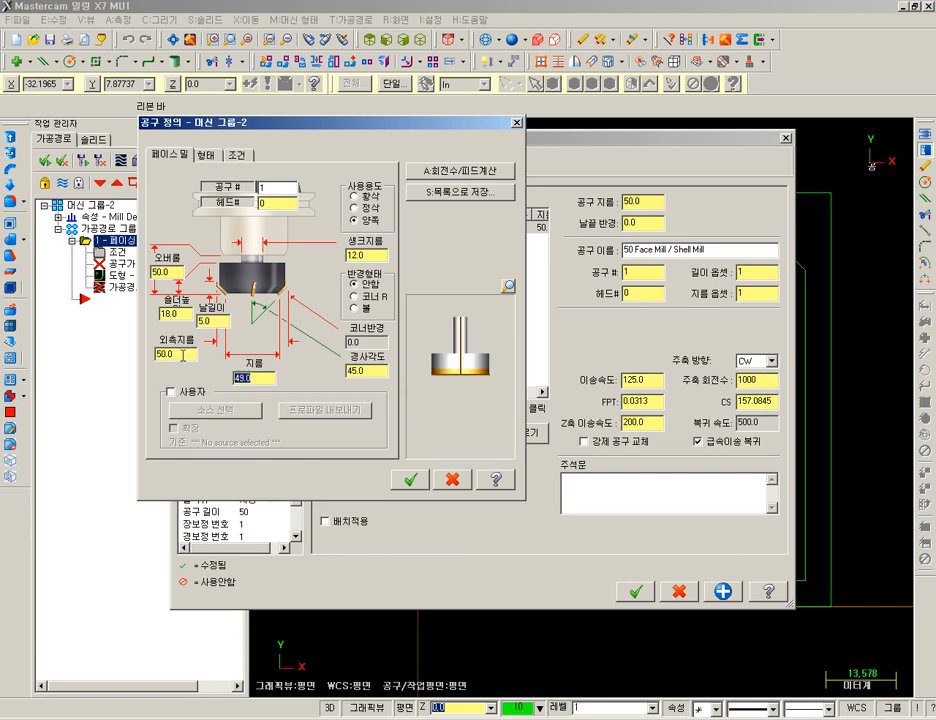
Try cutting diameters of 55 mm and 50 mm in the face mill's definition
left_click_drag(185, 355, 114, 358)
left_click_drag(273, 377, 203, 384)
type("55.0")
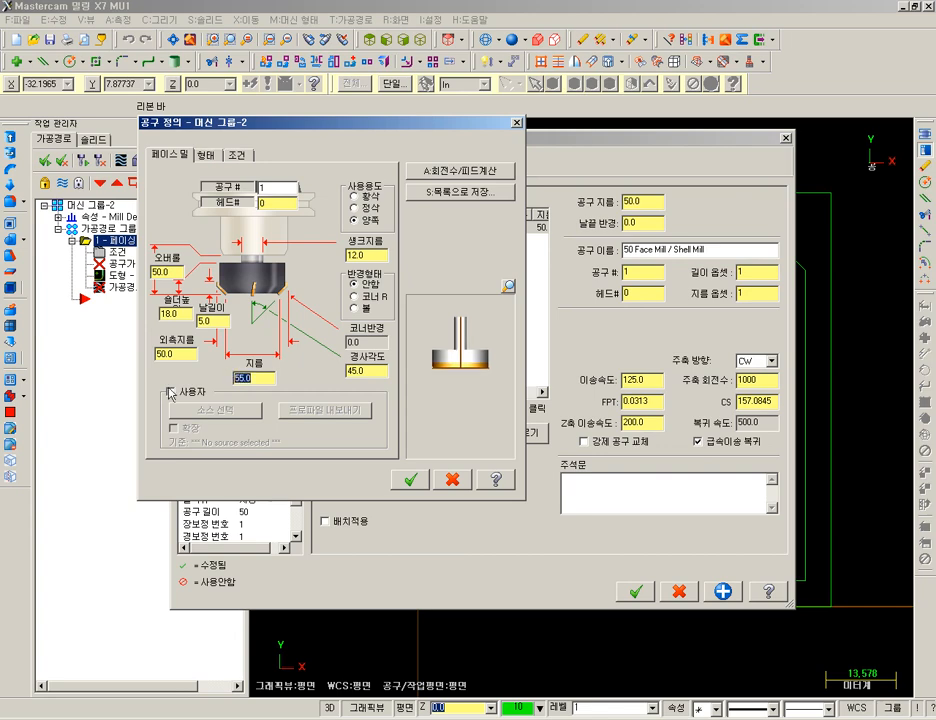
type("50")
key("Return")
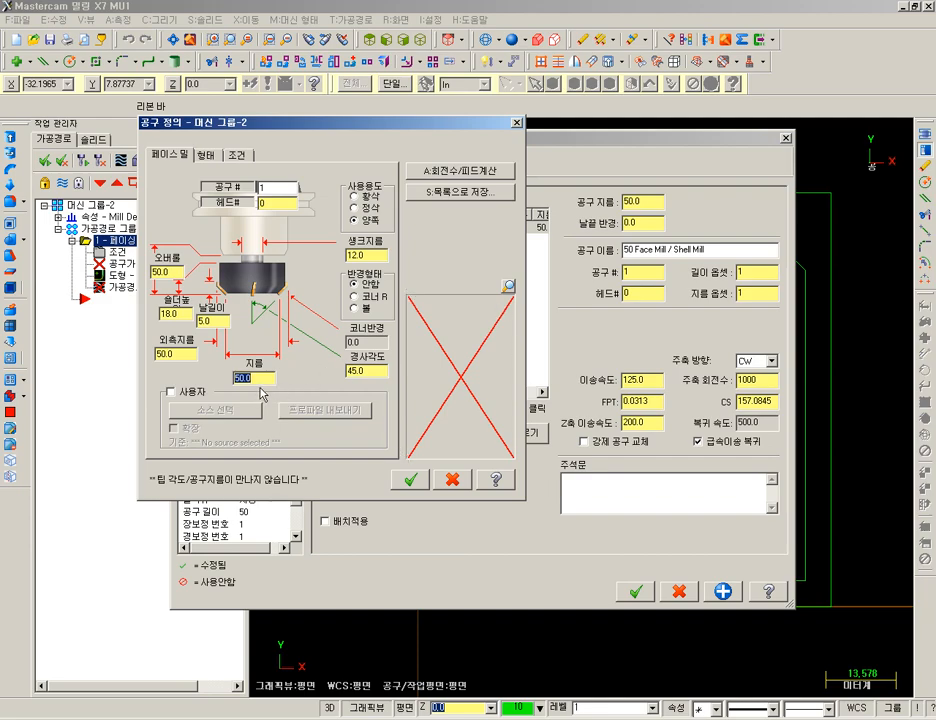
Set the face mill's cutting diameter back to 49 mm and accept the tool definition
type("49")
key("Return")
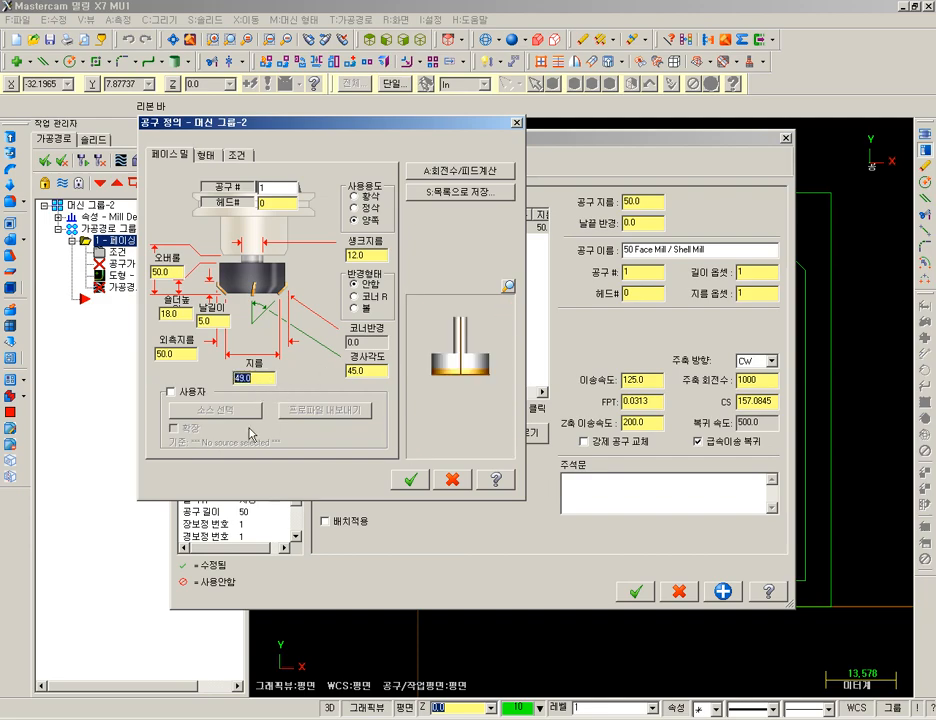
left_click(411, 482)
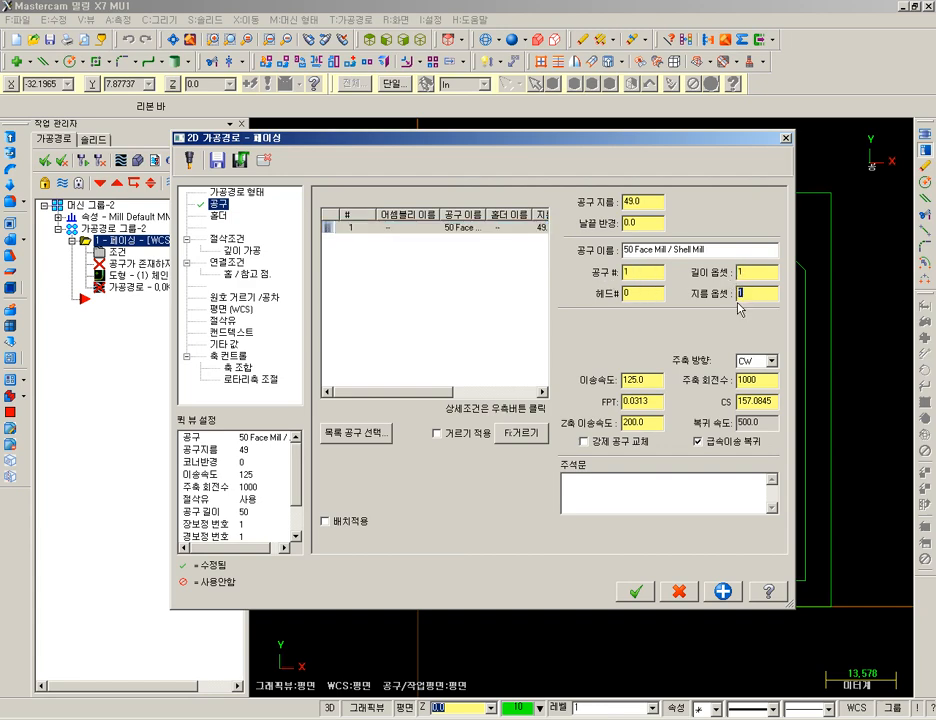
Set the face mill's feed rate to 200, Z-axis feed rate to 150 and spindle speed to 1200
double_click(660, 380)
type("200")
key("Tab")
key("Tab")
type("150")
key("Tab")
type("1200")
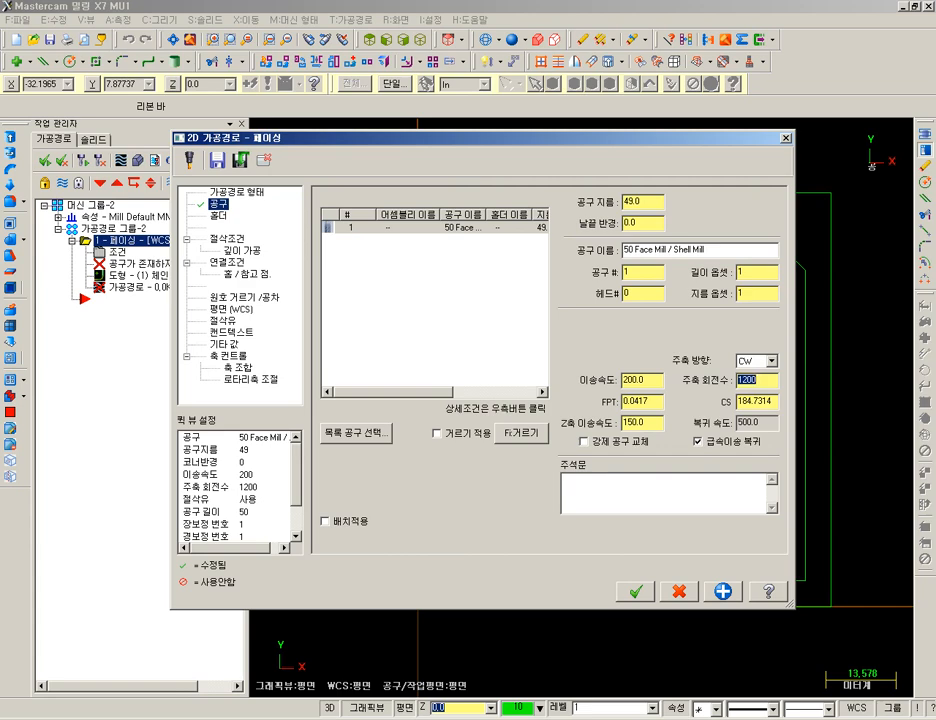
In the facing cut parameters, compare the one-way and zigzag styles and set the style to zigzag (왕복절삭)
left_click(217, 215)
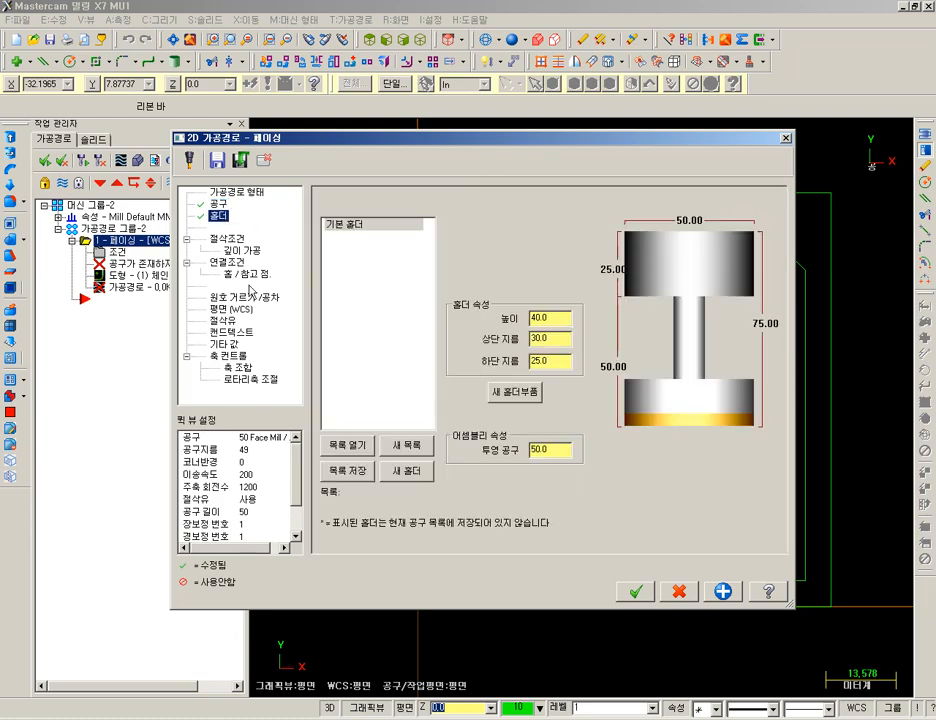
left_click(229, 240)
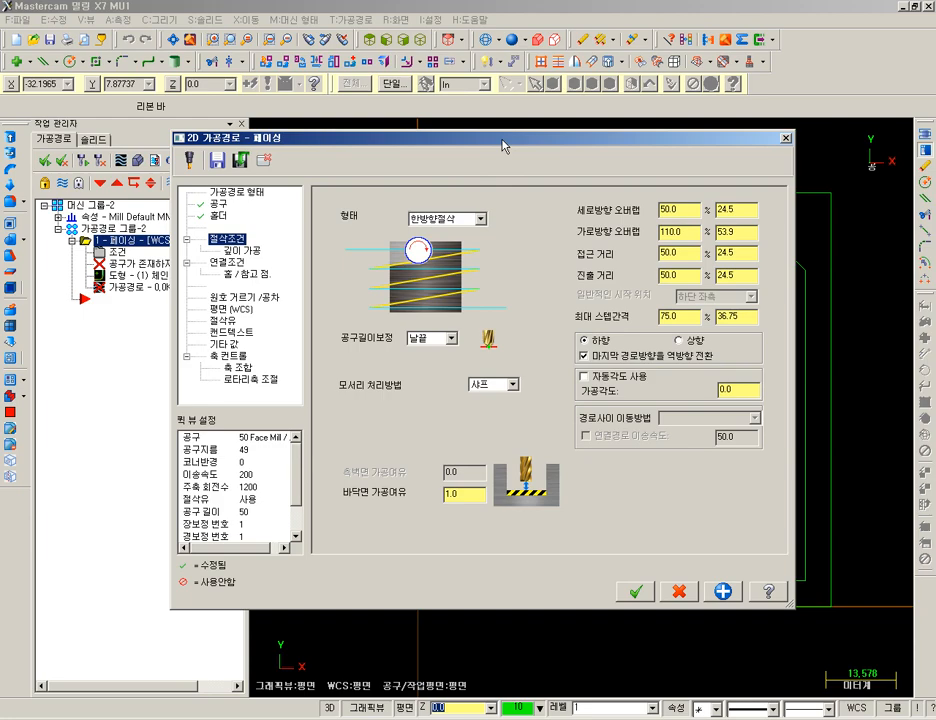
left_click_drag(503, 146, 398, 125)
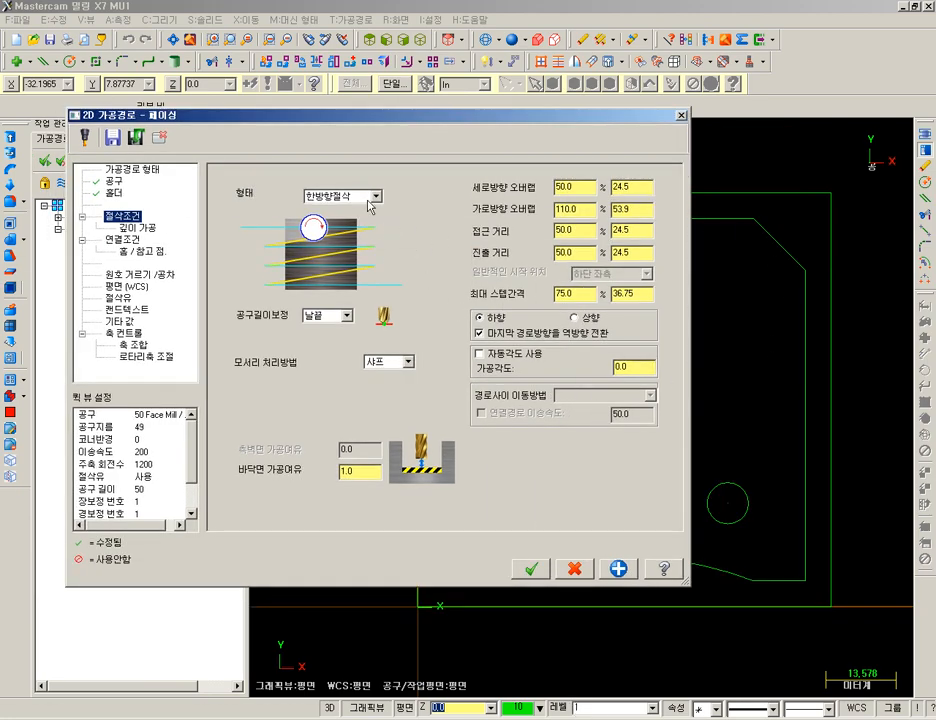
left_click(321, 198)
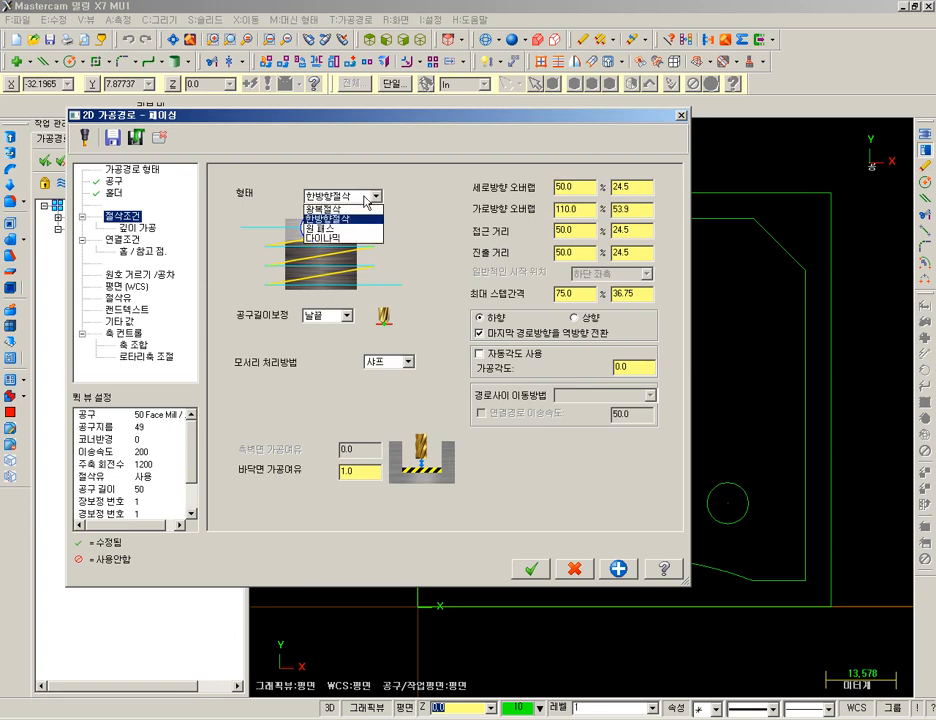
left_click(333, 209)
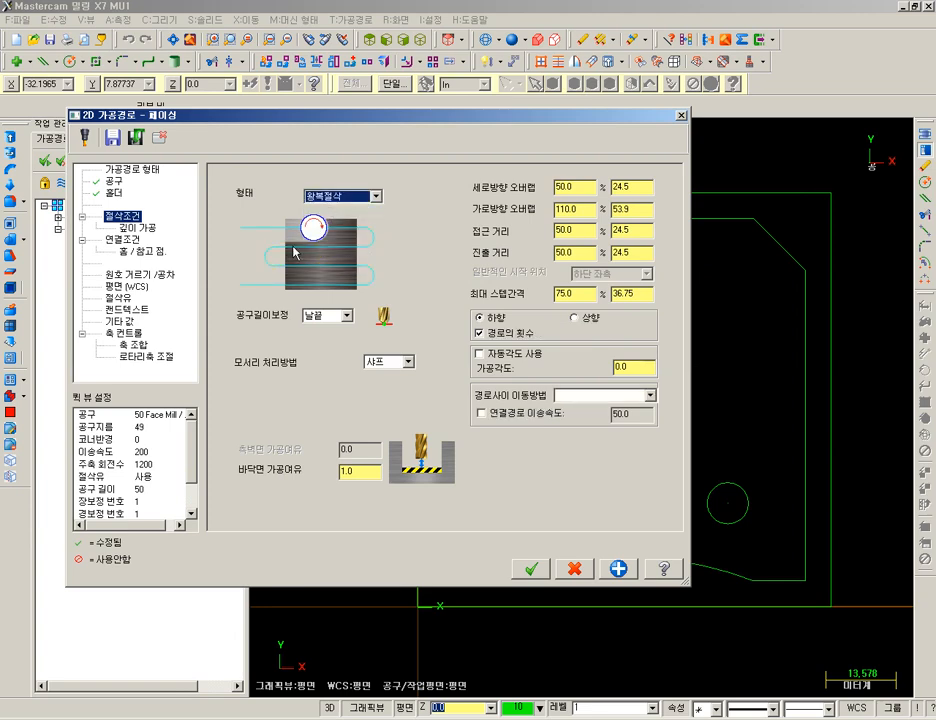
left_click(333, 198)
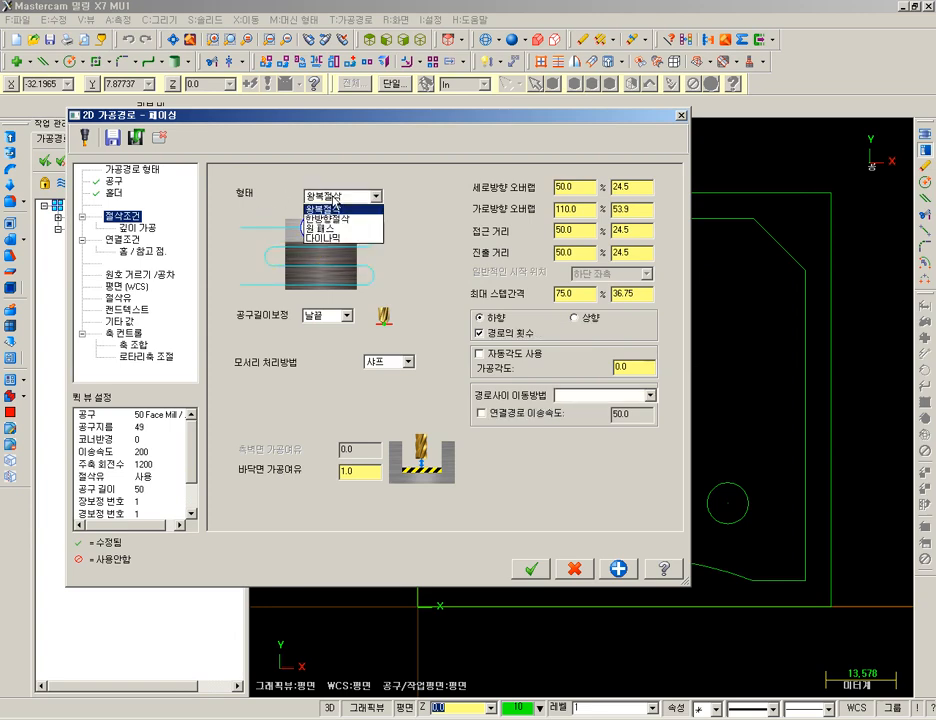
left_click(333, 222)
left_click(335, 200)
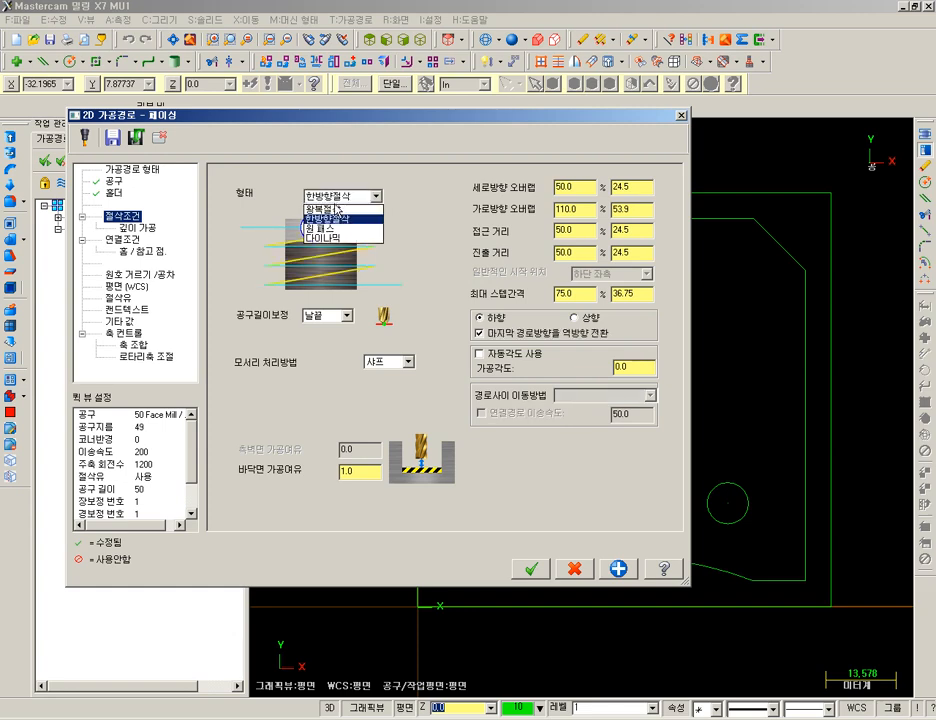
left_click(333, 210)
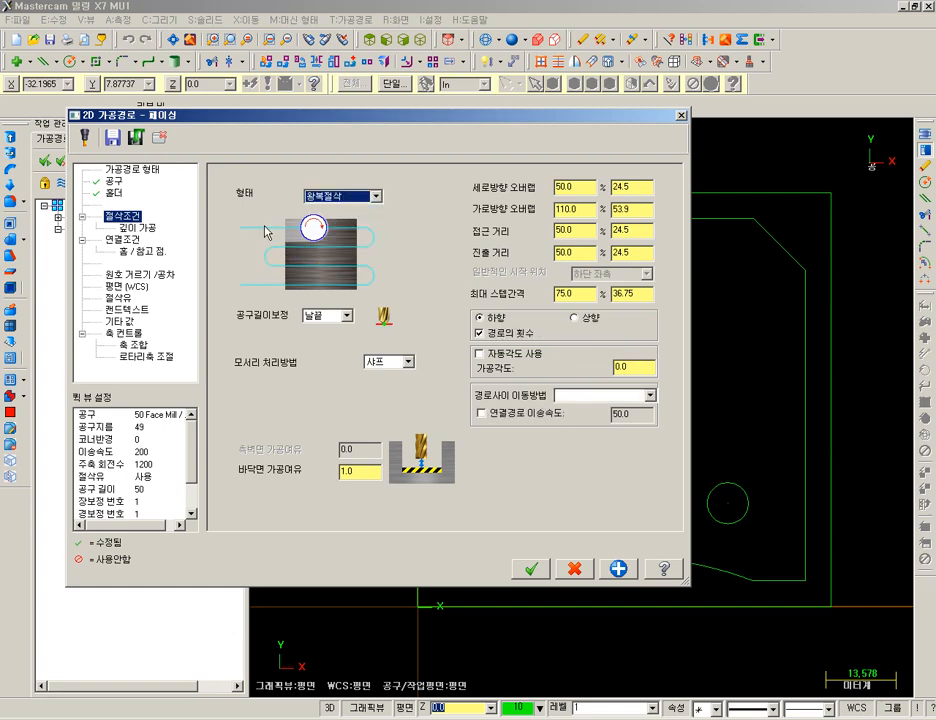
Set the facing cut's across overlap (가로방향 오버랩) to 60% and floor stock (바닥면 가공여유) to 0, with depth cuts disabled
double_click(582, 209)
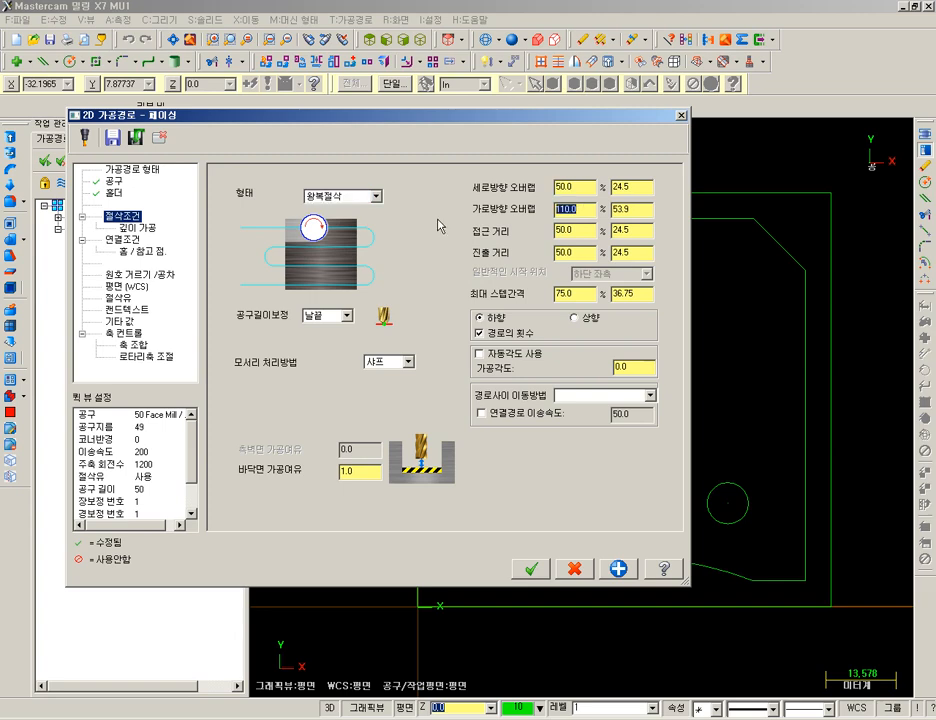
type("50.0")
type("60.0")
double_click(369, 471)
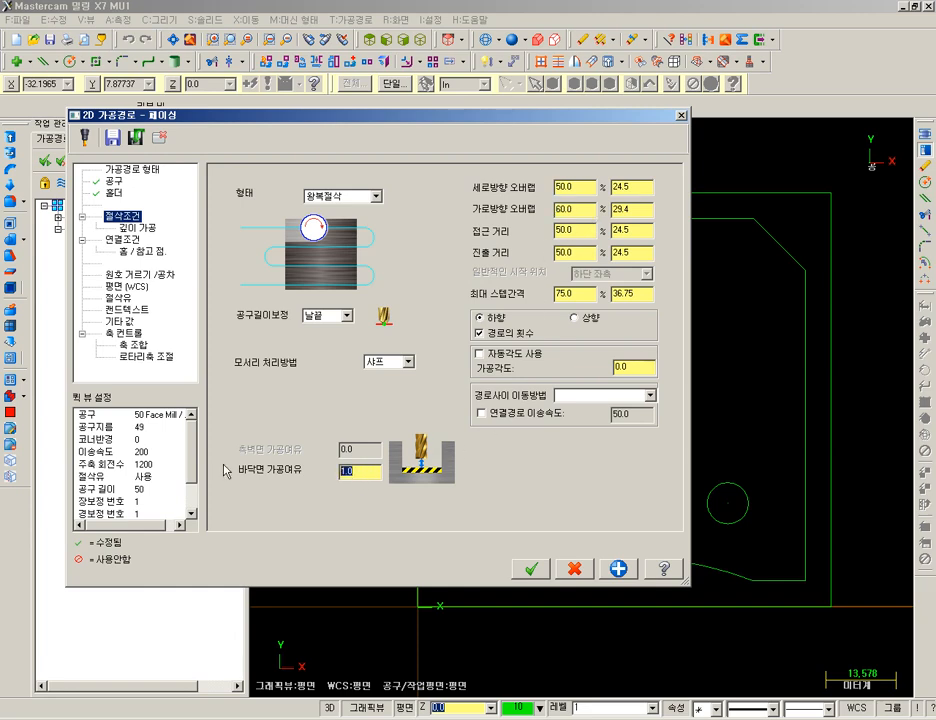
type("0.0")
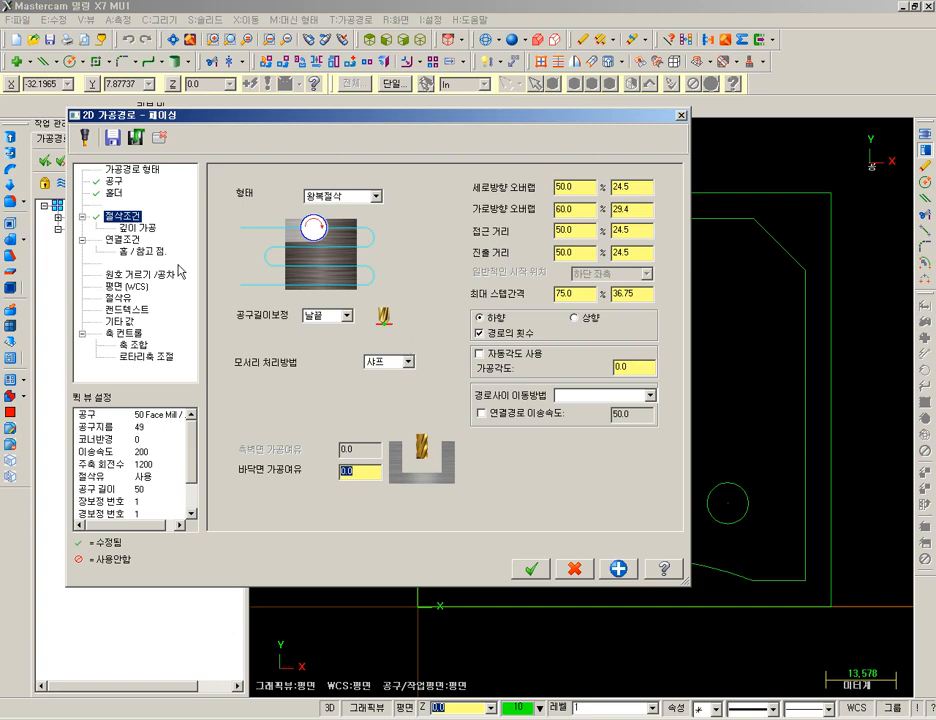
left_click(152, 236)
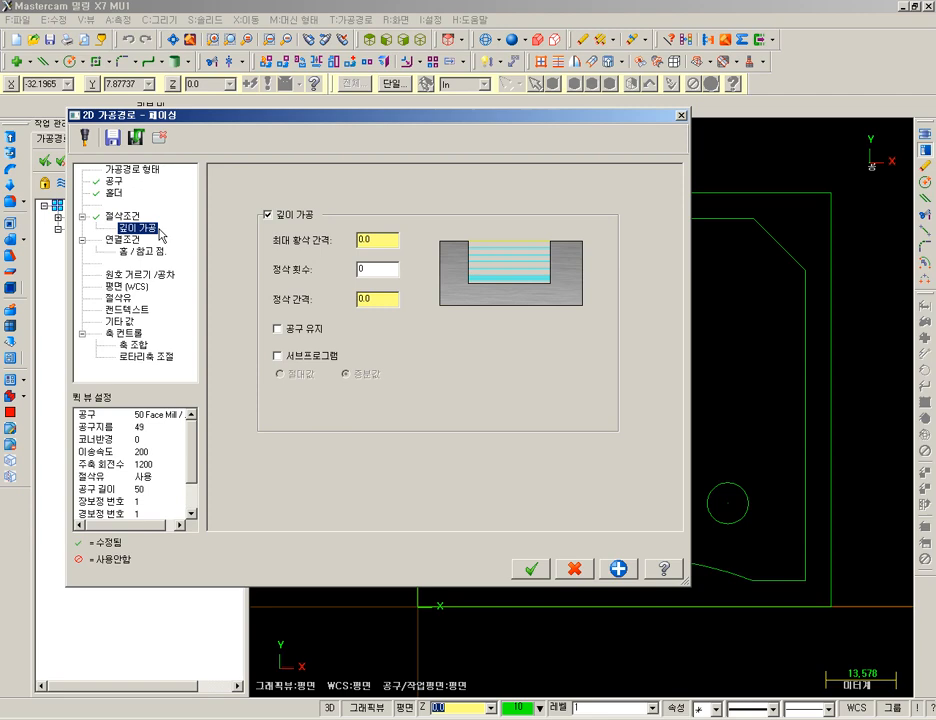
left_click(266, 214)
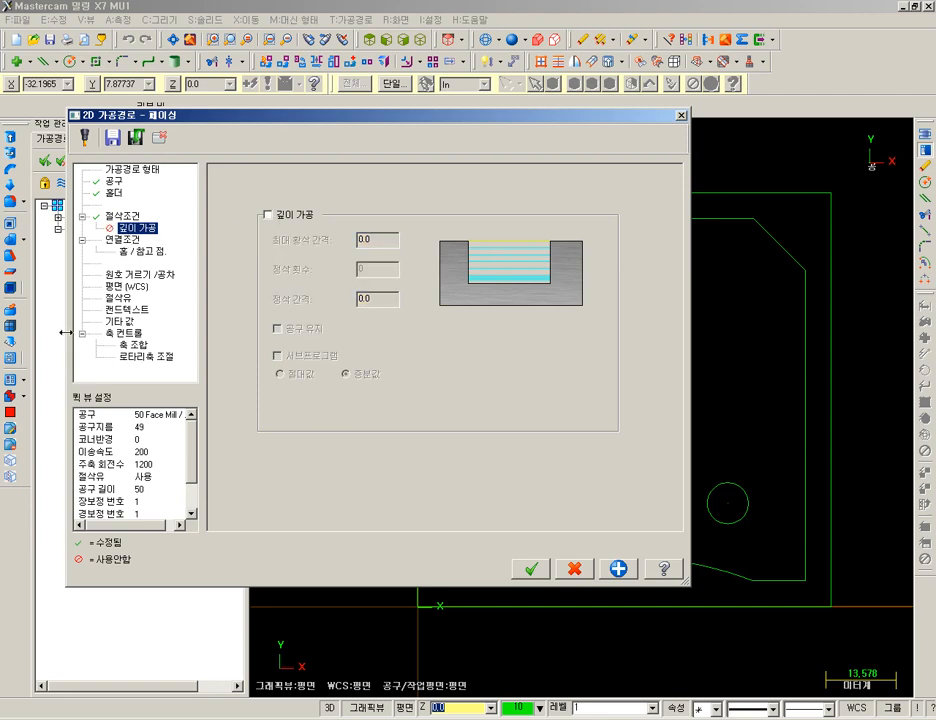
Set the facing's incremental retract height (이송높이) to 10 and feed plane (진입높이) to 5, and generate the toolpath
left_click(128, 242)
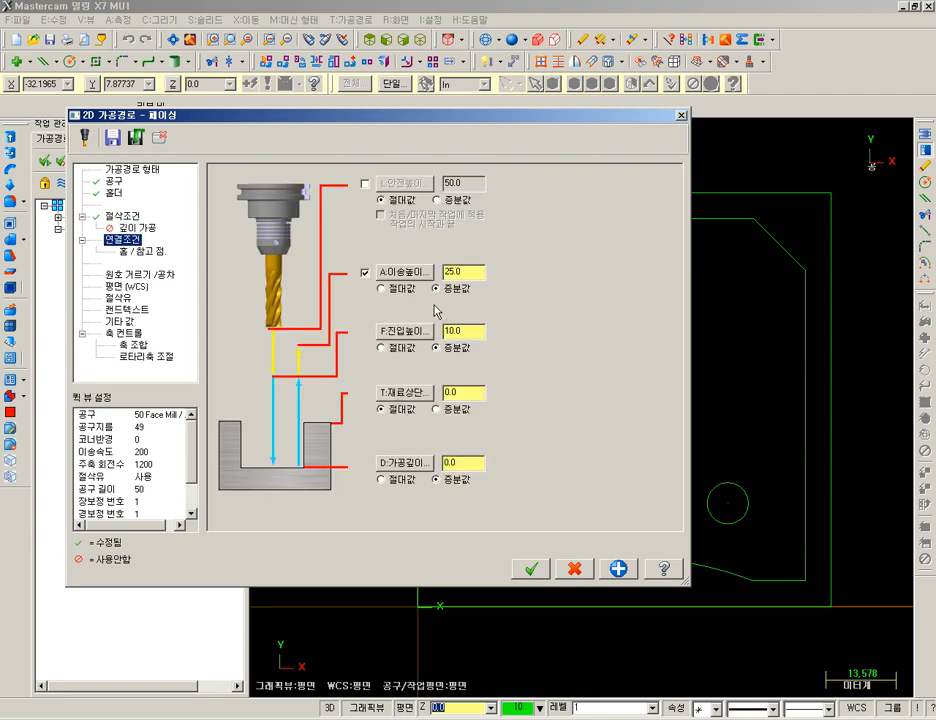
double_click(471, 276)
type("10")
key("Tab")
key("Tab")
key("Tab")
key("Tab")
key("Tab")
key("Tab")
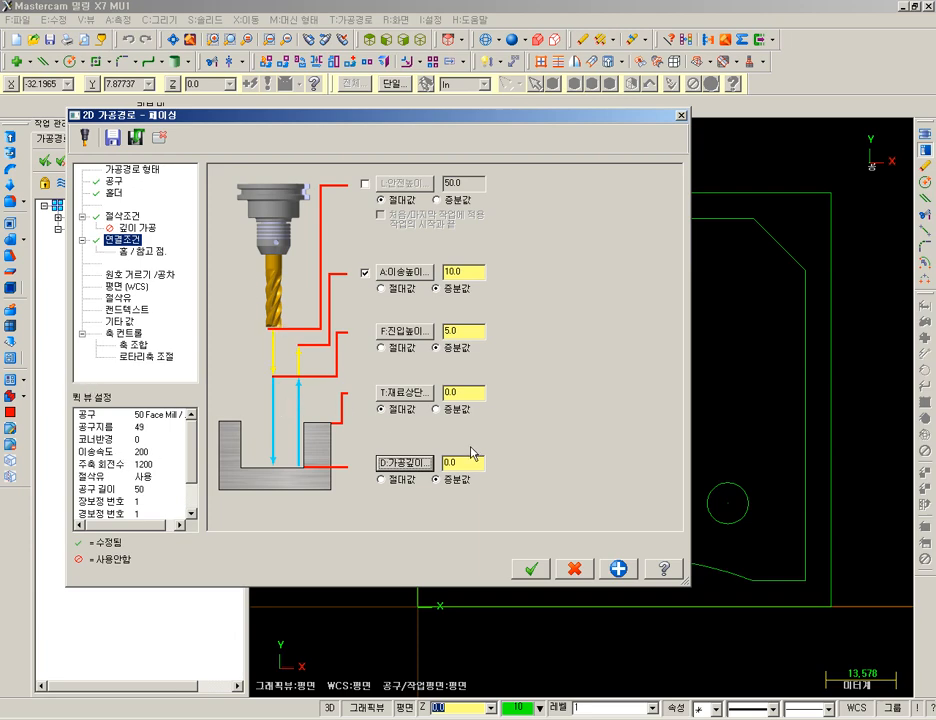
left_click(115, 298)
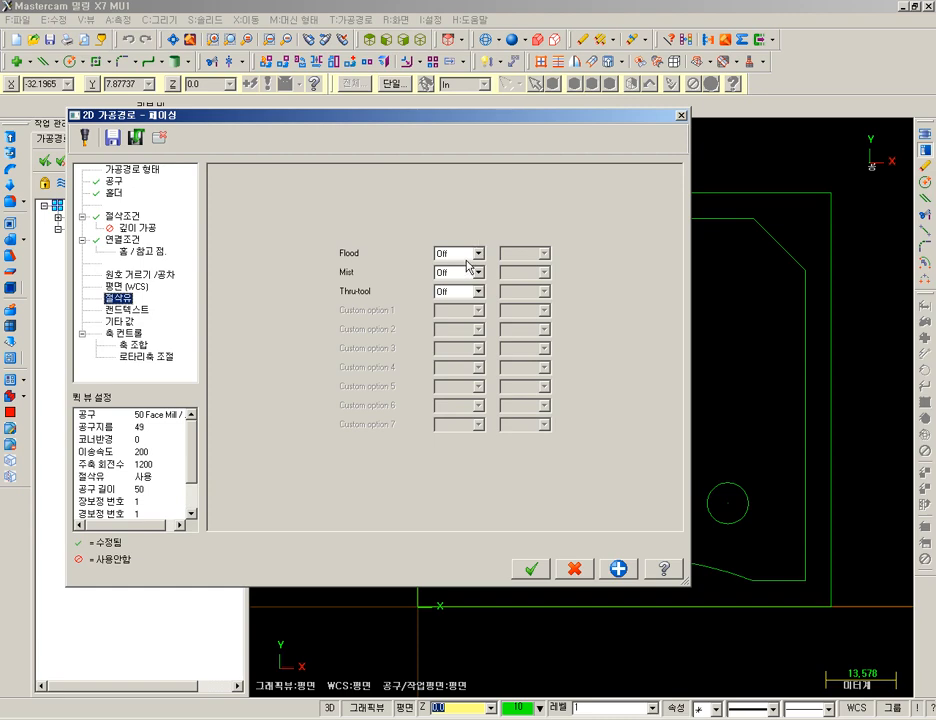
left_click(531, 569)
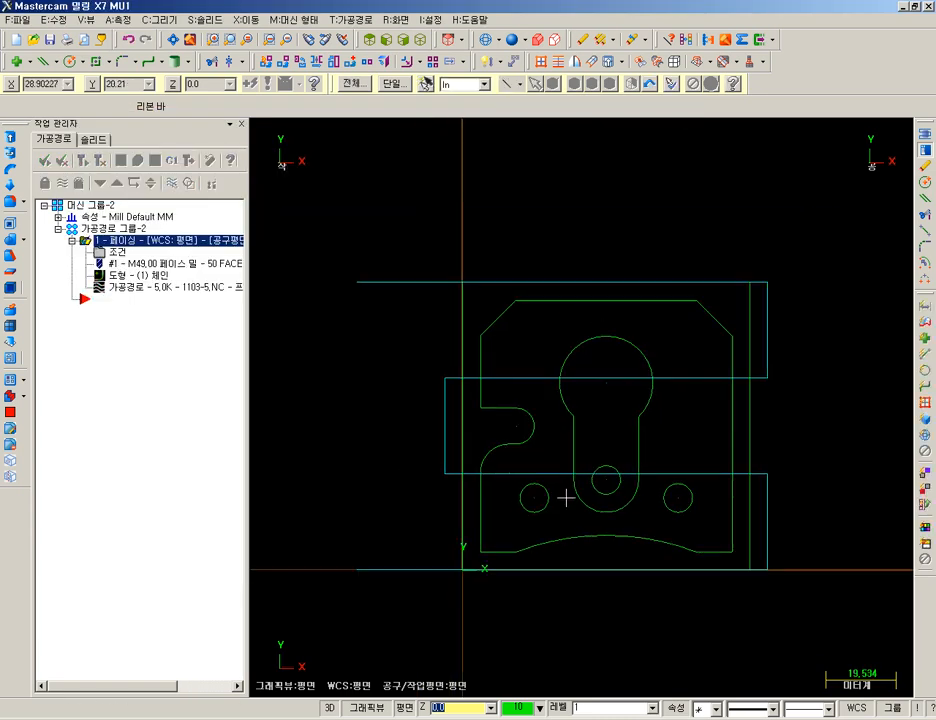
Add a drill toolpath to the toolpath group, using the centres of the three small circles as drill points
scroll(566, 497, "down", 1)
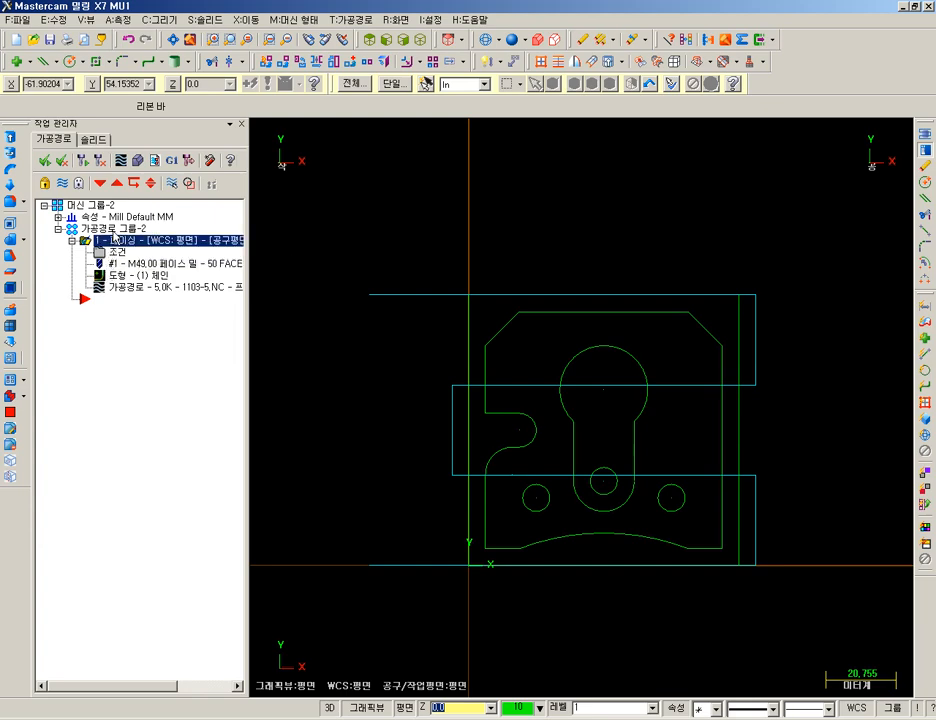
left_click(113, 229)
right_click(113, 232)
mouse_move(180, 237)
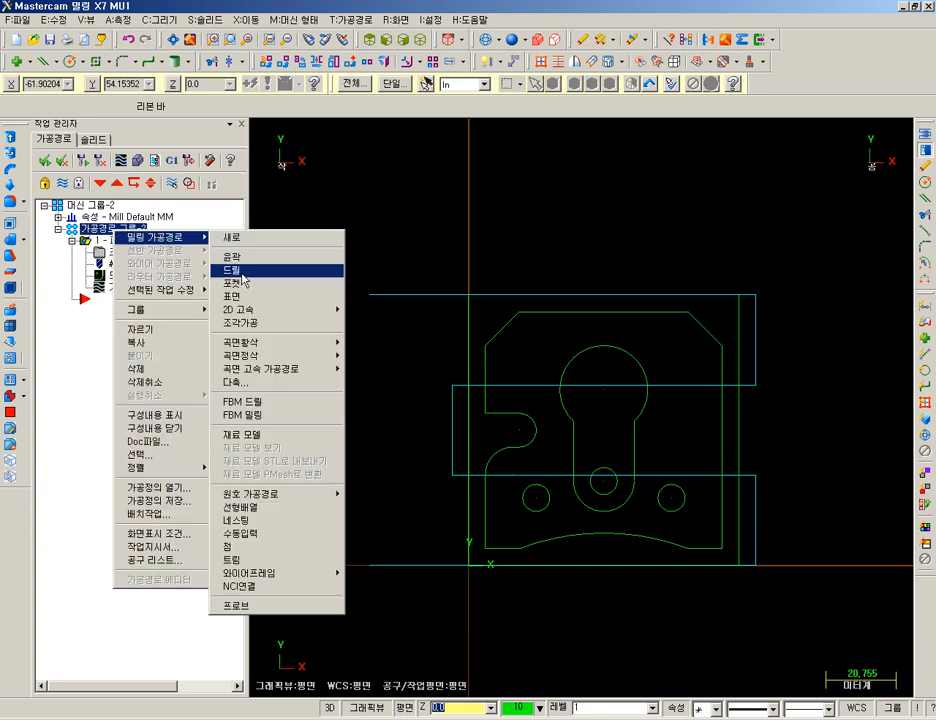
left_click(245, 279)
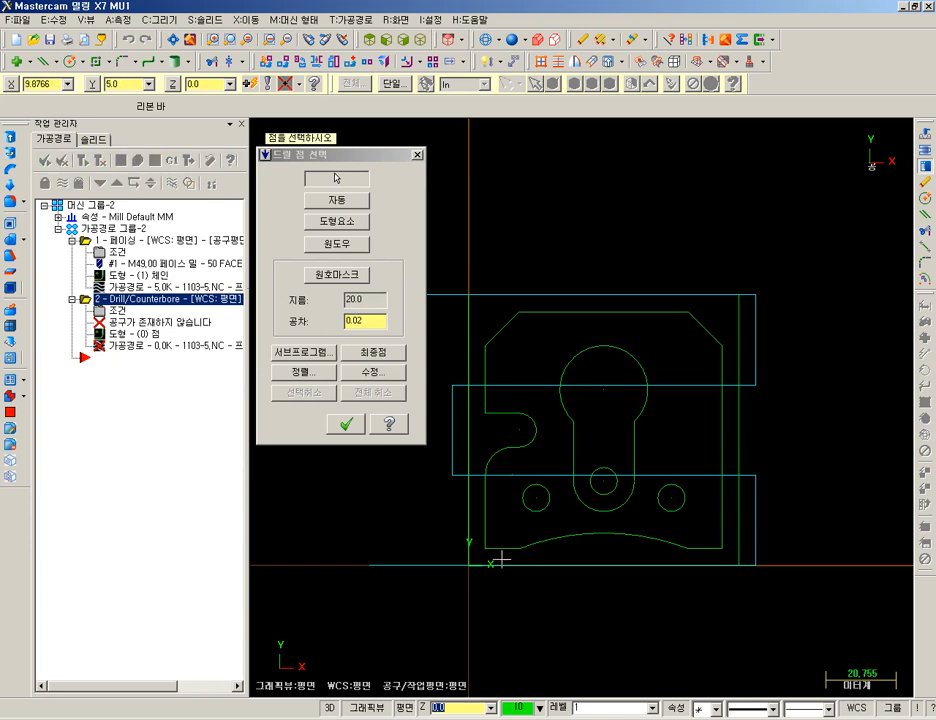
scroll(501, 559, "up", 1)
scroll(569, 494, "up", 1)
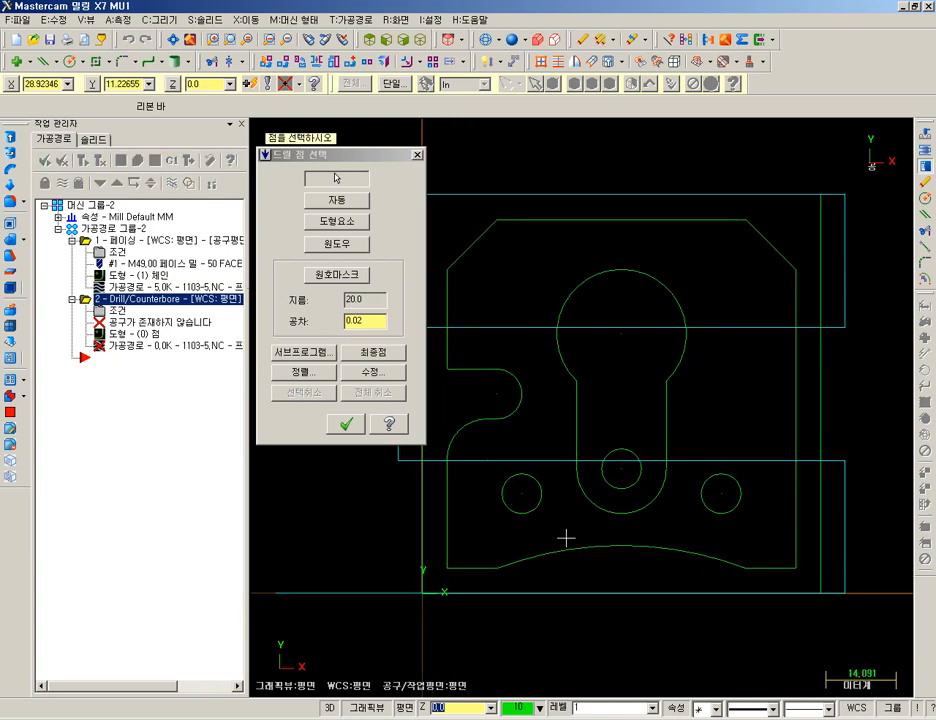
left_click(523, 496)
left_click(621, 469)
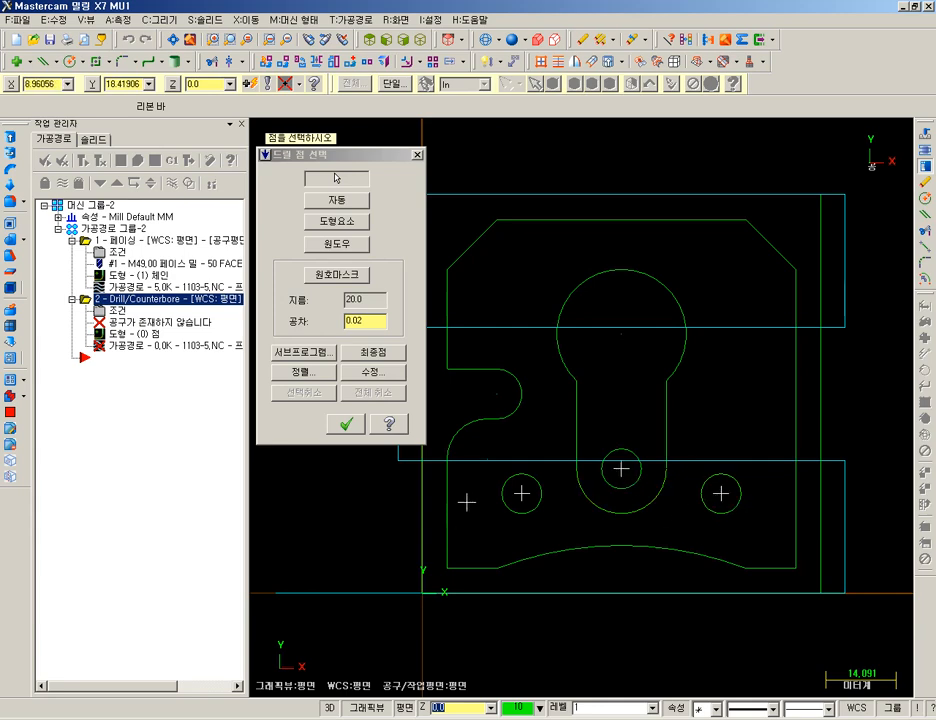
left_click(740, 493)
left_click(345, 424)
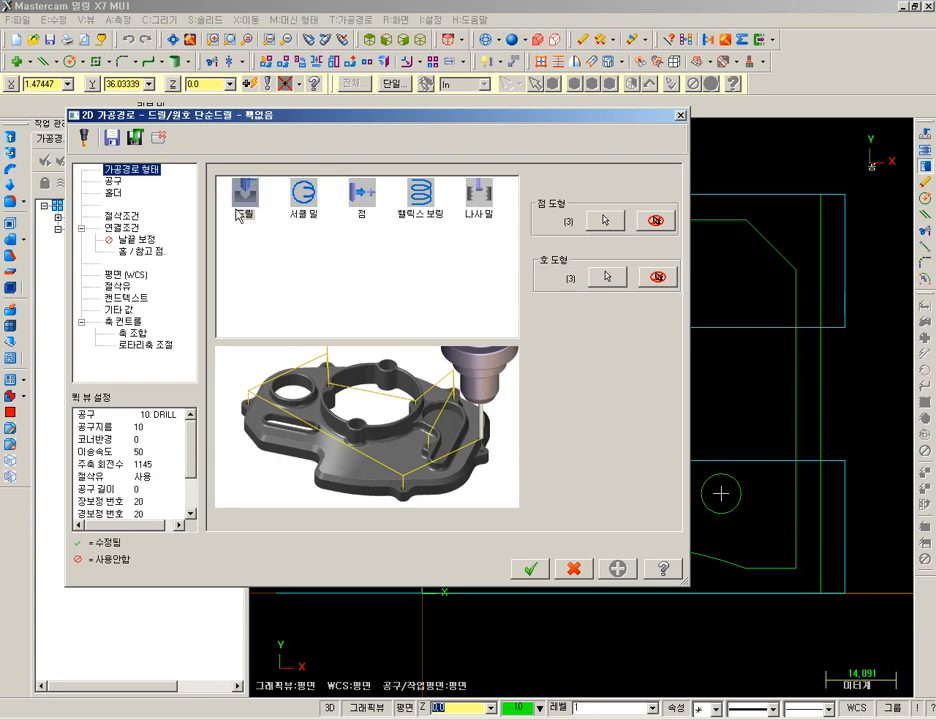
Create a new Center Drill tool for the drilling operation with the default 6 mm shank and 4 mm drill diameter
left_click(116, 182)
right_click(320, 250)
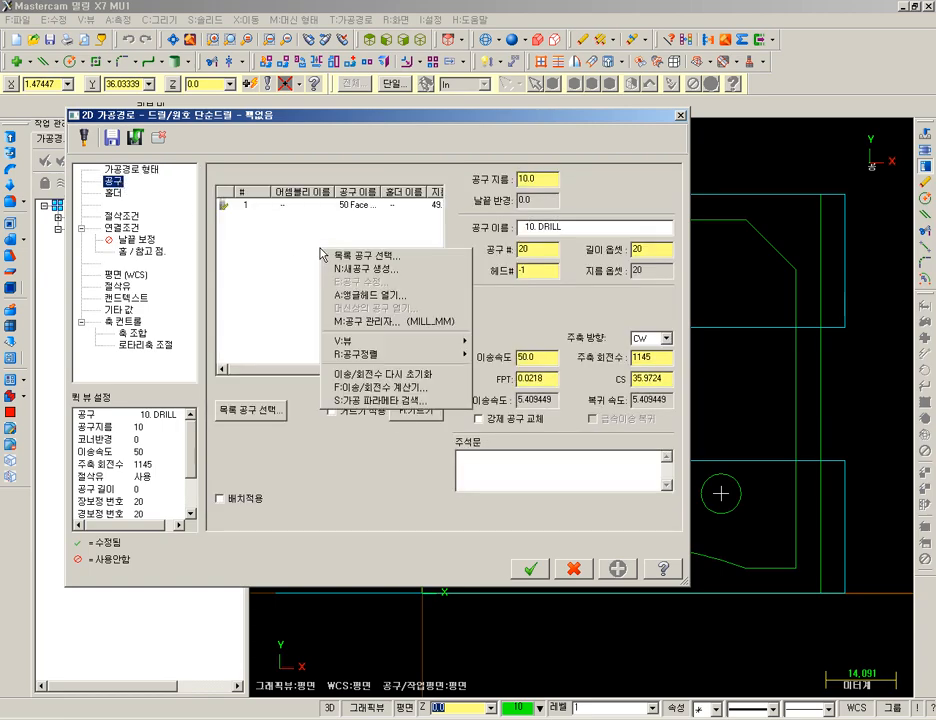
left_click(356, 270)
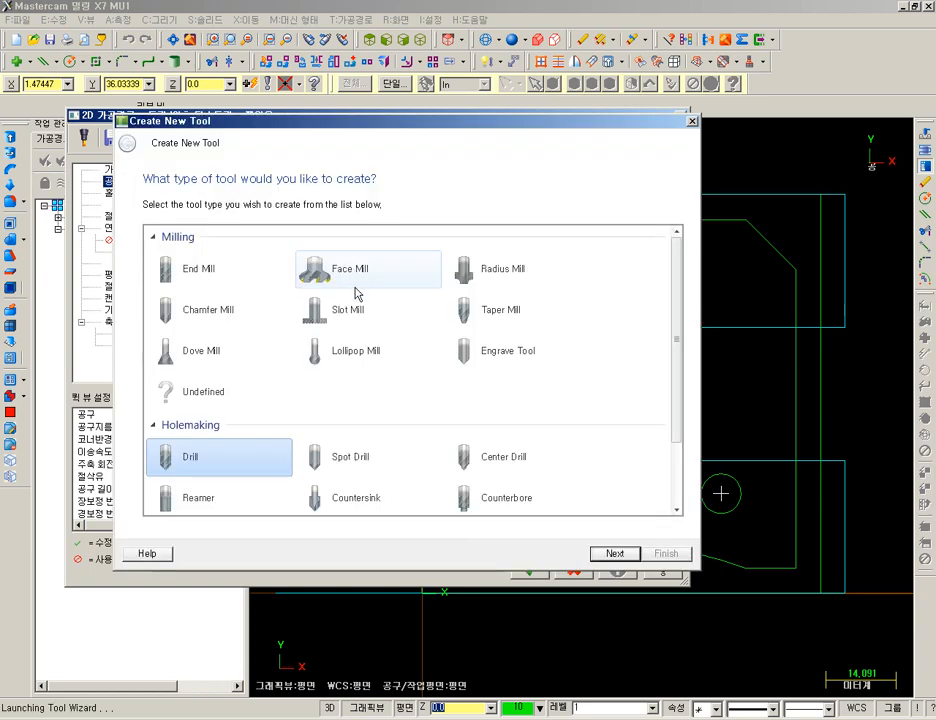
scroll(515, 445, "down", 1)
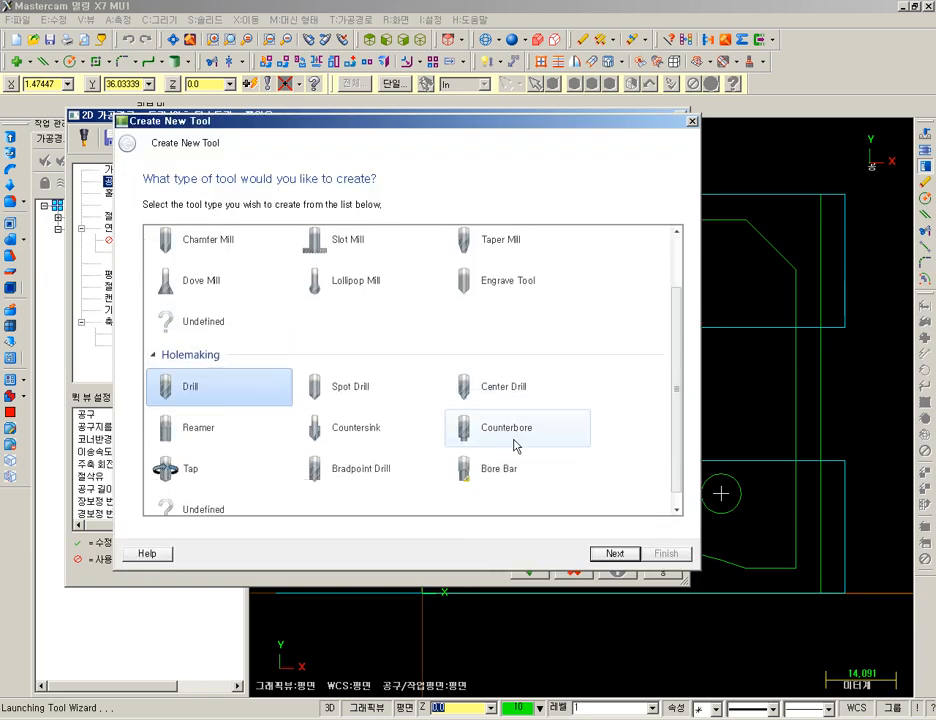
left_click(495, 384)
left_click(602, 553)
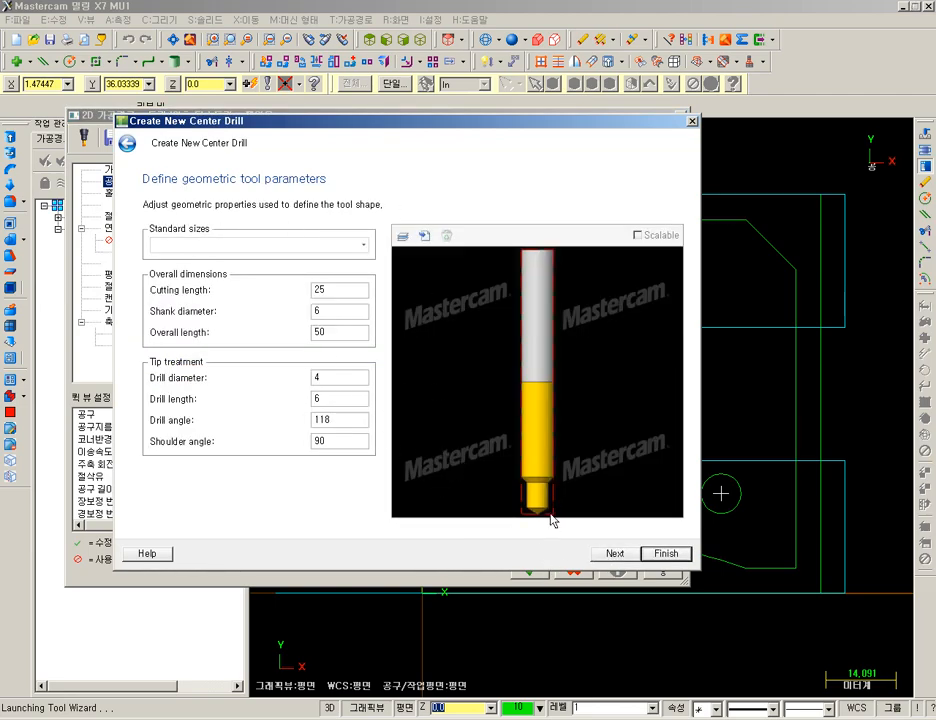
left_click(664, 554)
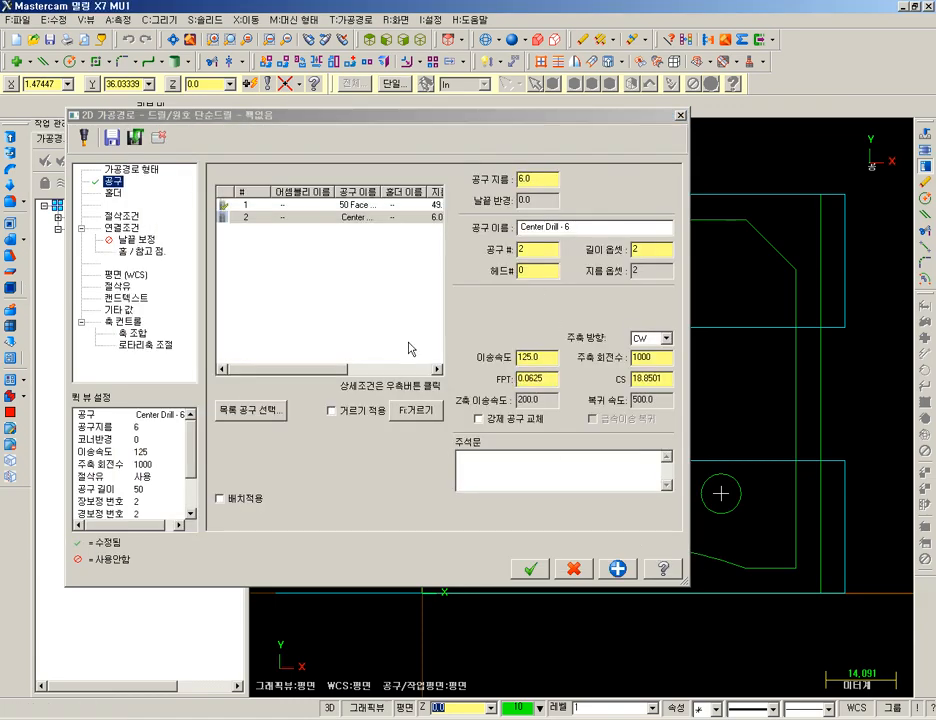
Set the center drill's feed rate to 150 and spindle speed to 1200
double_click(548, 362)
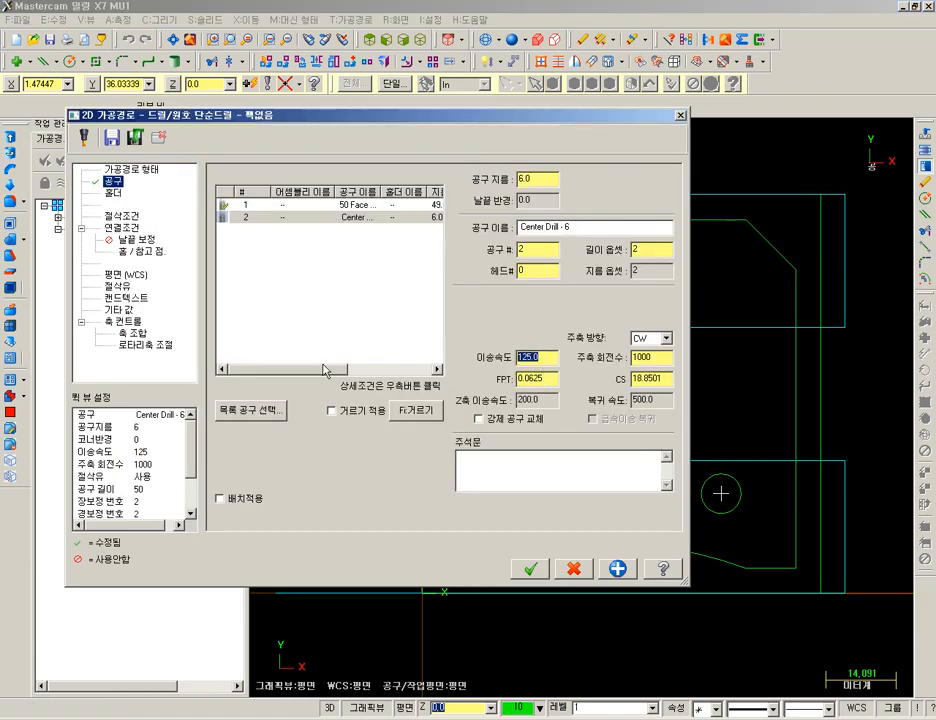
type("150")
key("Tab")
key("Tab")
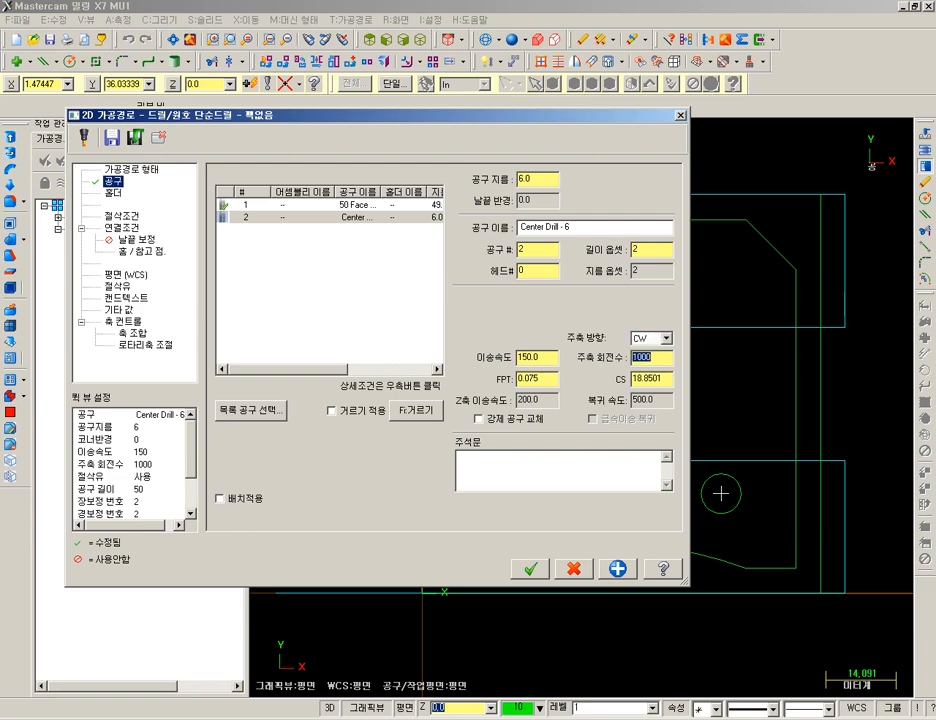
type("1200")
left_click_drag(549, 250, 487, 257)
left_click_drag(650, 250, 579, 271)
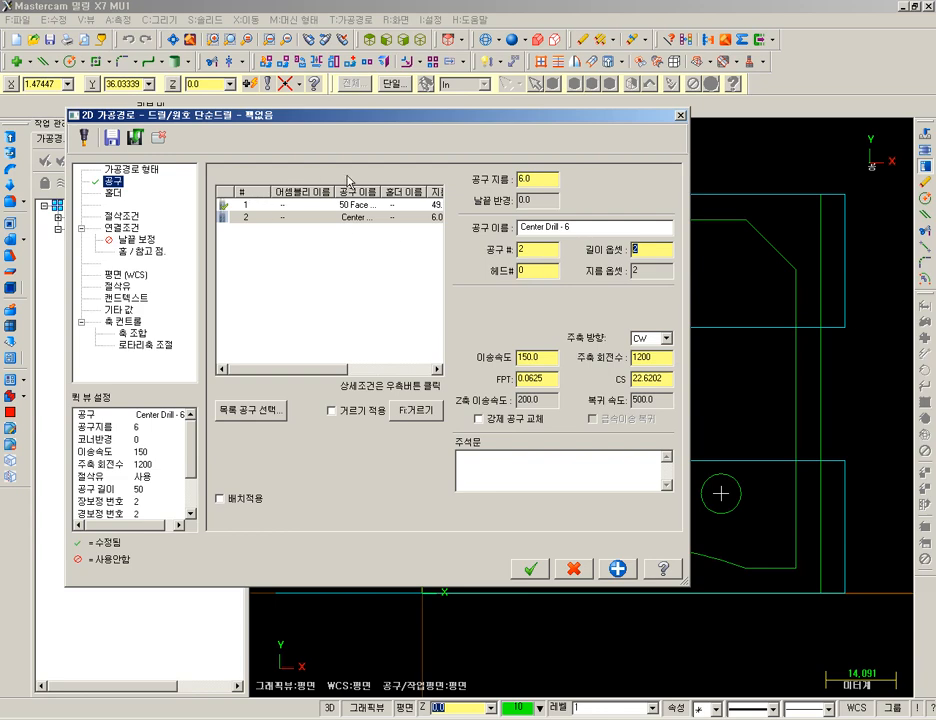
Keep the Drill/Counterbore cycle and set the drilling's retract height (공구복귀) to 5 and depth (가공깊이) to -4
left_click(121, 215)
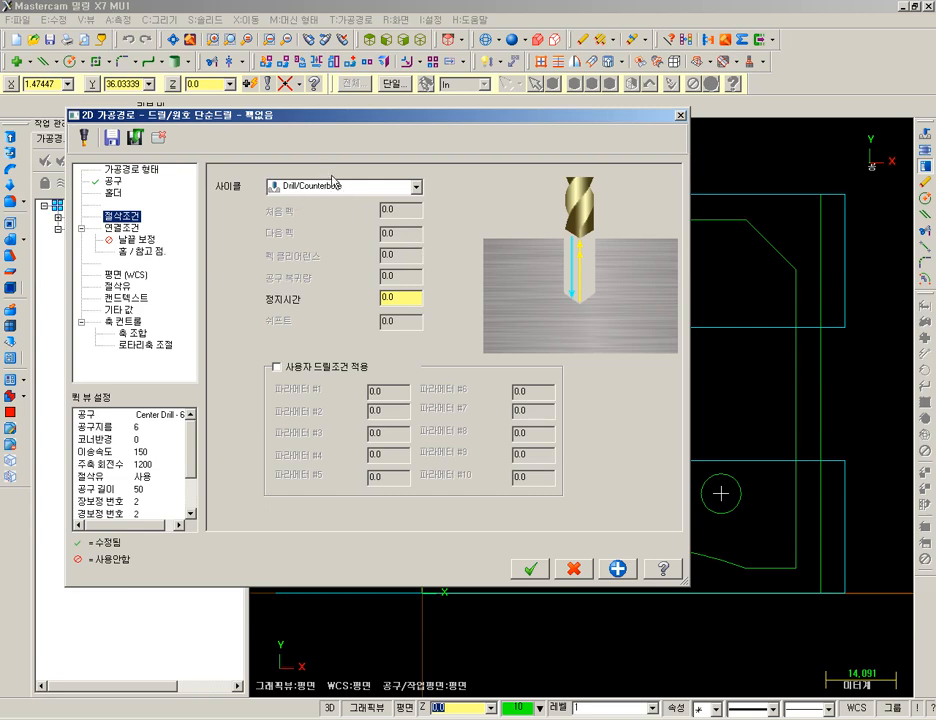
left_click(122, 228)
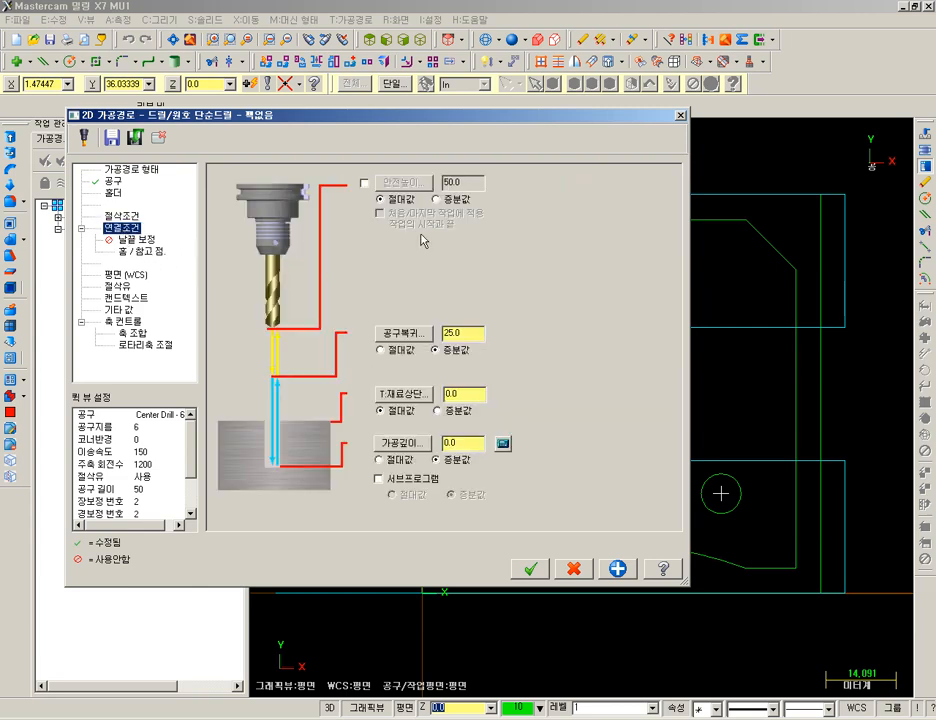
left_click_drag(479, 331, 341, 338)
type("5.0")
key("Tab")
key("Tab")
key("Tab")
key("Tab")
key("Tab")
key("Tab")
type("-4.0")
Turn Flood coolant on for the center drilling, leaving tip compensation off, and generate the toolpath
left_click(136, 241)
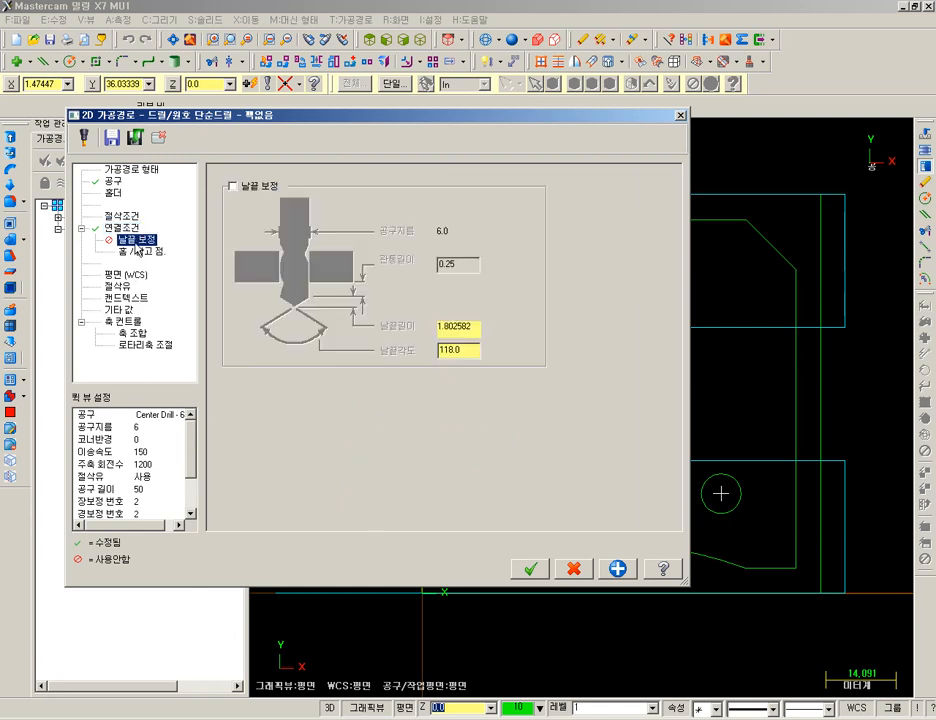
left_click(140, 252)
left_click(124, 274)
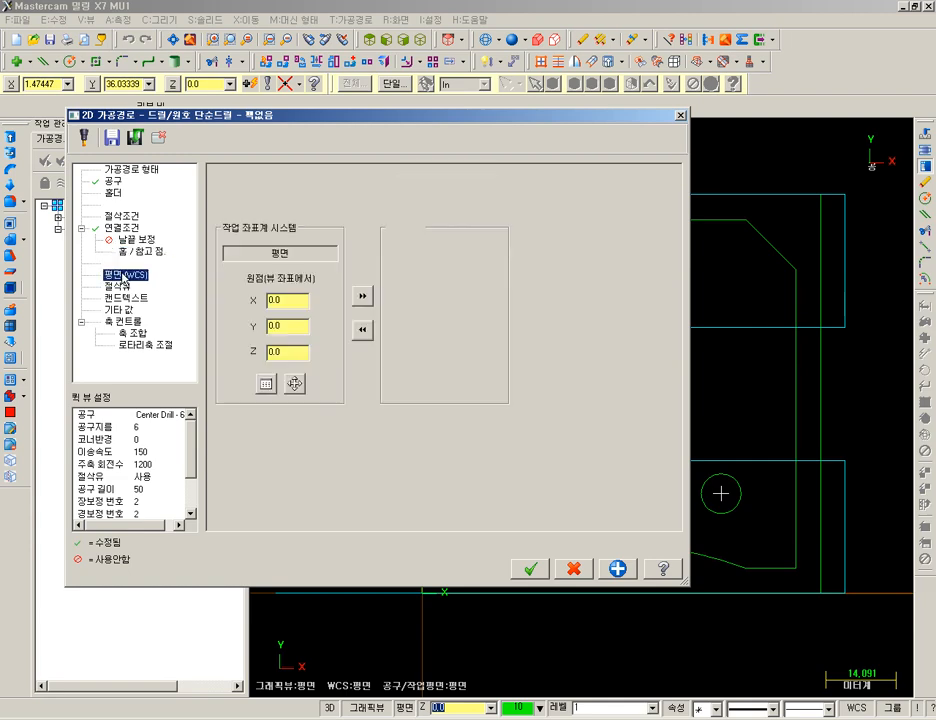
left_click(118, 286)
left_click(445, 253)
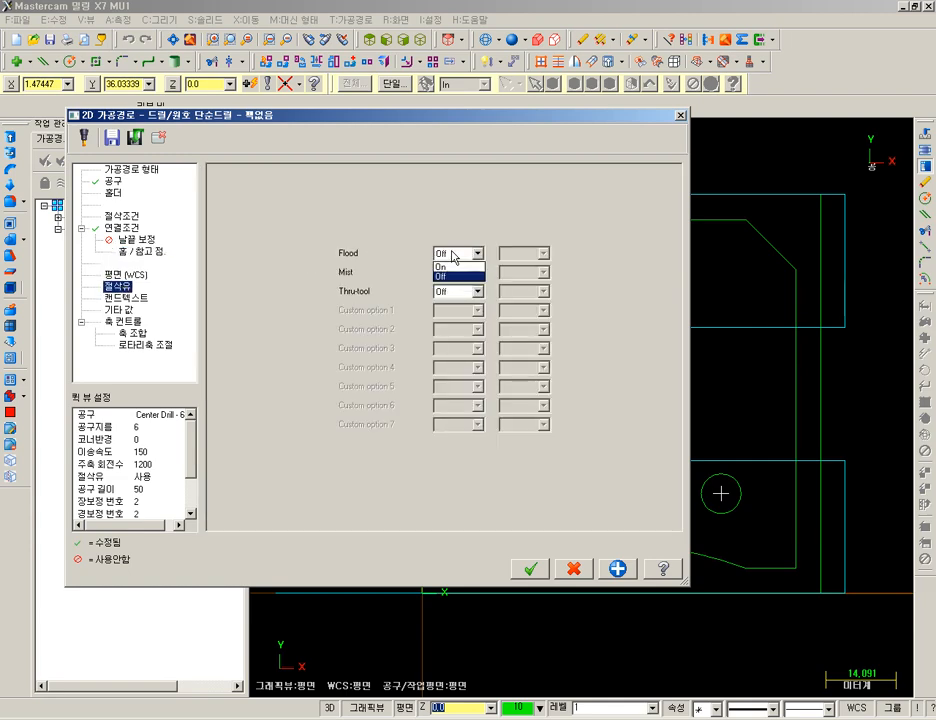
left_click(455, 267)
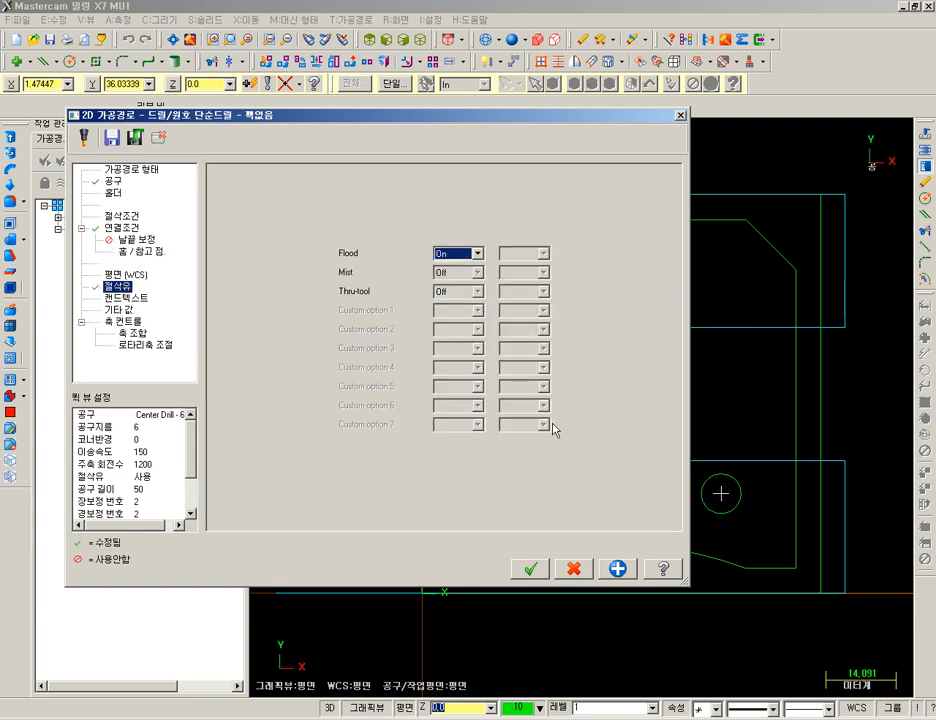
left_click(531, 570)
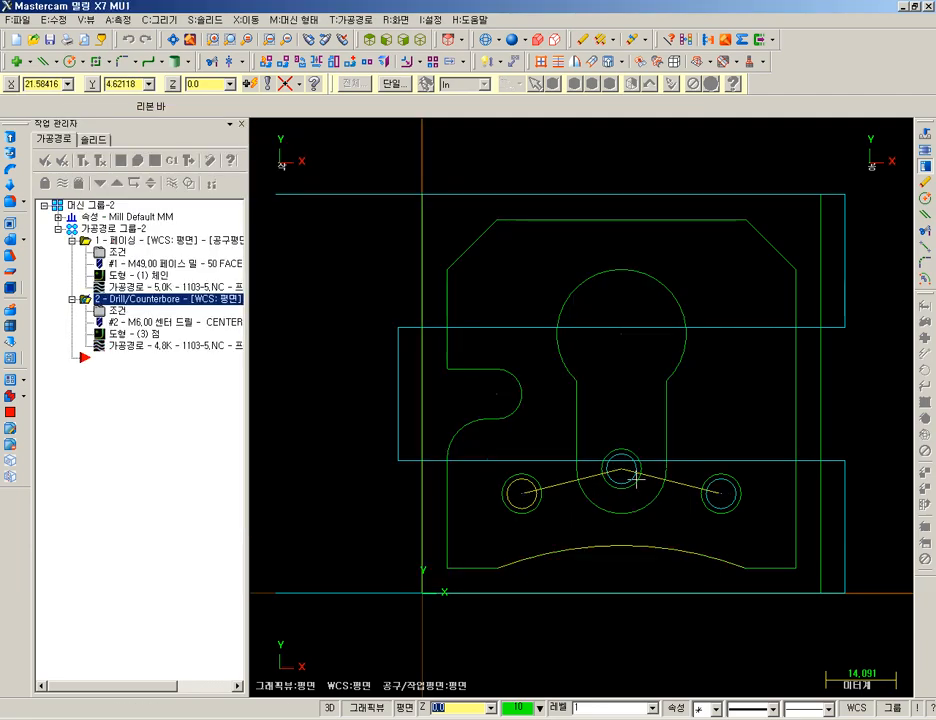
Duplicate the Drill/Counterbore center drilling operation at the end of the toolpath group
middle_click_drag(623, 418, 652, 396)
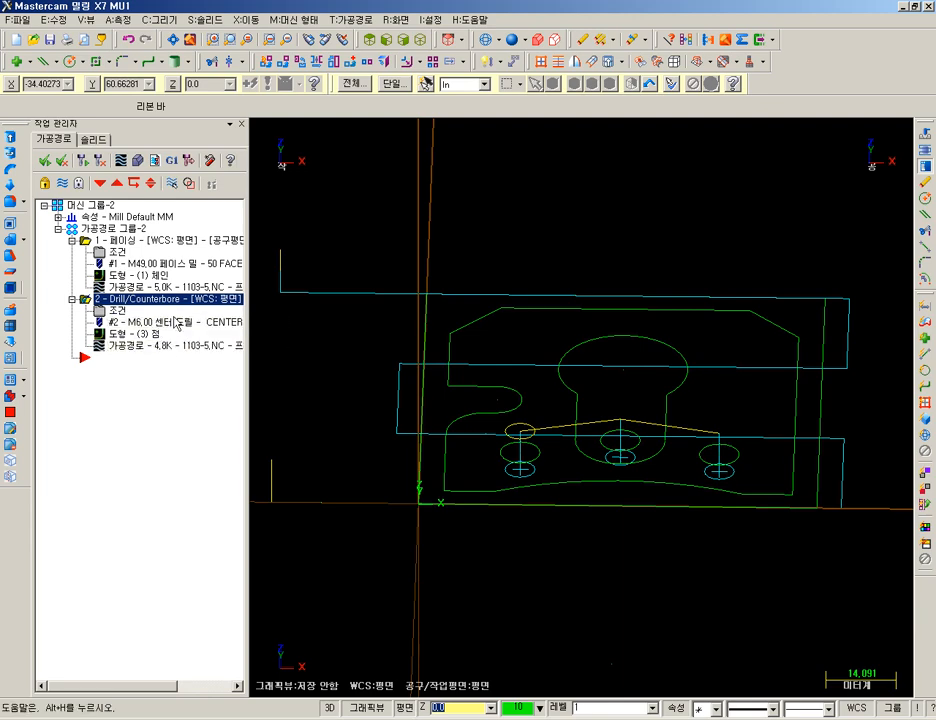
double_click(143, 300)
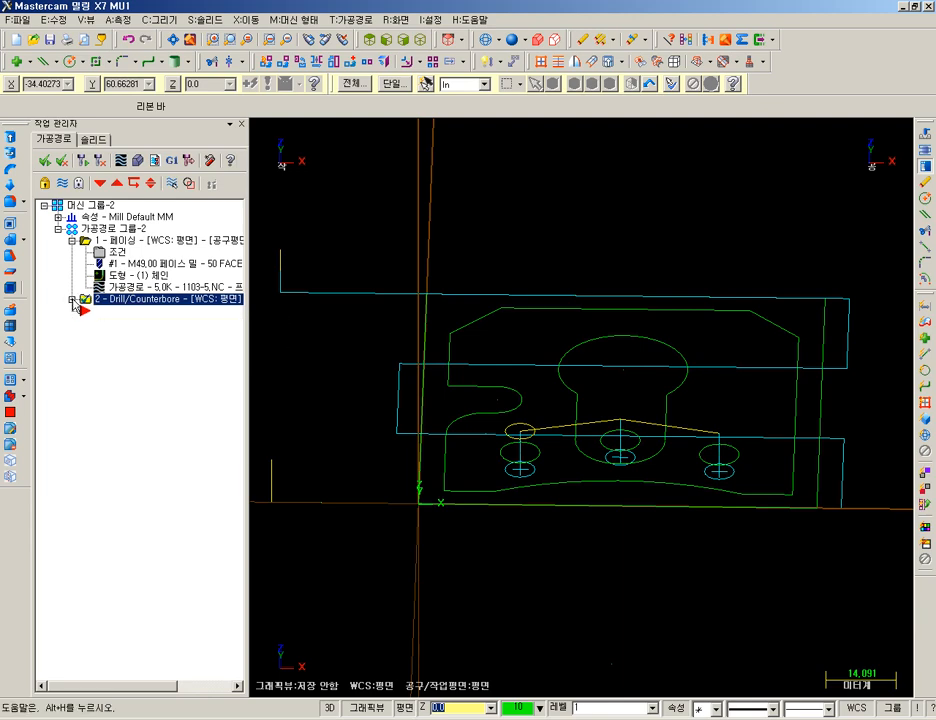
right_click(145, 300)
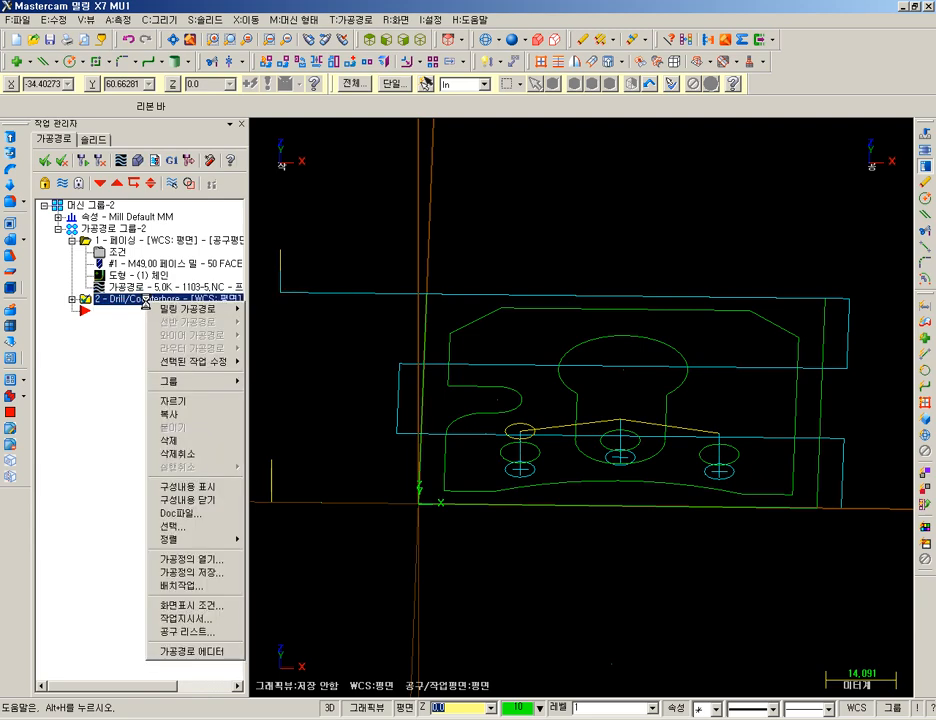
left_click(183, 415)
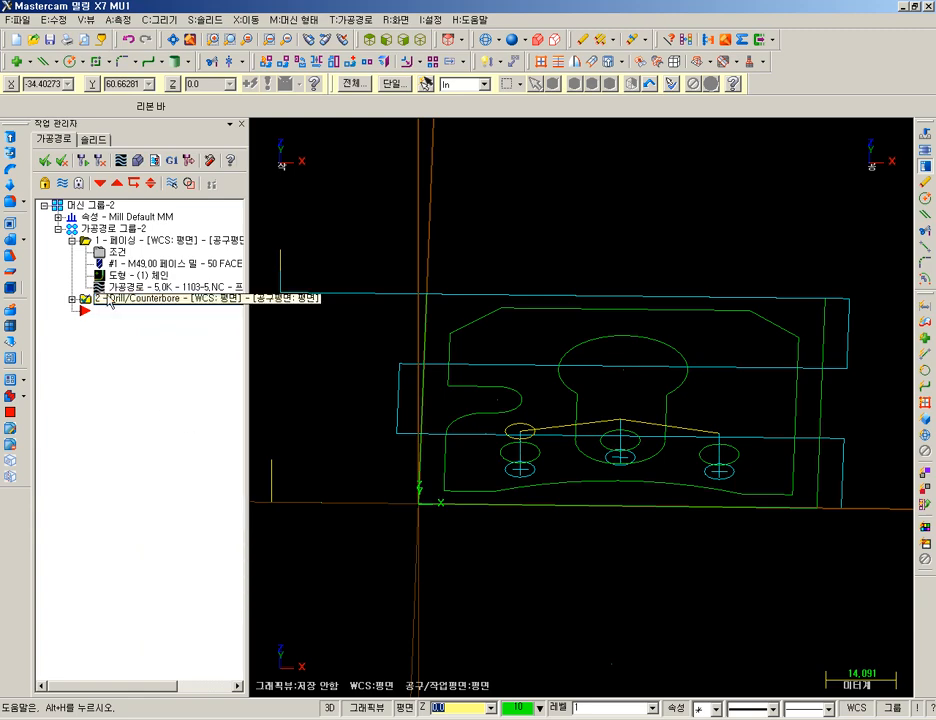
right_click(133, 338)
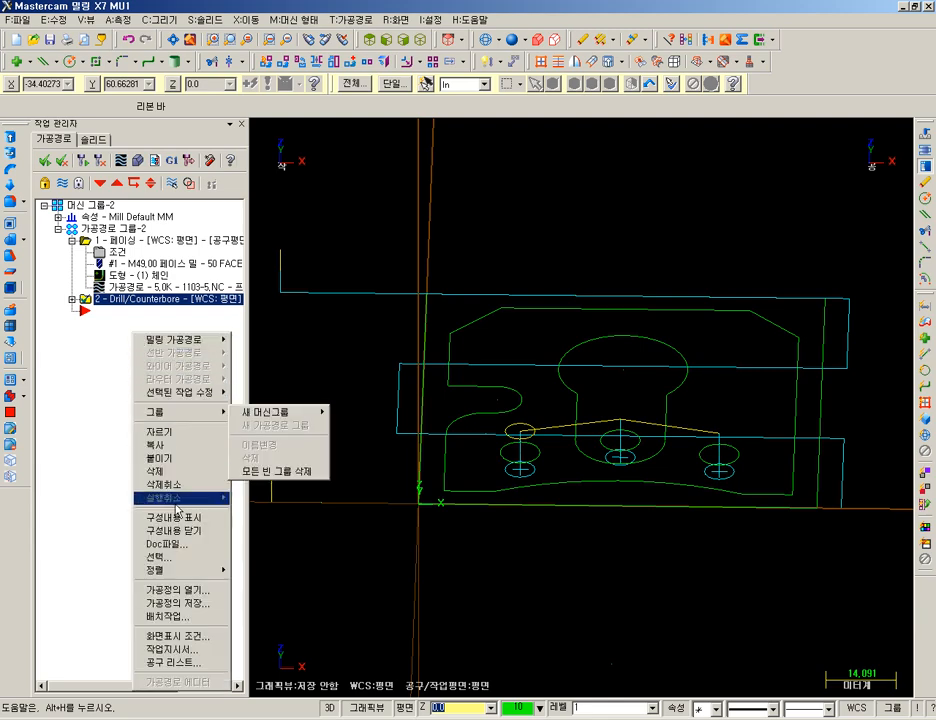
left_click(158, 457)
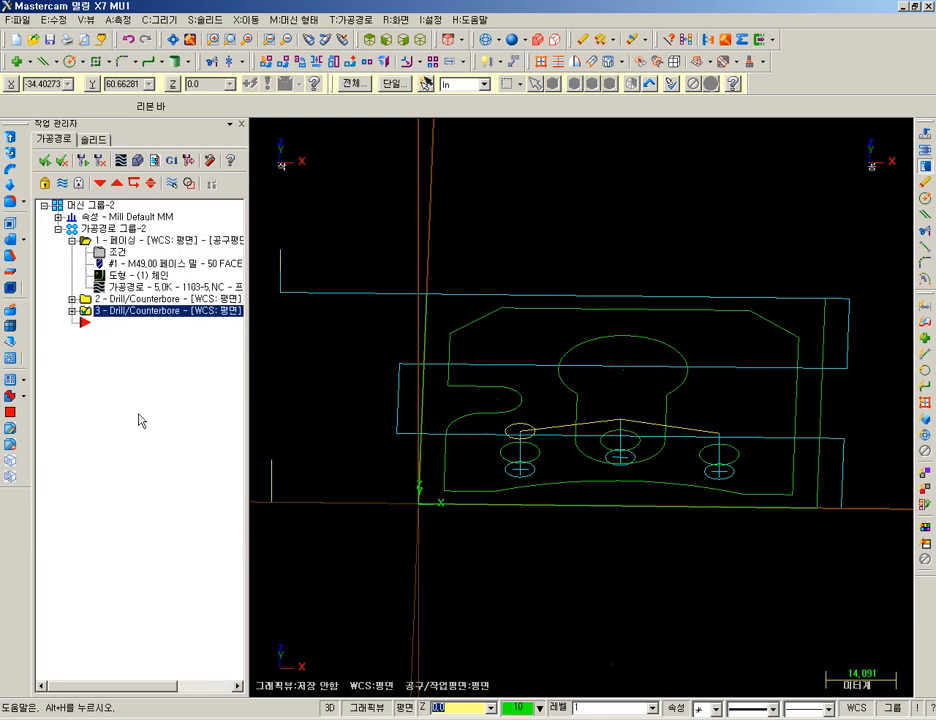
left_click(148, 300)
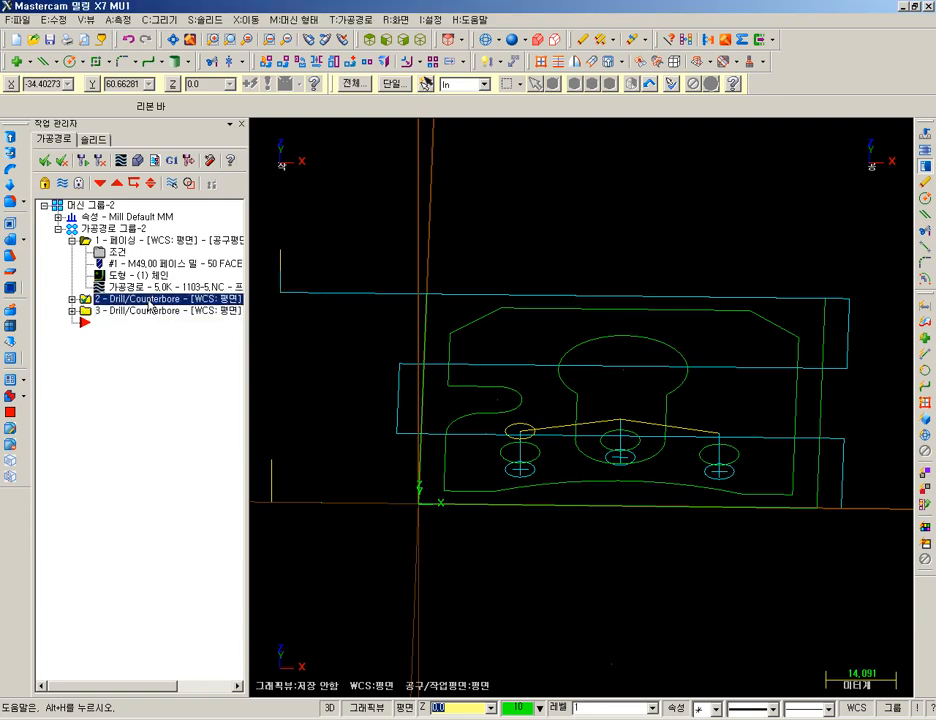
left_click(149, 312)
left_click(148, 301)
left_click(143, 325)
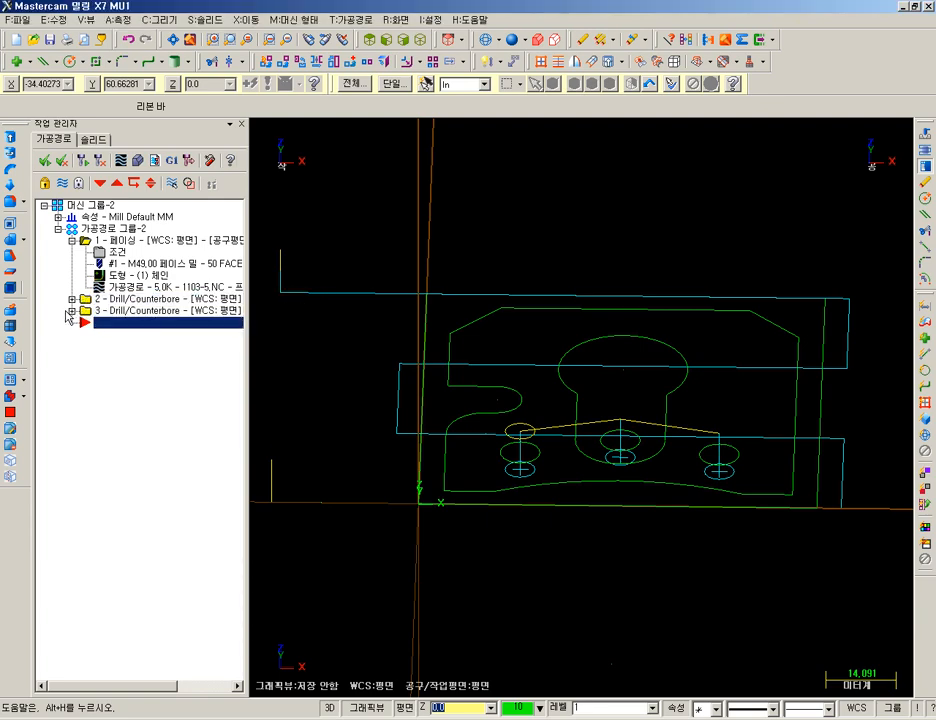
Open the copied operation's parameters and create a new Drill tool with an 8 mm drill diameter
left_click(71, 311)
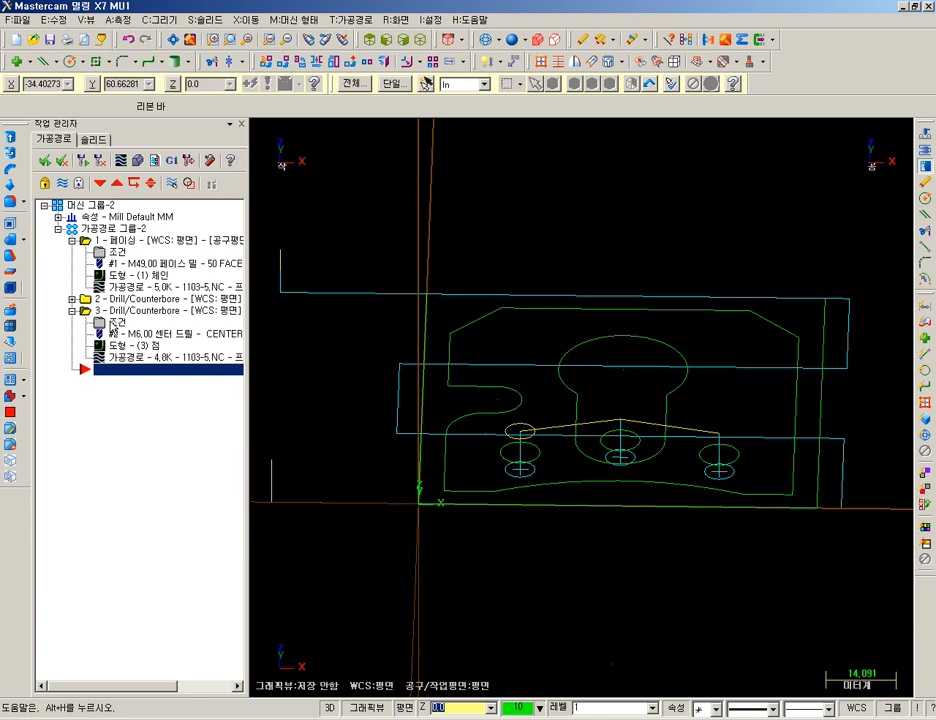
left_click(119, 325)
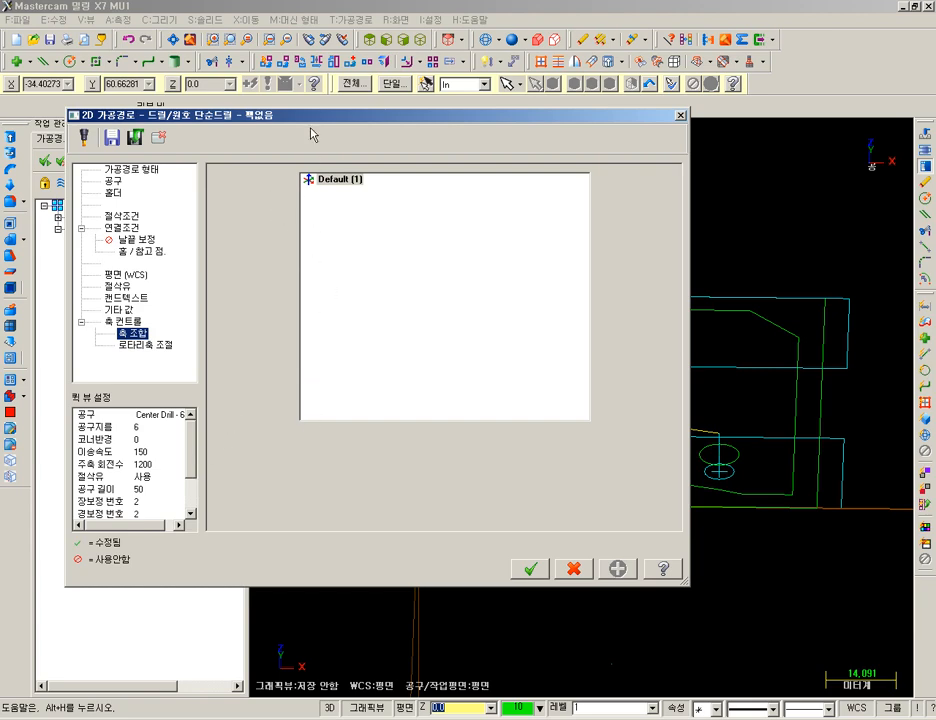
left_click_drag(311, 116, 394, 180)
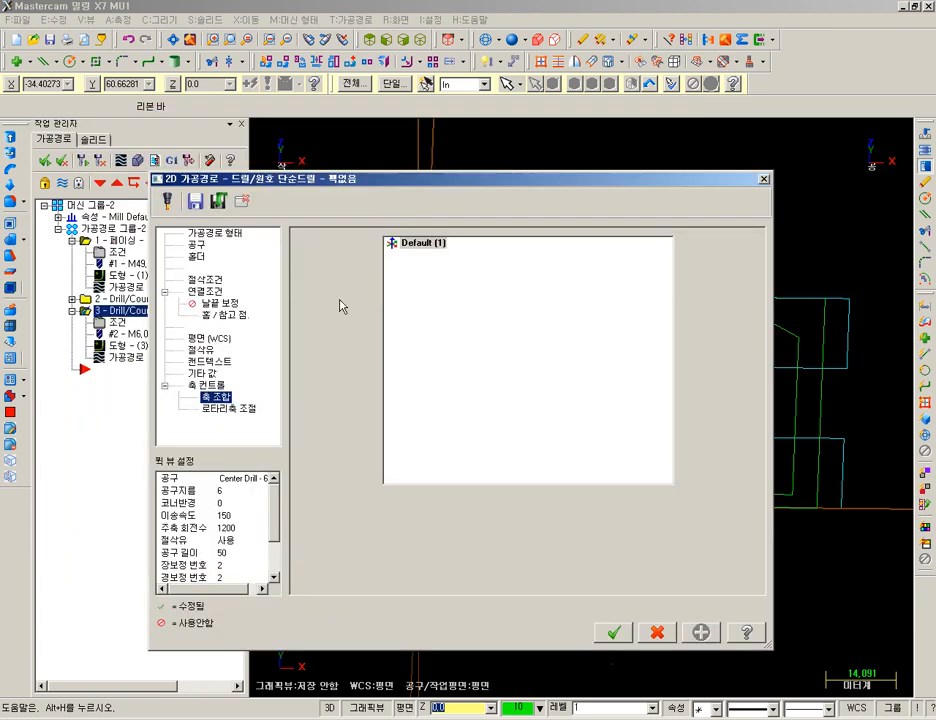
left_click(196, 244)
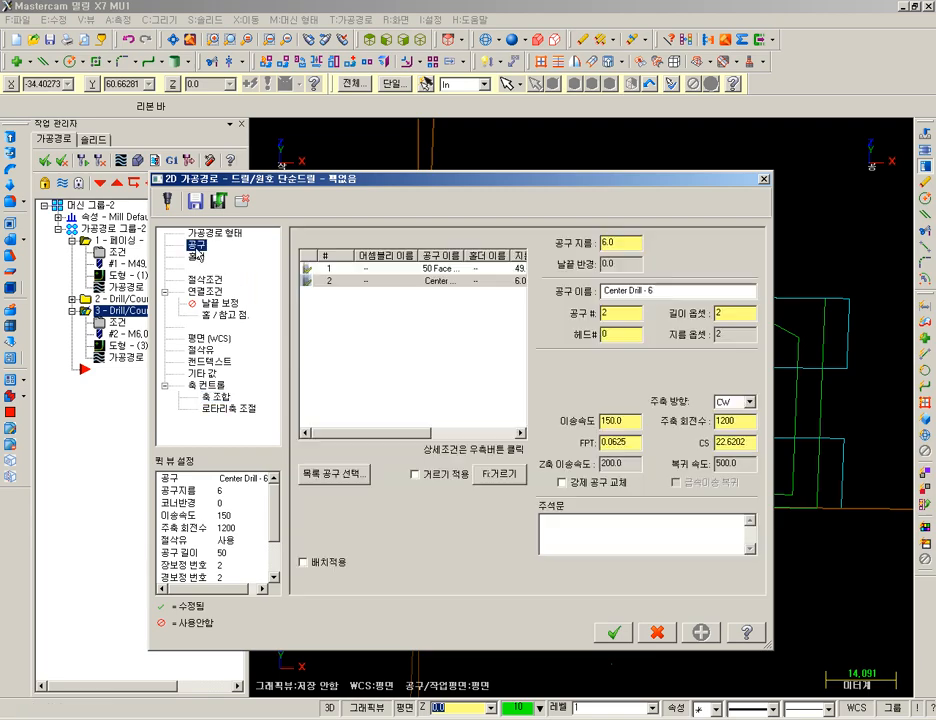
right_click(346, 306)
left_click(385, 326)
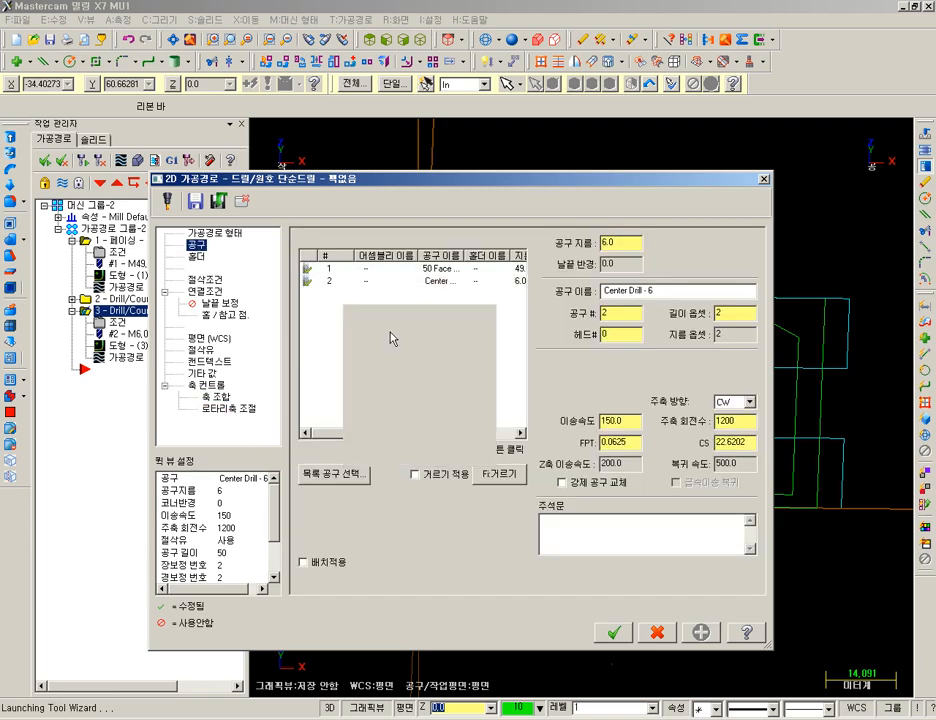
scroll(320, 345, "down", 2)
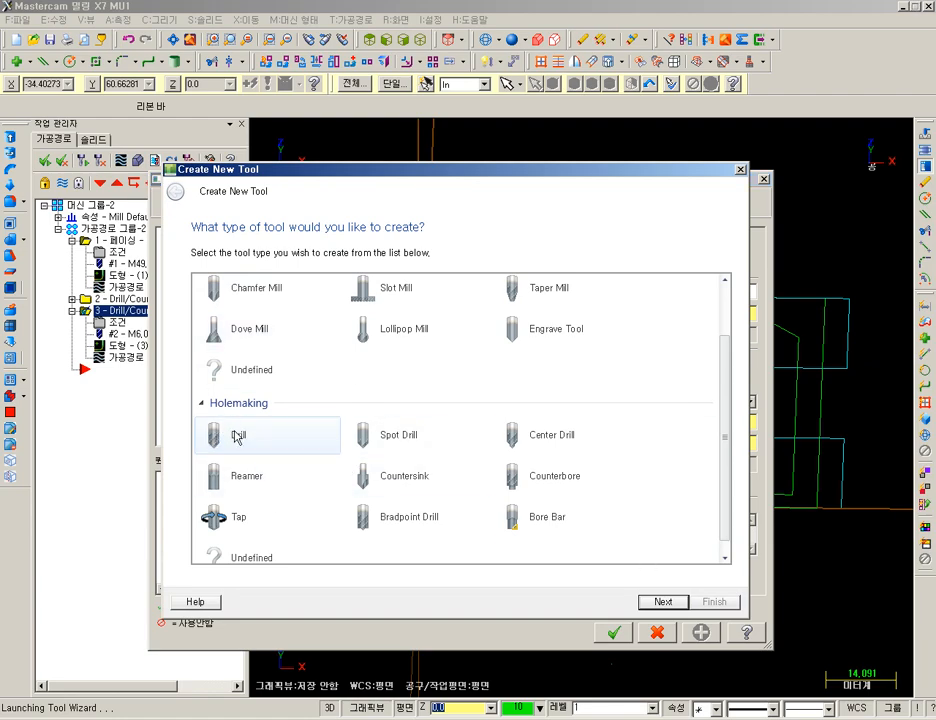
left_click(272, 433)
left_click(661, 601)
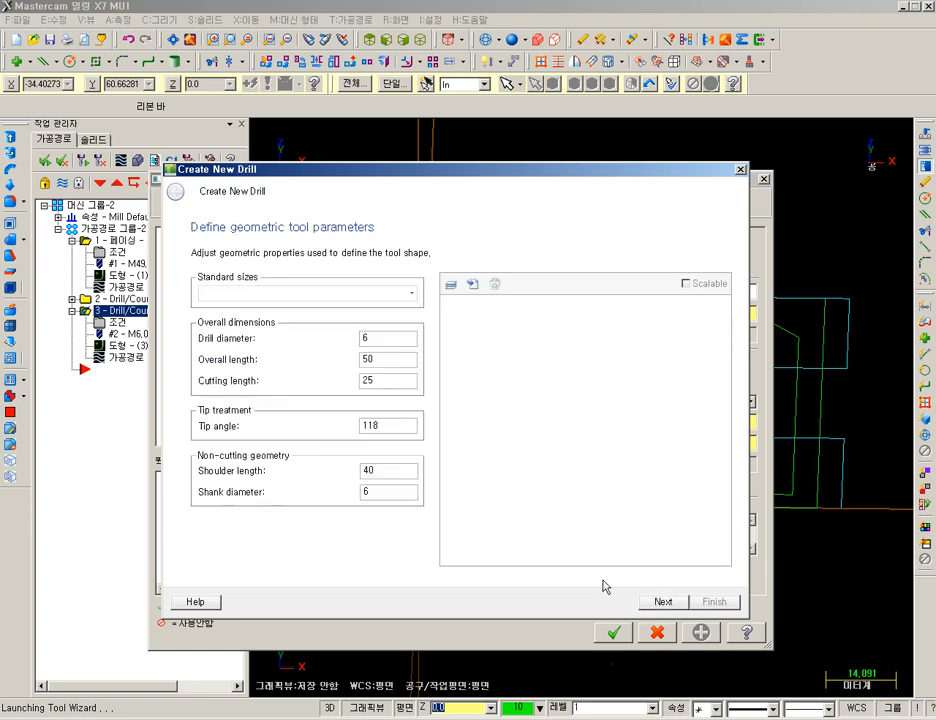
left_click(386, 338)
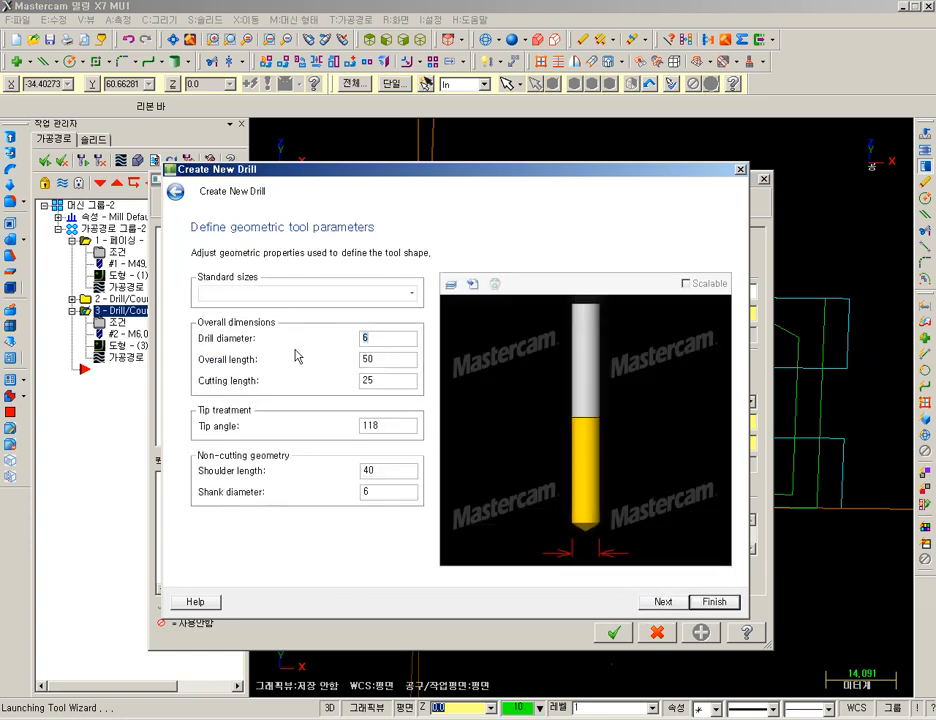
left_click(713, 601)
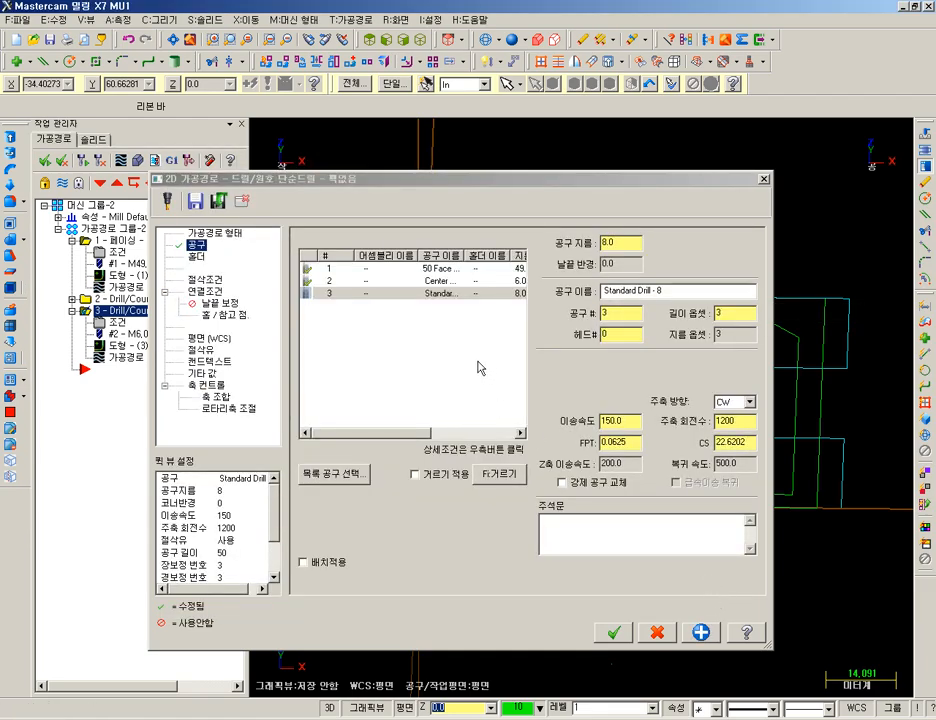
Set the 8 mm drill's feed rate (이송속도) to 70 and spindle speed (주축 회전수) to 700
double_click(633, 420)
type("70")
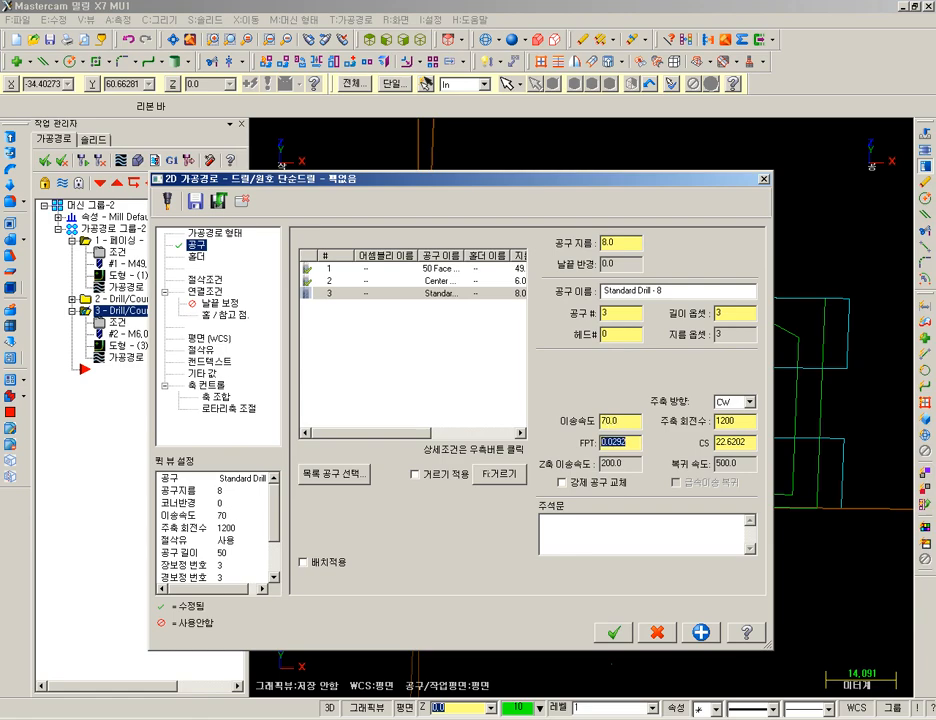
key("Tab")
type("700")
key("Return")
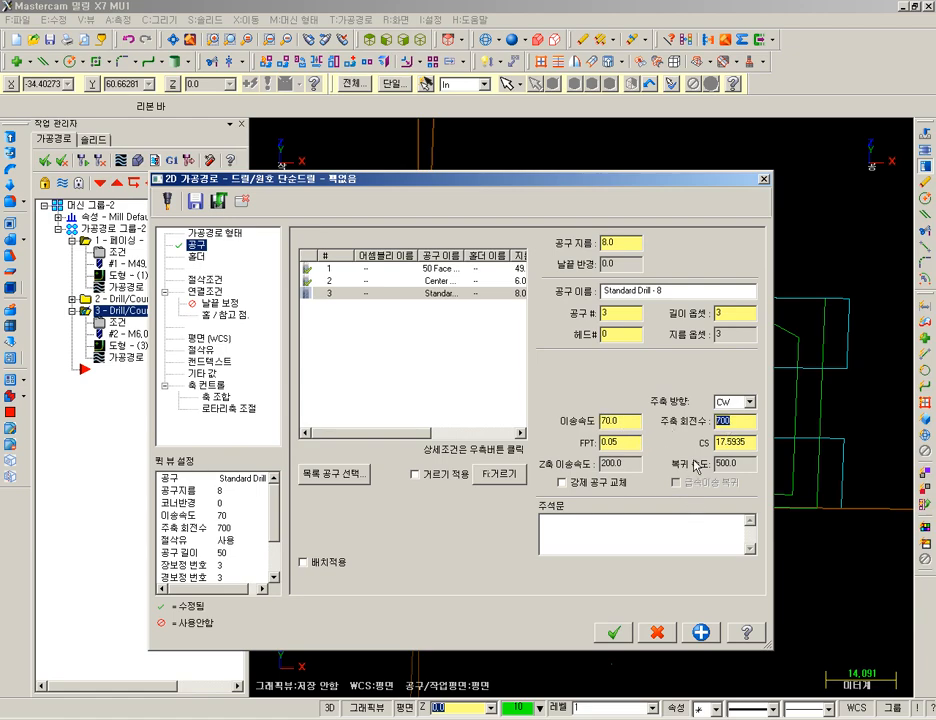
Change the copied operation's cycle to peck drilling (펙드릴) with a peck of 4
left_click(222, 280)
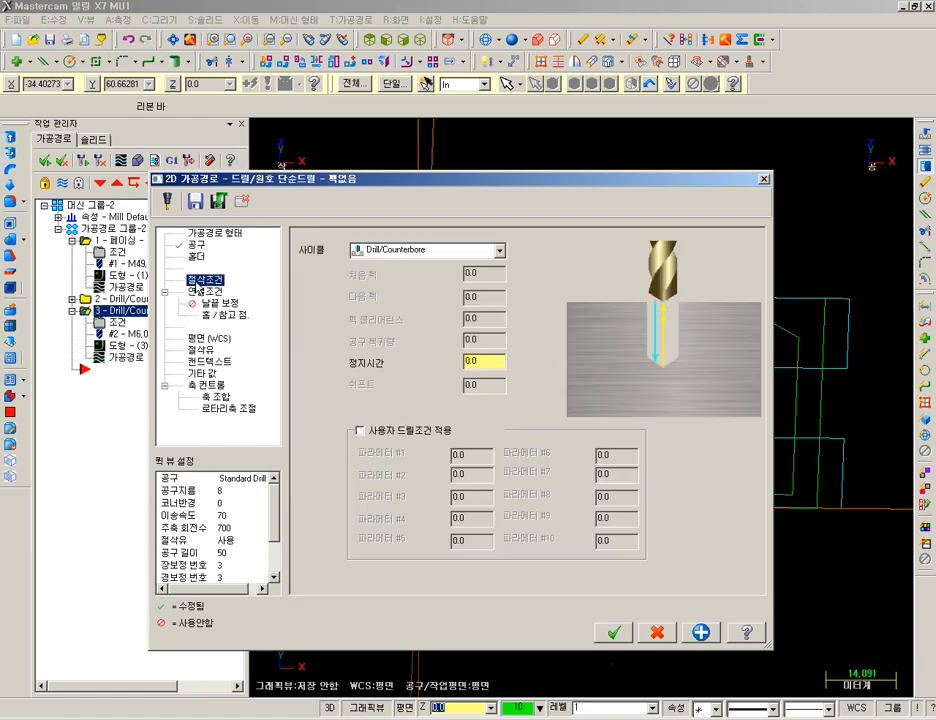
left_click(411, 257)
left_click(407, 285)
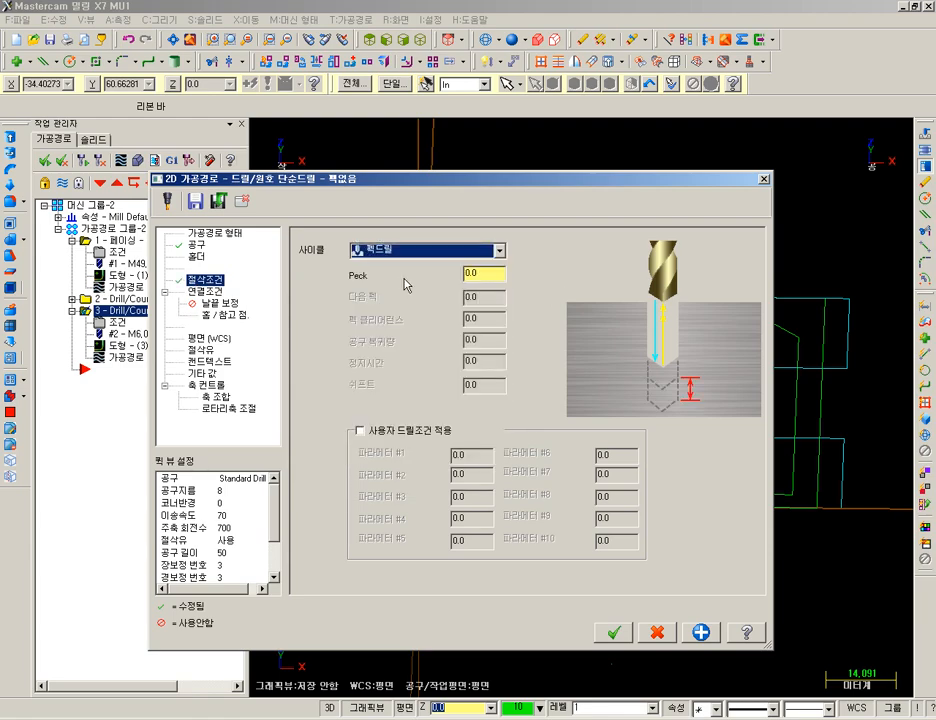
key("Tab")
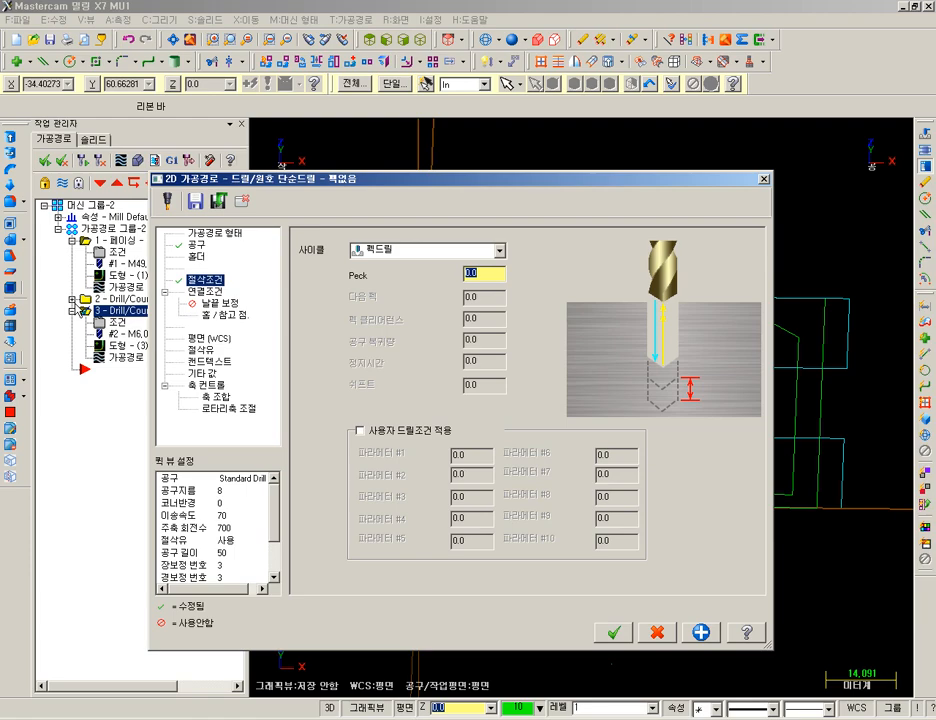
type("4")
Set the peck drilling's depth (가공깊이) to -19
left_click(207, 291)
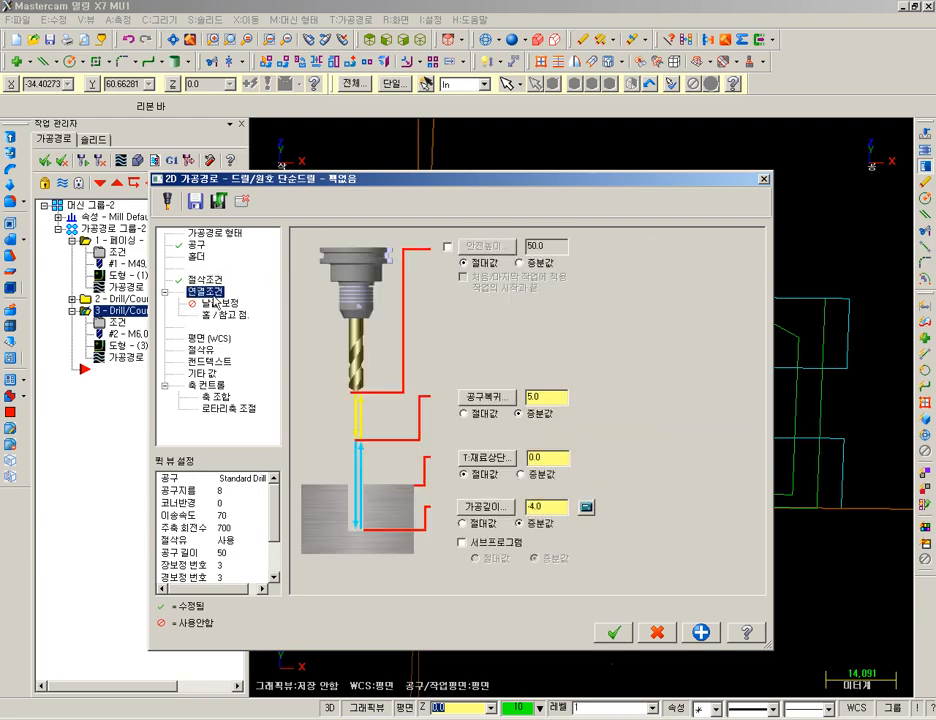
double_click(531, 506)
key("BackSpace")
type("-23")
key("Return")
type("-19")
key("Return")
Add the drill tip length to the depth with the drill depth calculator, using a hole diameter of 8
left_click(586, 507)
double_click(455, 233)
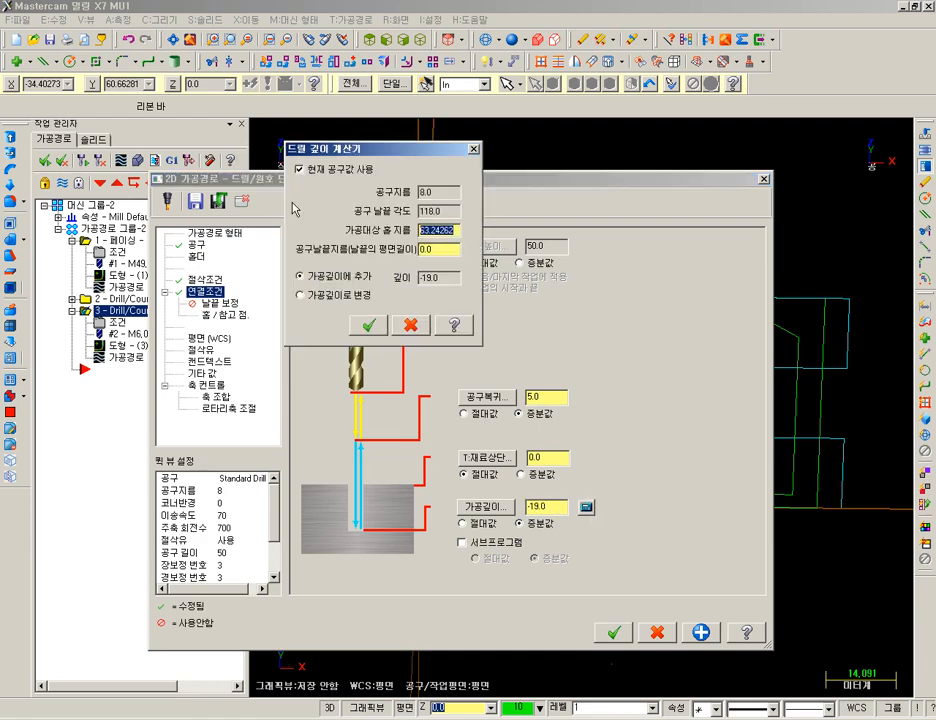
type("8")
key("Tab")
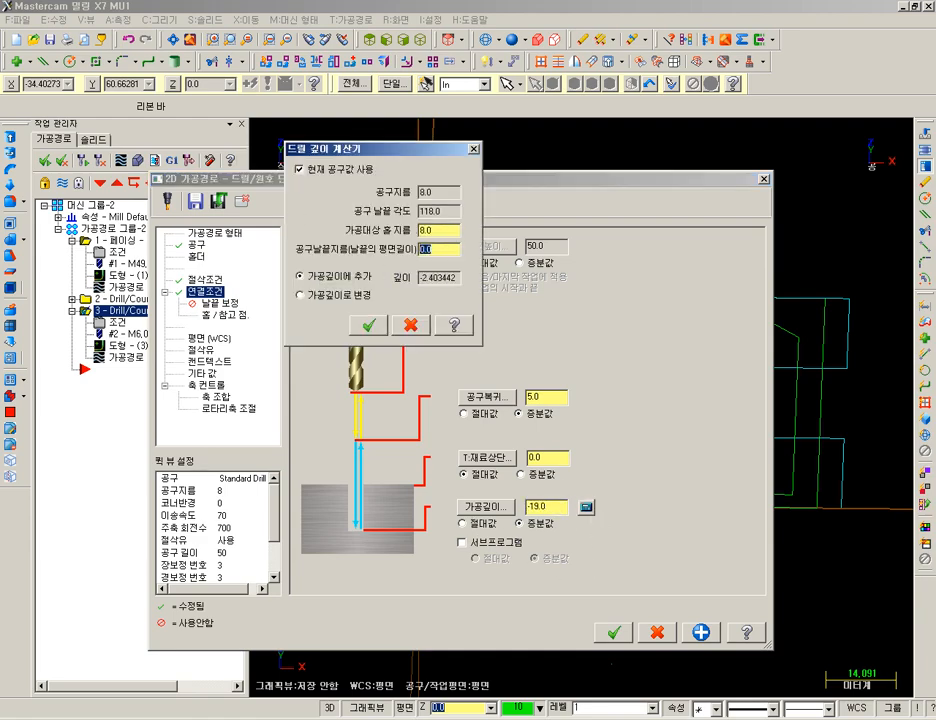
left_click(369, 324)
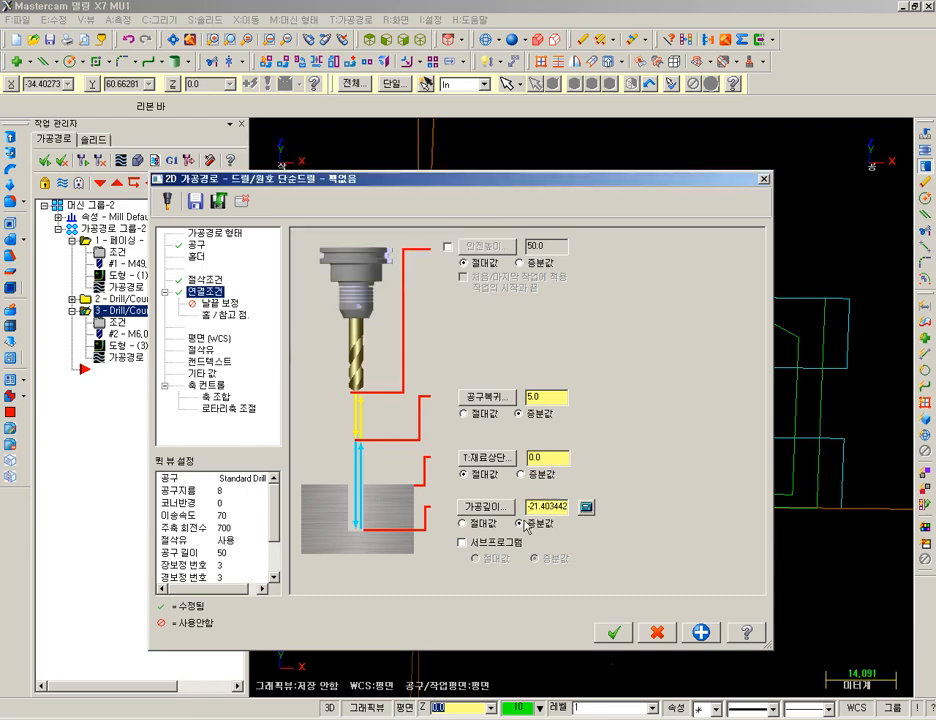
Set the peck drilling's depth (가공깊이) to -23
double_click(540, 514)
type("-23")
key("Return")
type("3")
key("Return")
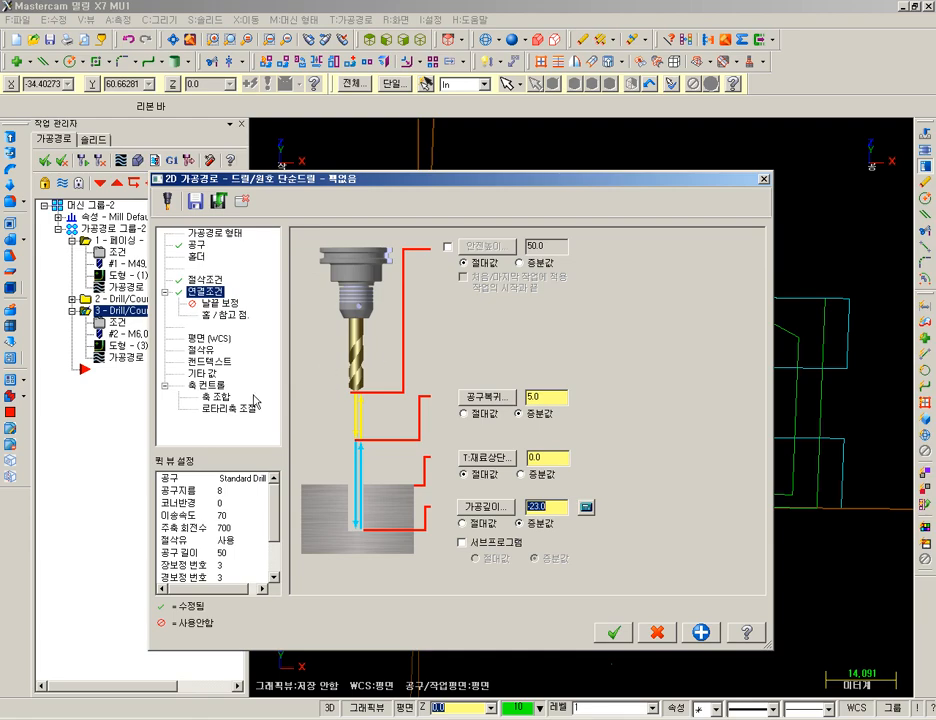
Check the coolant, plane and linking settings, accept the peck drilling parameters, and regenerate its toolpath
left_click(200, 349)
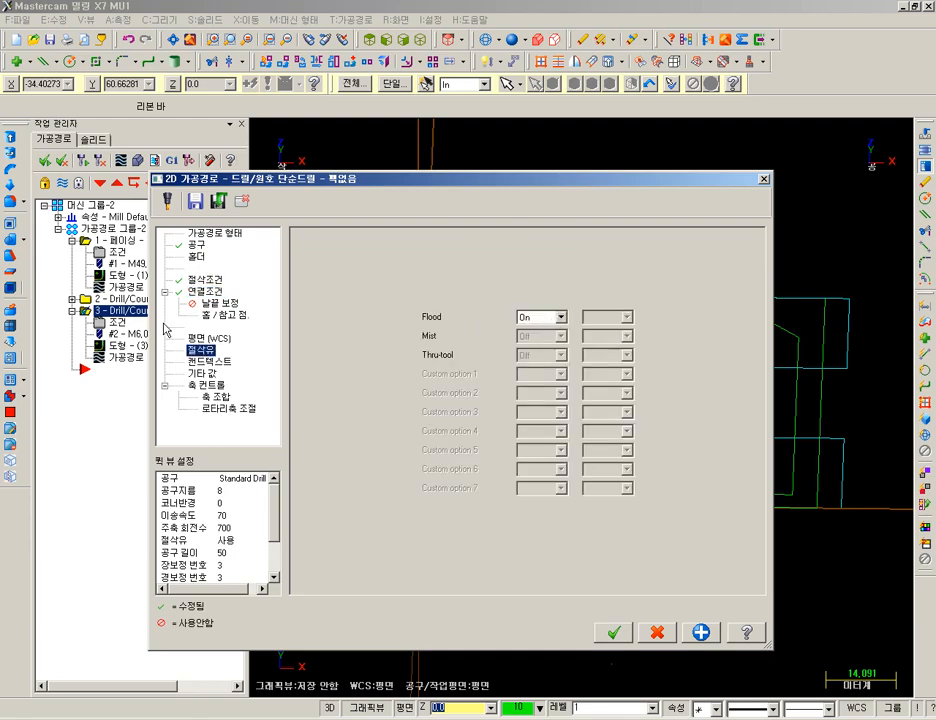
left_click(208, 338)
left_click(218, 302)
left_click(206, 291)
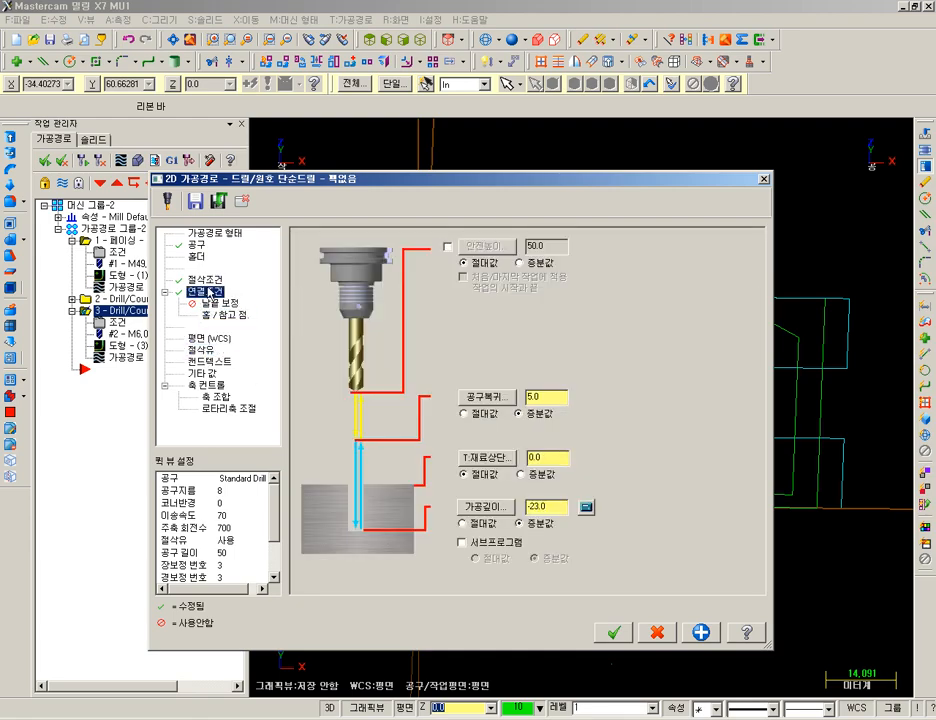
left_click(208, 279)
left_click(614, 632)
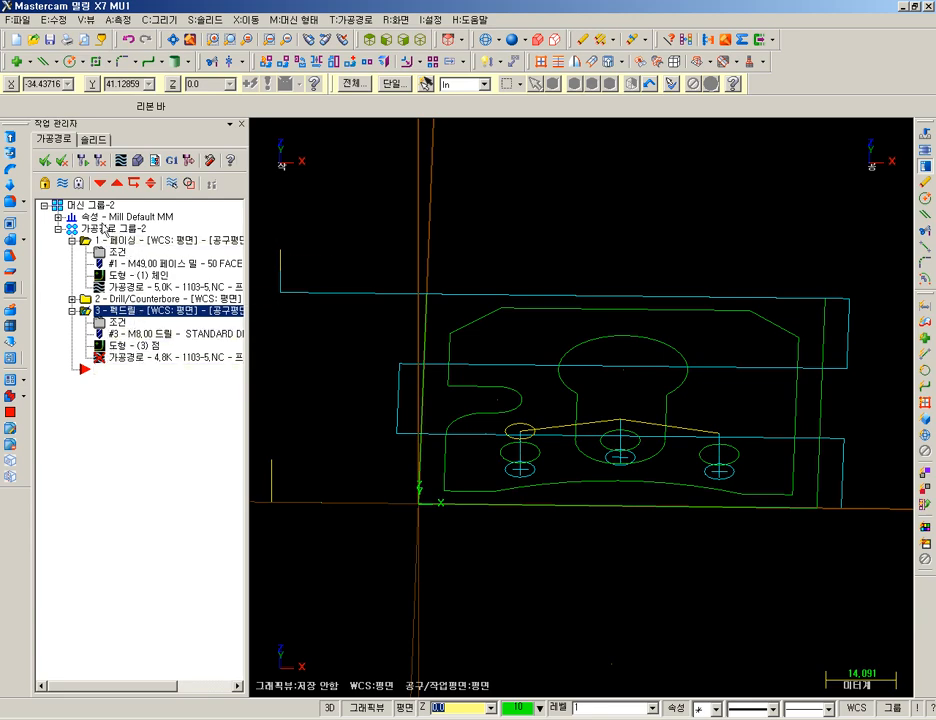
left_click(80, 165)
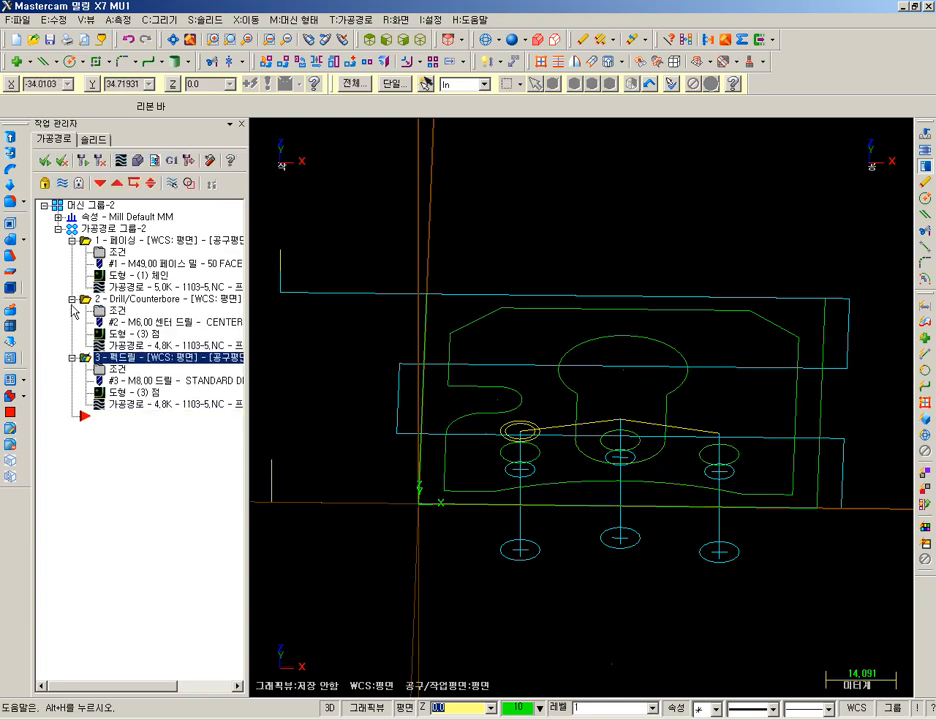
left_click(72, 311)
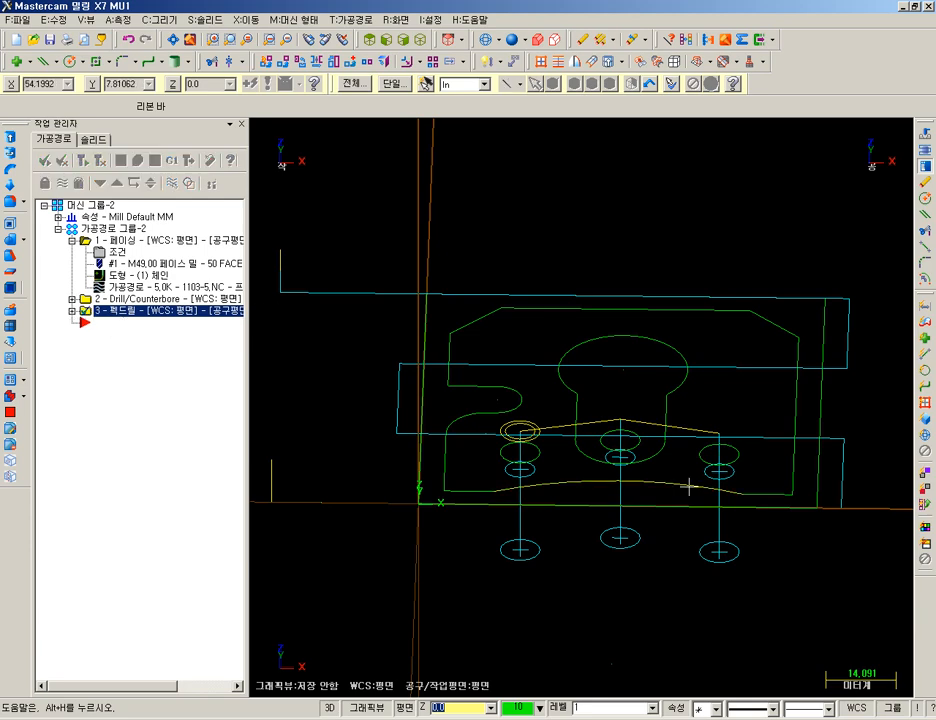
right_click(113, 229)
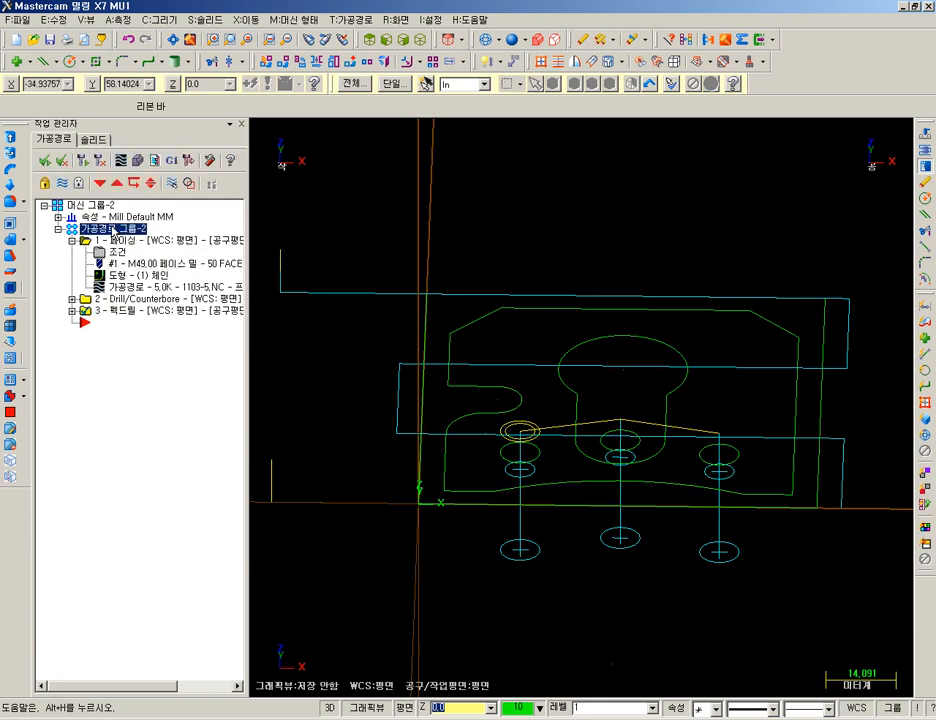
mouse_move(155, 234)
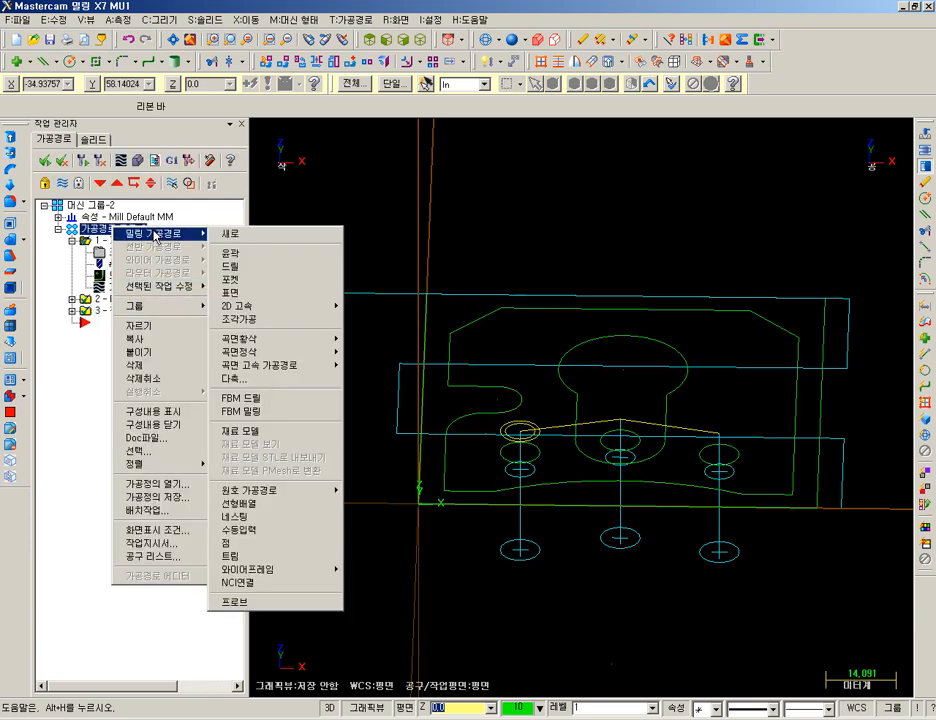
left_click(251, 268)
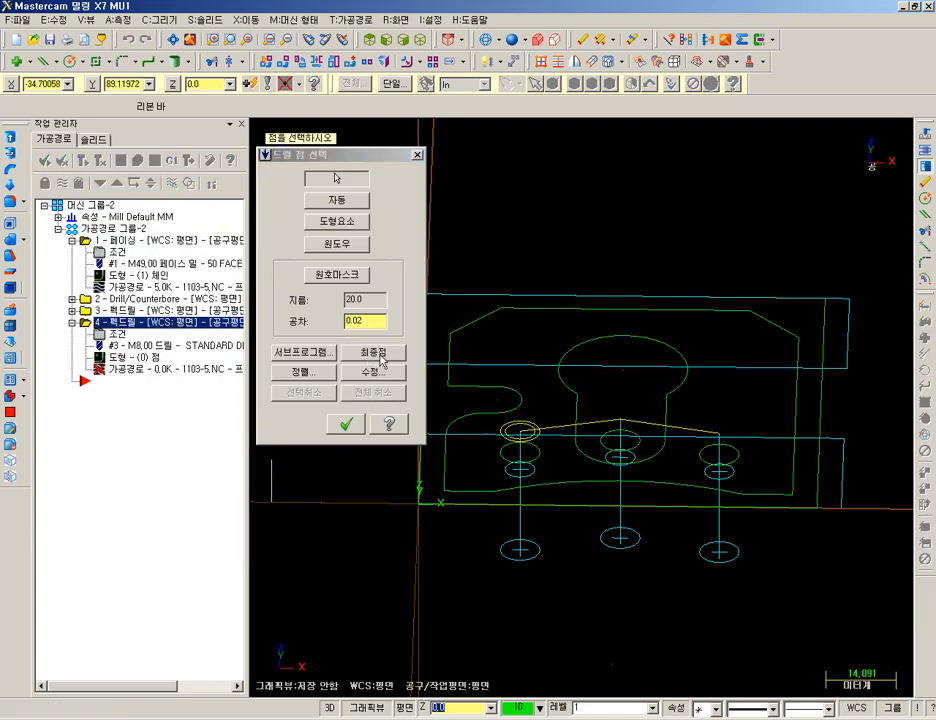
left_click(417, 156)
left_click(160, 298)
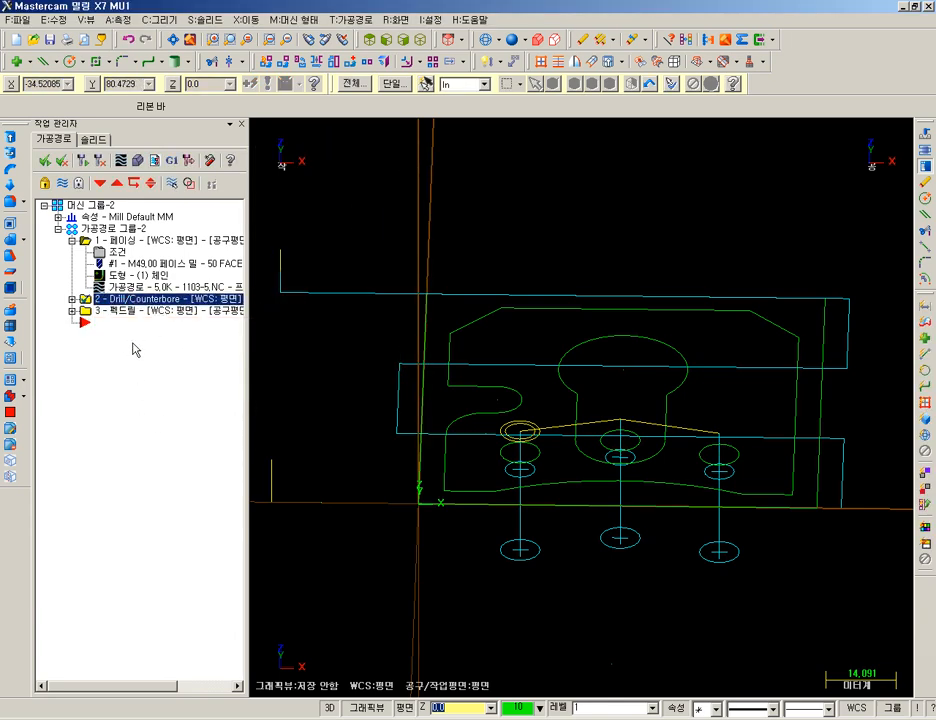
Create a contour (윤곽) toolpath in the toolpath group, chaining the plate's outer profile with the side slot
middle_click_drag(617, 426, 656, 345)
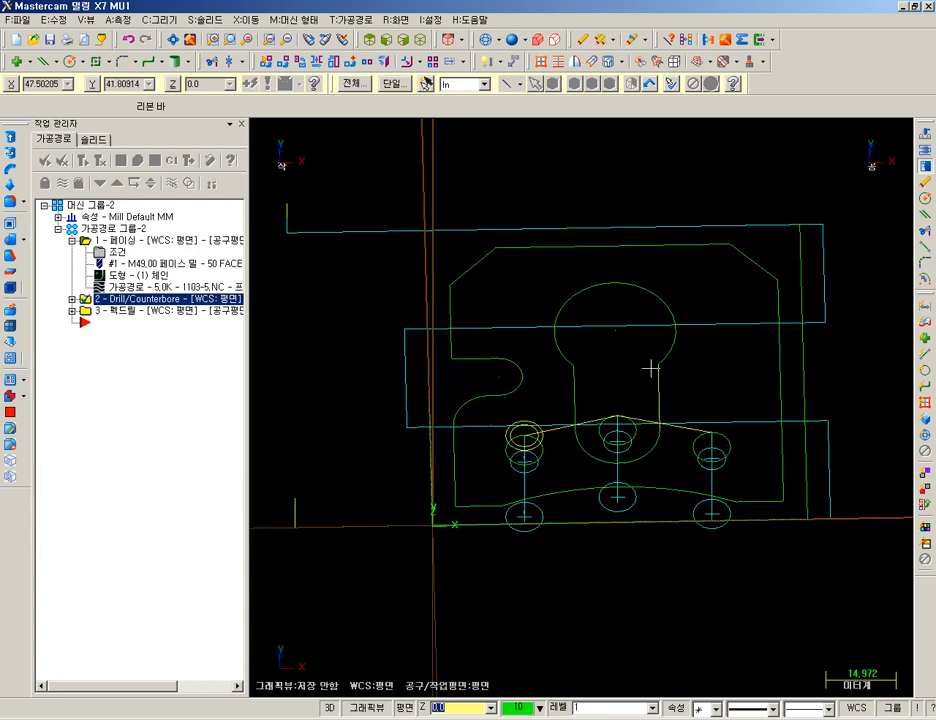
left_click(71, 241)
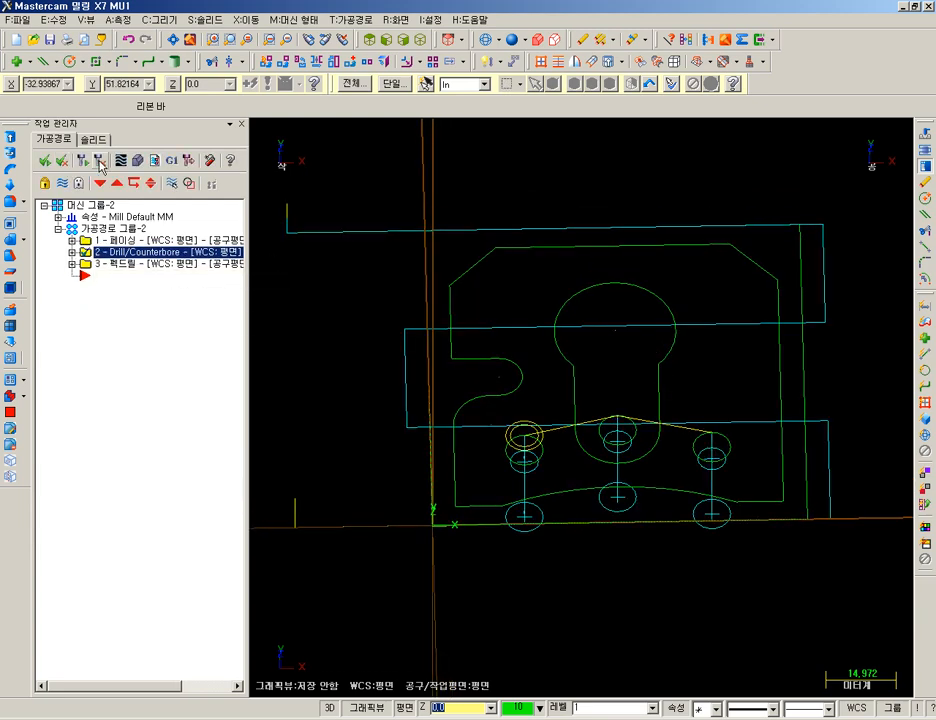
left_click(105, 232)
right_click(106, 228)
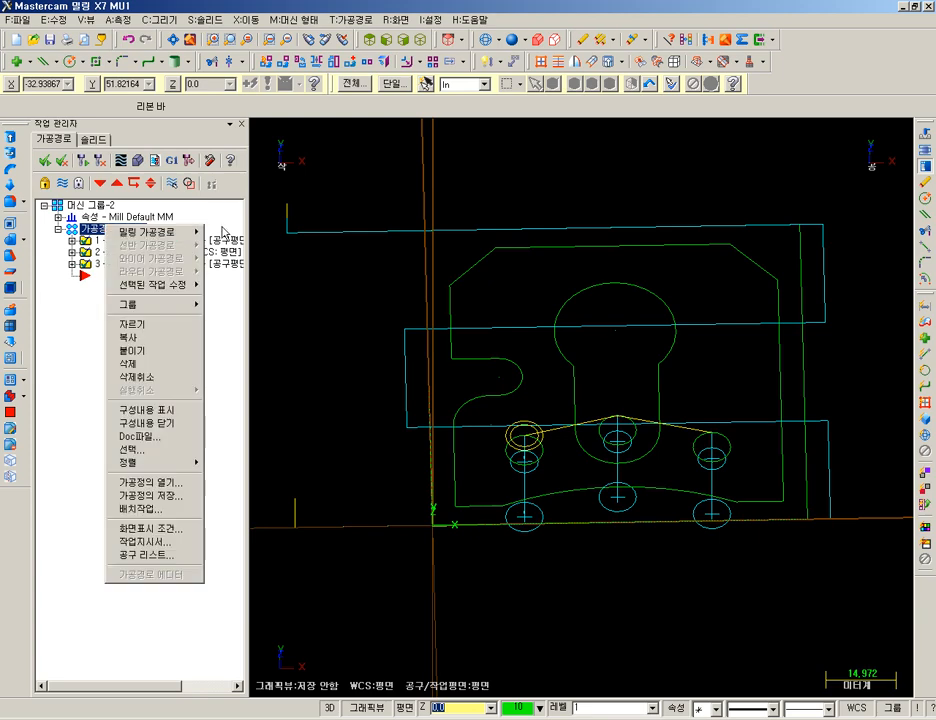
mouse_move(187, 243)
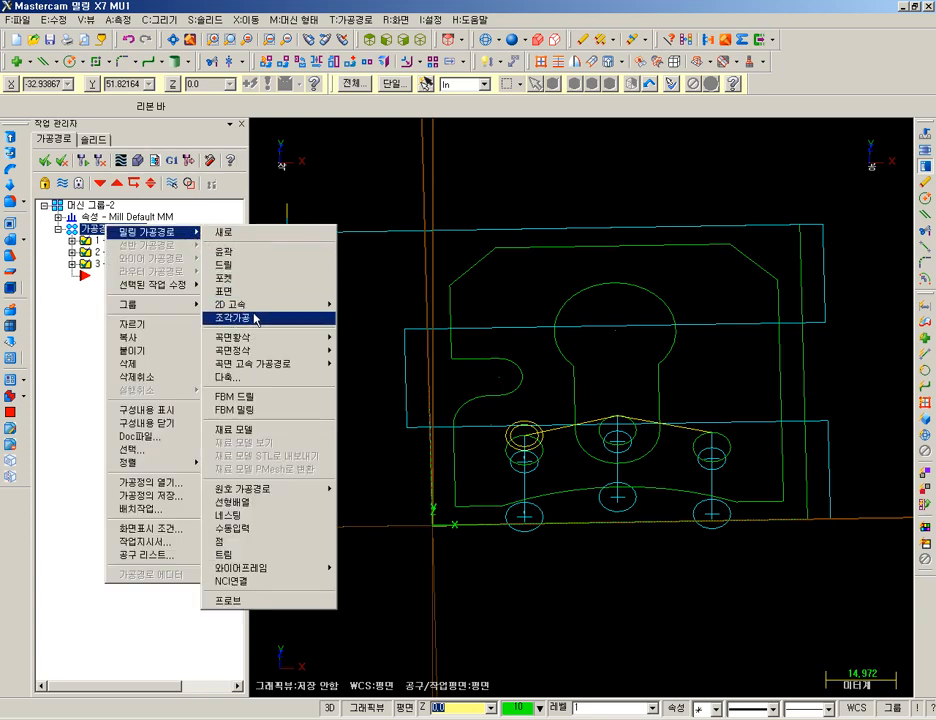
left_click(228, 250)
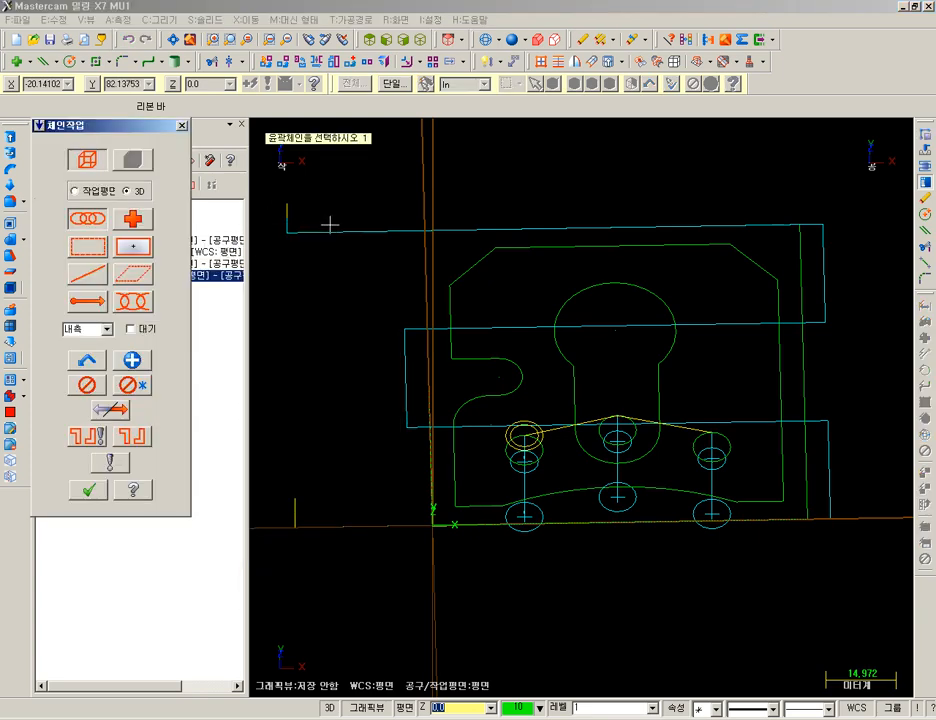
left_click(456, 472)
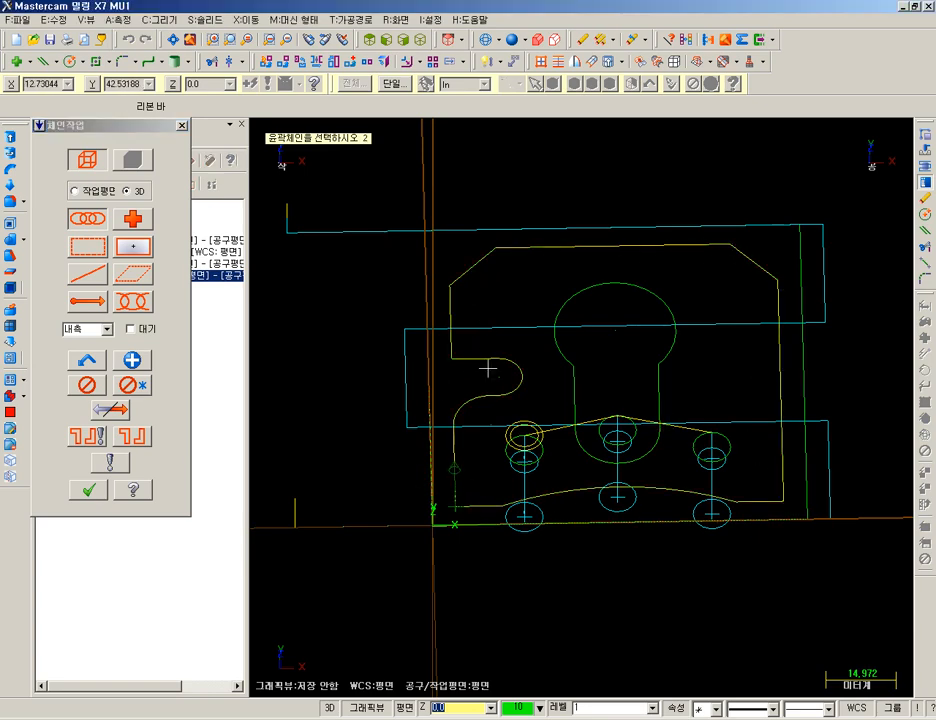
left_click(89, 492)
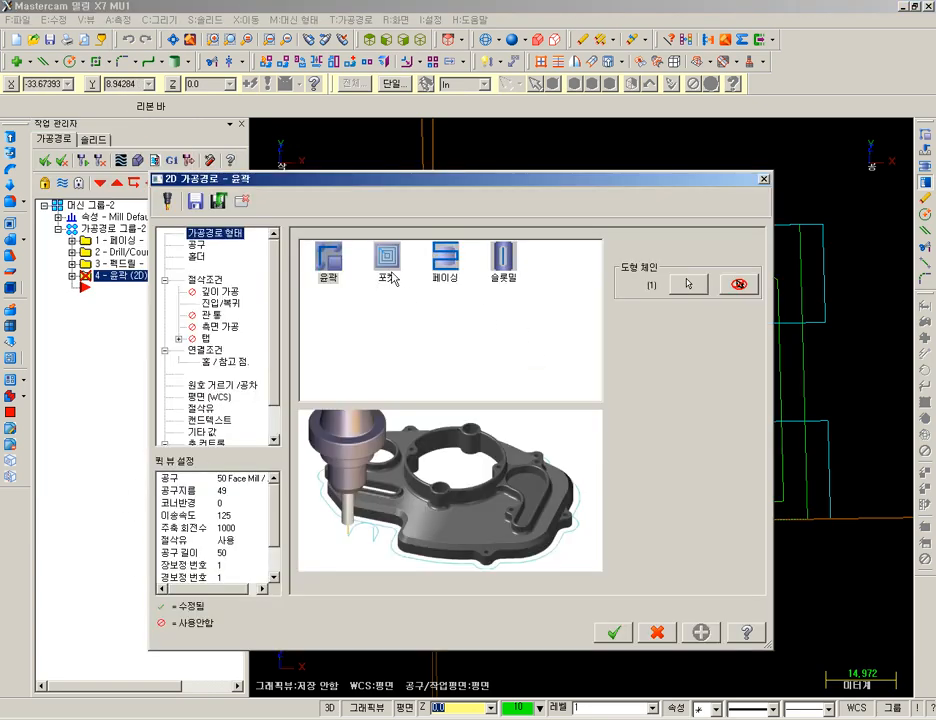
Create a new flat end mill with a cutting diameter of 8 for the contour toolpath
left_click(205, 245)
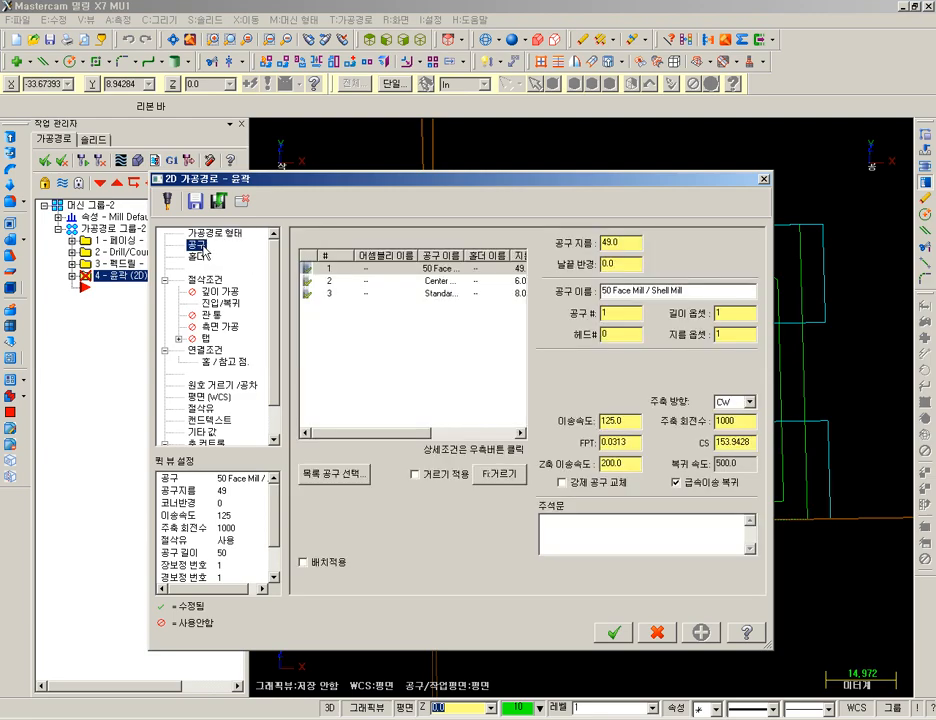
right_click(372, 331)
left_click(428, 352)
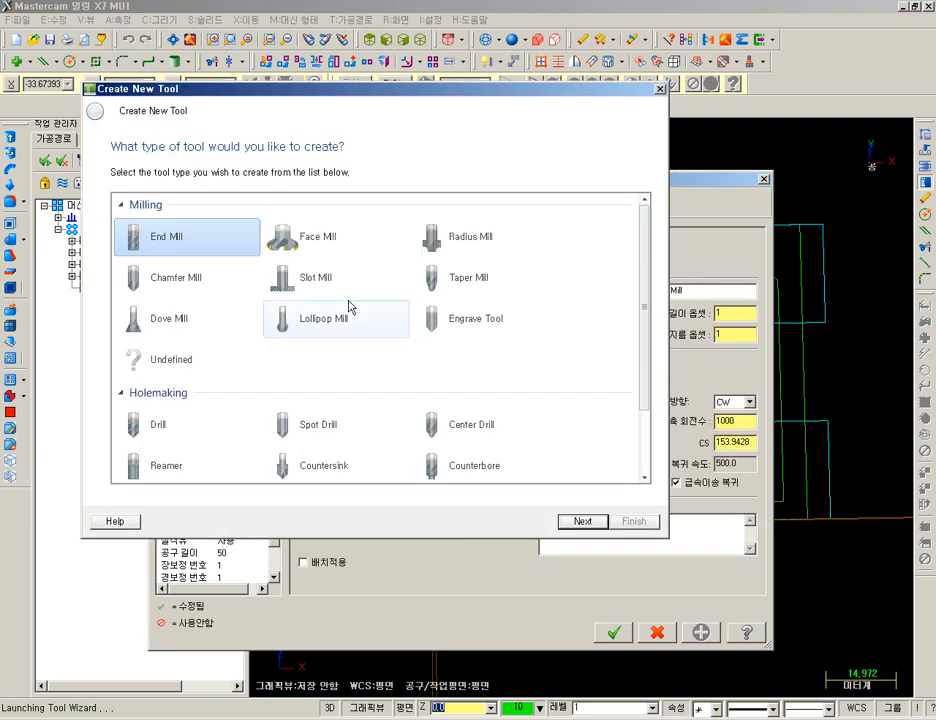
double_click(173, 241)
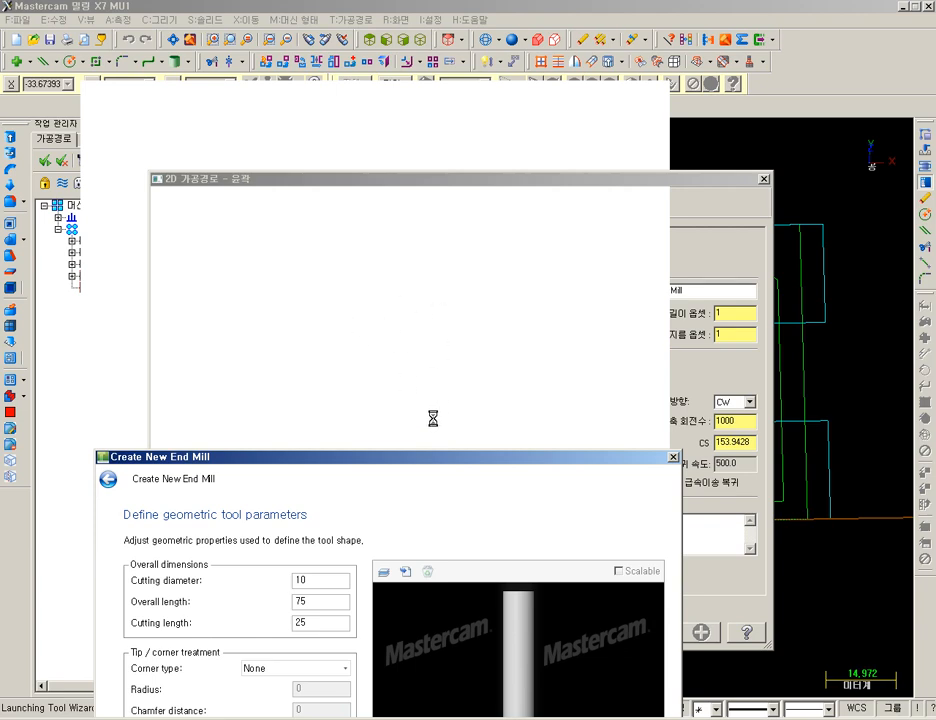
left_click_drag(425, 458, 565, 153)
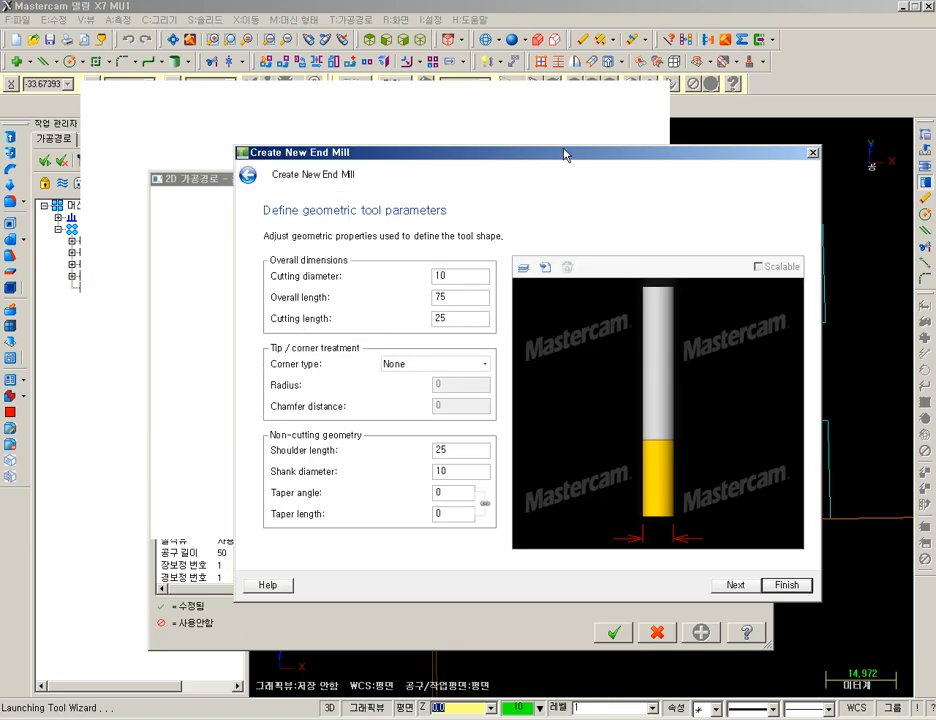
left_click(469, 279)
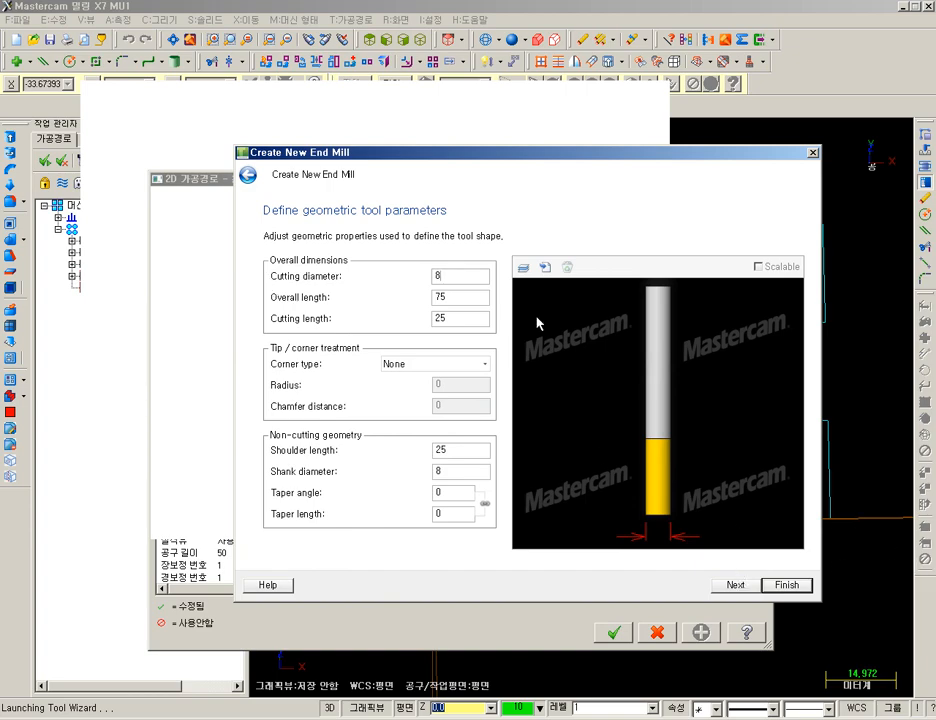
left_click(785, 586)
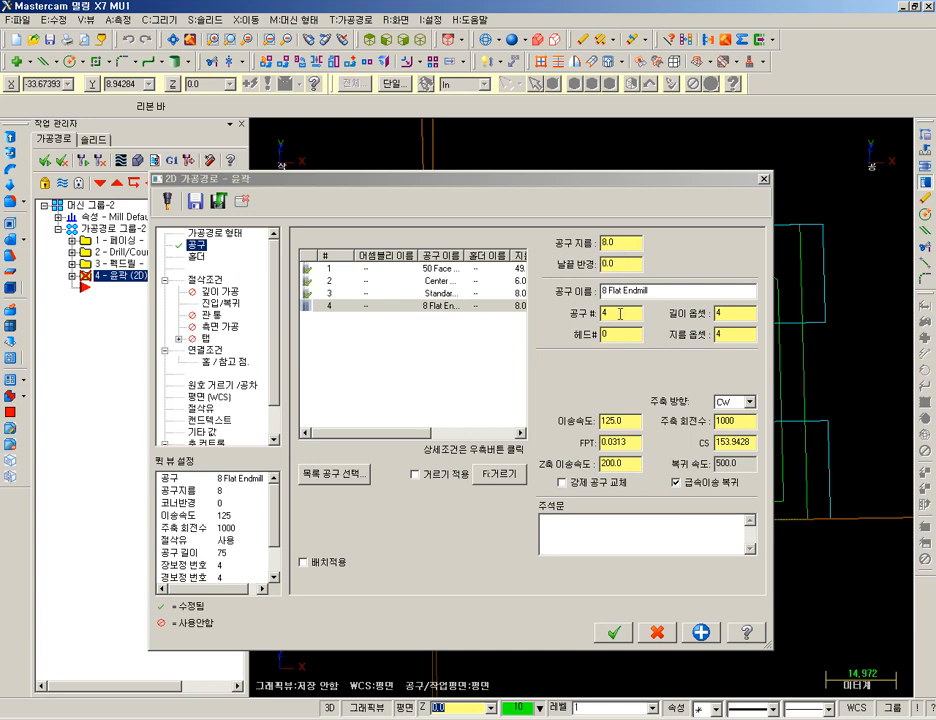
Set the end mill's feed rate to 2000, its Z feed rate to 1000 and the spindle speed to 4000
double_click(631, 421)
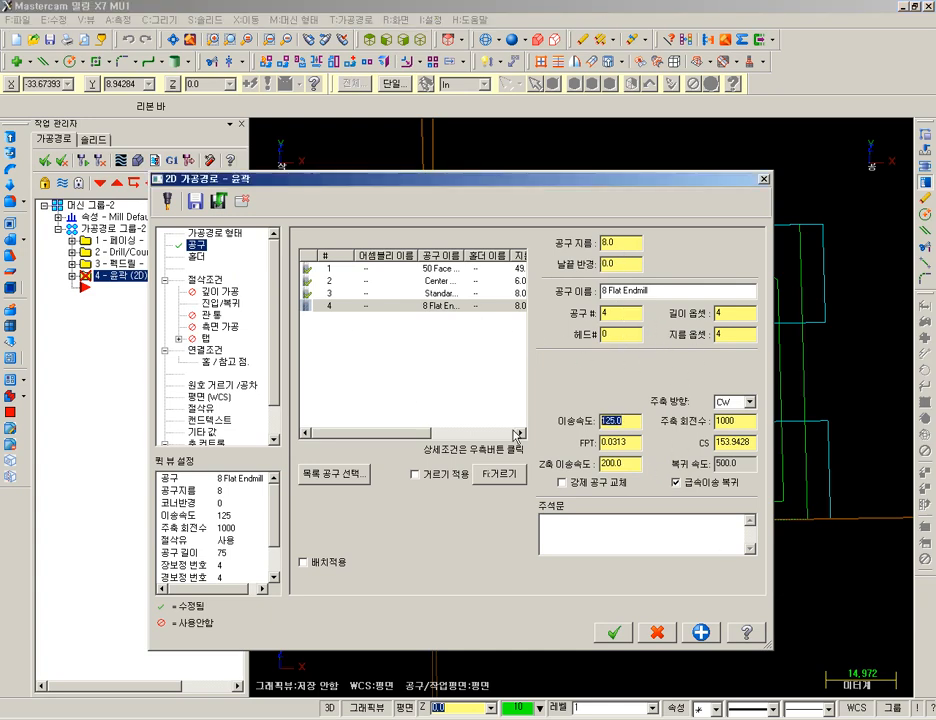
type("2000")
key("Tab")
key("Tab")
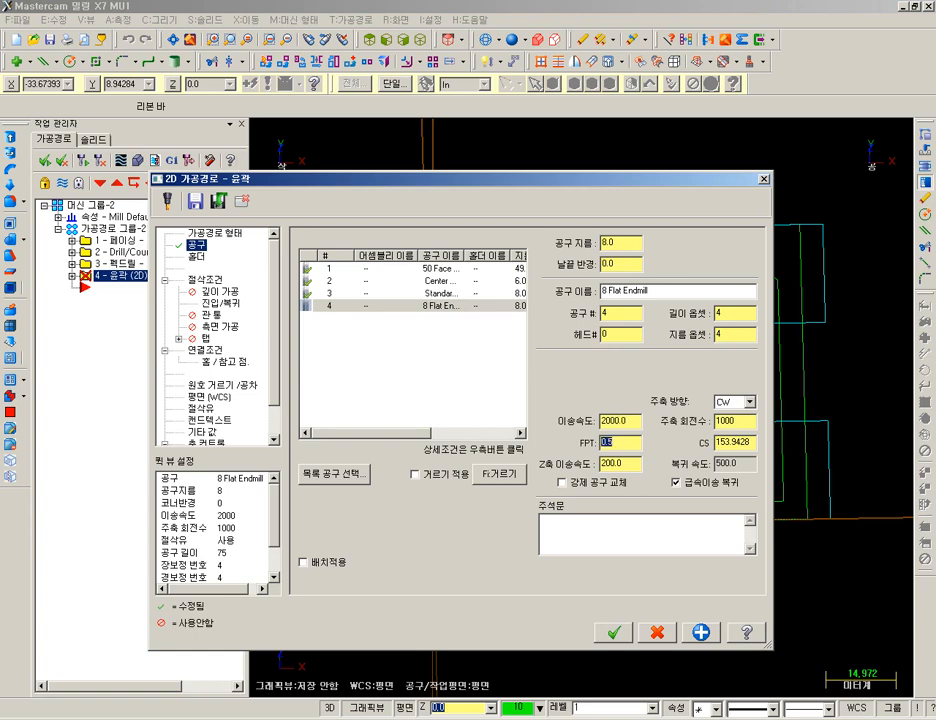
type("1000")
key("Tab")
type("4000")
key("Return")
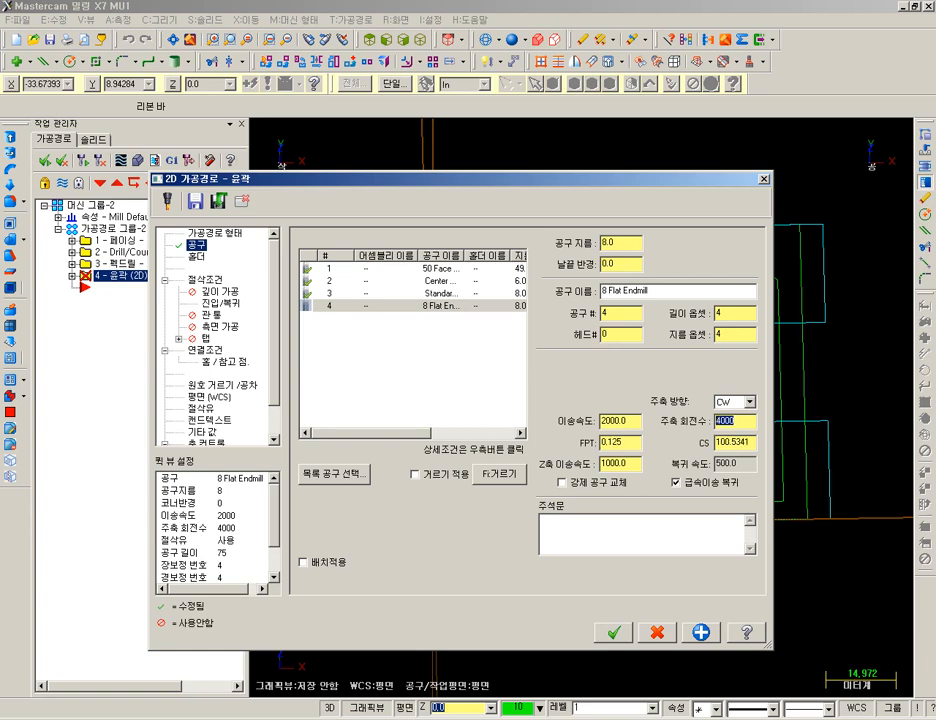
double_click(634, 420)
Enable depth cuts (깊이 가공) with a maximum rough step of 0.5, a finish step of 0.2 and the tool kept down
left_click(206, 280)
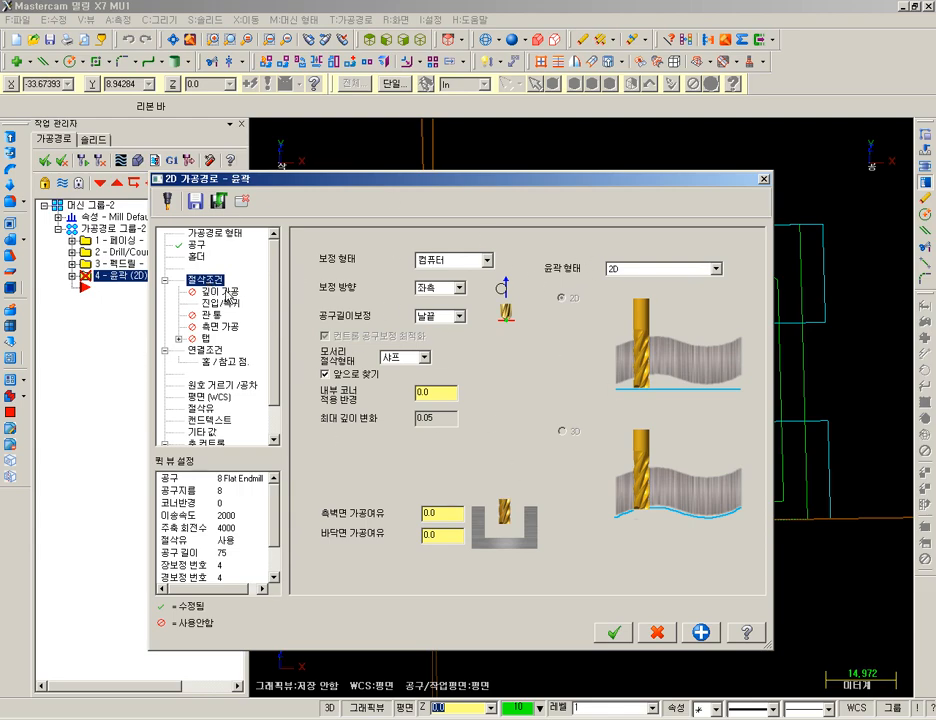
left_click(222, 292)
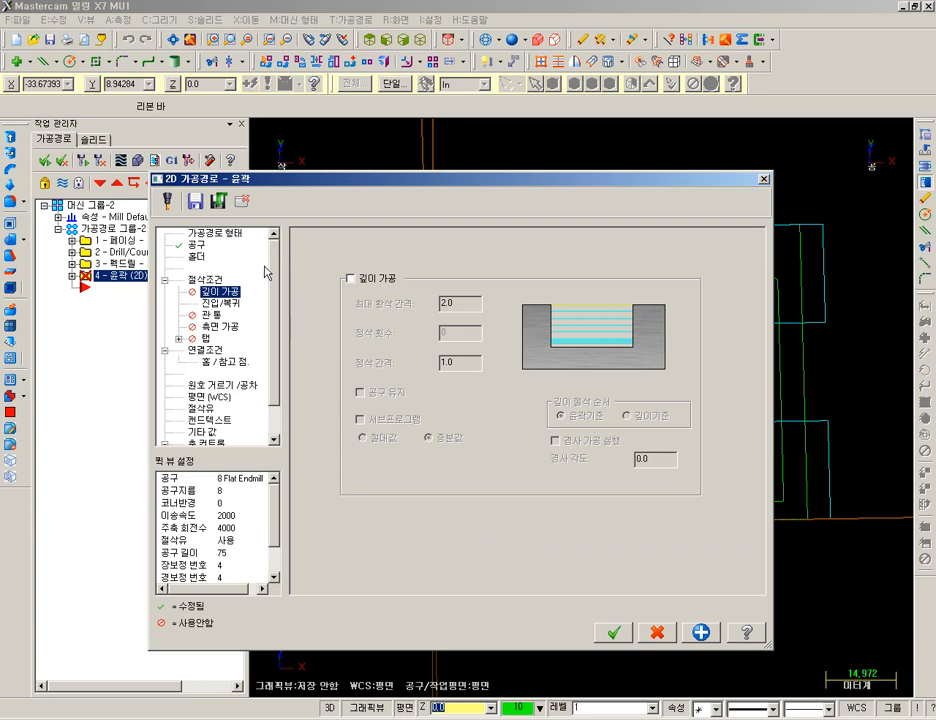
left_click(207, 280)
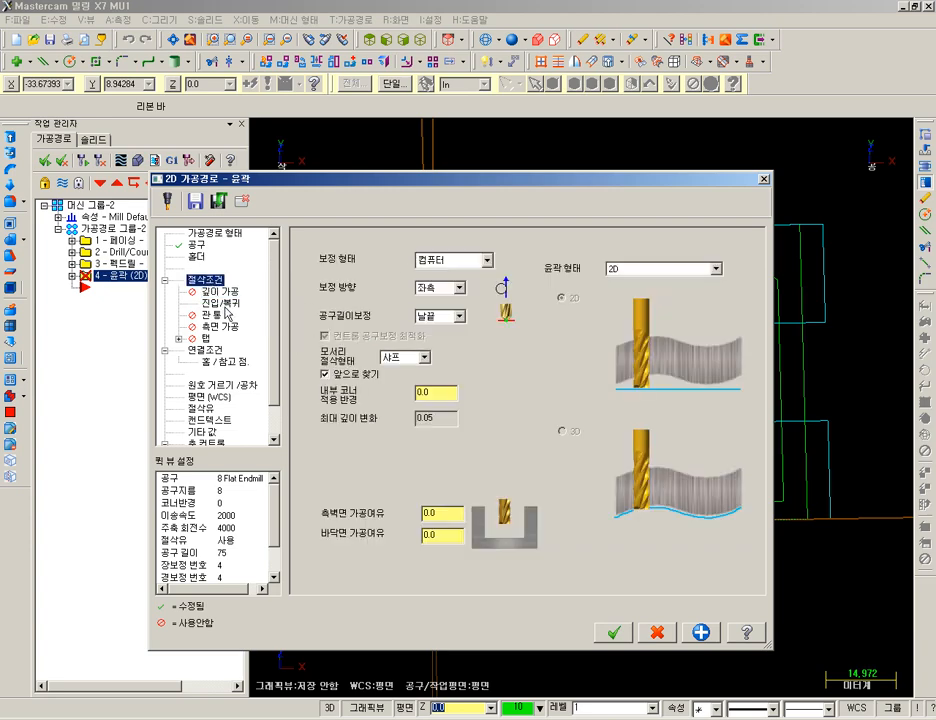
left_click(221, 291)
left_click(350, 279)
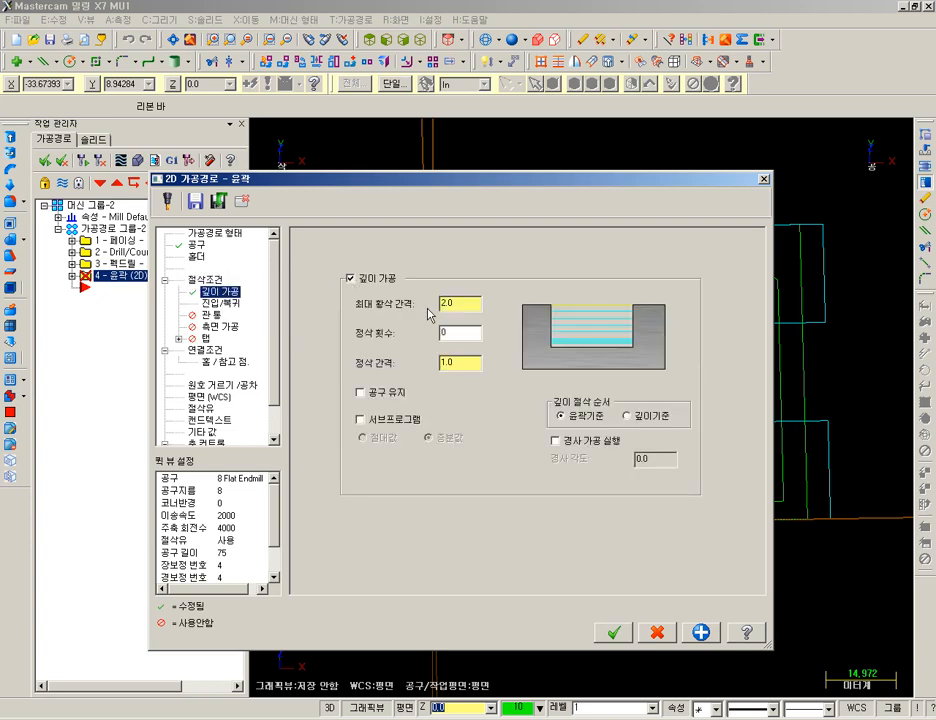
type("0.5")
left_click(445, 333)
left_click(474, 363)
type("0.2")
left_click(360, 392)
Set the lead-in line length and arc radius to 20% and copy the entry settings to the lead-out
left_click(221, 302)
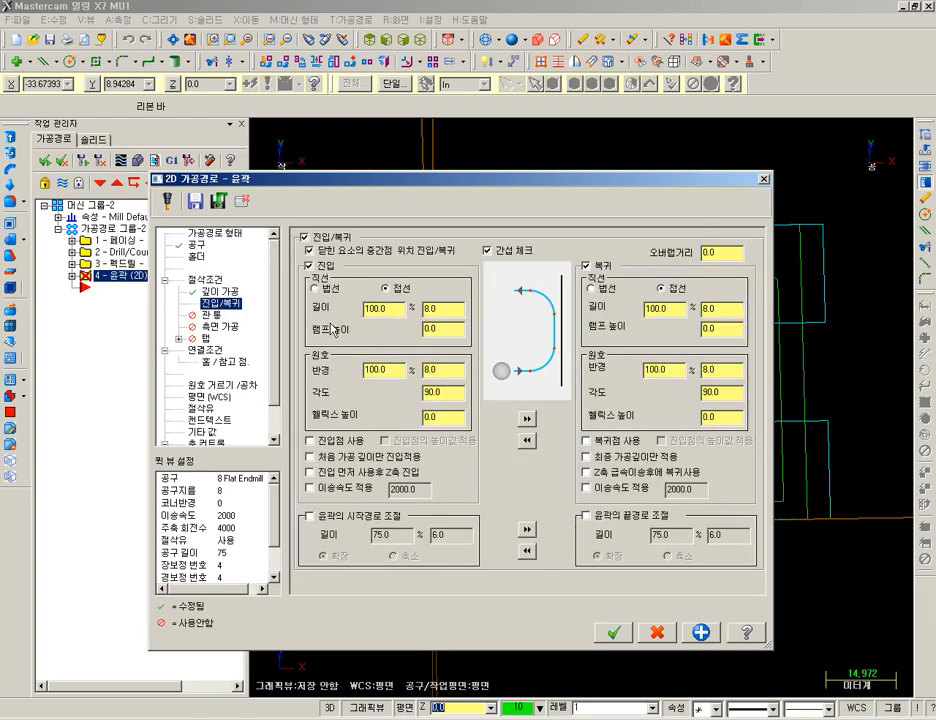
double_click(396, 309)
type("20")
key("Return")
key("Tab")
key("Tab")
key("Tab")
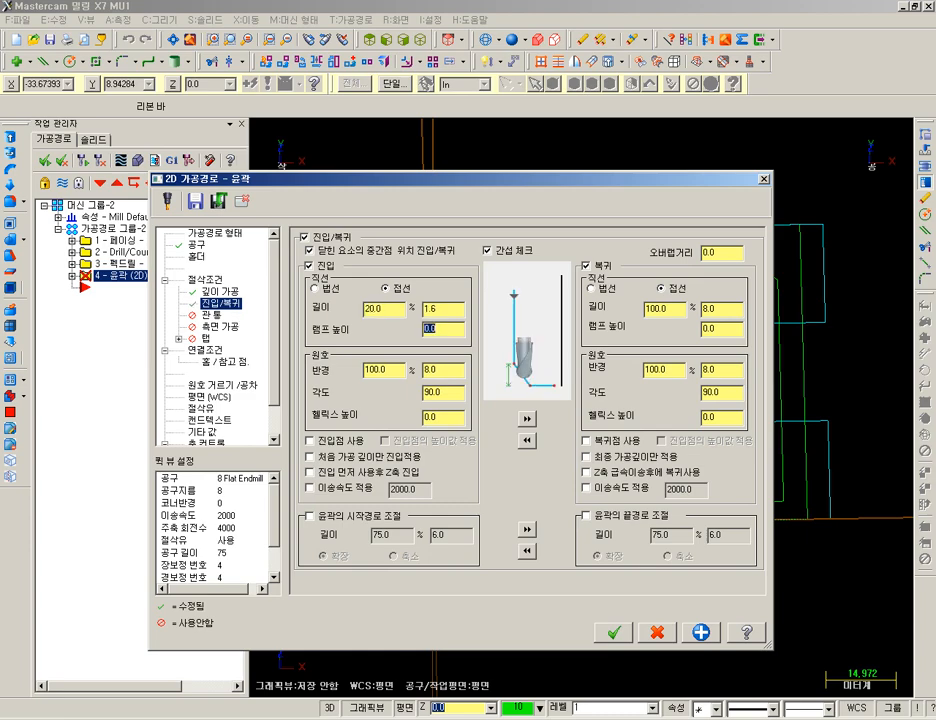
type("20")
key("Return")
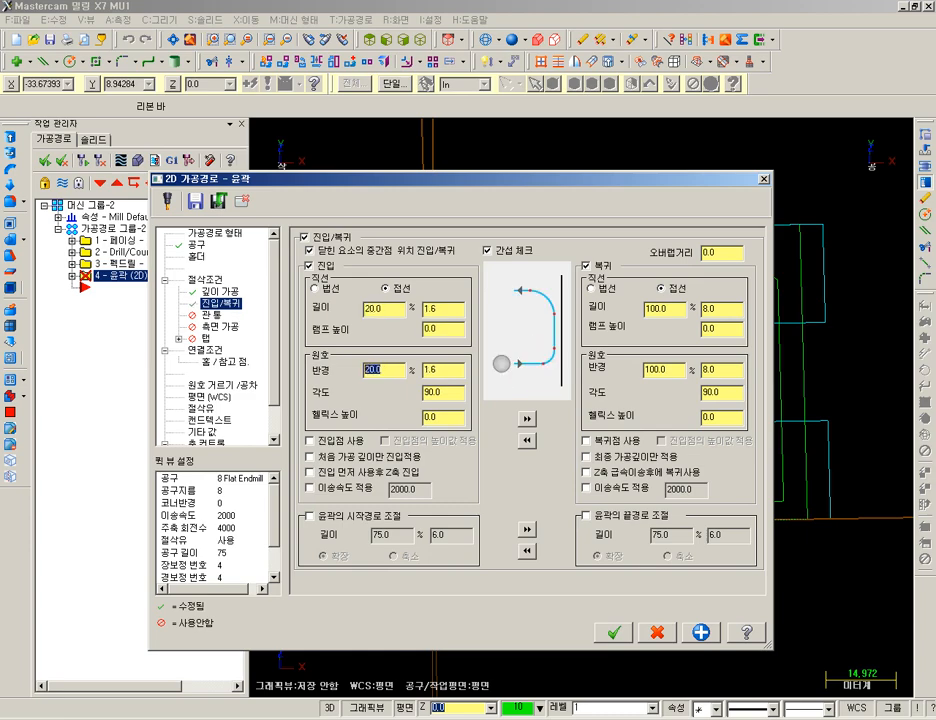
left_click(528, 418)
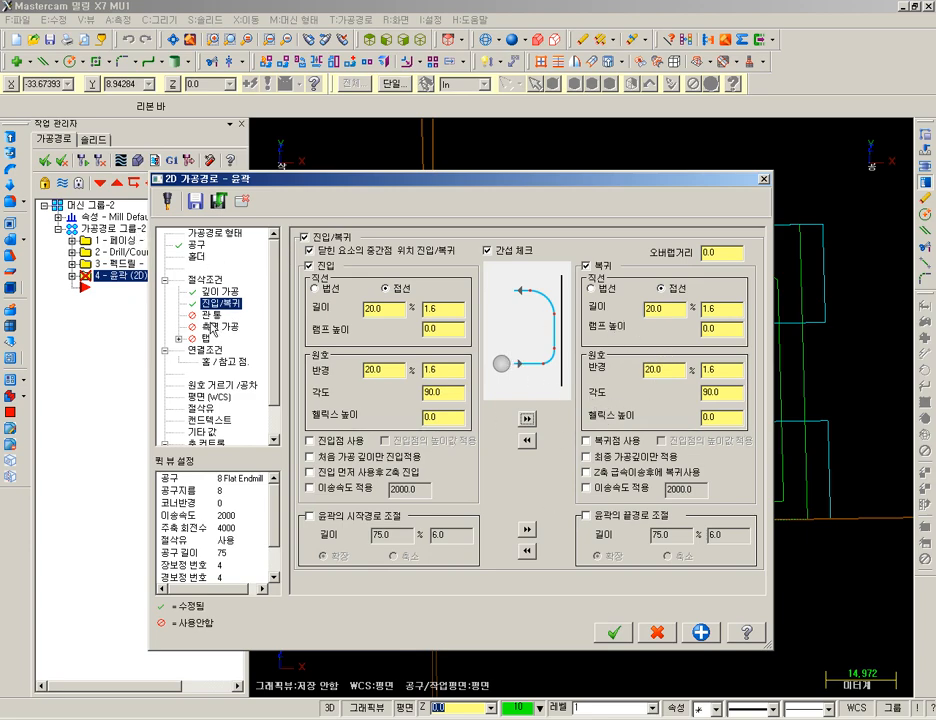
Enable side passes (측면 가공): 2 roughing at 6.0 spacing, 1 finishing at 0.2, finishing at final depth only, with the tool kept down
left_click(218, 327)
left_click(321, 253)
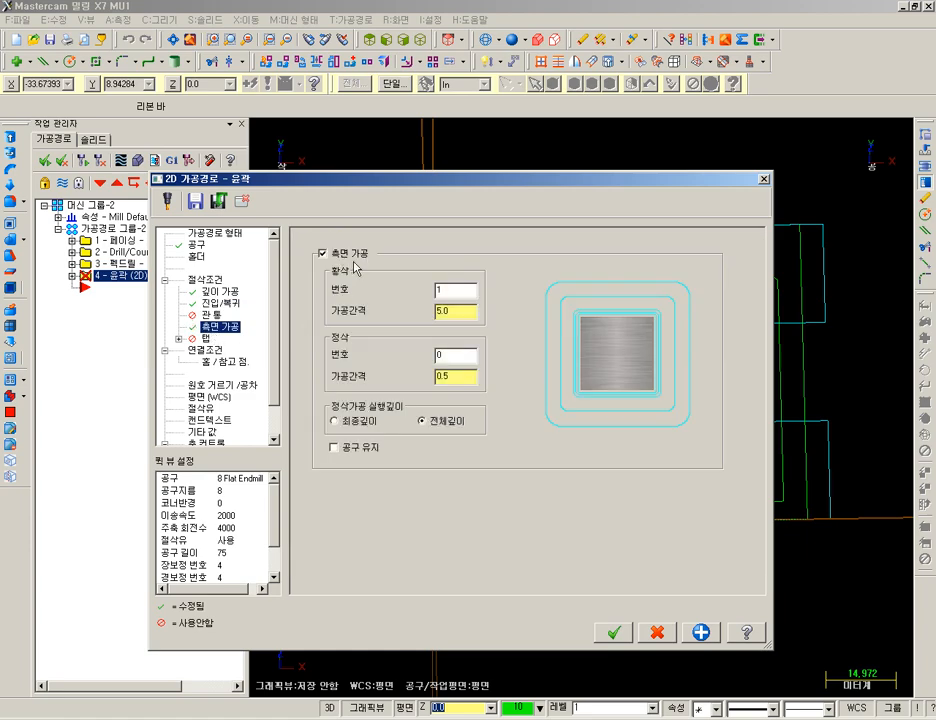
left_click_drag(460, 291, 212, 306)
key("Tab")
key("Tab")
key("Tab")
type("0")
key("Tab")
left_click(356, 421)
left_click(358, 448)
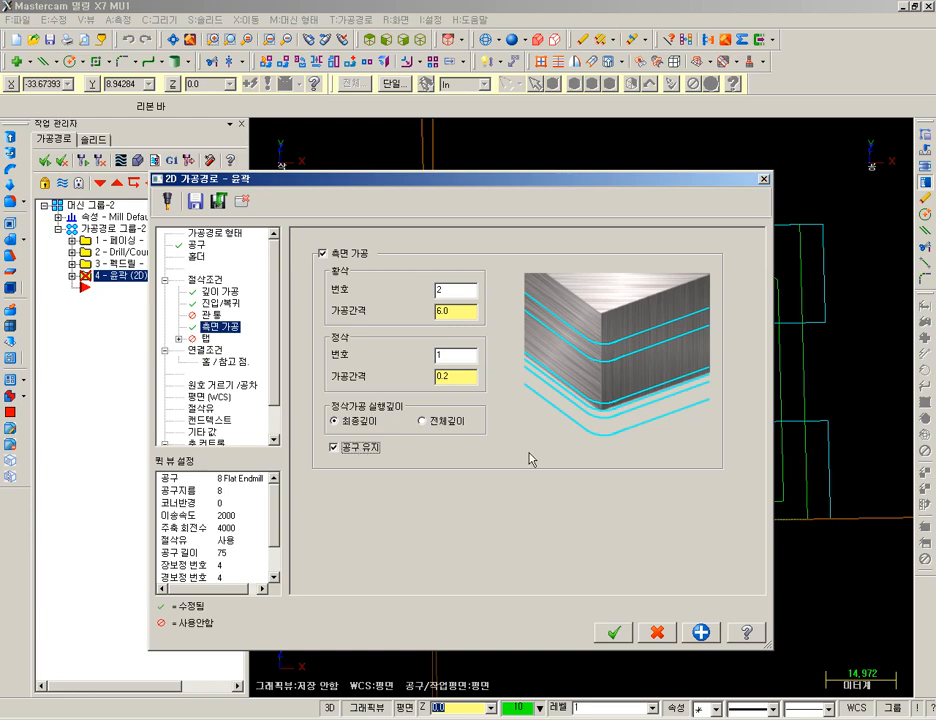
Set the contour's linking heights: retract (이송높이) 10, feed plane (진입높이) 5 and cutting depth (가공깊이) -5.0
left_click(208, 350)
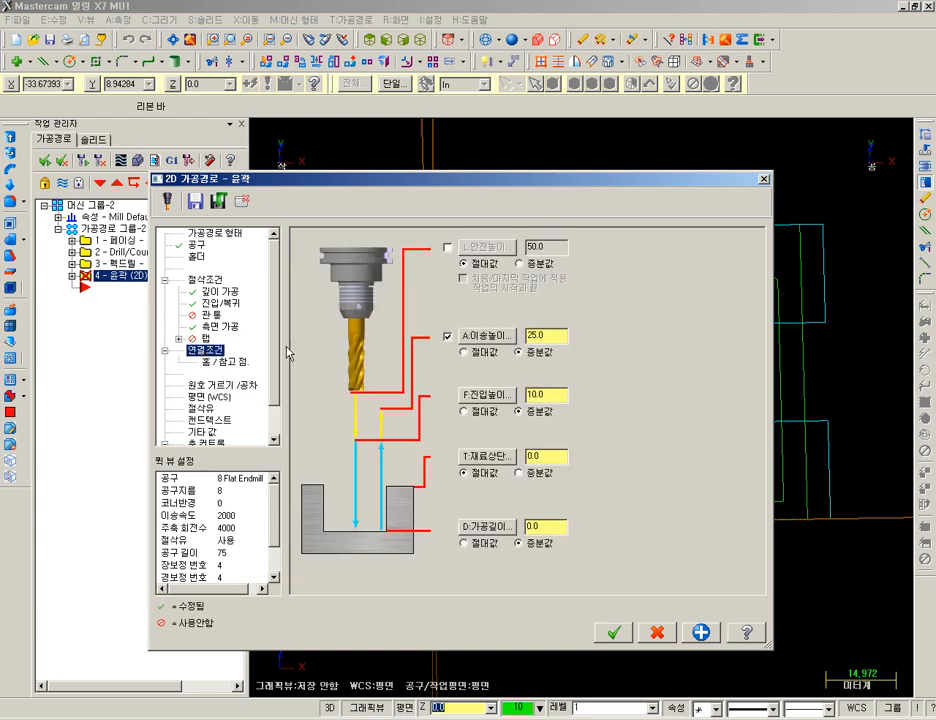
double_click(561, 334)
type("10")
key("Tab")
key("Tab")
key("Tab")
key("Tab")
key("Tab")
key("Tab")
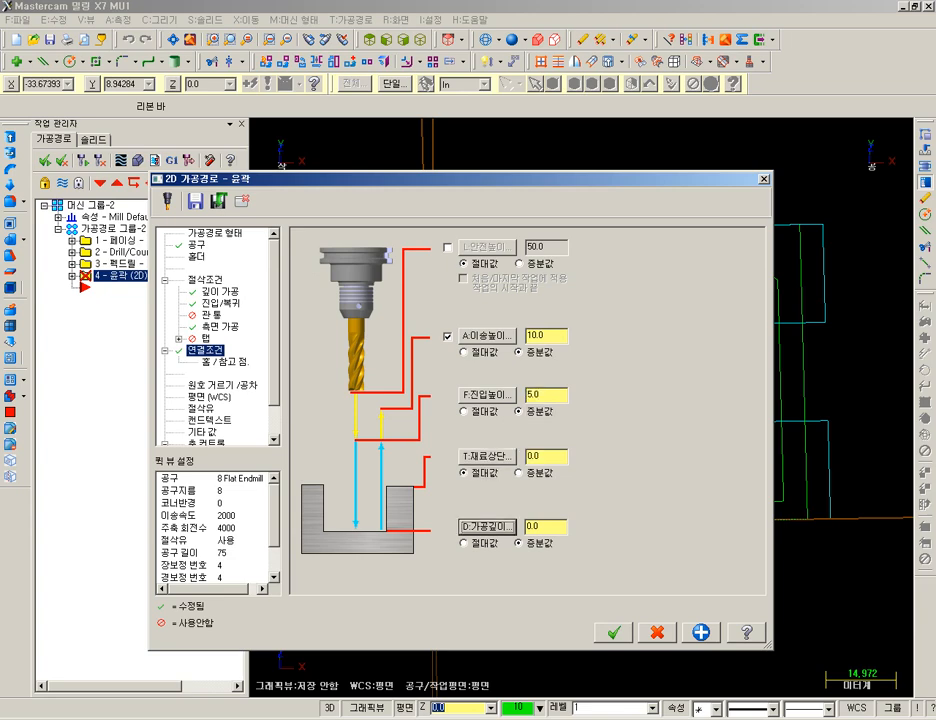
key("Tab")
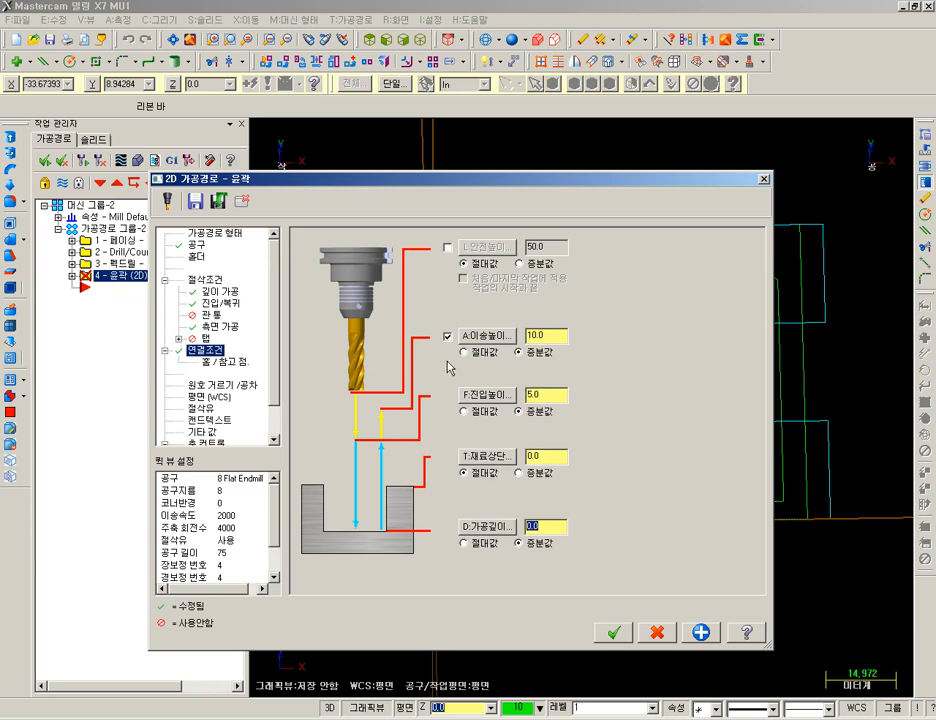
type("-5.0")
Turn on the flood coolant and accept the contour toolpath parameters
left_click(204, 412)
left_click(541, 317)
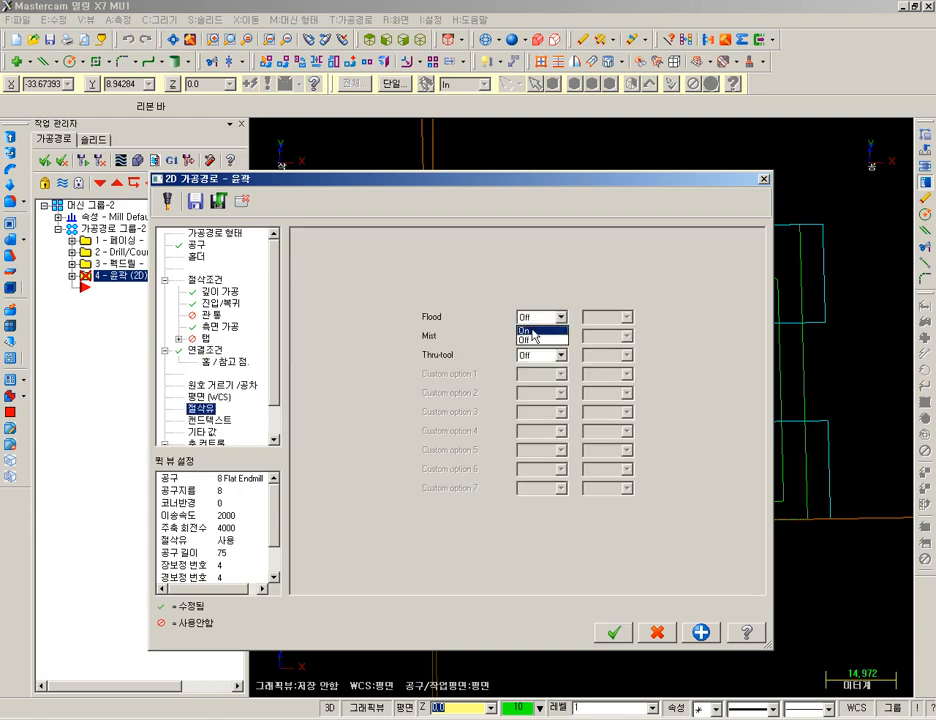
left_click(535, 342)
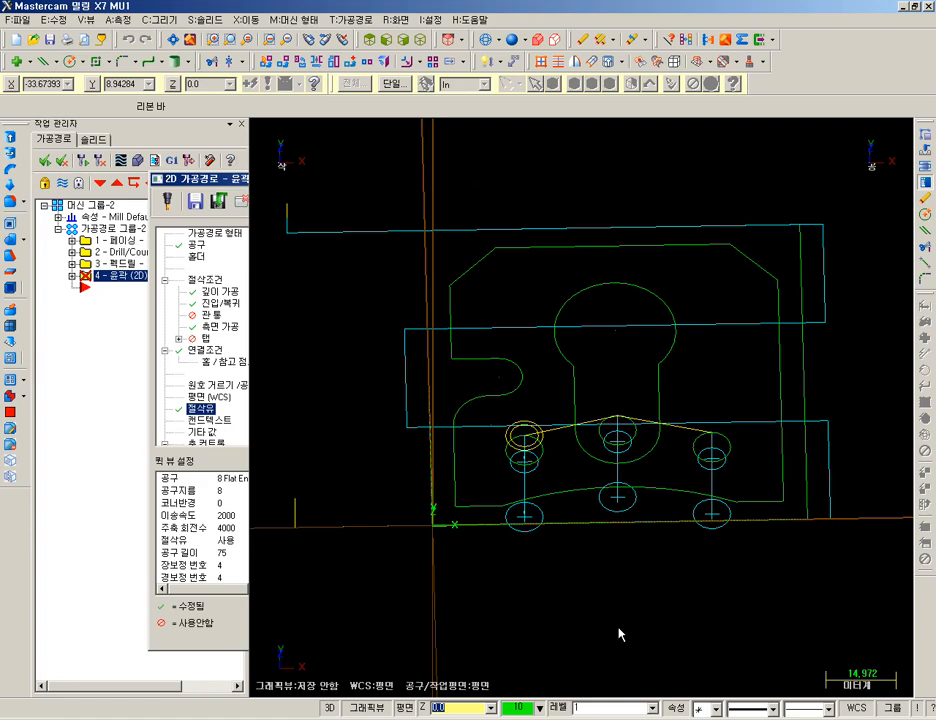
Generate the contour toolpath from the accepted parameters and view it from the top plane
left_click(614, 632)
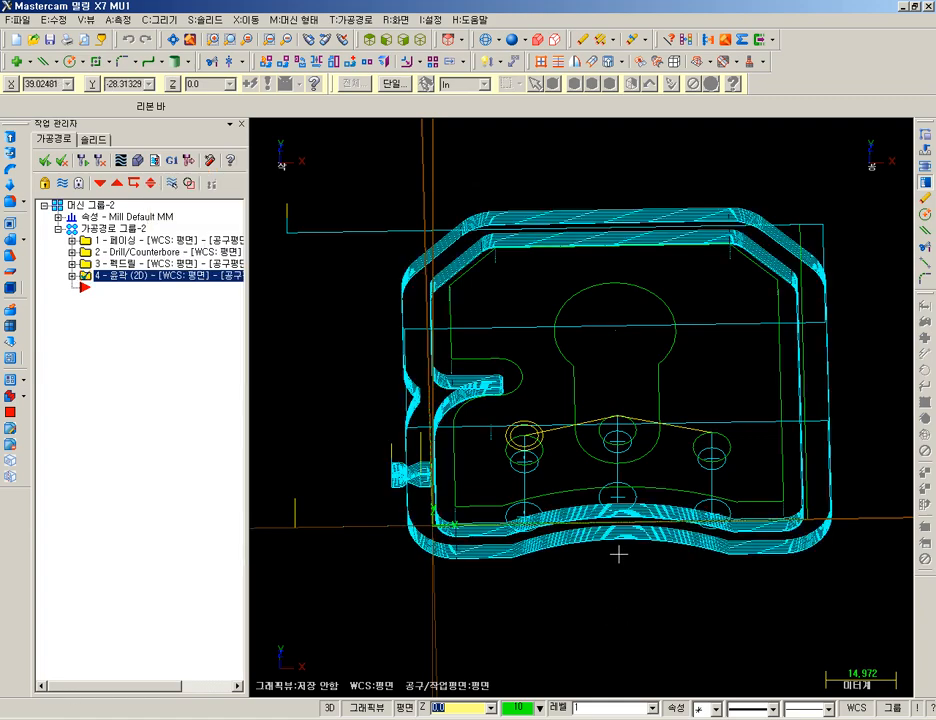
scroll(563, 439, "up", 3)
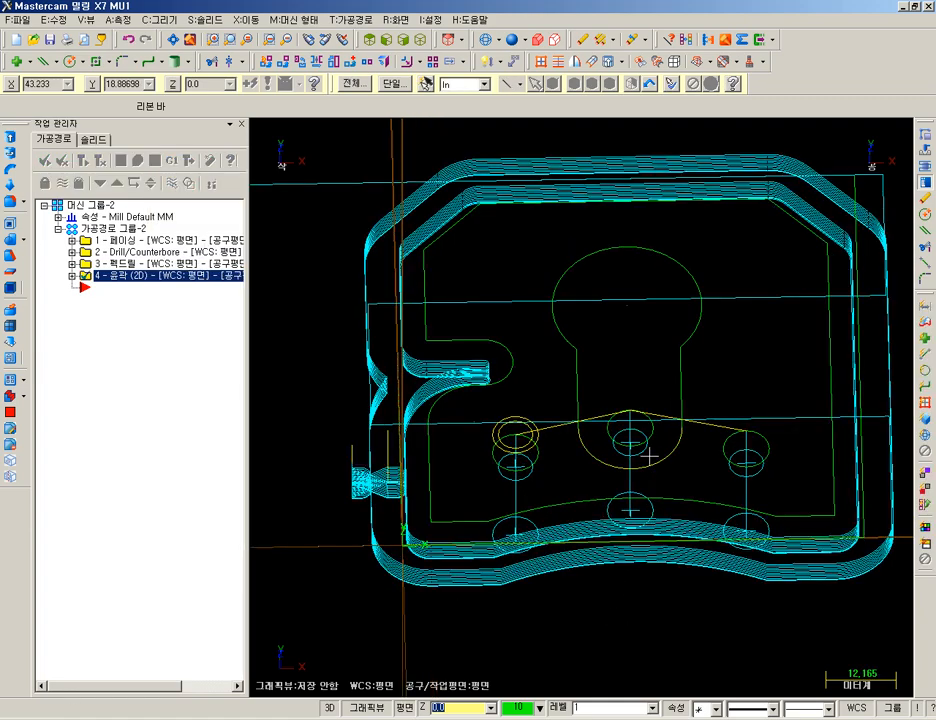
scroll(649, 455, "down", 2)
scroll(649, 455, "down", 3)
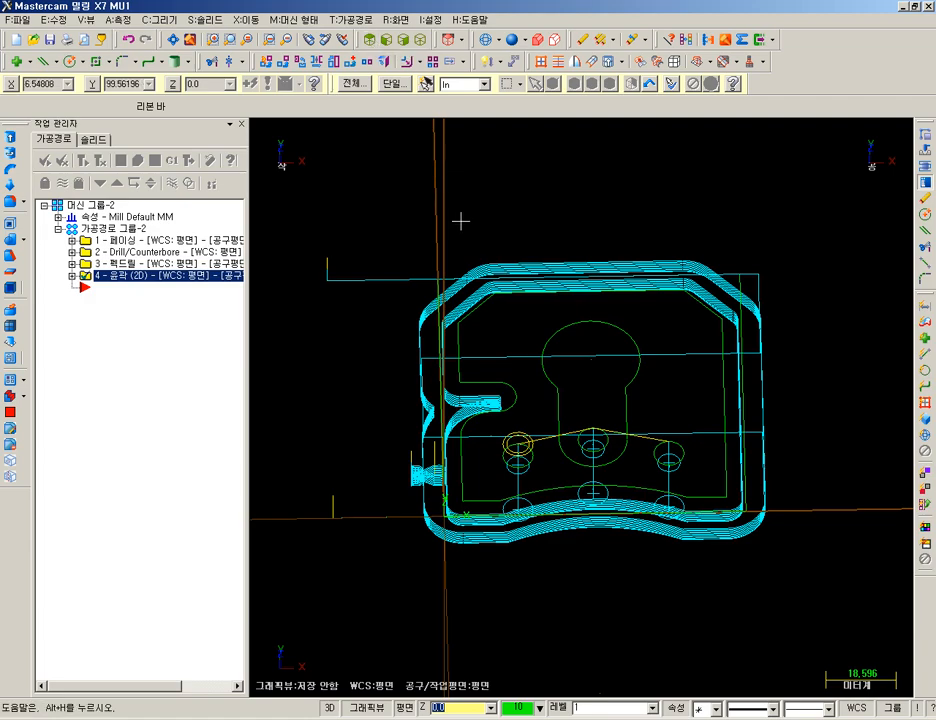
left_click(372, 40)
scroll(487, 267, "down", 2)
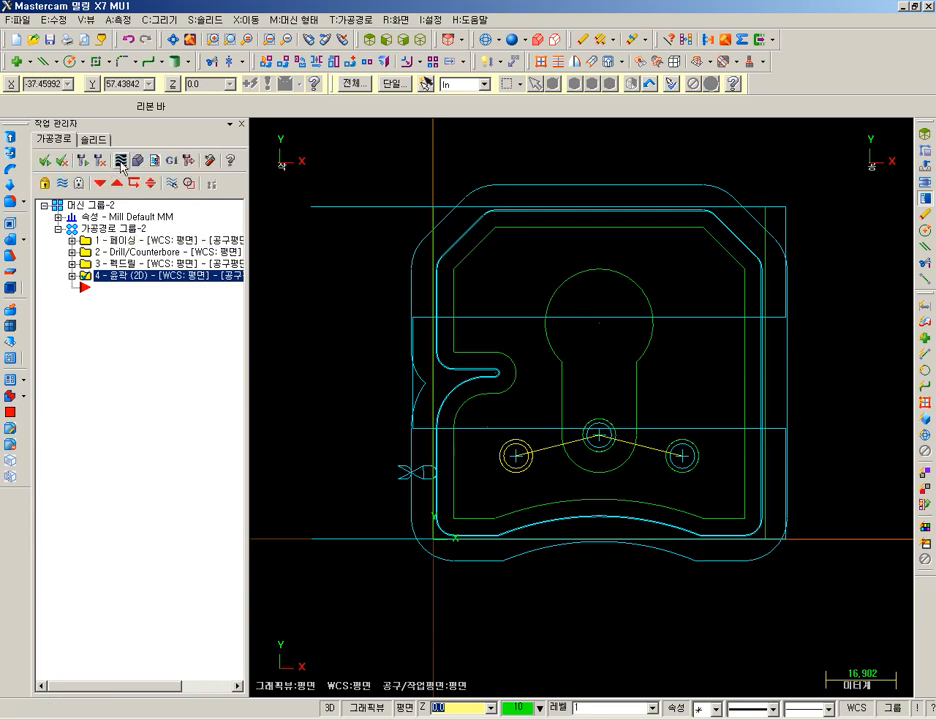
Backplot the contour operation move by move through its side passes and successive depth cuts
left_click(121, 161)
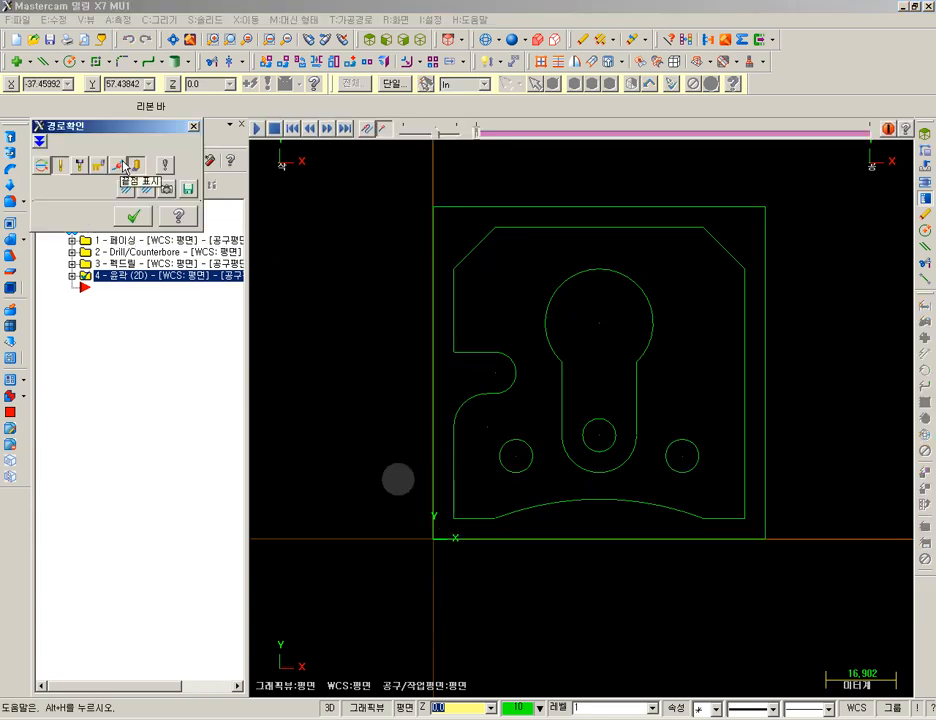
key("s")
key("s")
key("s")
key("s")
key("s")
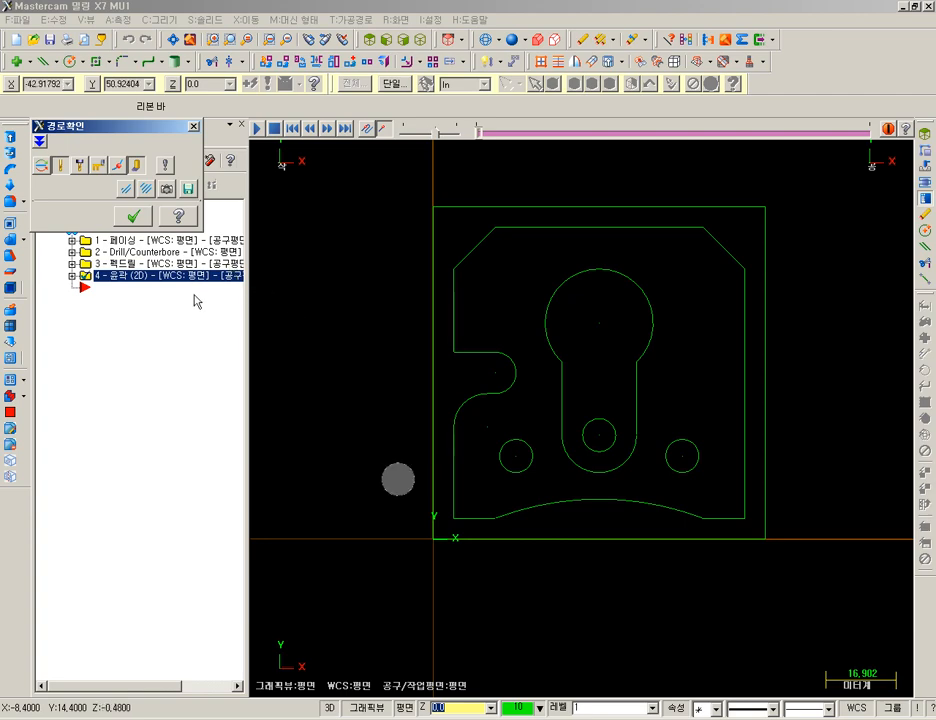
key("s")
key("s")
key("s")
key("s")
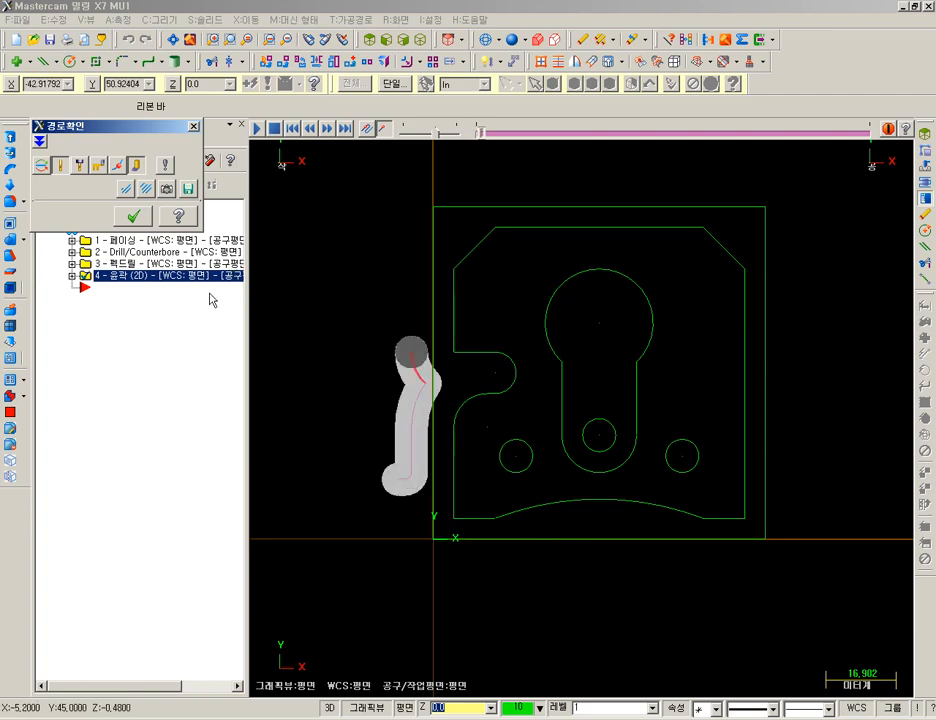
key("s")
key("s")
key("s")
key("s")
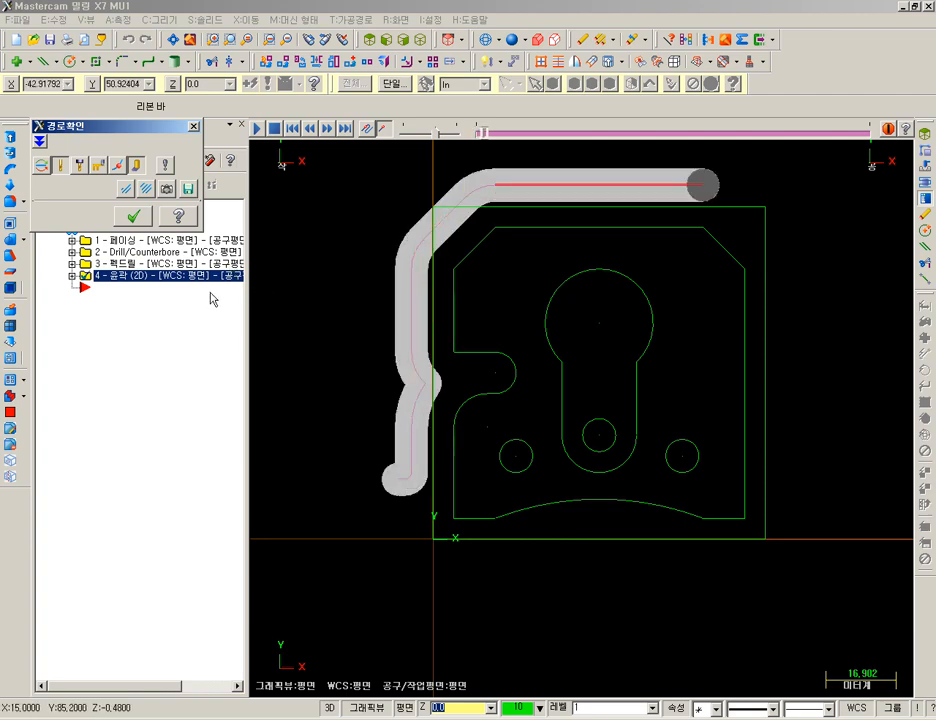
key("s")
key("s")
key("s")
key("s")
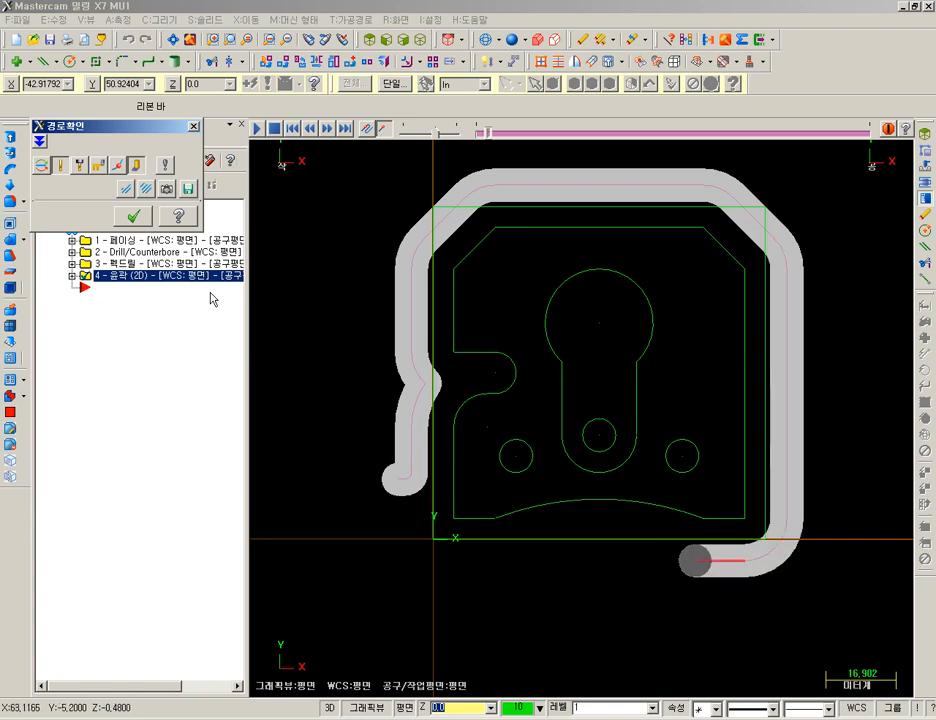
key("s")
key("s")
key("s")
key("s")
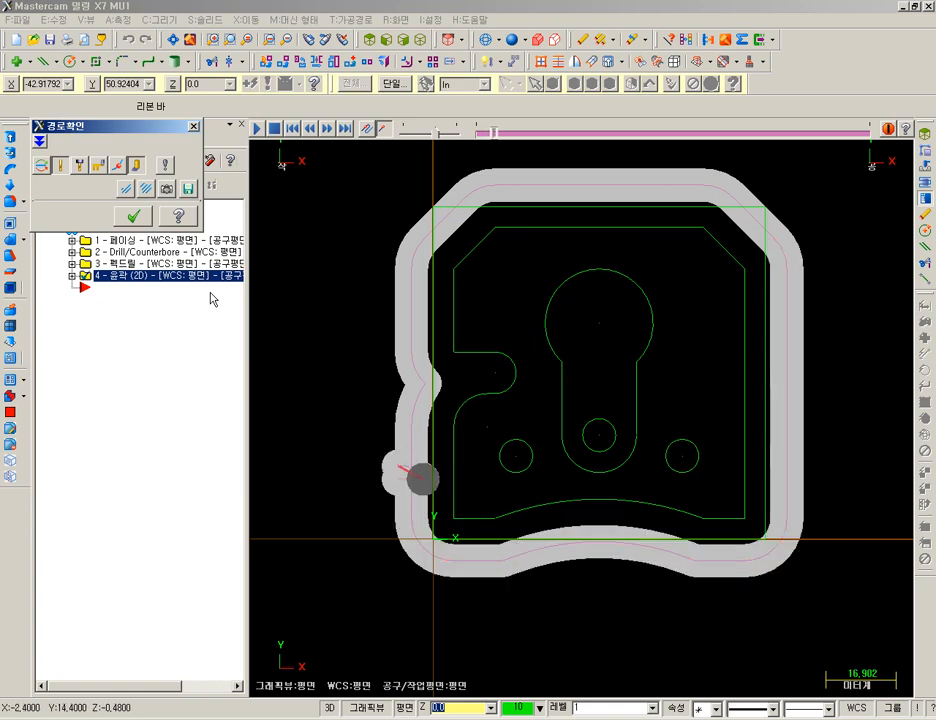
key("s")
key("s")
key("s")
key("s")
key("s")
key("s")
key("s")
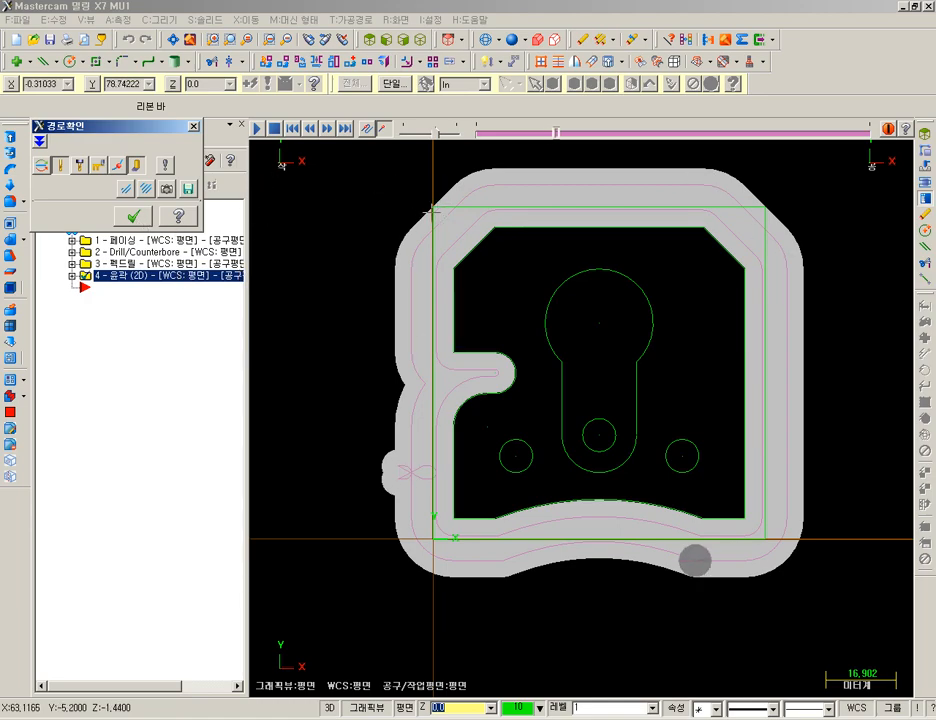
Inspect the stock's upper corners in the backplot for uncut material, and close the backplot
scroll(765, 190, "up", 2)
scroll(779, 192, "up", 4)
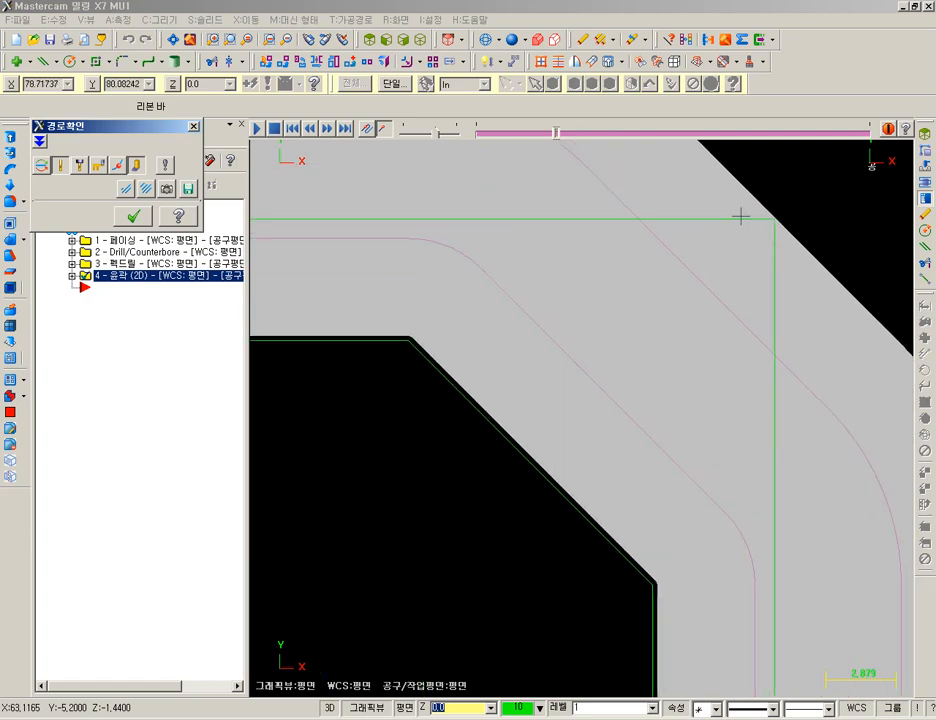
scroll(752, 209, "down", 8)
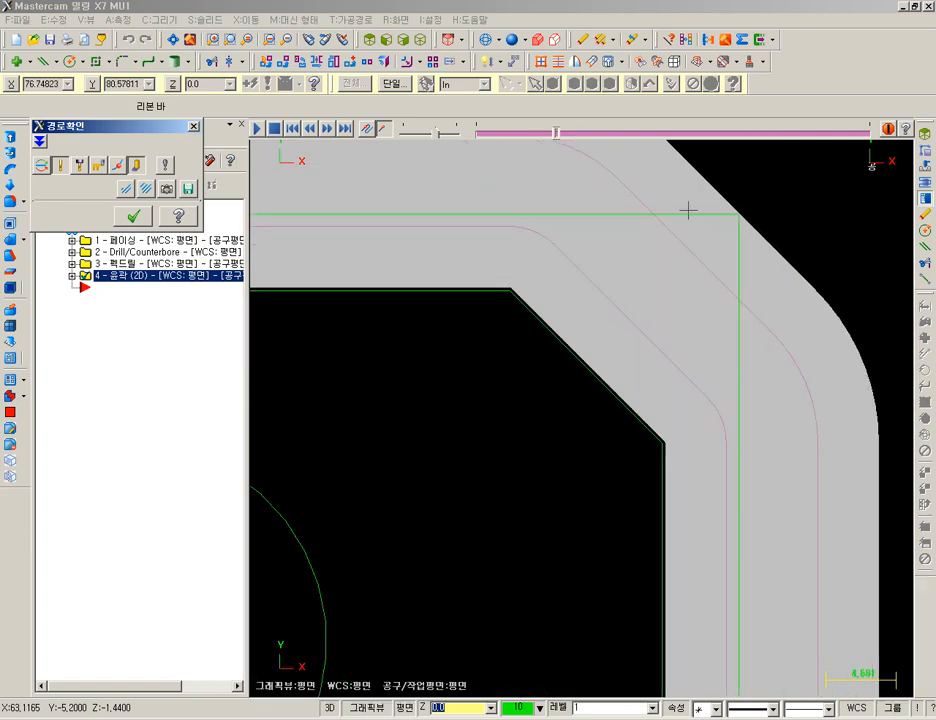
scroll(405, 212, "up", 5)
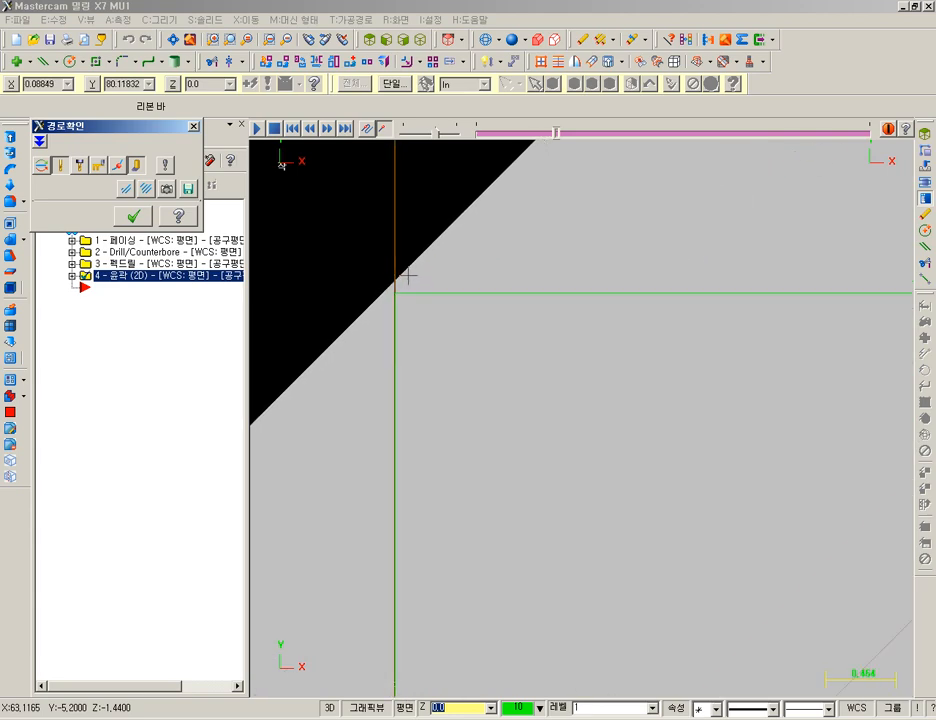
scroll(413, 276, "down", 2)
scroll(413, 272, "down", 6)
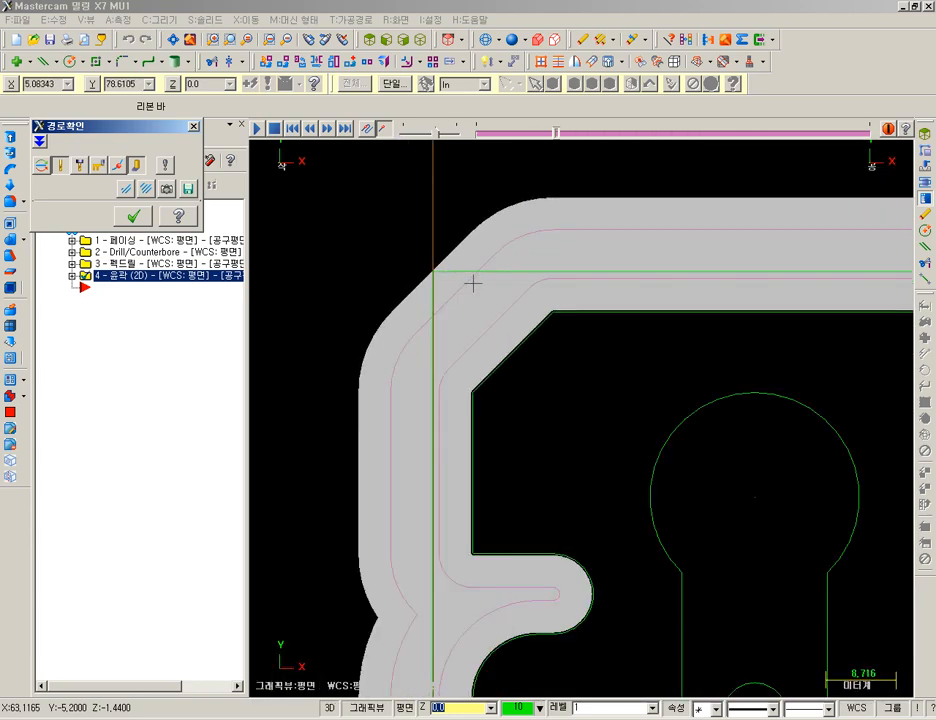
scroll(507, 379, "up", 1)
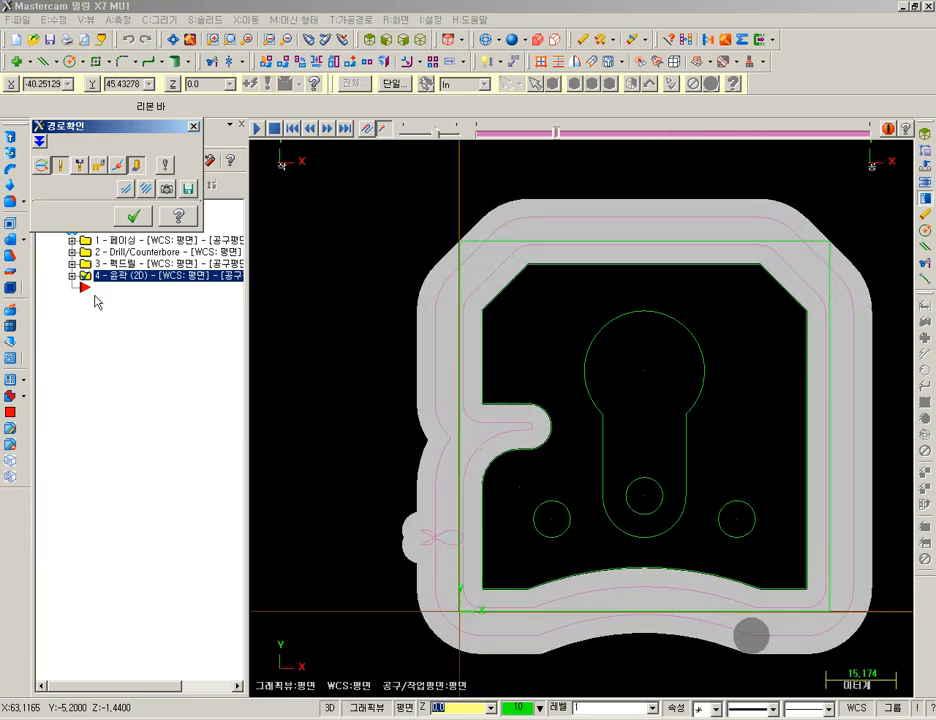
left_click(133, 216)
Set the contour's roughing side-pass spacing (황삭 가공간격) to 6.5 and accept the parameters to regenerate the toolpath
left_click(72, 277)
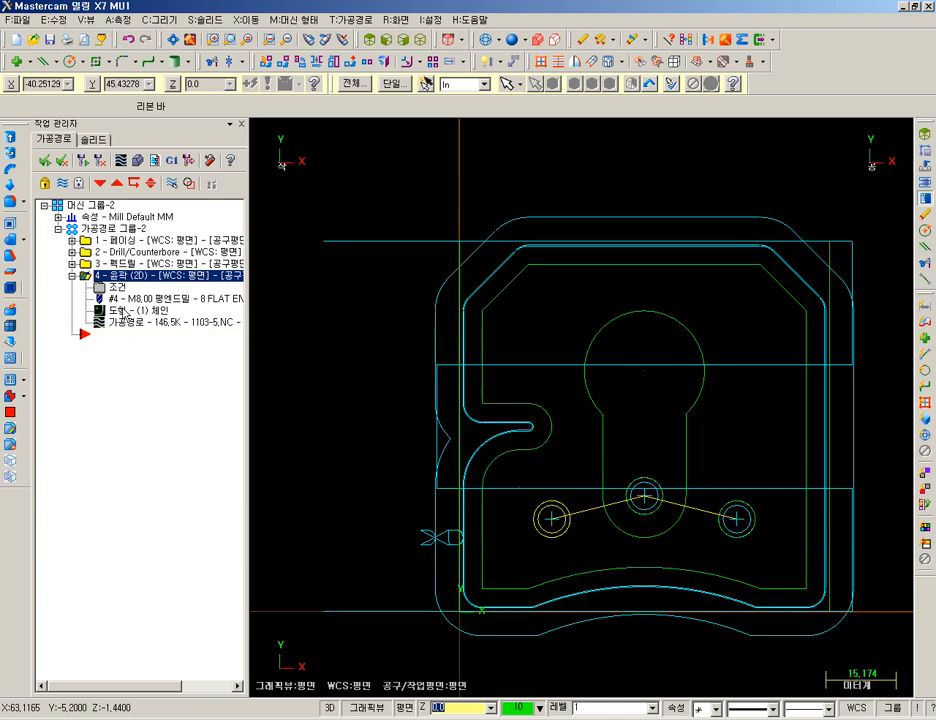
left_click(121, 289)
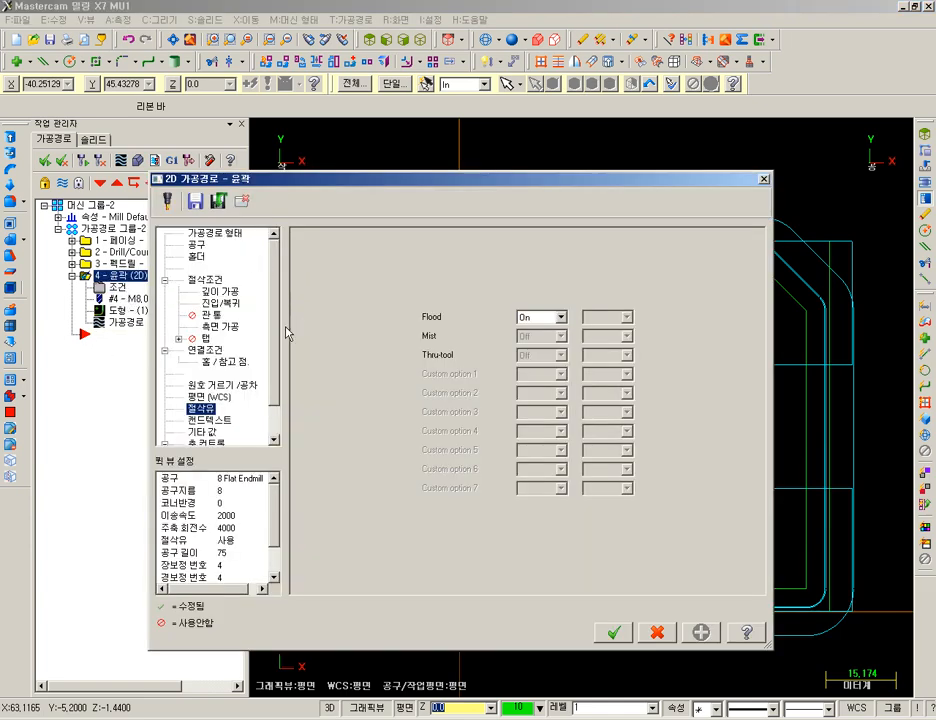
left_click(220, 326)
left_click_drag(460, 318, 387, 318)
type("6.5")
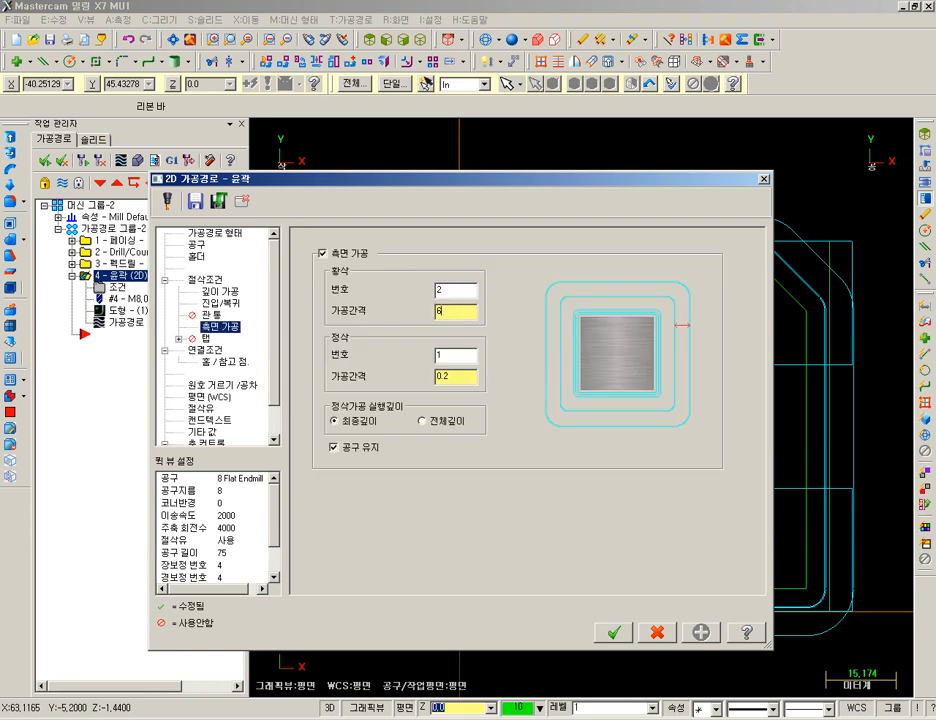
key("Return")
left_click(614, 633)
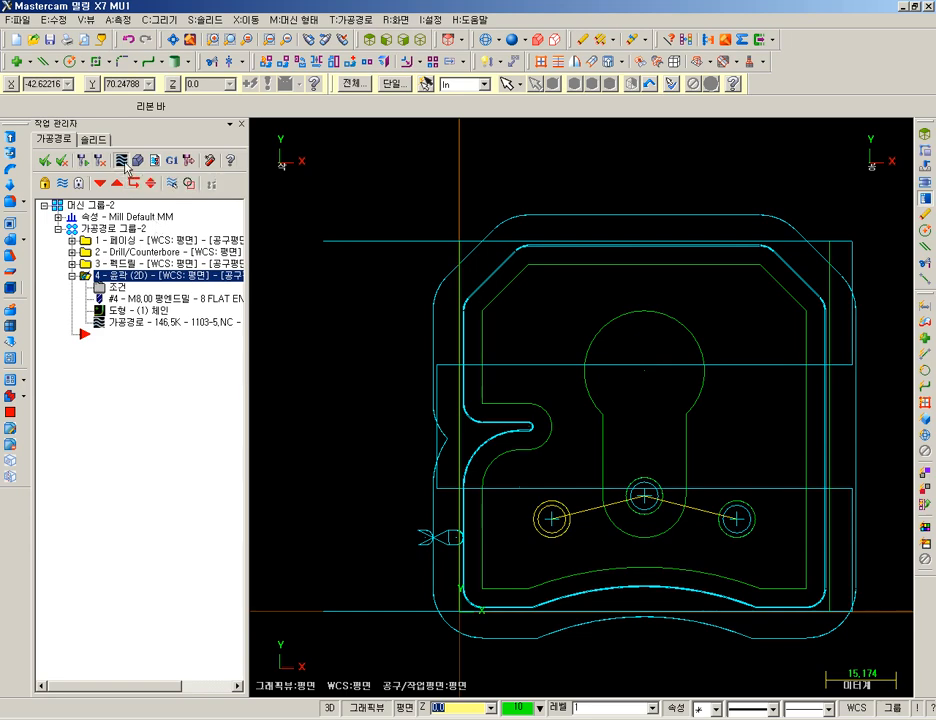
Backplot the contour toolpath again with the widened roughing spacing, stepping through the outer and inner passes
left_click(121, 161)
key("s")
key("s")
key("s")
key("s")
key("s")
key("s")
key("s")
key("s")
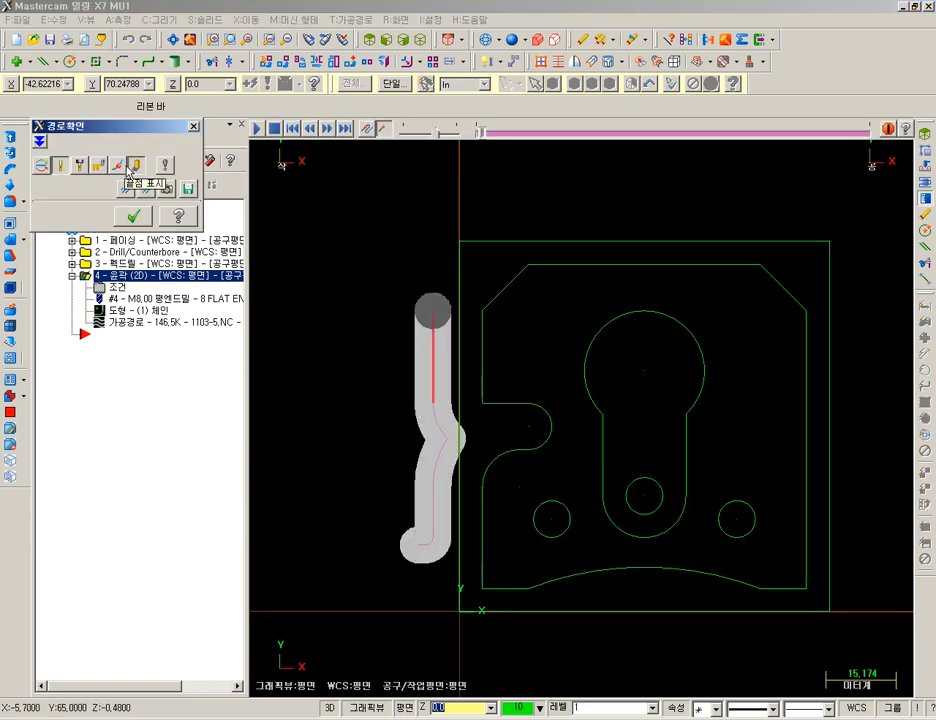
key("s")
key("s")
key("s")
key("s")
key("s")
key("s")
key("s")
key("s")
key("s")
key("s")
key("s")
key("s")
key("s")
key("s")
key("s")
key("s")
key("s")
key("s")
key("s")
key("s")
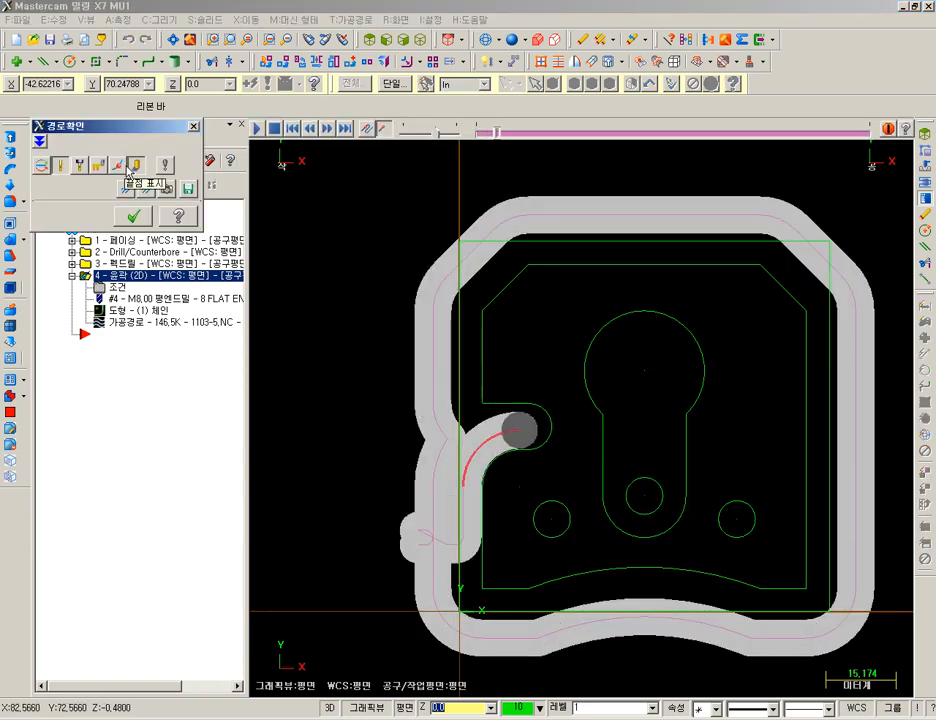
key("s")
key("s")
key("s")
key("s")
Check the stock's upper-left corner coverage and the side notch in the new backplot, and close it
scroll(439, 175, "up", 2)
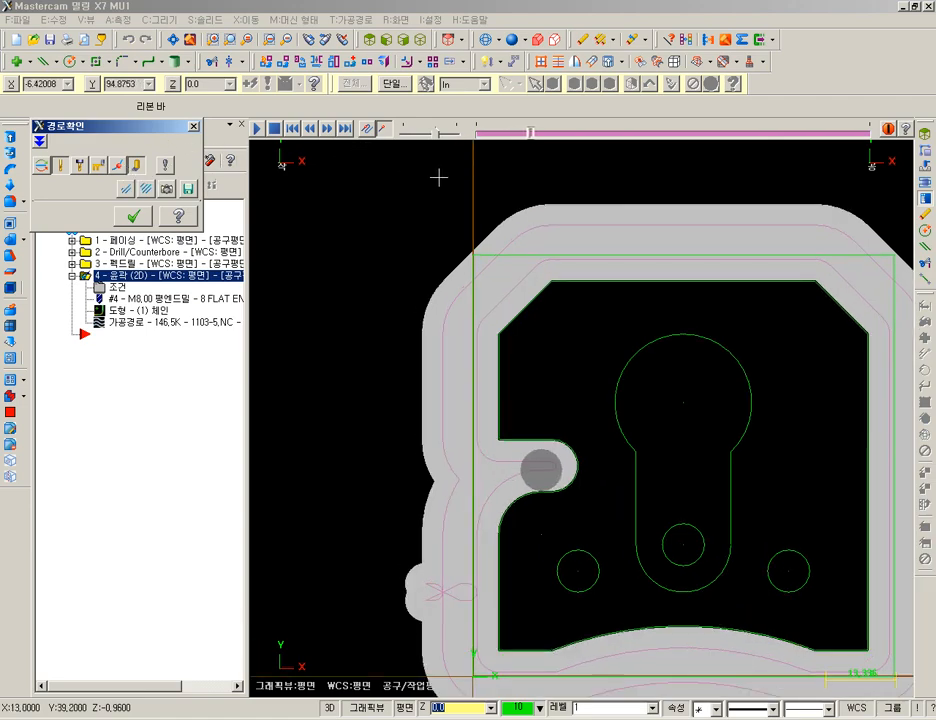
scroll(508, 282, "up", 4)
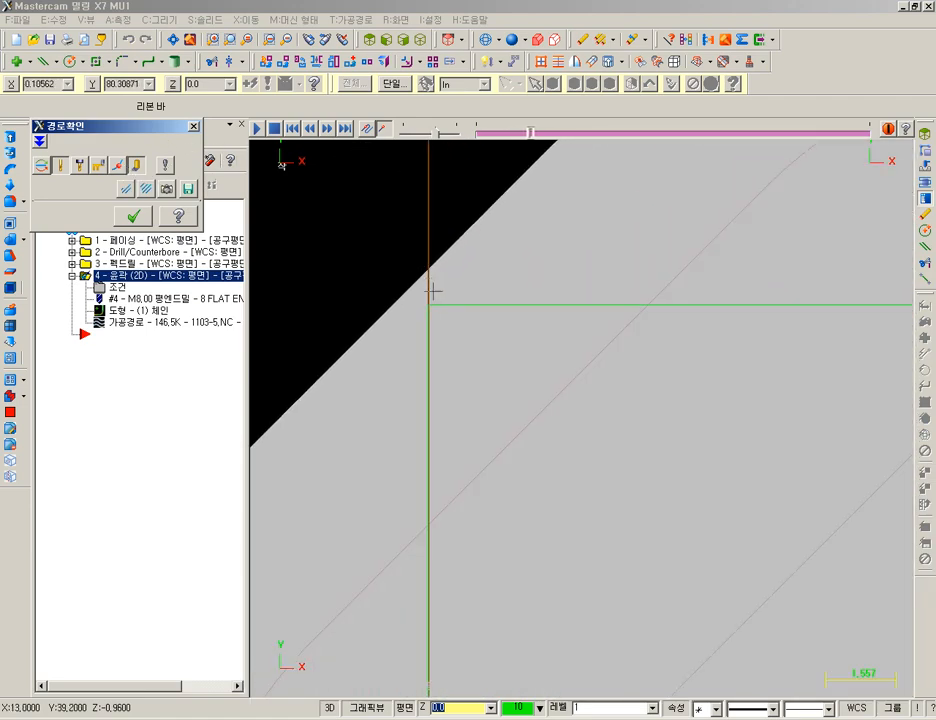
scroll(485, 315, "down", 5)
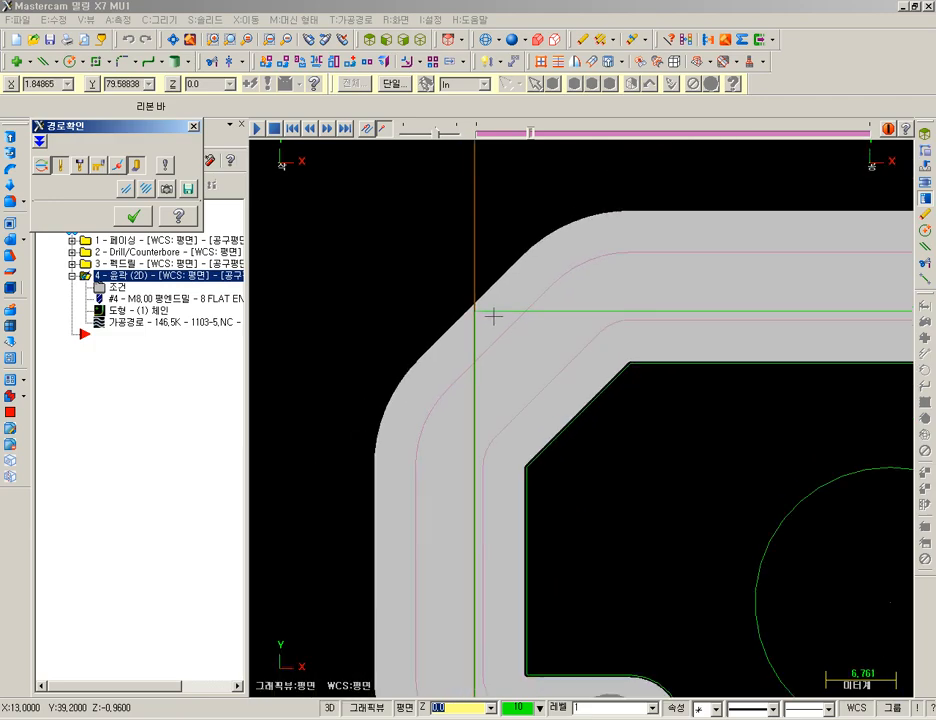
scroll(554, 462, "down", 2)
scroll(564, 457, "up", 3)
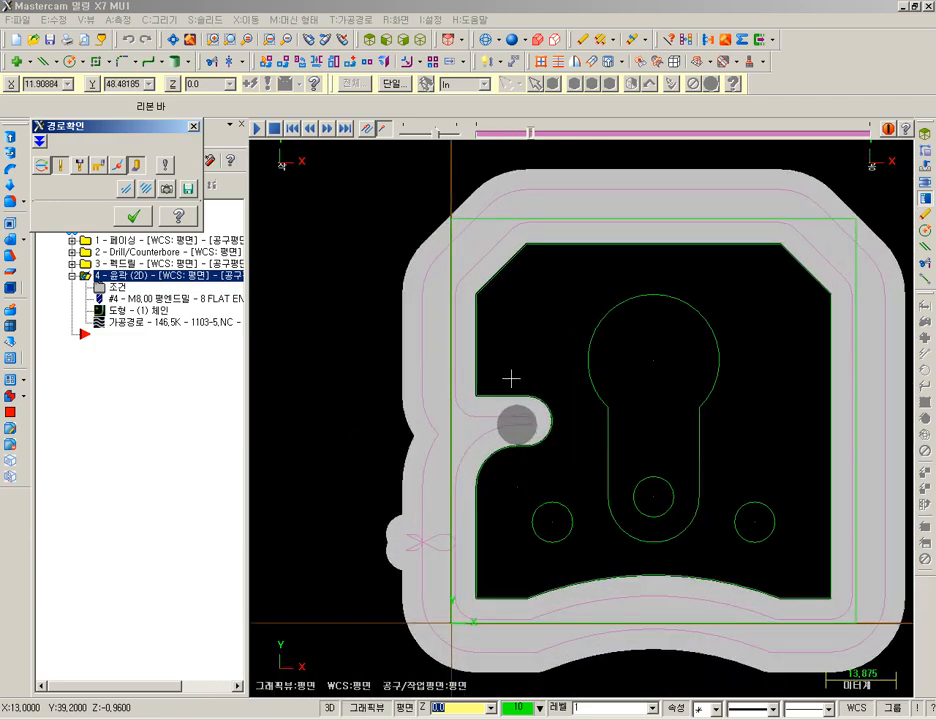
scroll(650, 340, "down", 1)
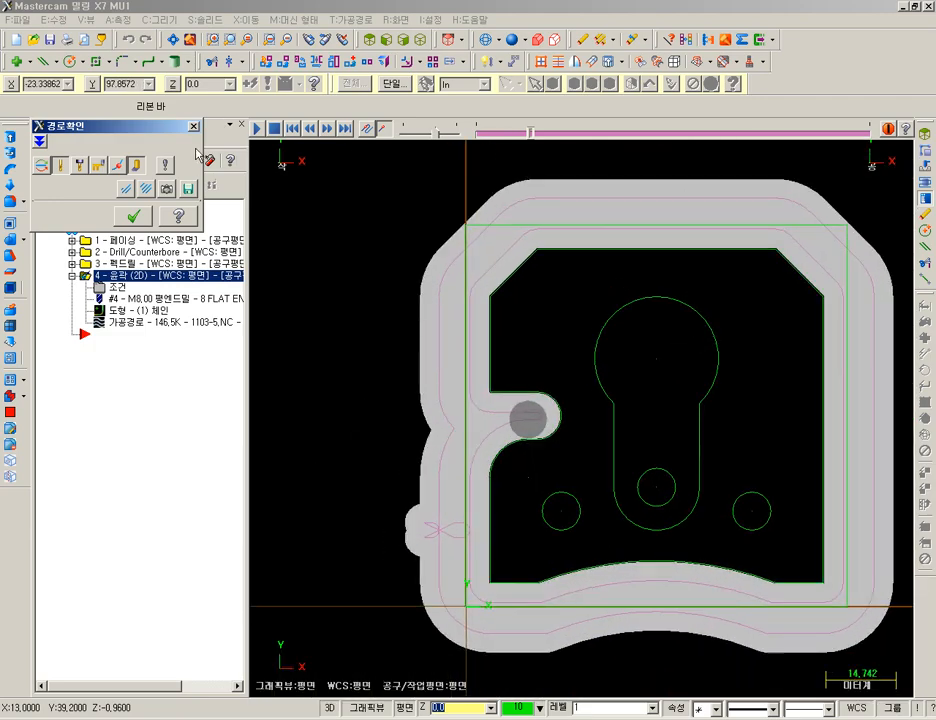
left_click(133, 216)
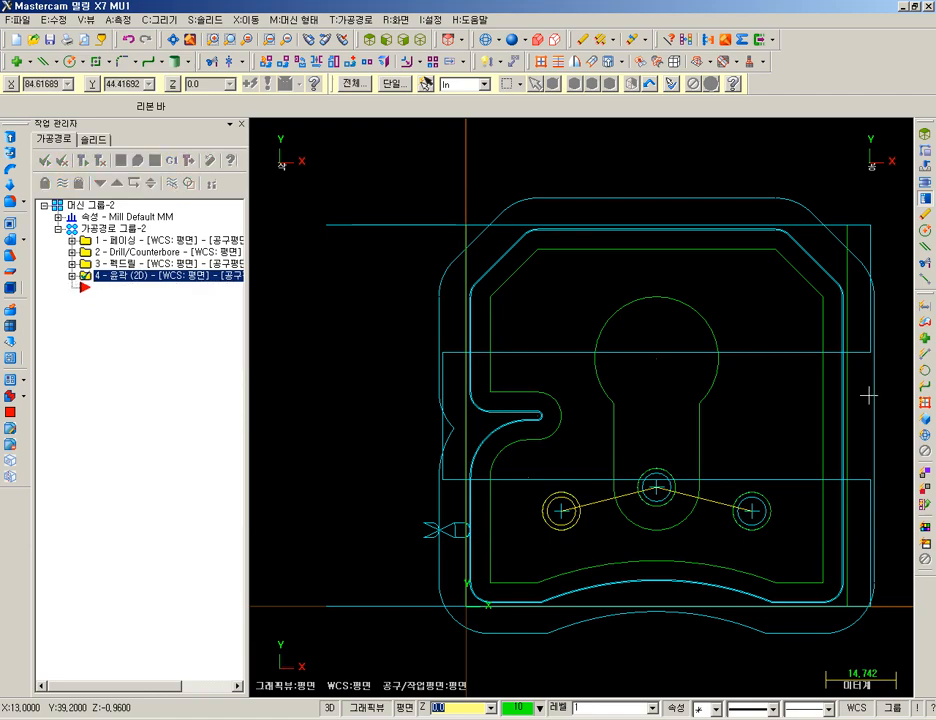
Open the chain manager (체인 관리자) for the 2D contour operation's geometry
scroll(817, 390, "up", 2)
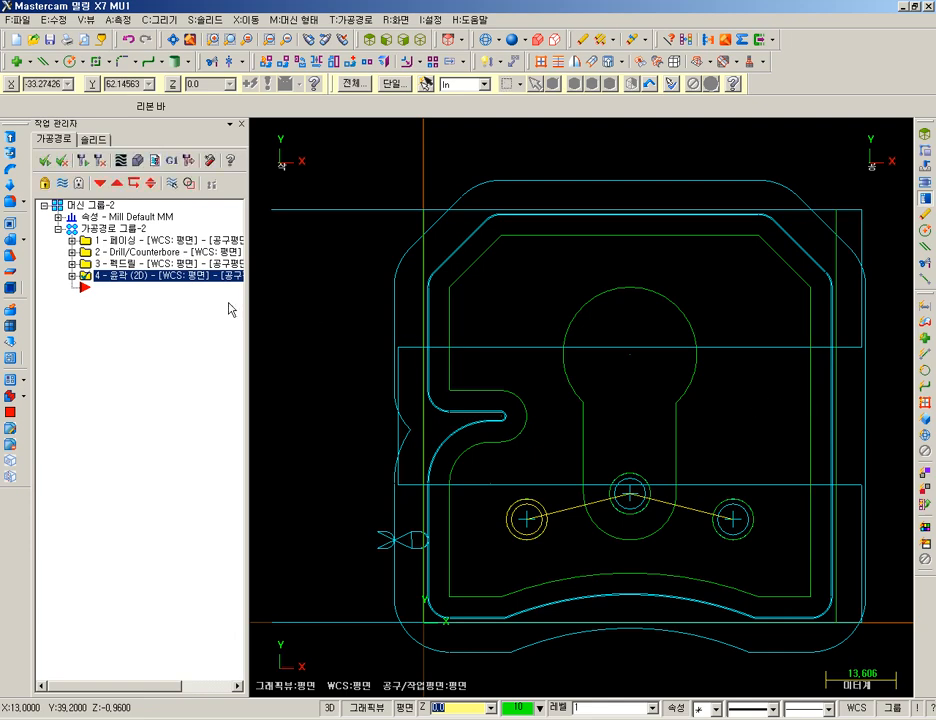
left_click(72, 277)
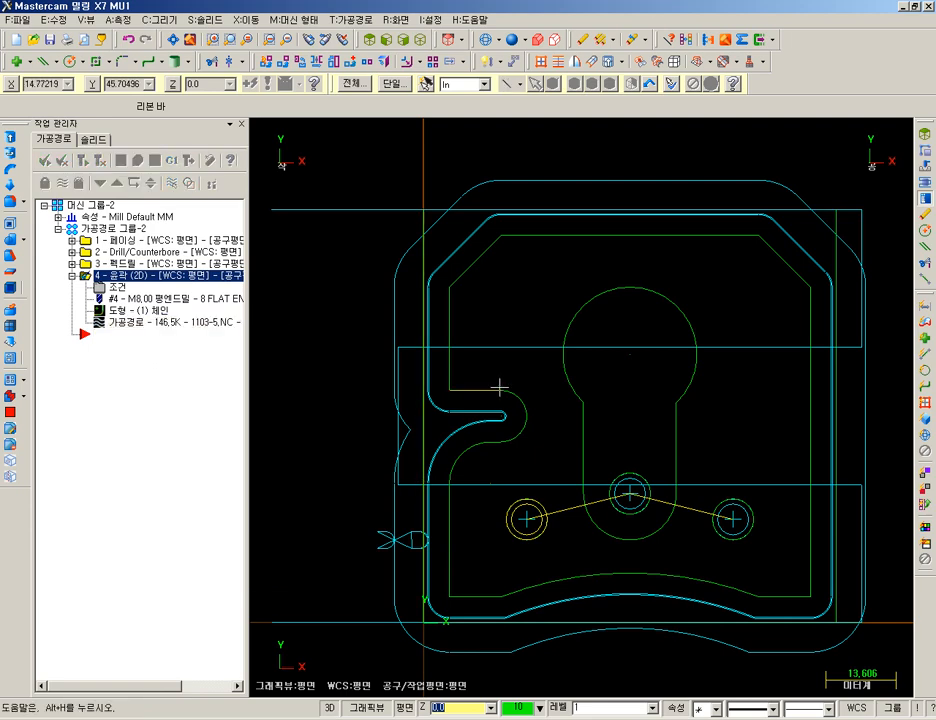
left_click(138, 314)
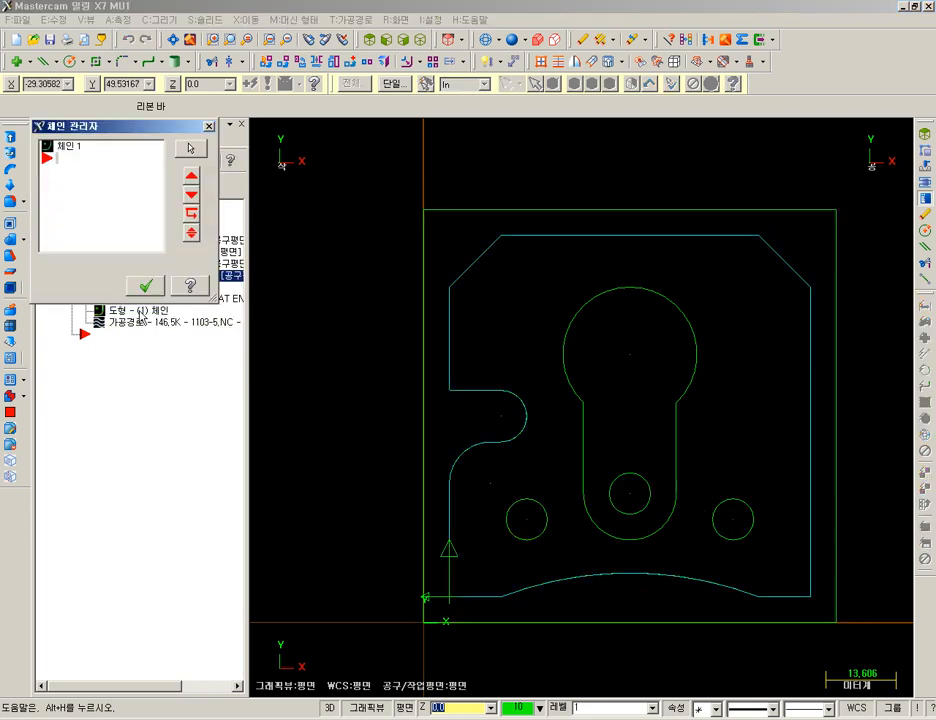
right_click(104, 197)
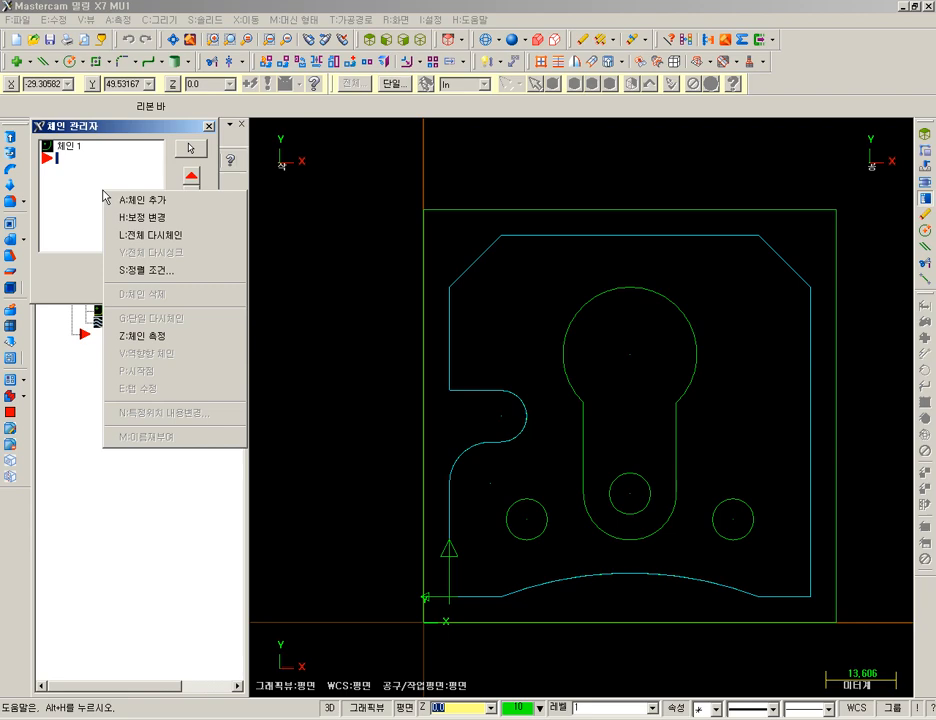
left_click(155, 272)
left_click(312, 125)
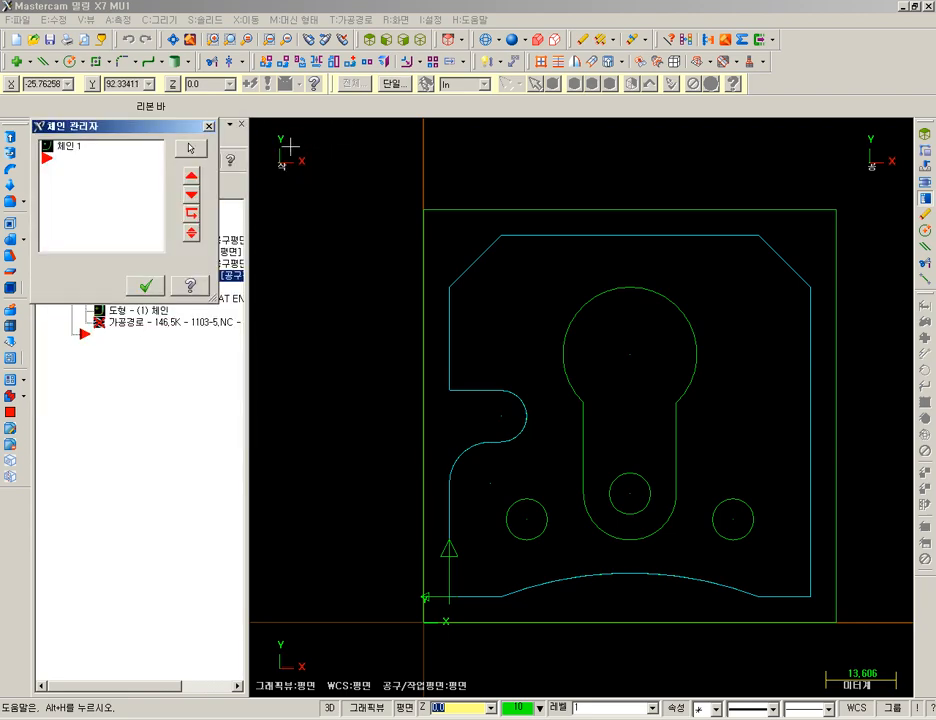
Start editing the start point (시작점) of chain 1 (체인 1) in the contour operation
right_click(120, 190)
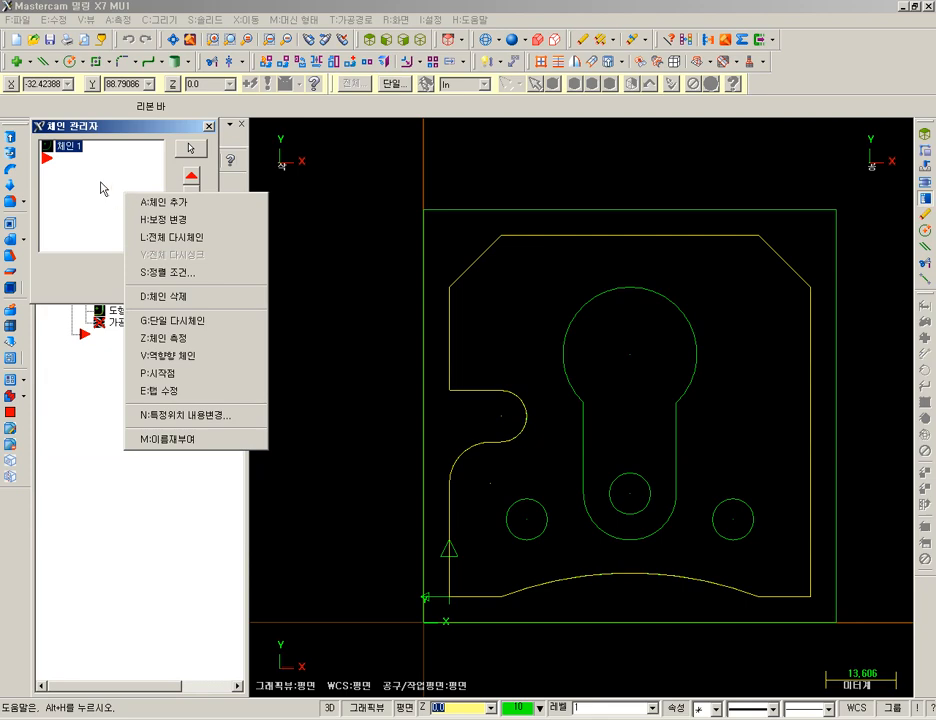
left_click(82, 182)
right_click(81, 182)
left_click(91, 179)
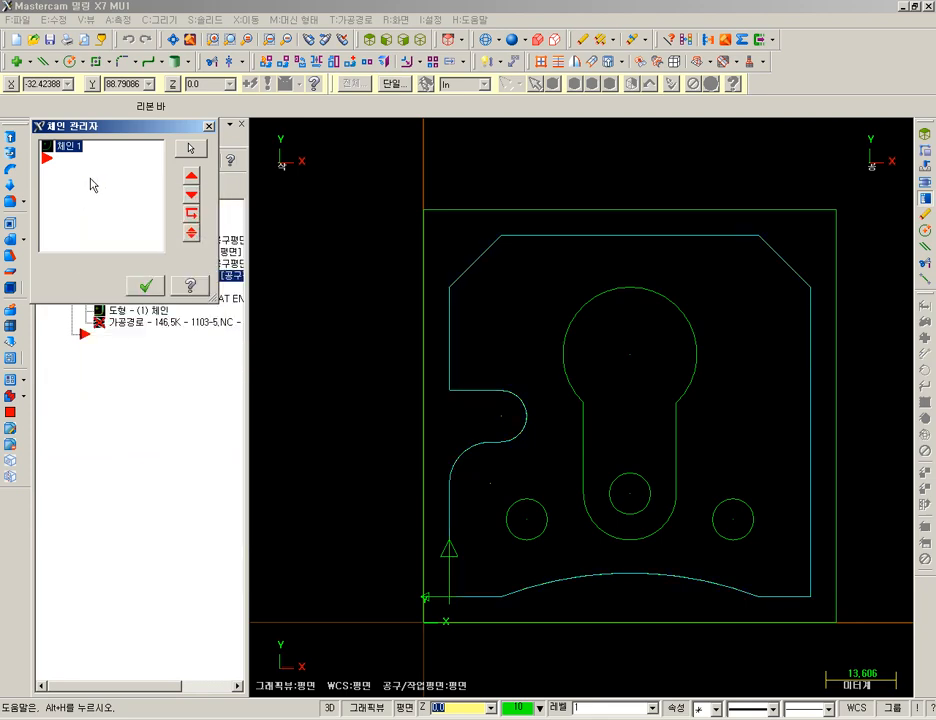
right_click(91, 179)
left_click(69, 171)
right_click(69, 171)
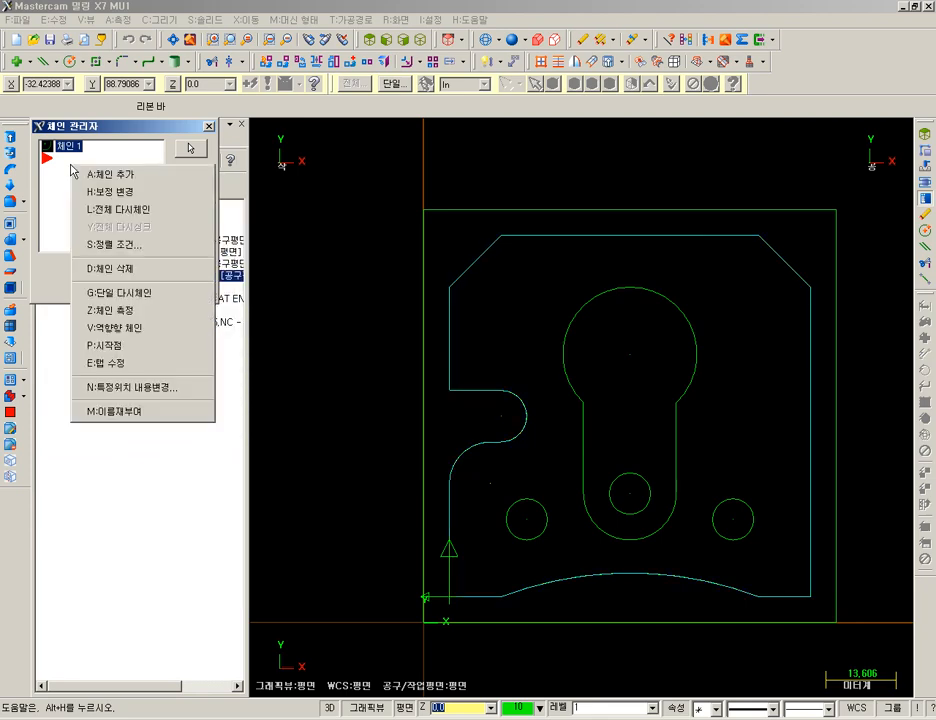
left_click(62, 193)
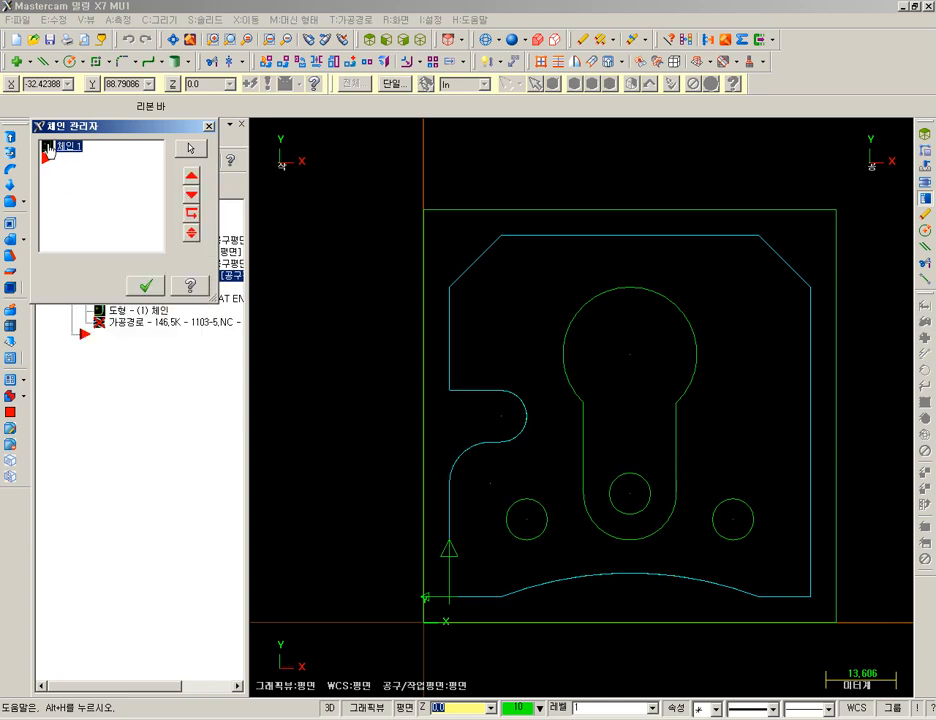
right_click(107, 184)
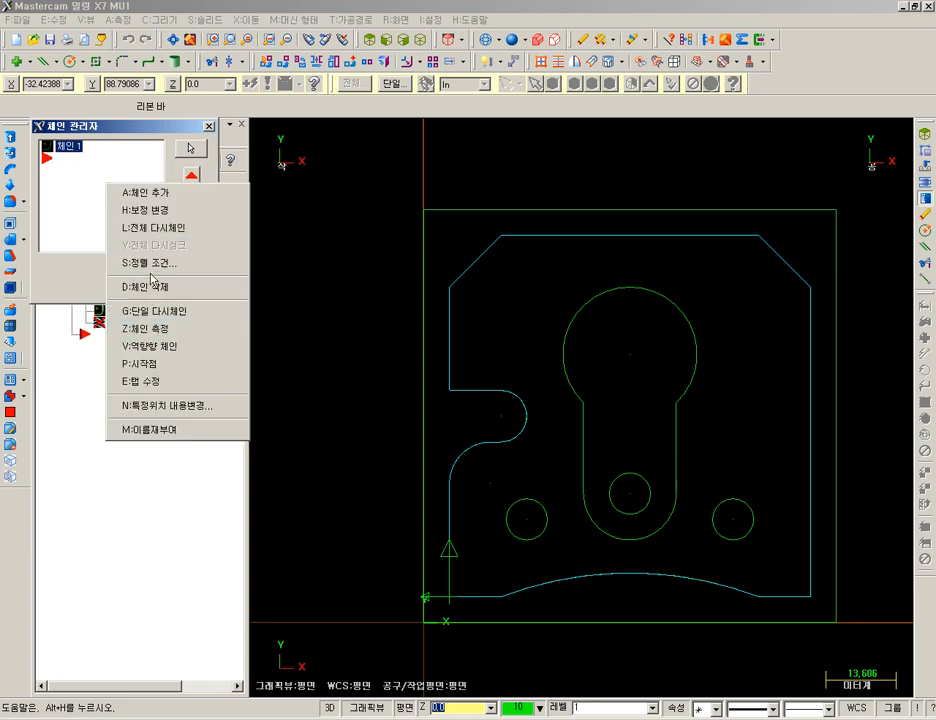
left_click(92, 284)
right_click(95, 198)
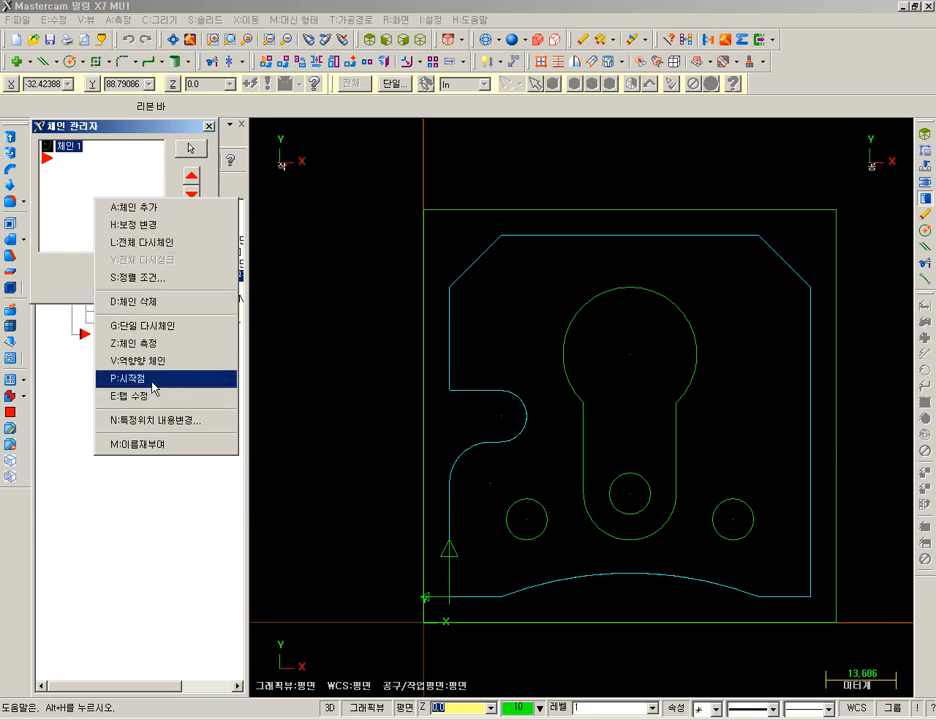
left_click(154, 379)
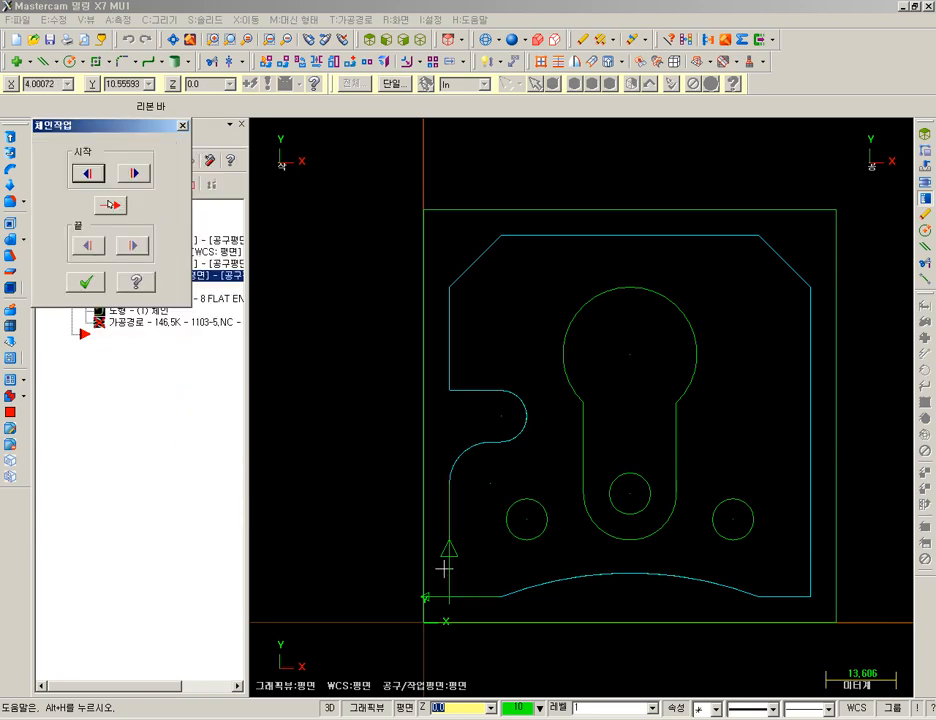
Move the chain's start point backward entity by entity around the entire outer contour
left_click(88, 172)
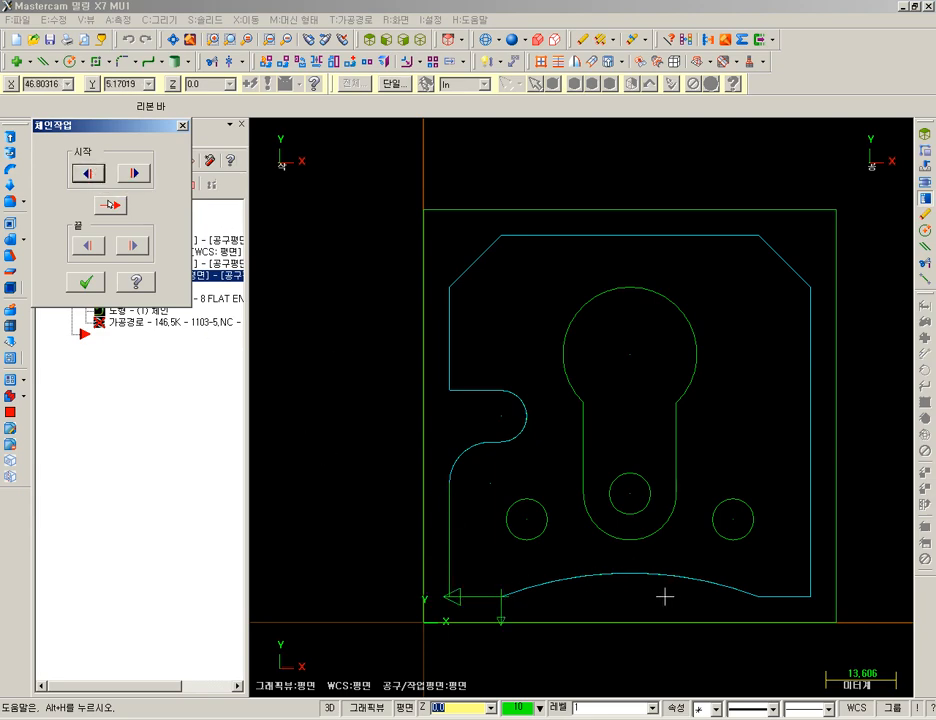
left_click(89, 173)
left_click(89, 173)
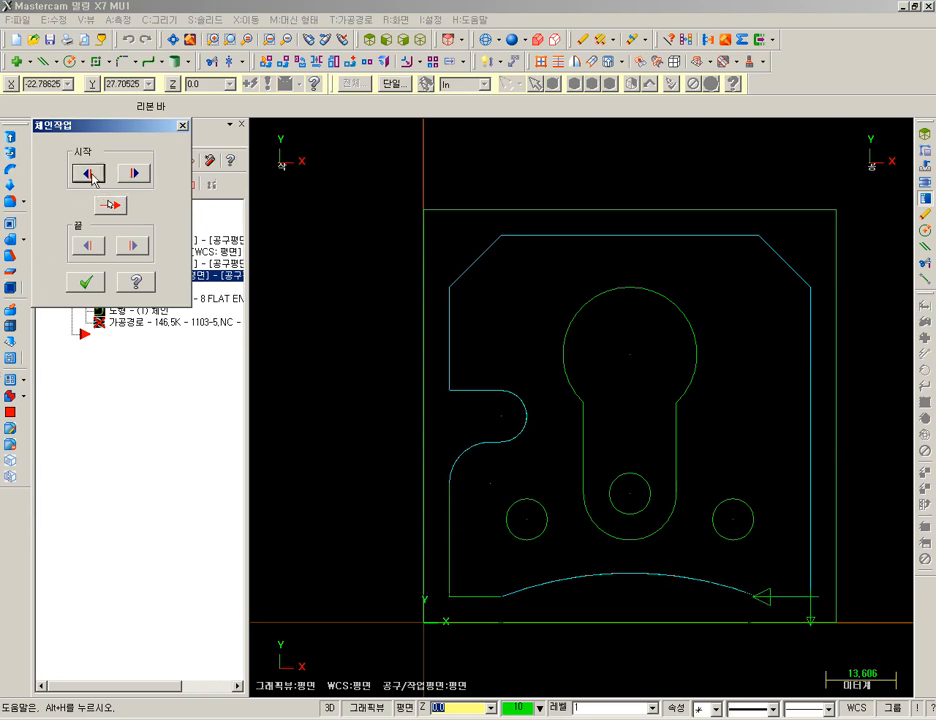
left_click(89, 173)
left_click(89, 173)
left_click(89, 173)
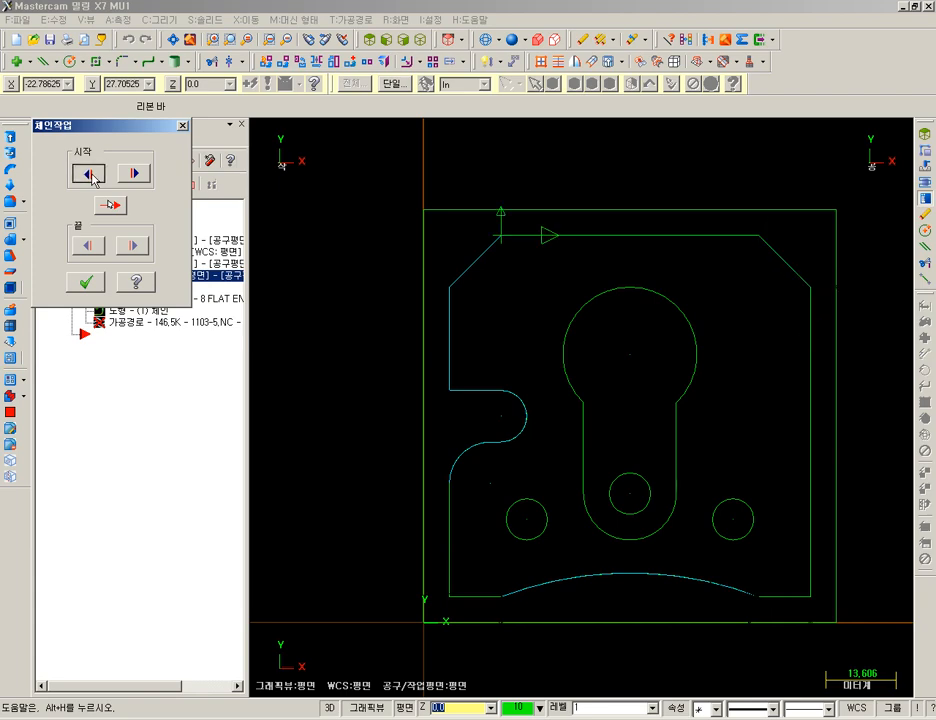
left_click(89, 173)
left_click(89, 173)
left_click(89, 173)
left_click(89, 173)
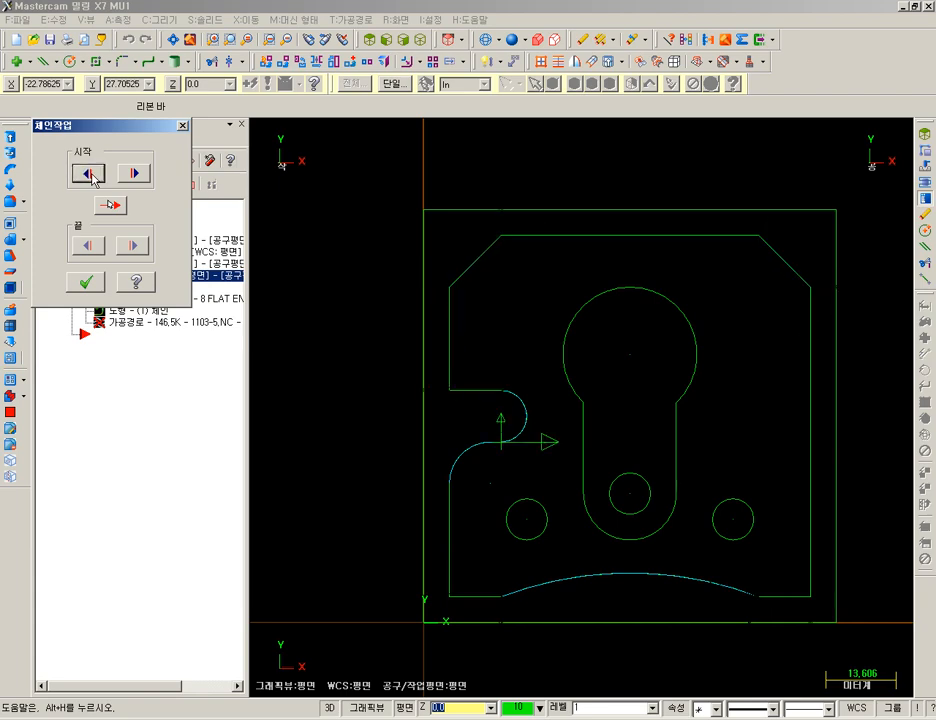
left_click(89, 173)
left_click(89, 173)
left_click(89, 173)
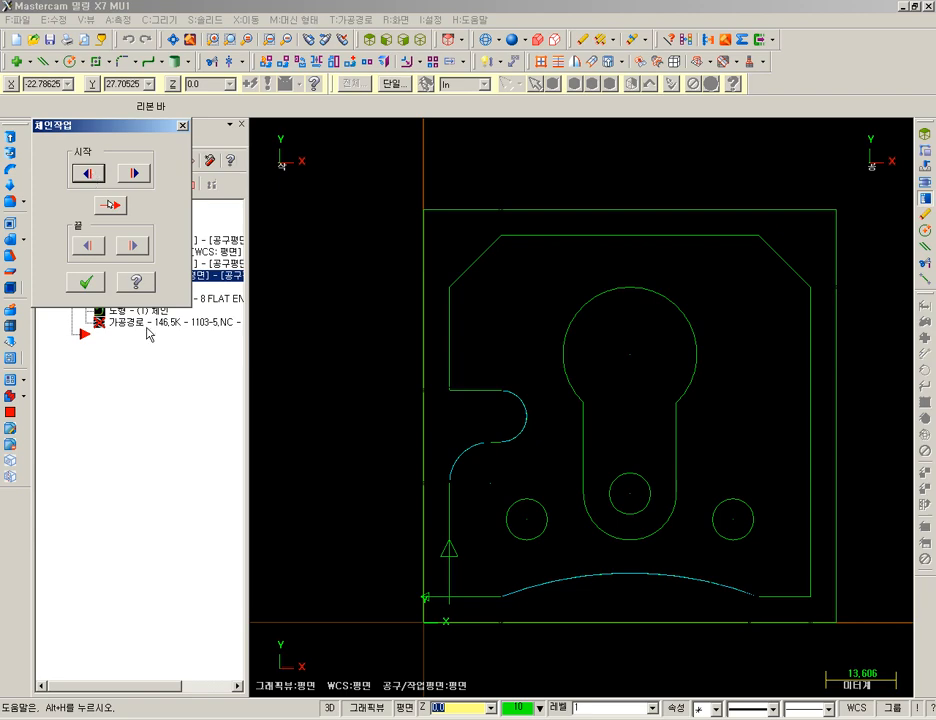
Place the chain's start point dynamically partway along the plate's left edge above the side notch, and accept the chain to regenerate the contour toolpath
left_click(117, 207)
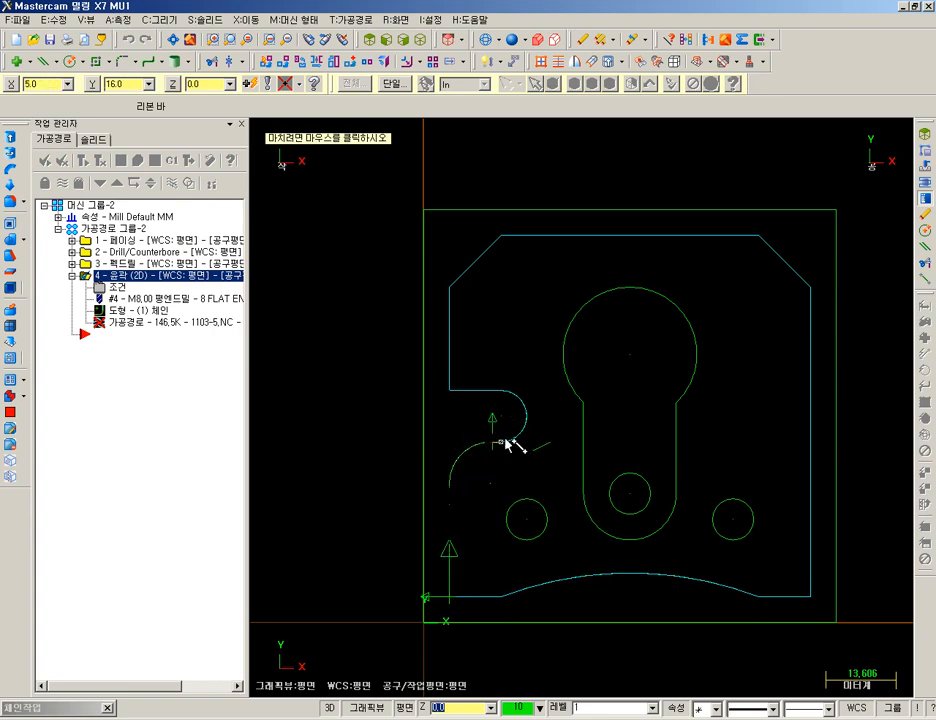
left_click(443, 325)
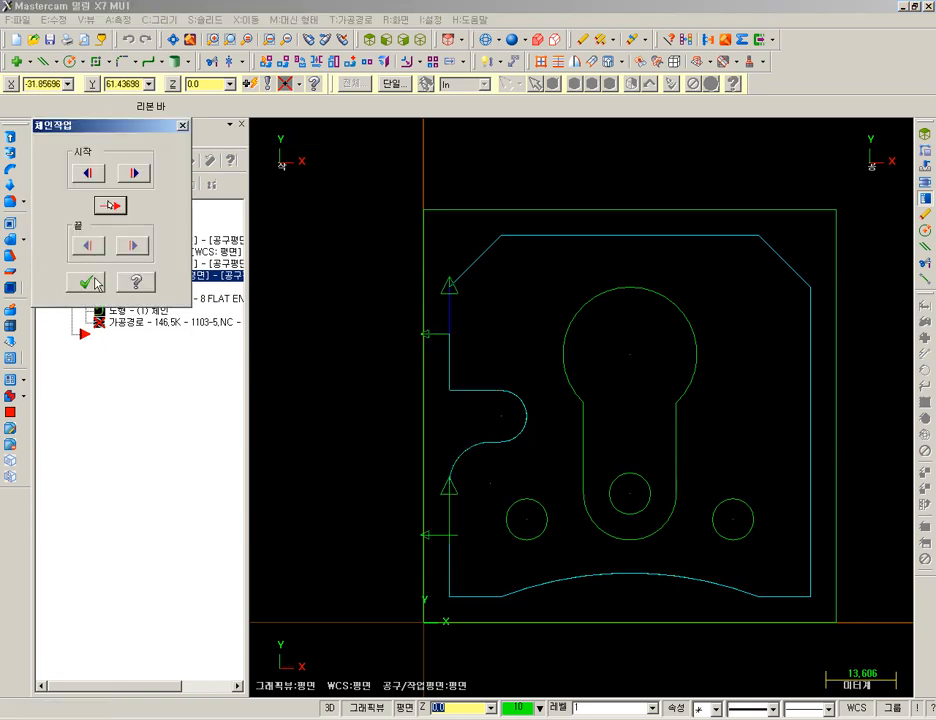
left_click(87, 283)
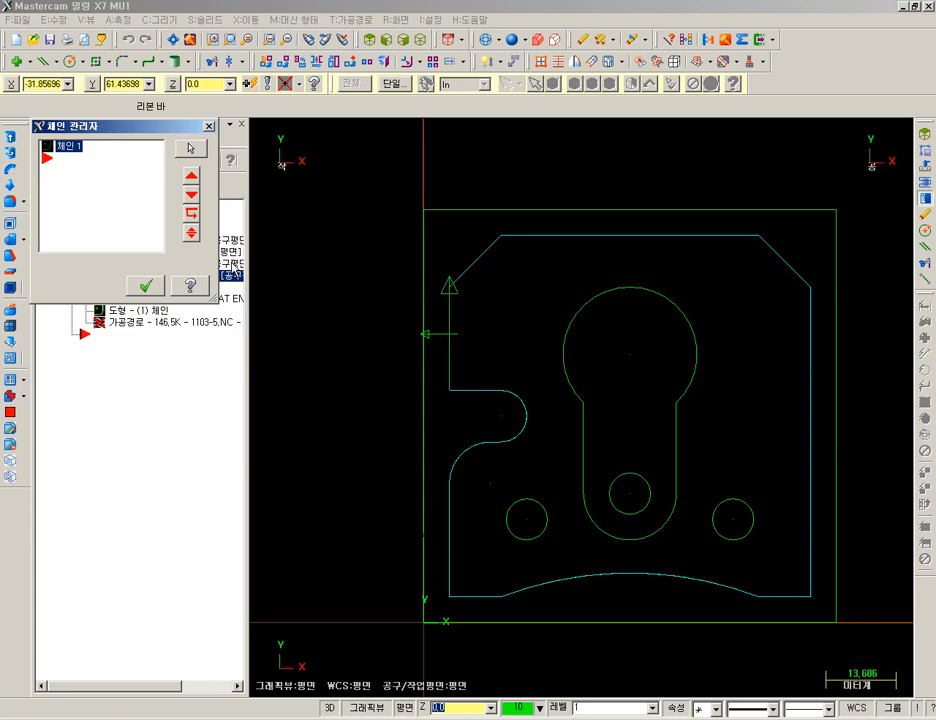
left_click(146, 286)
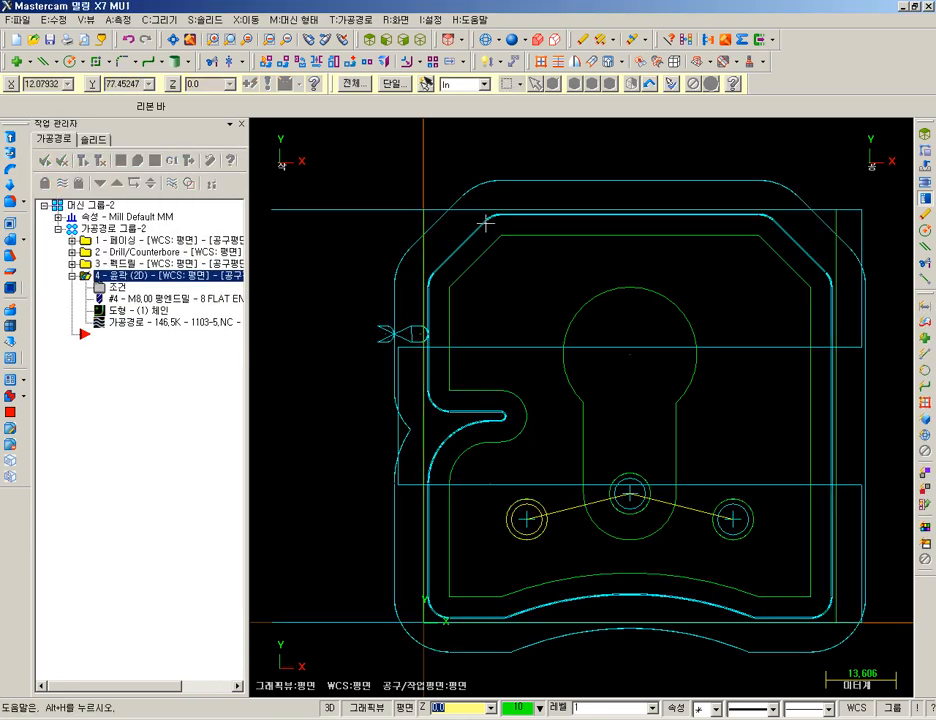
Add a pocket (포켓) milling toolpath to the toolpath group, chaining the central keyhole-shaped profile
scroll(502, 291, "down", 4)
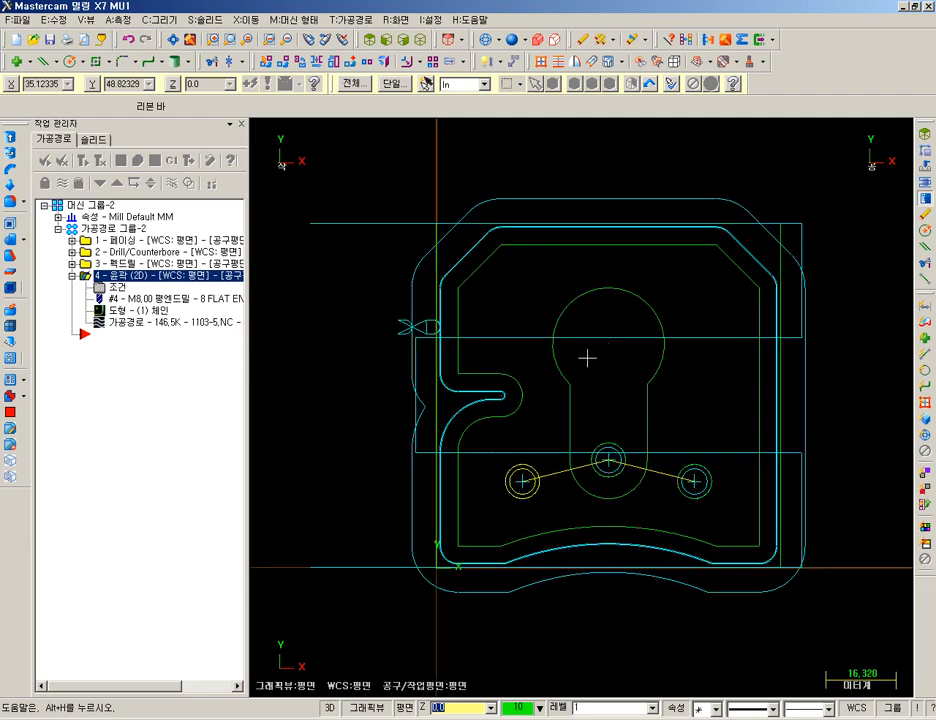
scroll(662, 390, "up", 3)
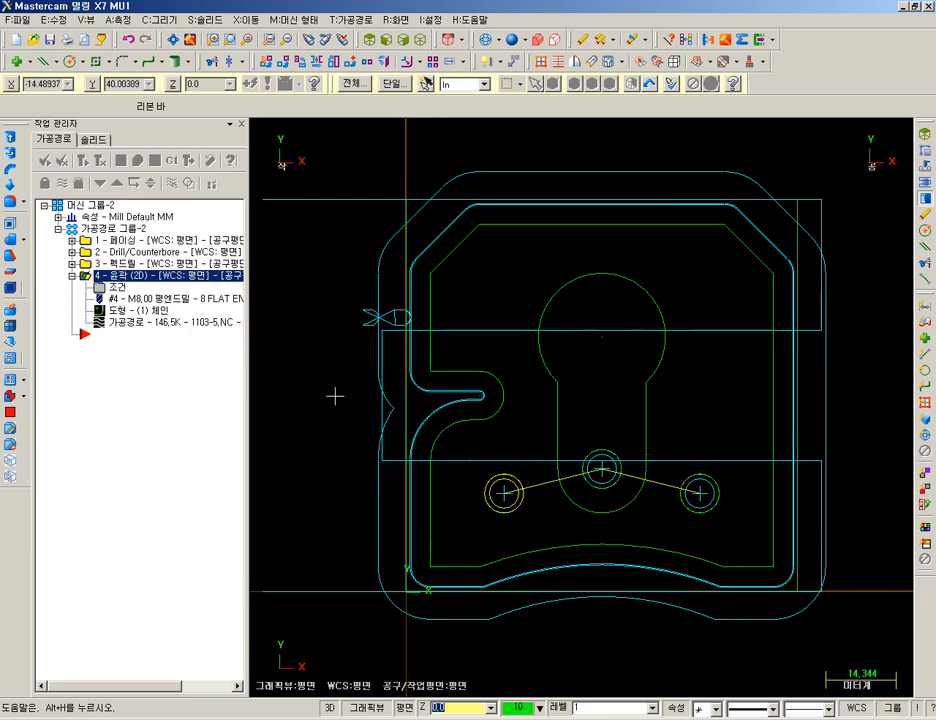
left_click(115, 229)
right_click(117, 236)
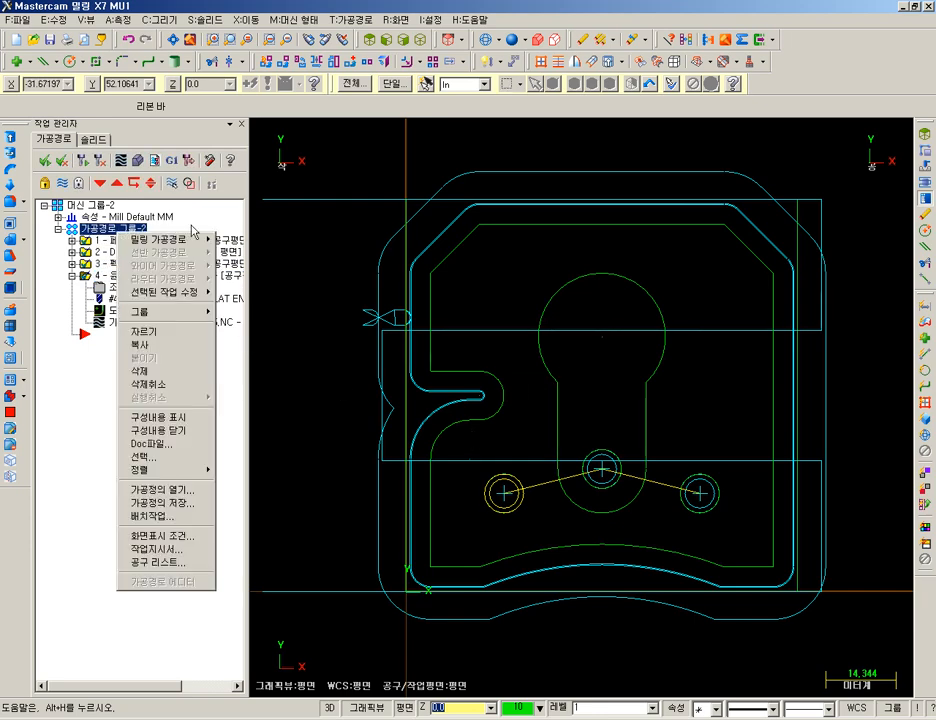
mouse_move(175, 244)
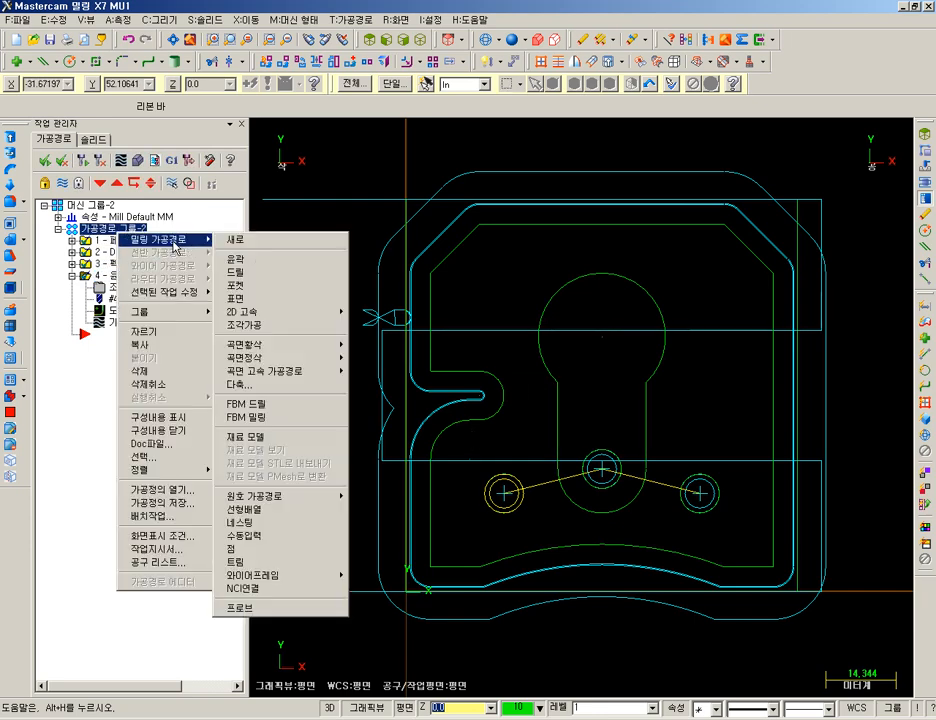
left_click(238, 285)
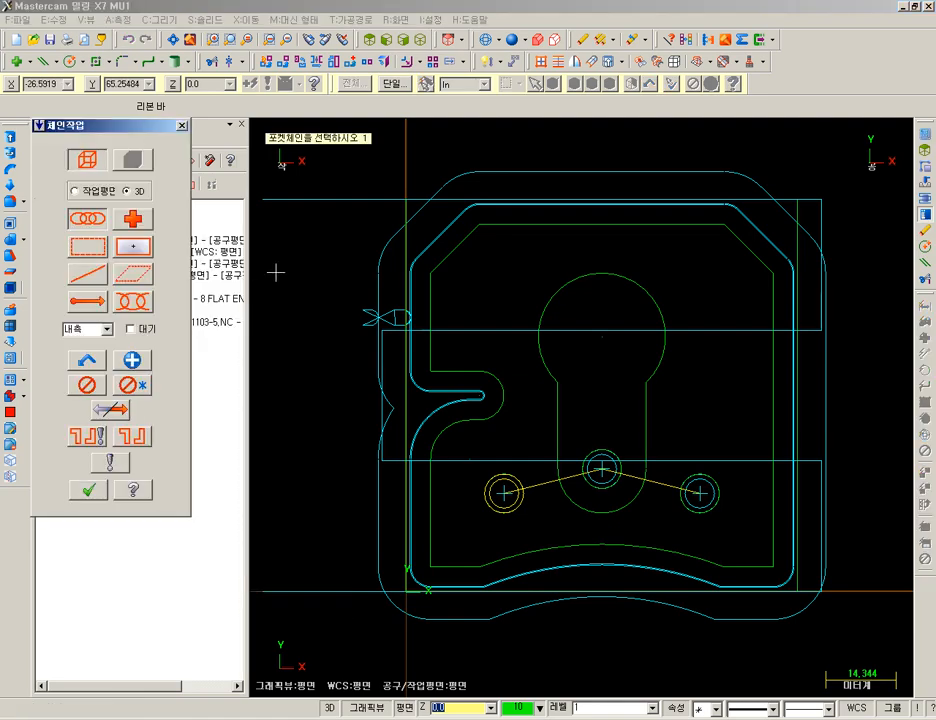
left_click(556, 407)
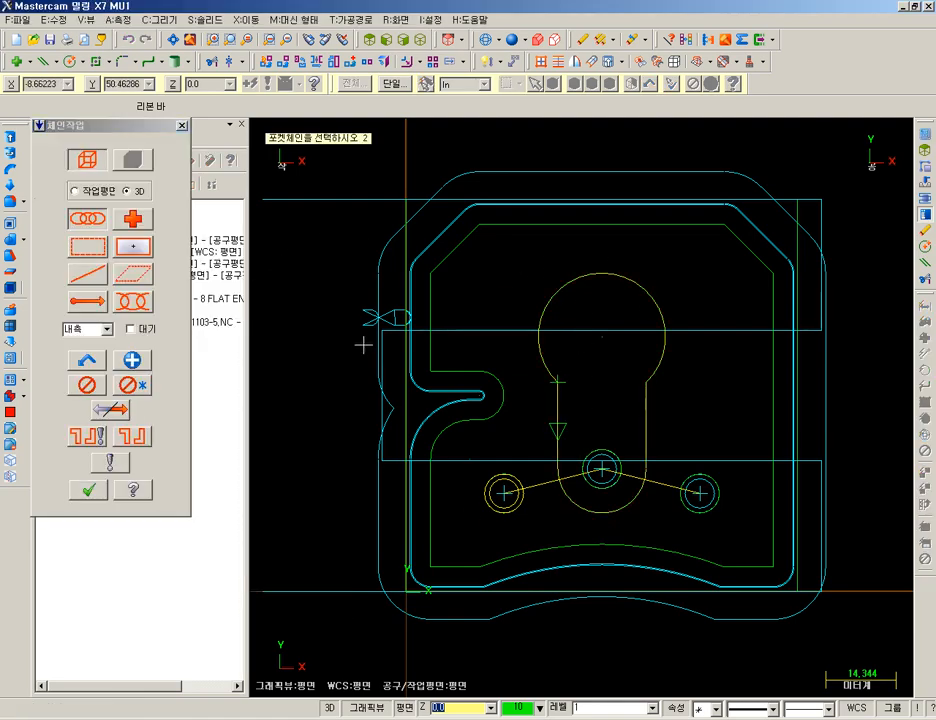
left_click(89, 490)
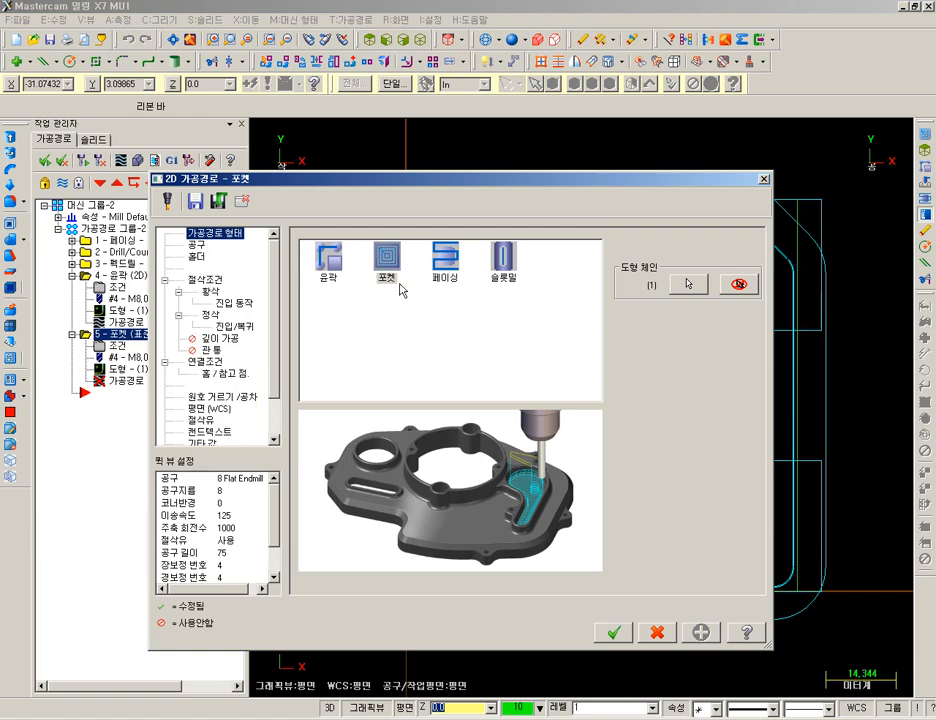
Create a new flat end mill with a 12 mm cutting diameter for the pocket operation
left_click(197, 243)
right_click(411, 372)
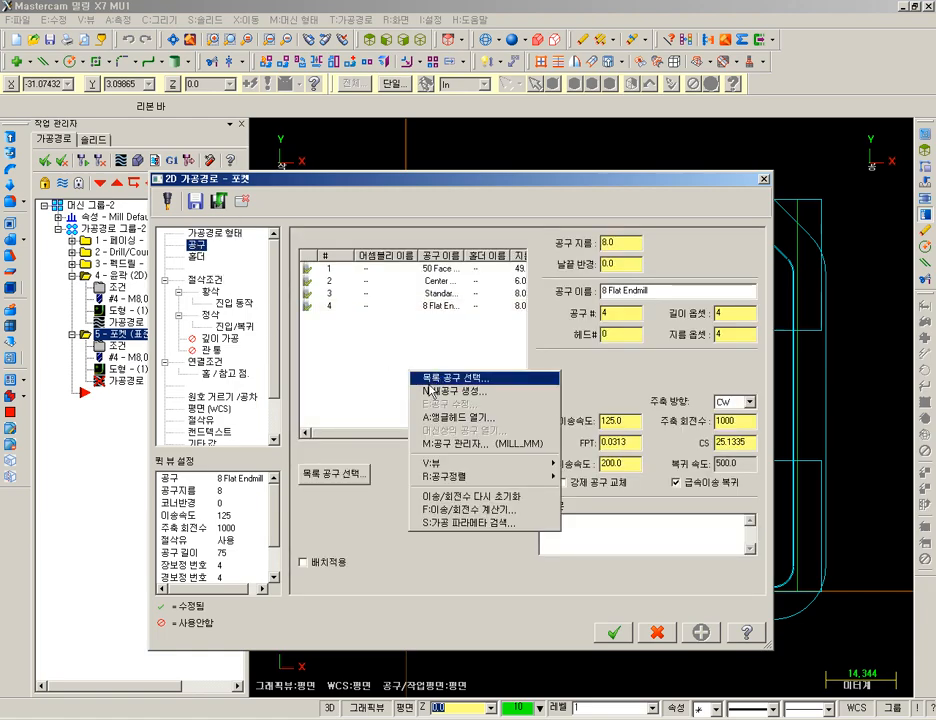
left_click(429, 390)
double_click(318, 313)
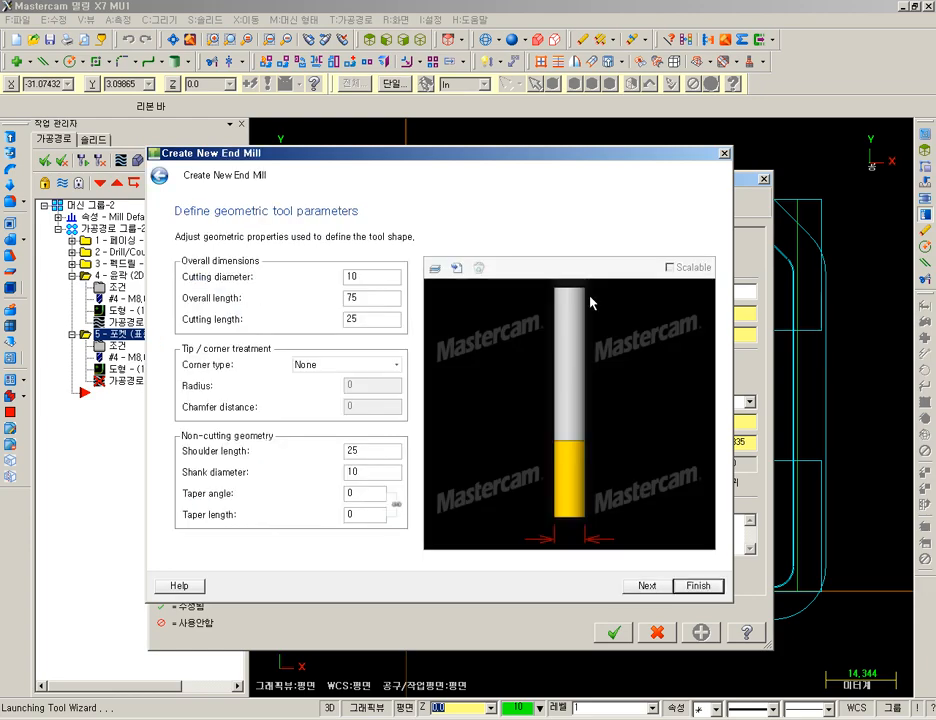
double_click(370, 277)
type("12")
left_click(700, 588)
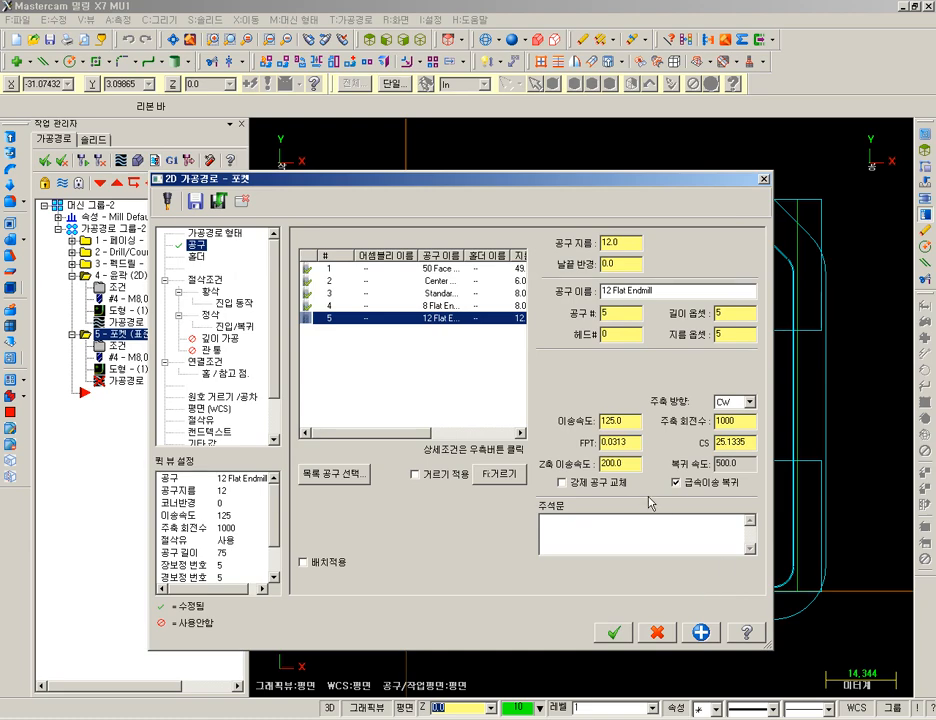
Set the 12 mm end mill's feed rate to 1500, Z-axis feed rate to 750 and spindle speed to 2000
left_click(631, 423)
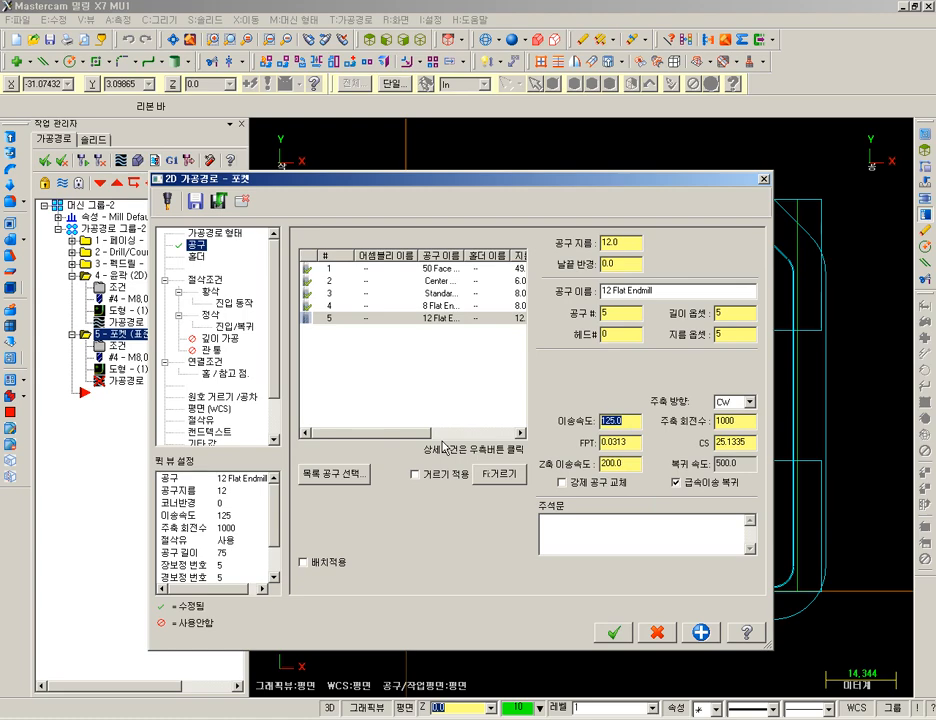
type("15")
key("Tab")
key("Tab")
type("75")
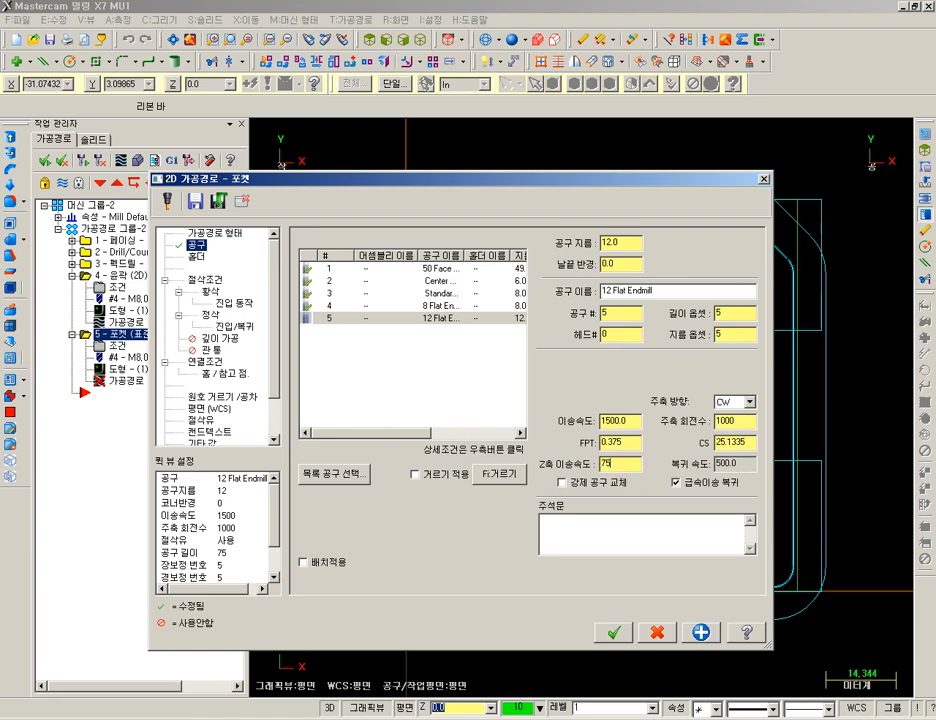
type("0")
key("Tab")
type("2")
key("Return")
left_click(617, 421)
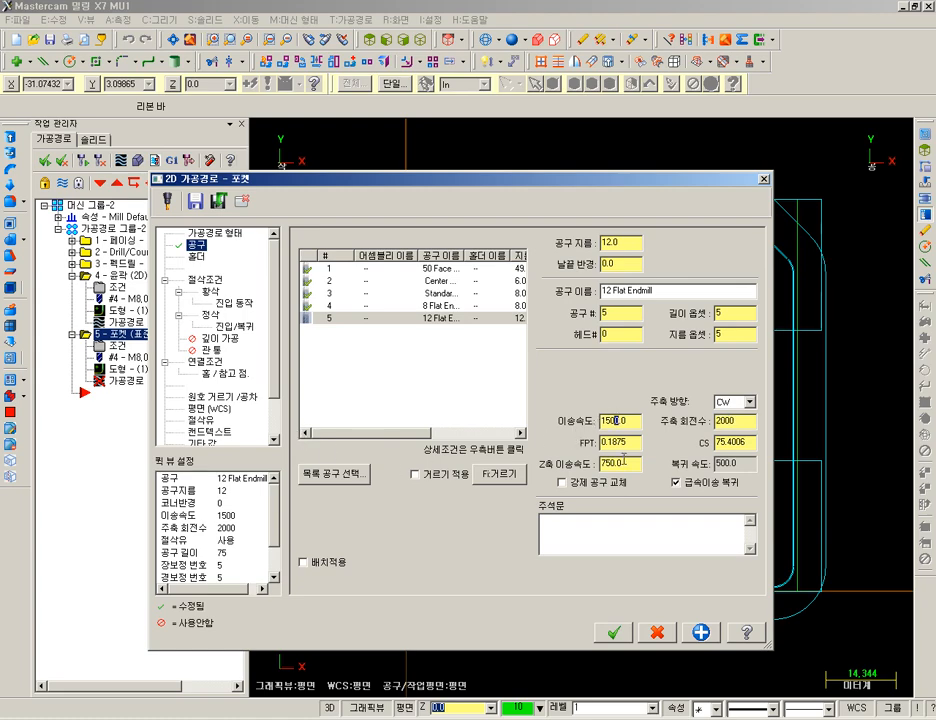
left_click(742, 426)
Set the pocket's wall and floor stock allowances to 0
left_click(204, 284)
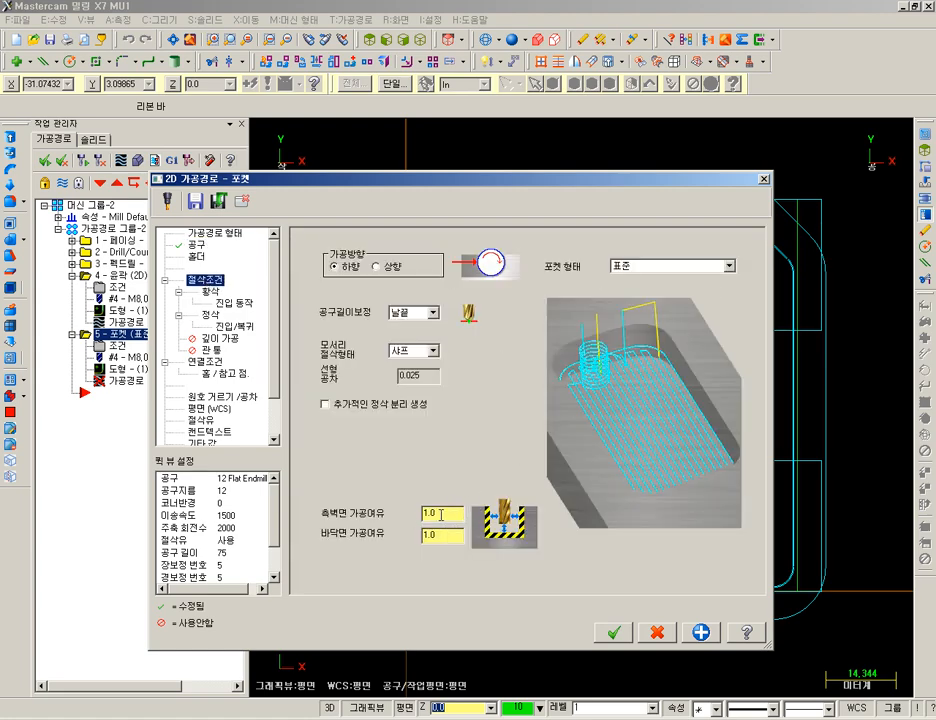
left_click_drag(441, 515, 327, 517)
type("0")
key("Return")
key("Tab")
type("0")
key("Return")
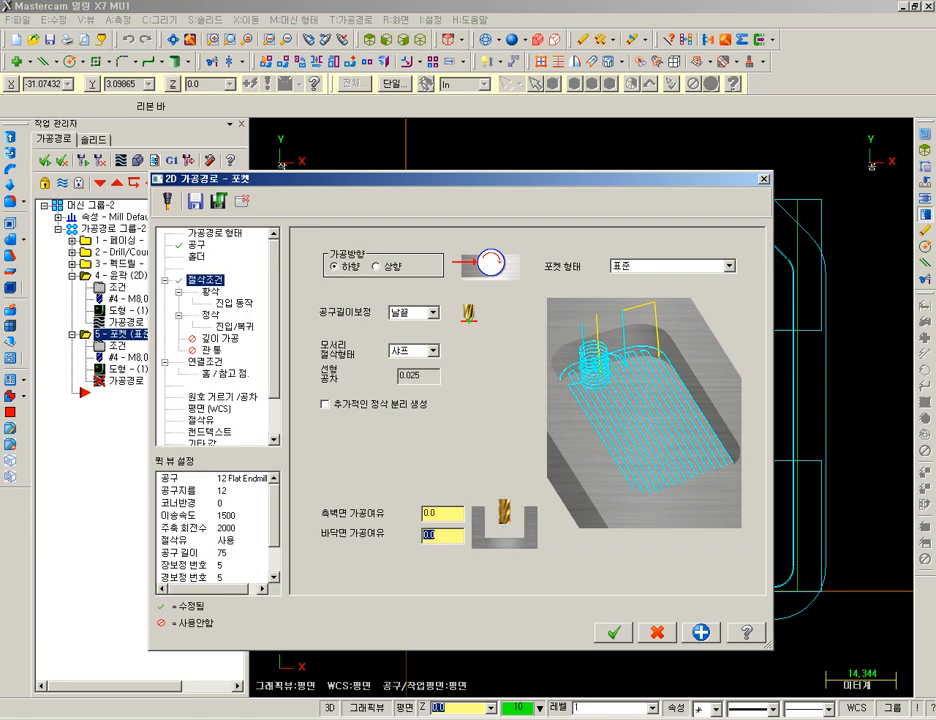
left_click_drag(450, 519, 410, 547)
left_click_drag(457, 520, 369, 520)
double_click(442, 535)
left_click_drag(439, 511, 338, 508)
left_click_drag(442, 512, 377, 519)
Set pocket roughing to the constant overlap spiral method with a 70% stepover, and enable the minimize tool burial option
left_click(209, 292)
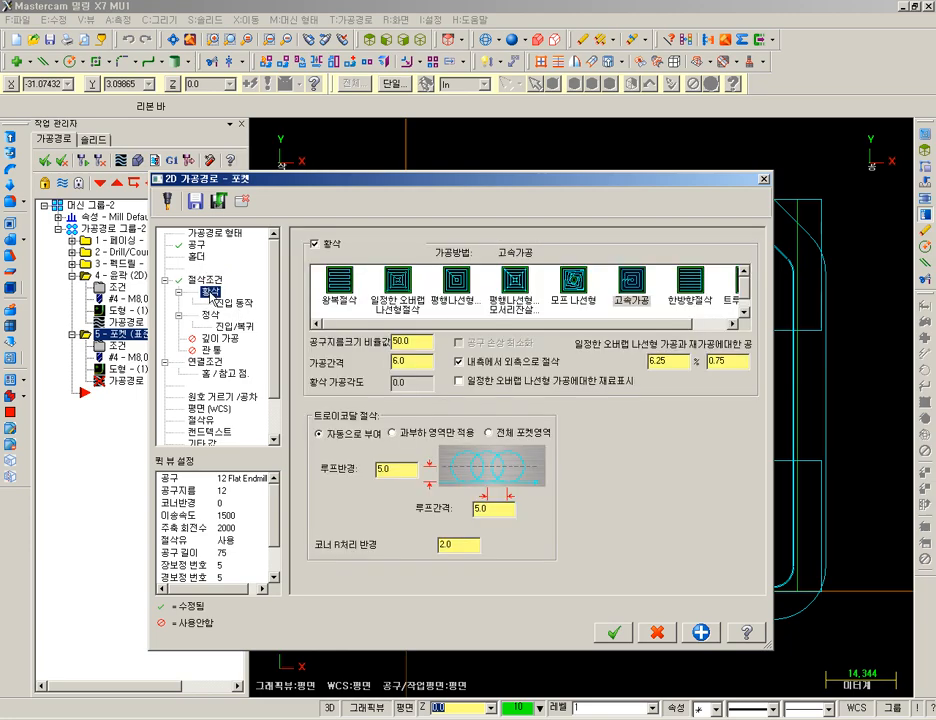
left_click(398, 281)
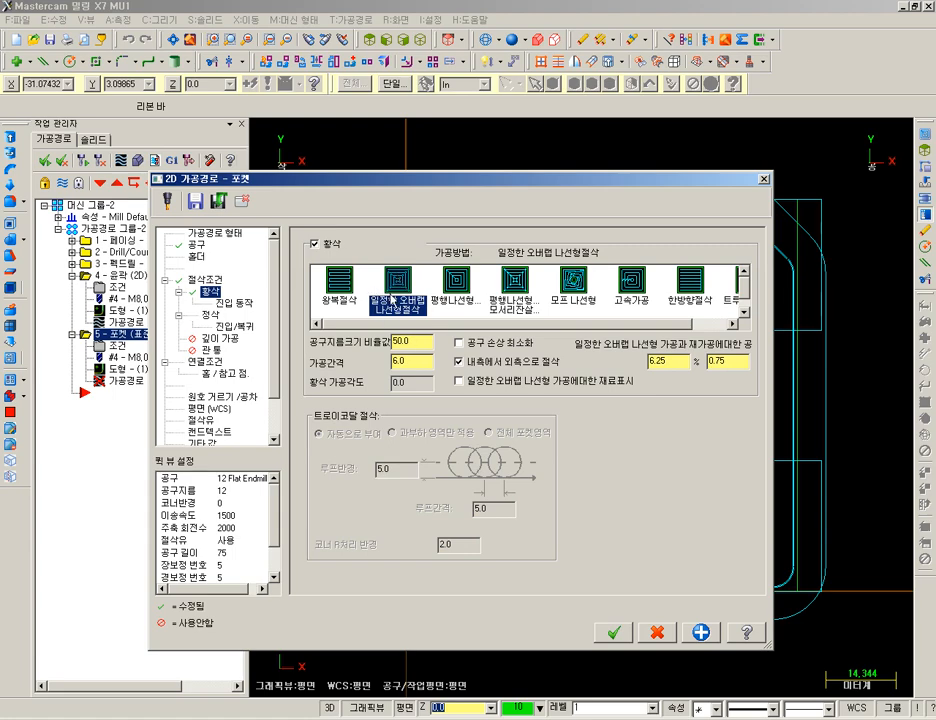
left_click_drag(417, 342, 238, 342)
type("70")
key("Return")
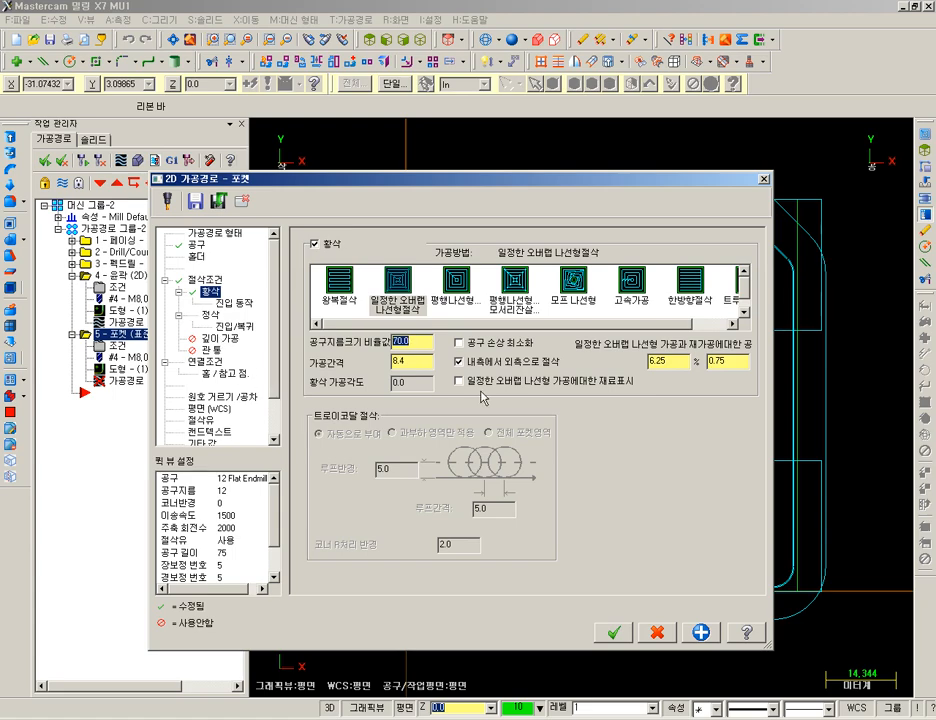
left_click(486, 343)
Configure helix entry with 20% minimum and maximum radius, 0.5 Z clearance, 0.5 XY clearance and a 5-degree plunge angle
left_click(232, 304)
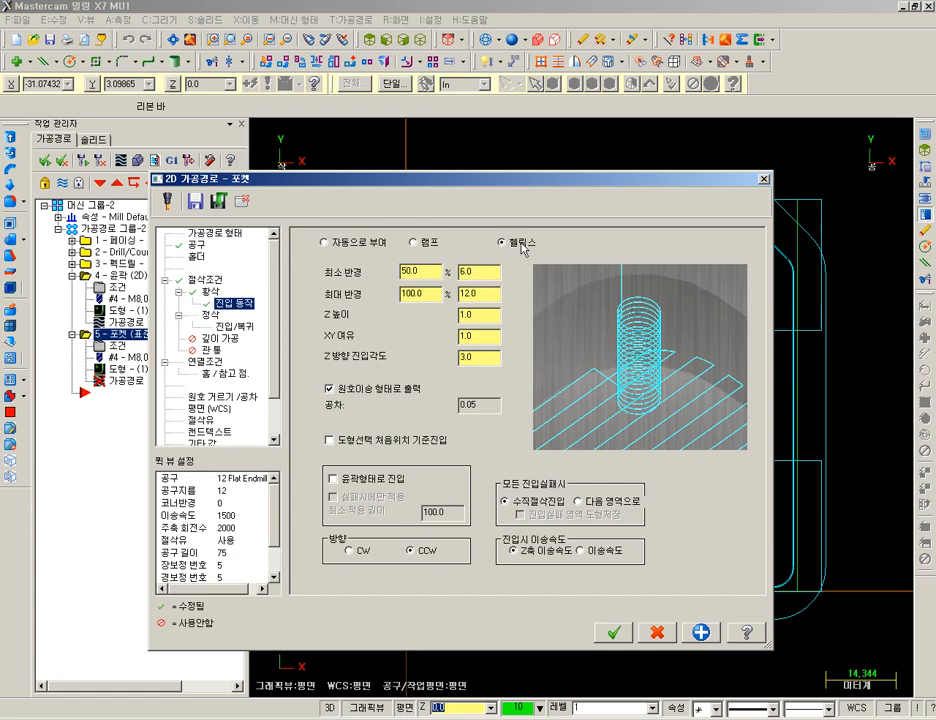
left_click_drag(423, 273, 320, 283)
type("20")
key("Tab")
type("20")
key("Tab")
type("0.5")
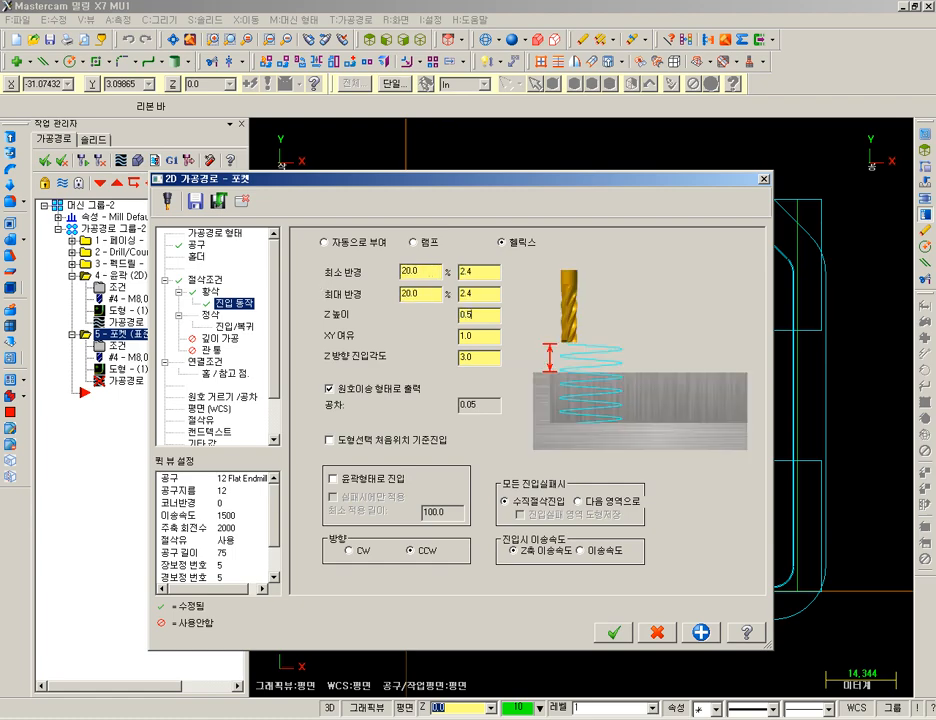
key("Tab")
type("0")
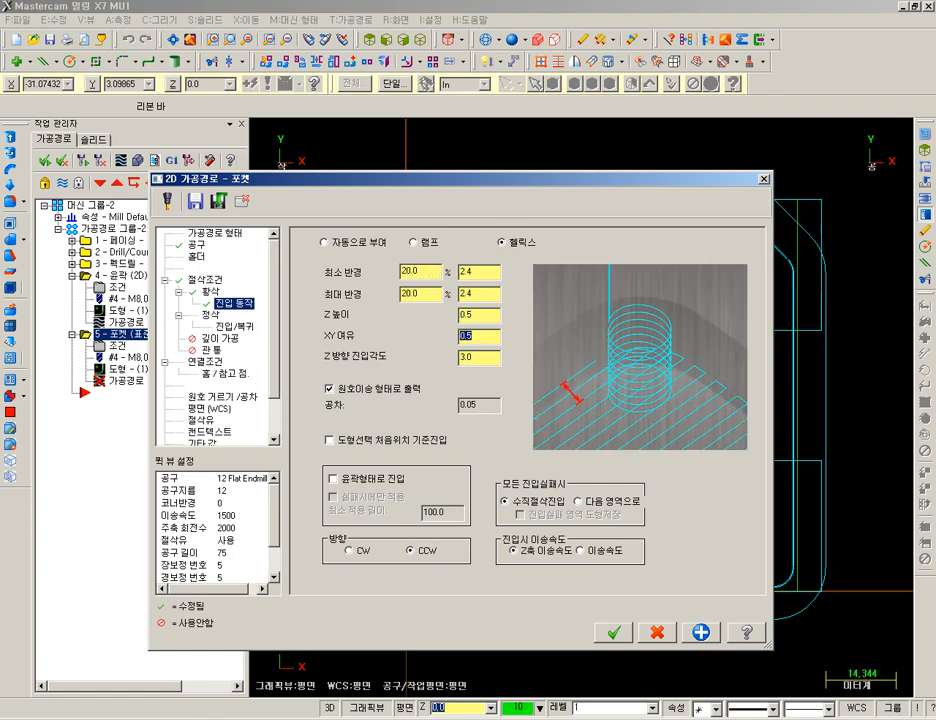
key("Tab")
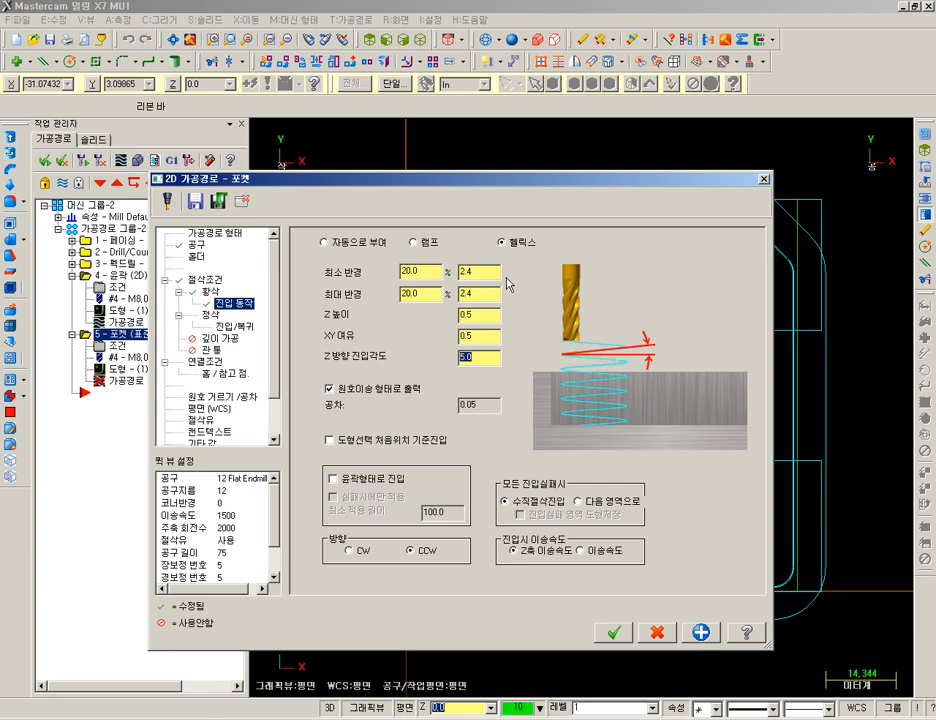
left_click_drag(436, 273, 371, 288)
left_click_drag(430, 297, 370, 308)
left_click_drag(492, 314, 446, 322)
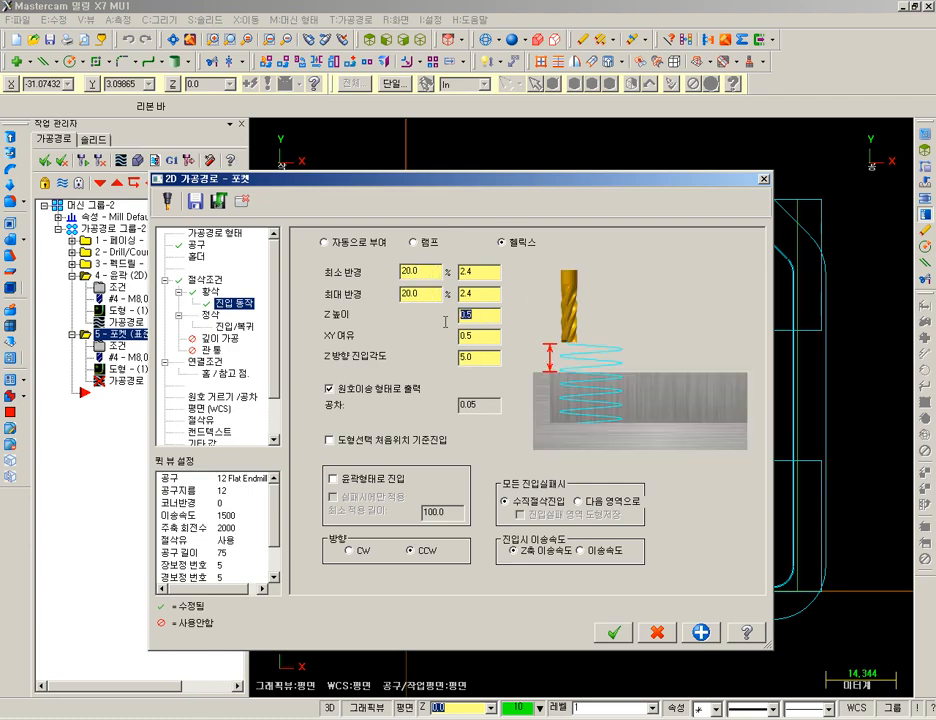
key("Tab")
key("Tab")
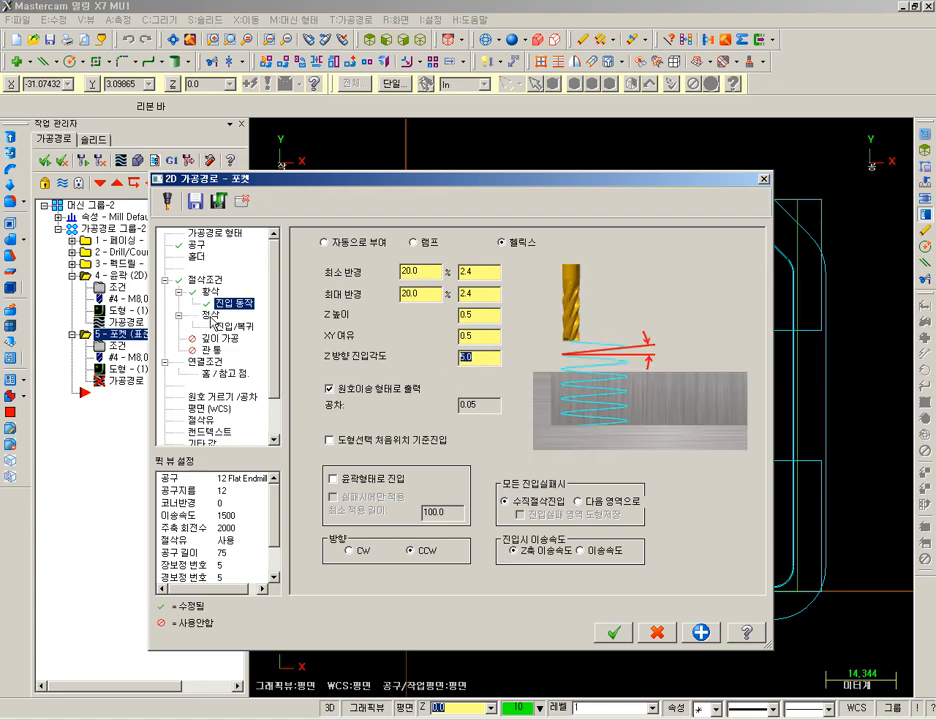
Set the pocket's finish pass spacing to 0.2 and go through the finish start, keep-tool-down and final-depth options
left_click(210, 316)
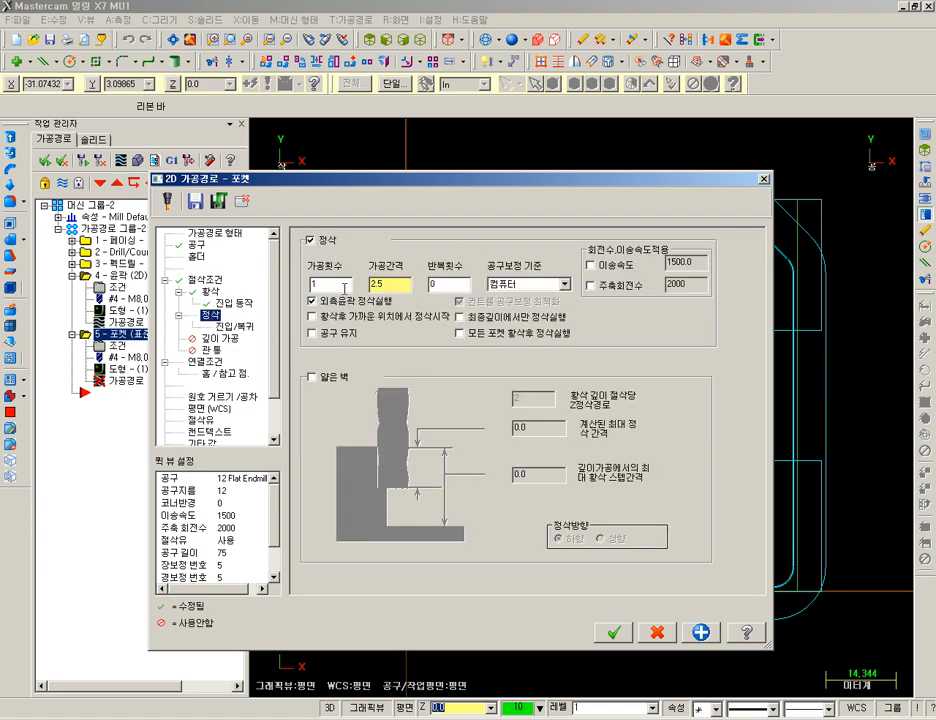
double_click(385, 284)
type("0.2")
key("Return")
left_click(369, 314)
left_click(351, 318)
left_click(338, 320)
left_click(332, 331)
left_click(464, 322)
left_click(470, 330)
Set the finish lead-in to 20% line length, 0 ramp height and 20% arc radius, and copy it to the lead-out
left_click(234, 326)
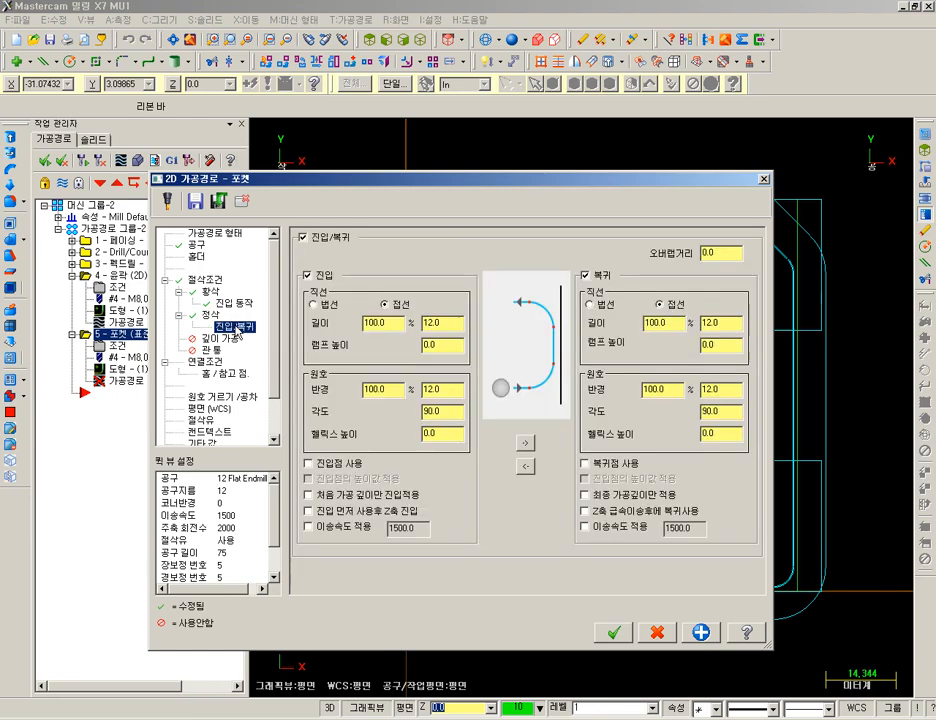
double_click(381, 323)
type("20")
key("Tab")
key("Tab")
type("2")
key("Tab")
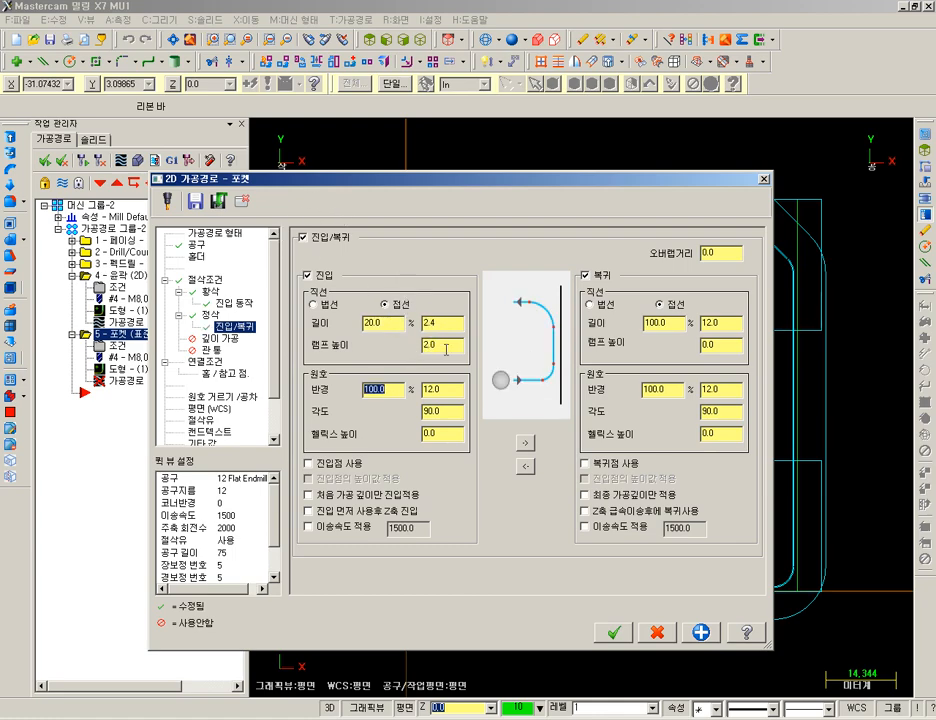
left_click_drag(445, 348, 395, 353)
type("0")
key("Tab")
type("20")
left_click(525, 442)
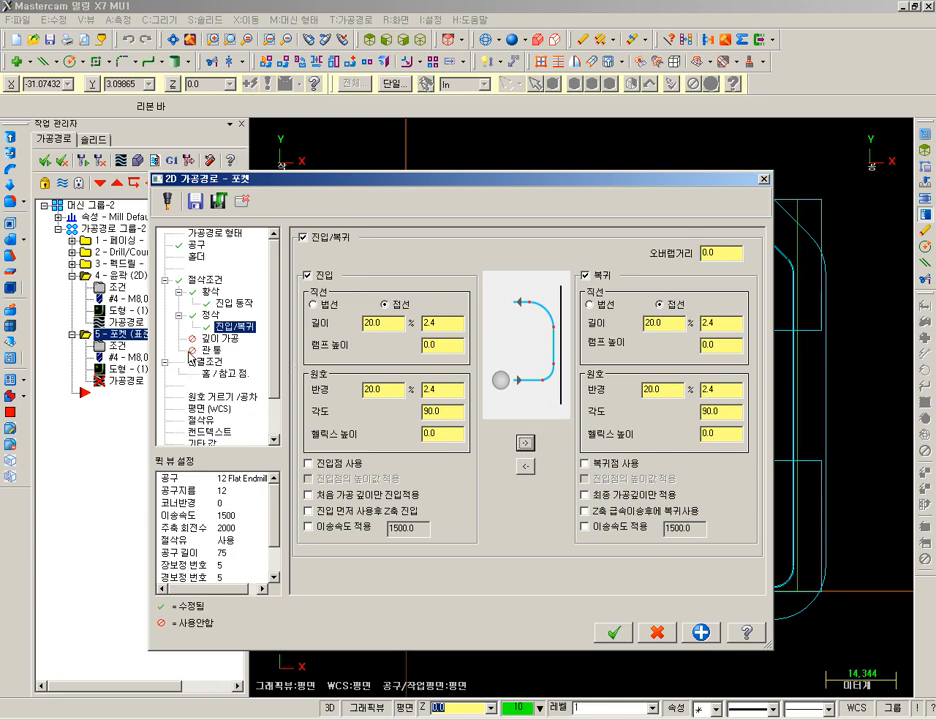
Enable depth cuts with a 0.5 maximum rough step, one finish cut of 2 and the keep tool down option
left_click(195, 340)
left_click(327, 249)
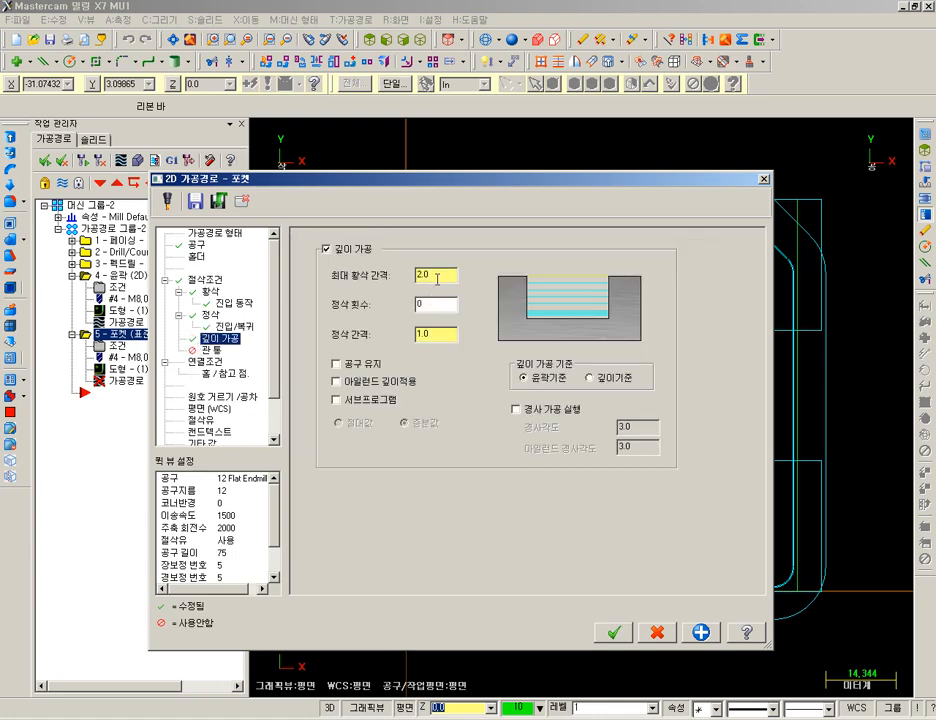
left_click_drag(436, 278, 291, 289)
type("0.5")
key("Tab")
type("1")
key("Tab")
type("2")
key("Return")
left_click(337, 364)
left_click(540, 378)
Set the linking heights to a retract of 10, a feed plane of 5 and a cutting depth of -3
left_click(208, 364)
left_click_drag(558, 337, 417, 346)
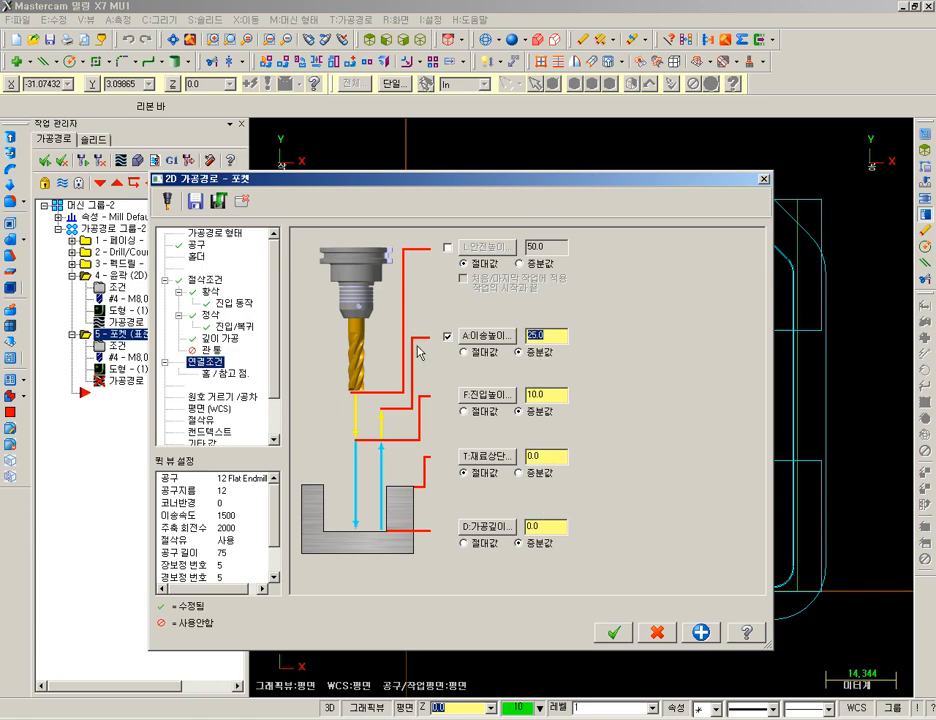
type("10")
key("Tab")
key("Tab")
key("Tab")
type("5")
key("Return")
key("Tab")
key("Tab")
key("Tab")
key("Tab")
key("Tab")
key("Tab")
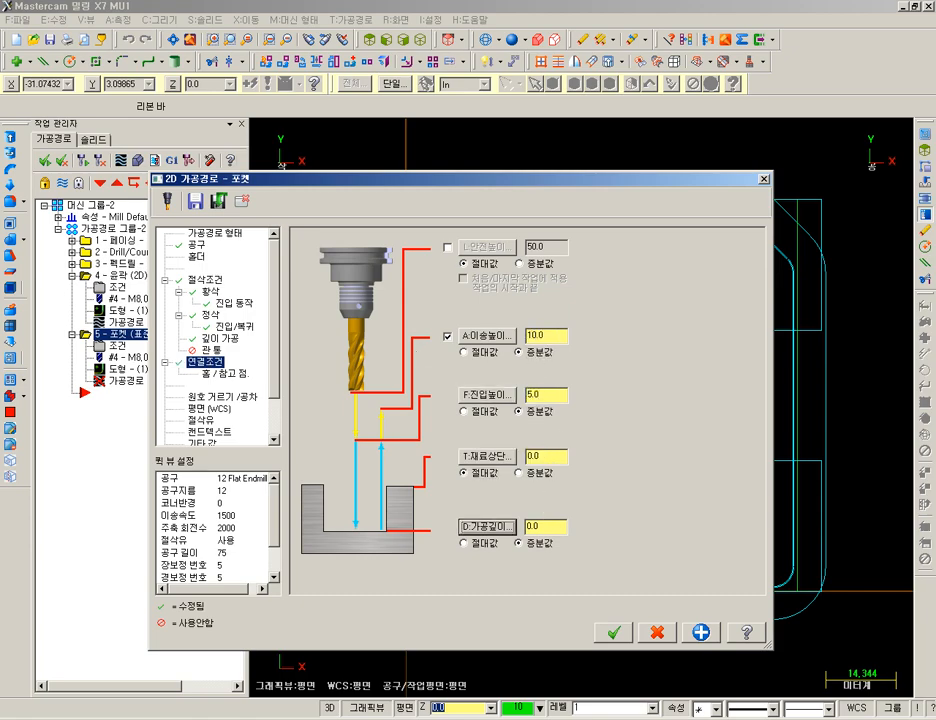
type("3")
key("Return")
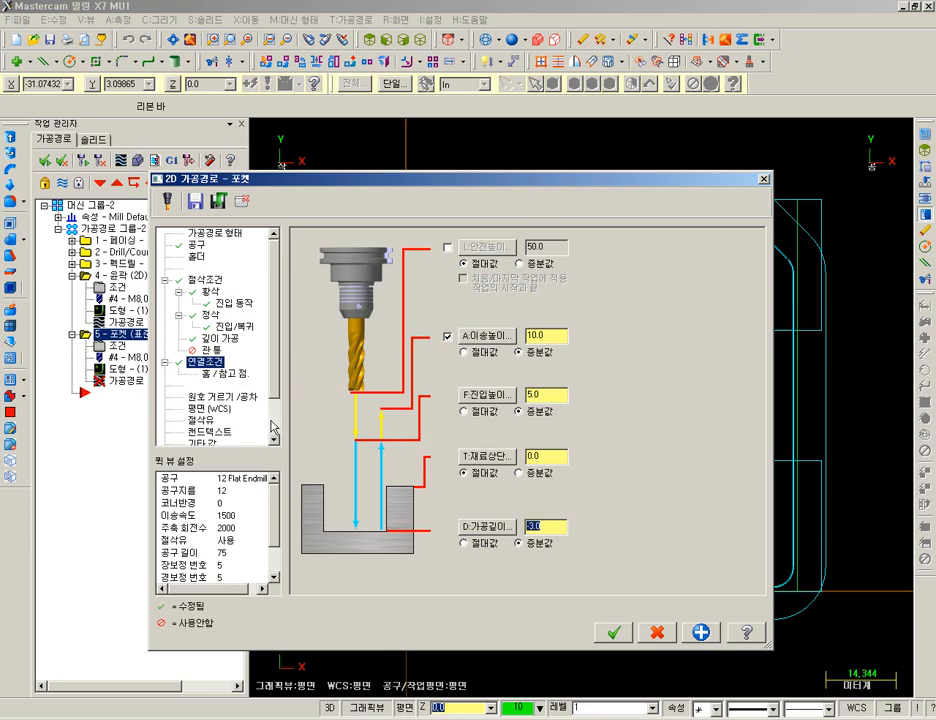
Turn on flood coolant, check the remaining parameter pages and accept the settings to generate the pocket toolpath
left_click(200, 421)
left_click(541, 317)
left_click(537, 330)
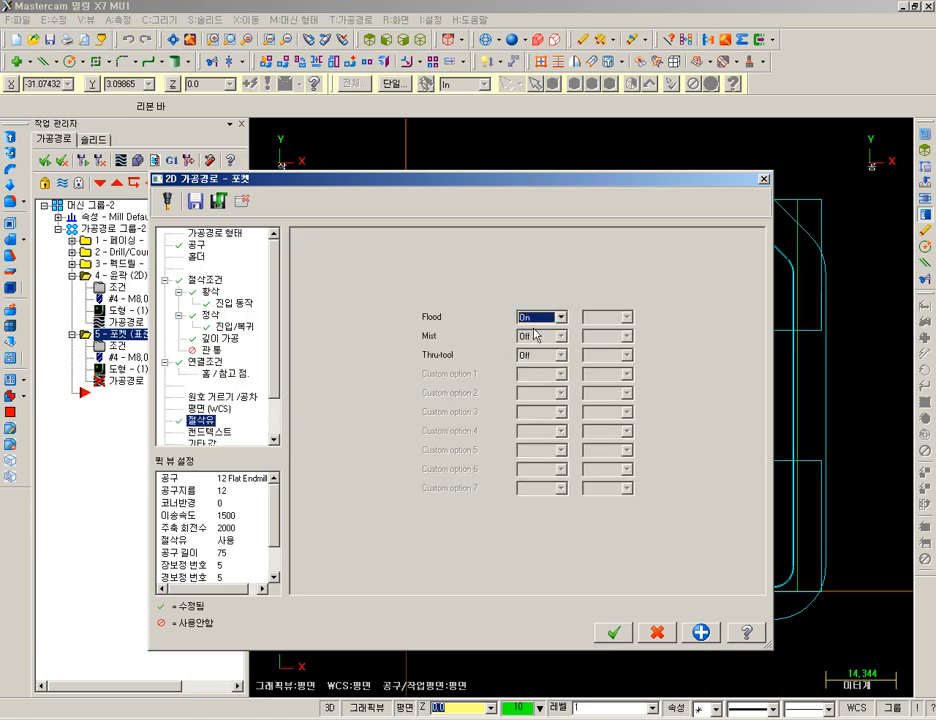
left_click(210, 409)
left_click(217, 363)
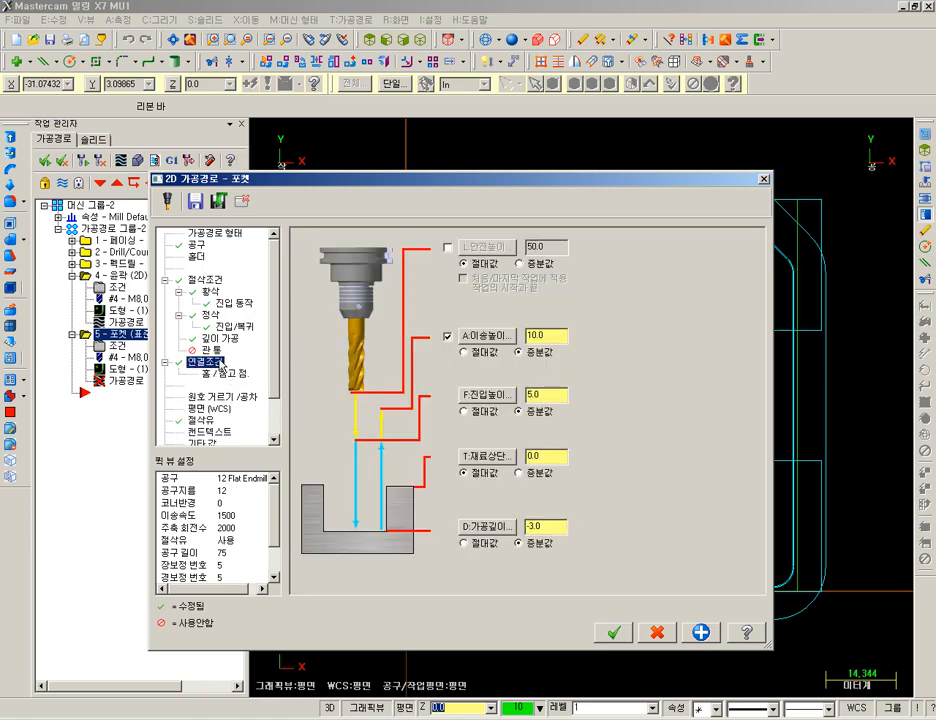
left_click(218, 375)
left_click(207, 362)
scroll(206, 240, "down", 2)
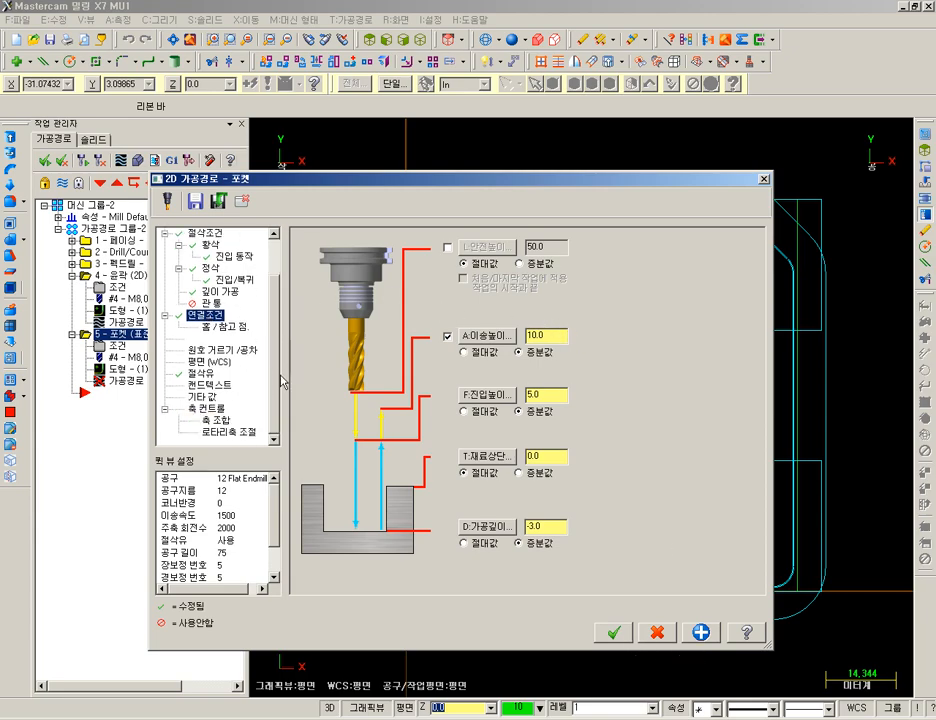
left_click(614, 631)
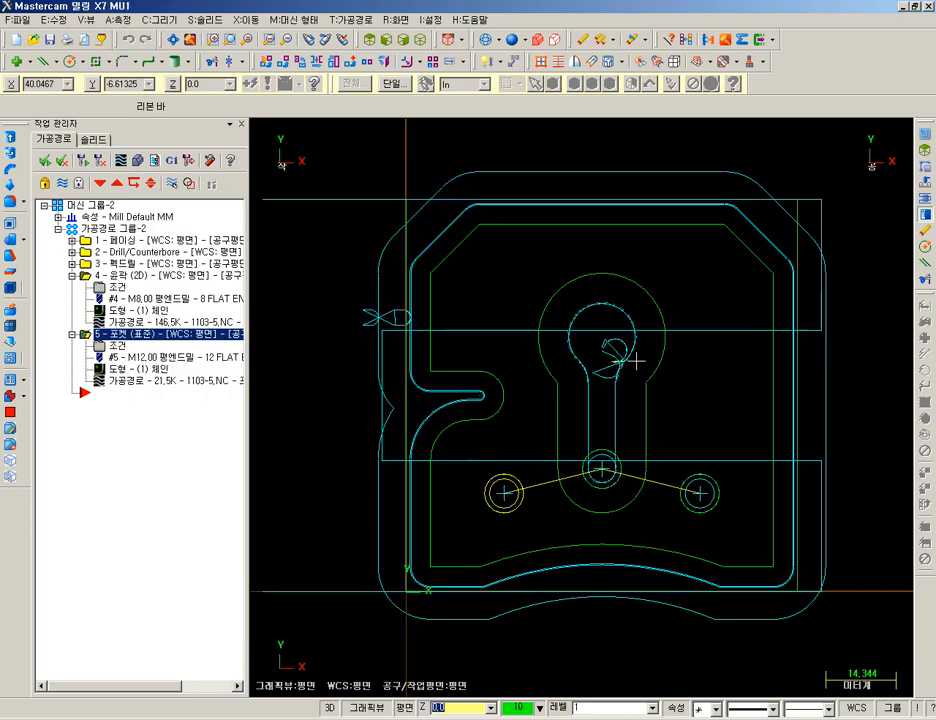
Examine the keyhole pocket toolpath in a tilted view and step through its backplot to the final depth
scroll(636, 362, "up", 1)
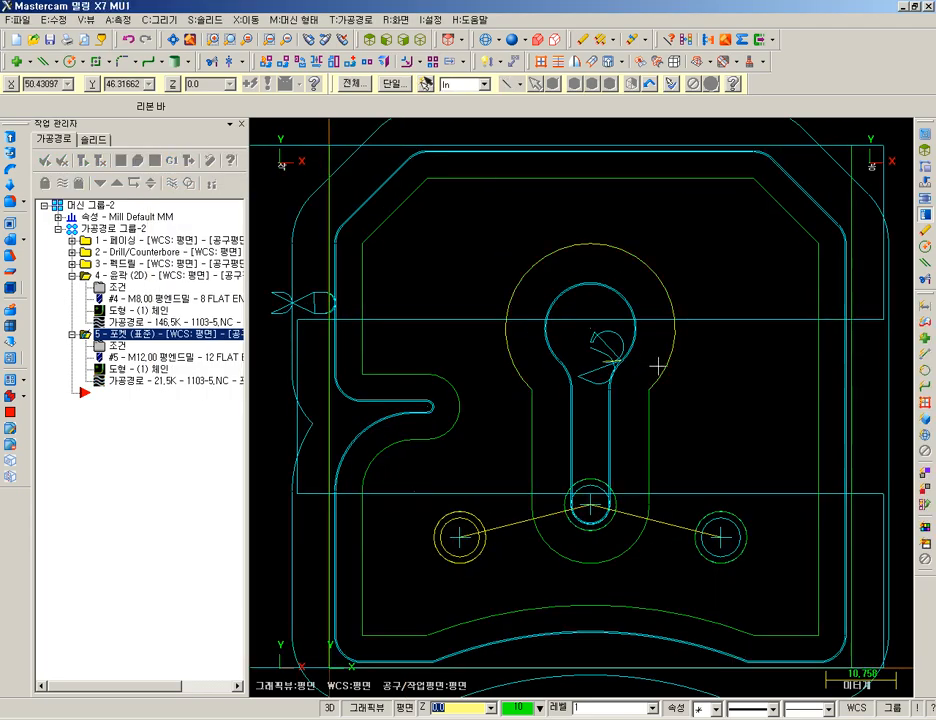
middle_click_drag(668, 406, 657, 342)
scroll(637, 353, "up", 5)
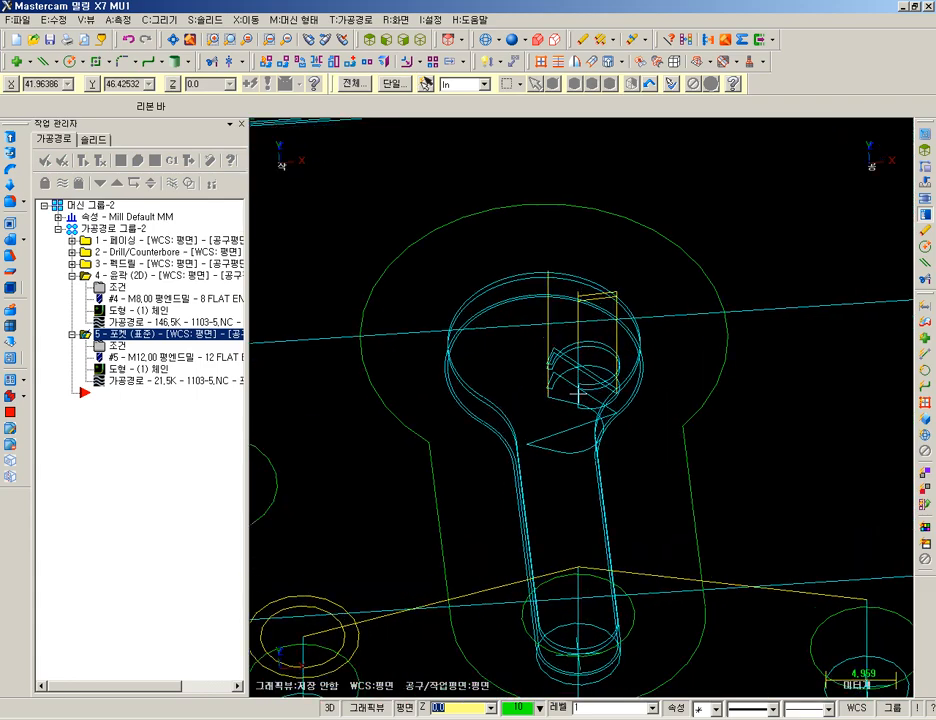
scroll(577, 408, "down", 3)
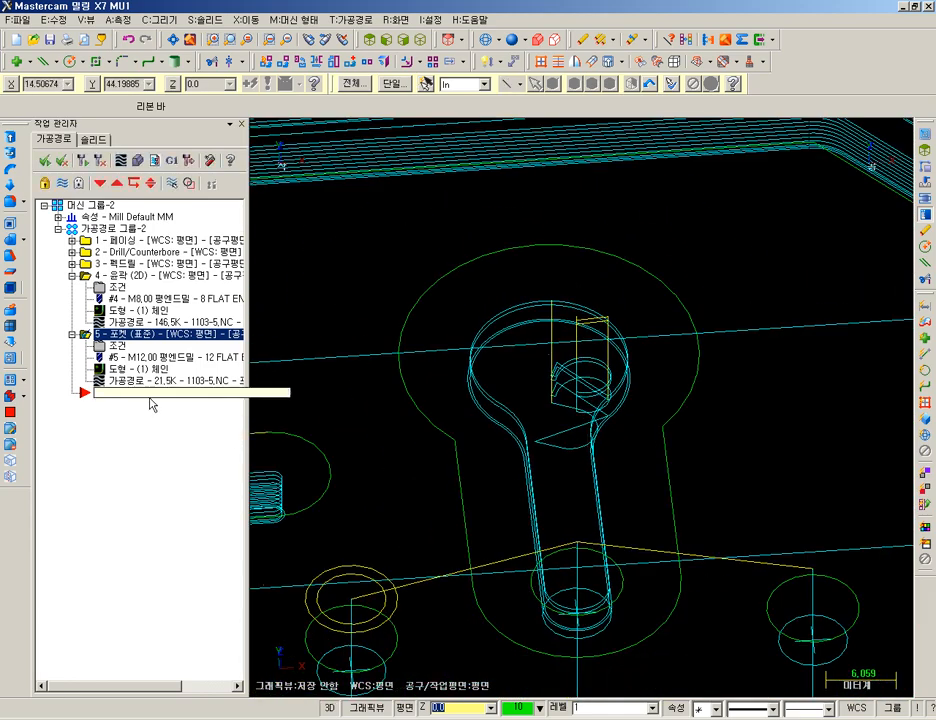
left_click(154, 161)
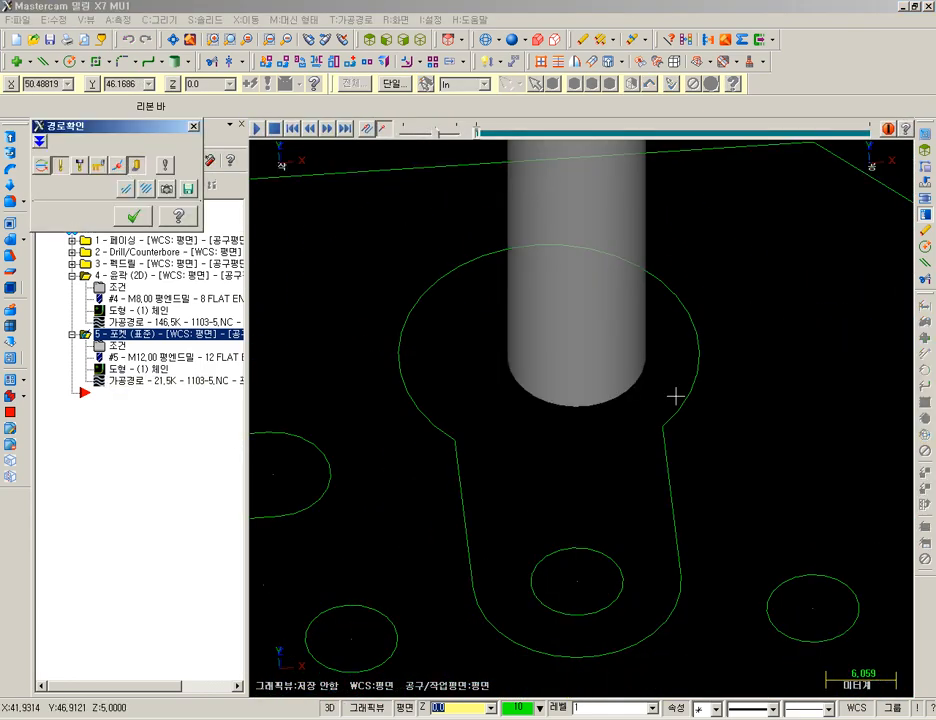
key("s")
key("s")
key("s")
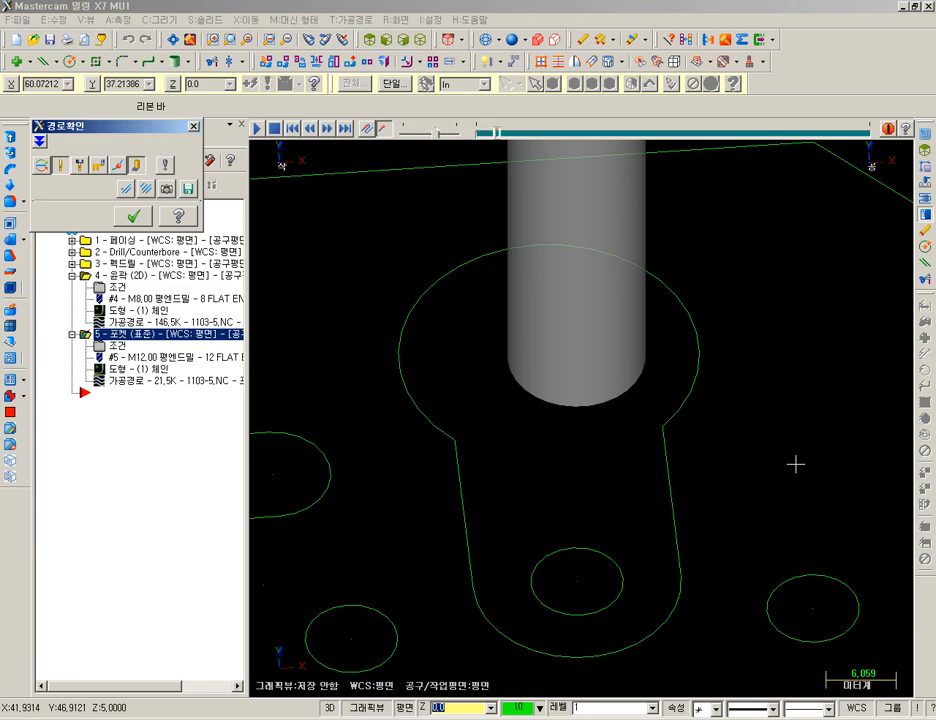
key("s")
key("s")
key("s")
key("s")
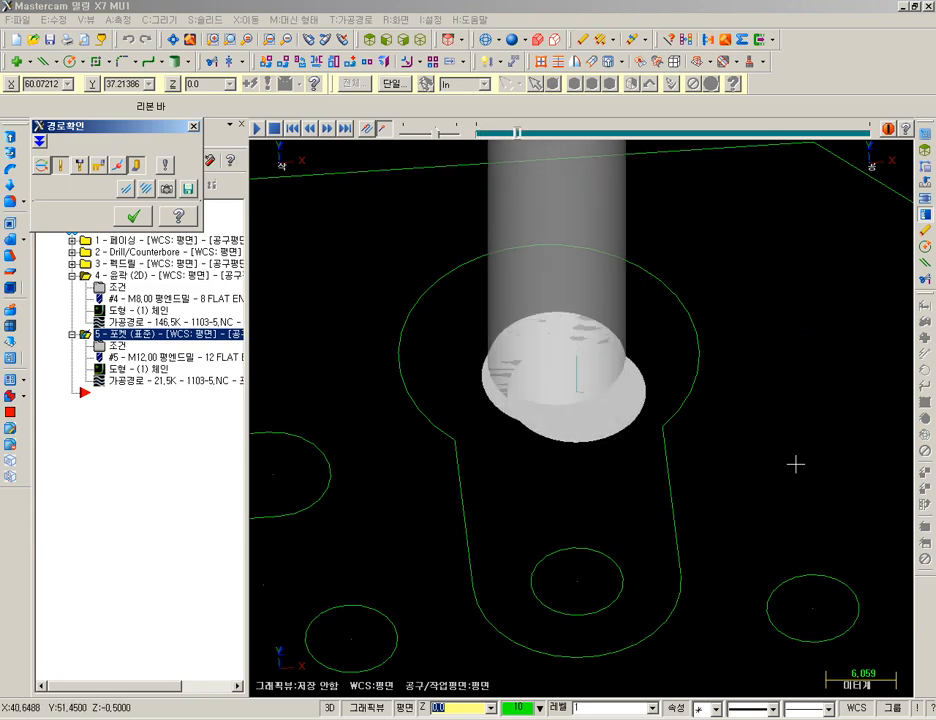
key("s")
key("s")
key("s")
key("s")
key("s")
key("s")
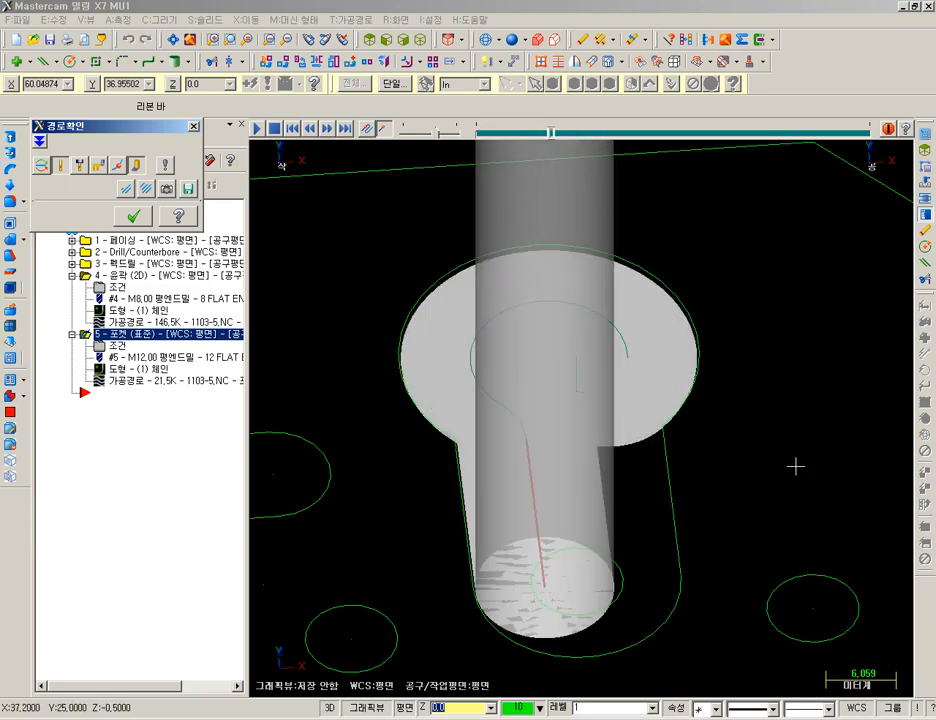
key("s")
key("s")
key("s")
key("s")
key("s")
key("s")
key("s")
key("s")
key("s")
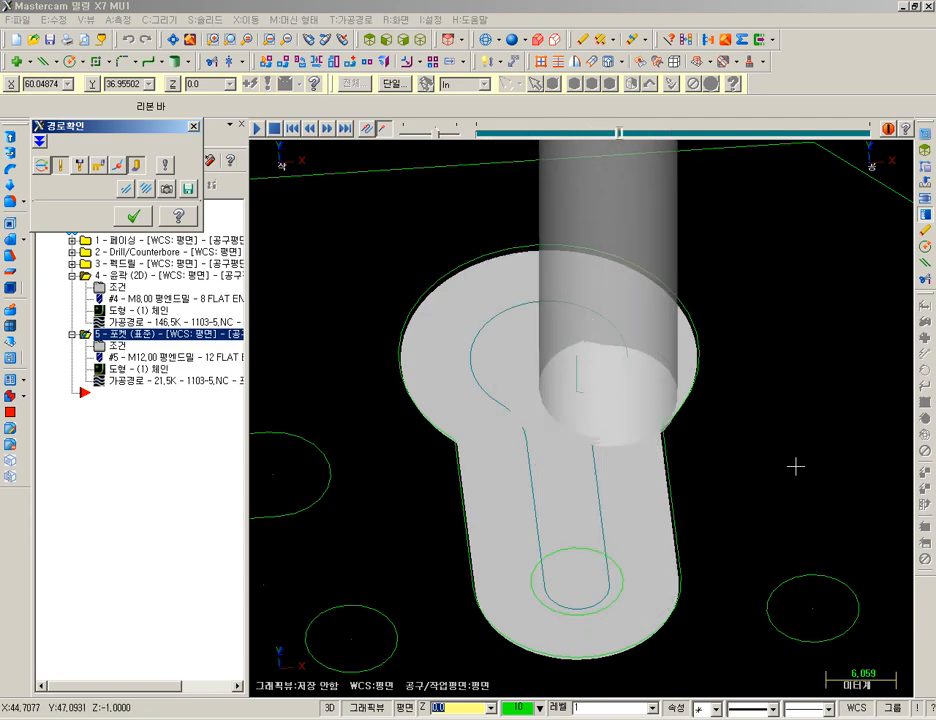
key("s")
key("s")
key("s")
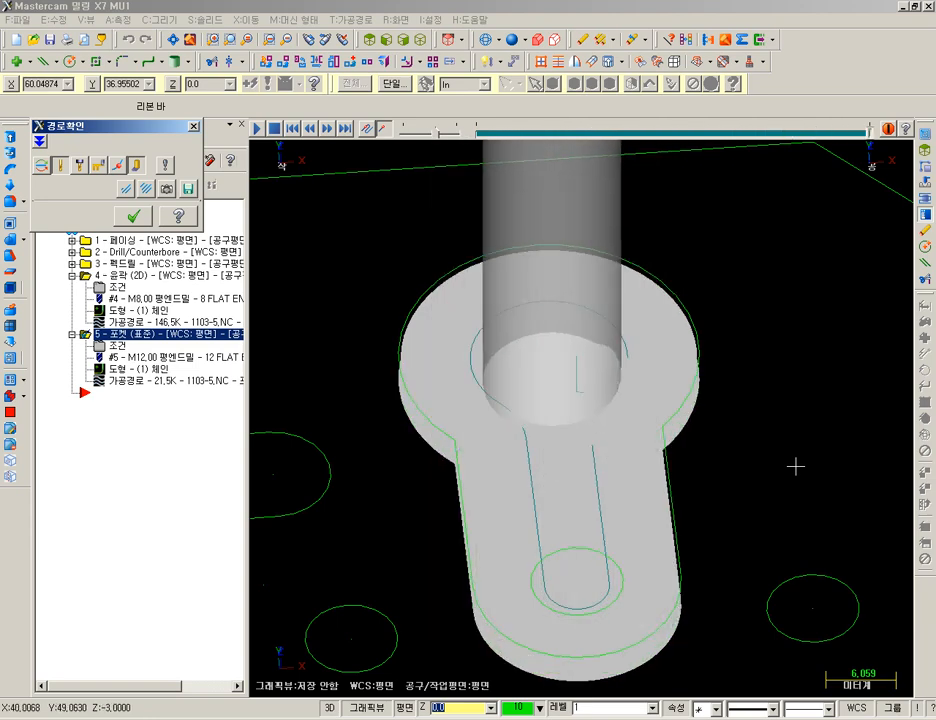
left_click(133, 216)
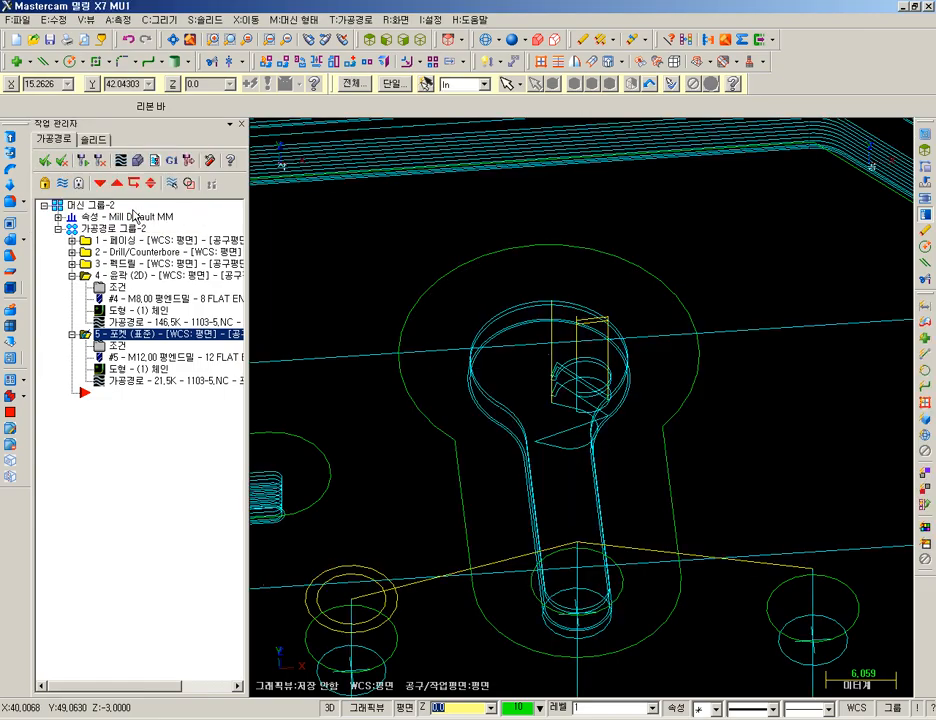
scroll(462, 386, "down", 3)
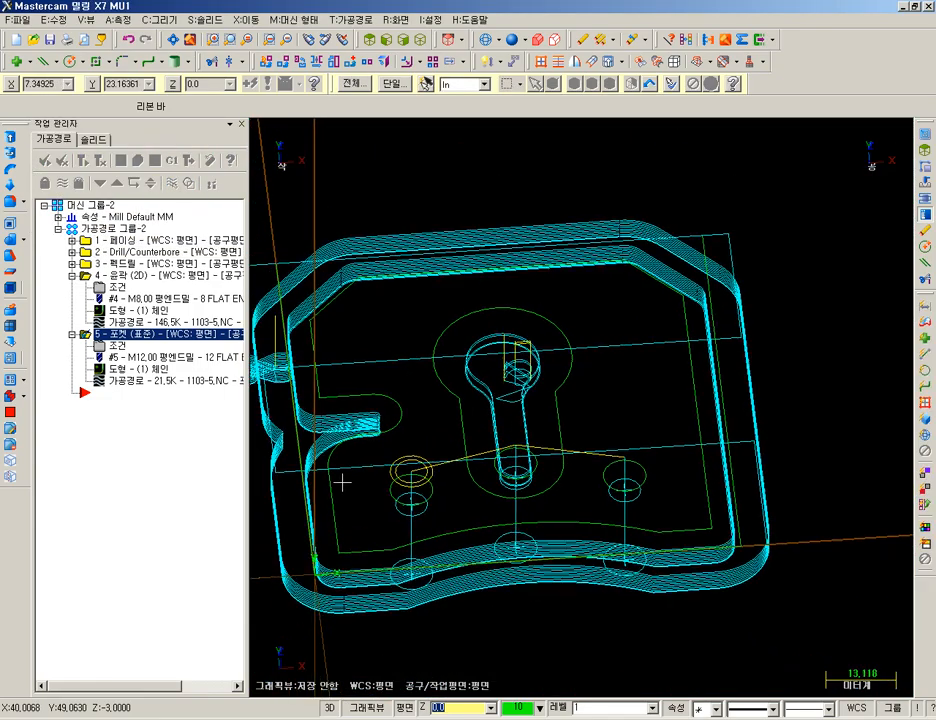
scroll(342, 483, "up", 2)
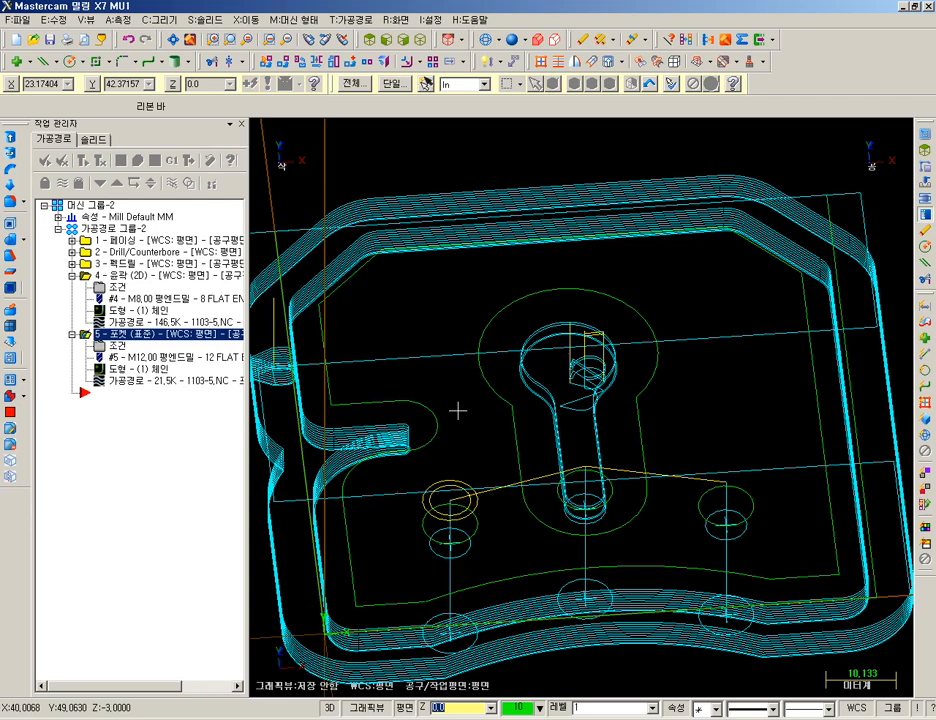
Post-process all the toolpath operations and save the NC program as 1103-5
scroll(590, 358, "down", 2)
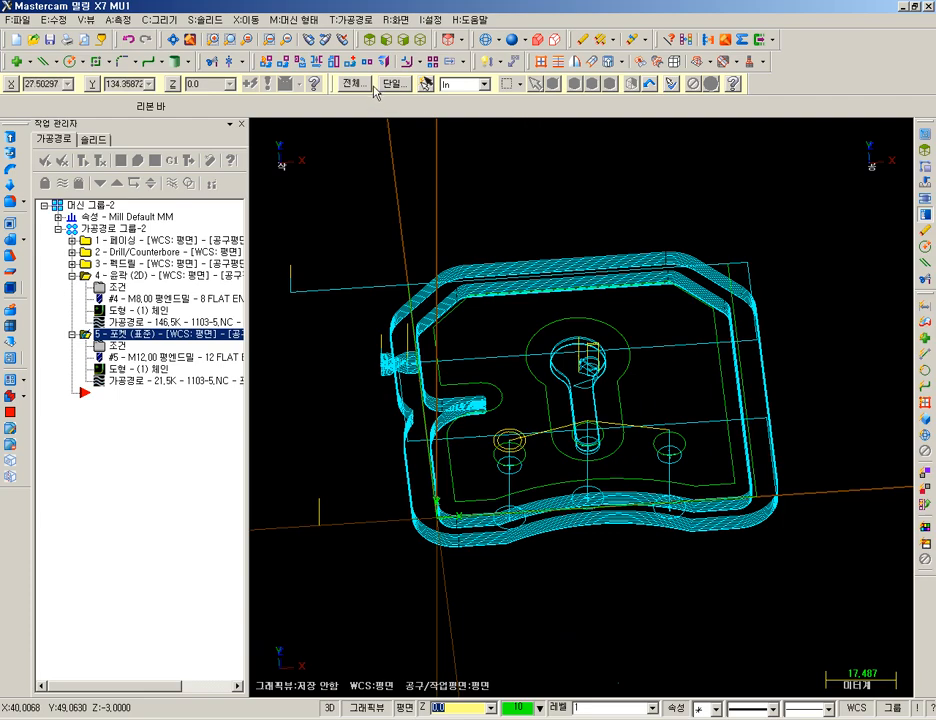
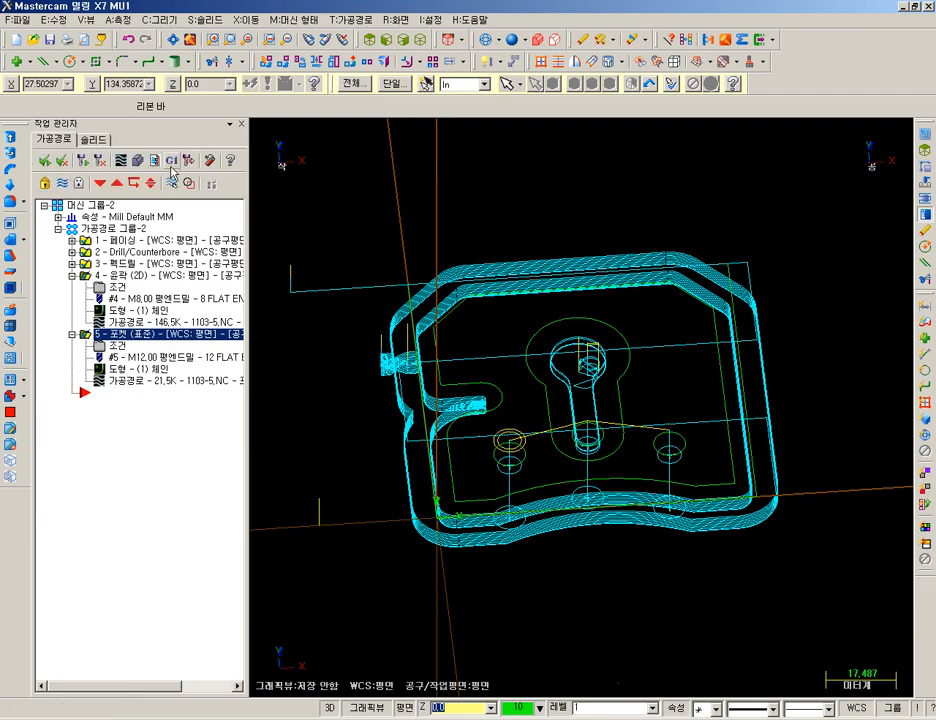
left_click(172, 166)
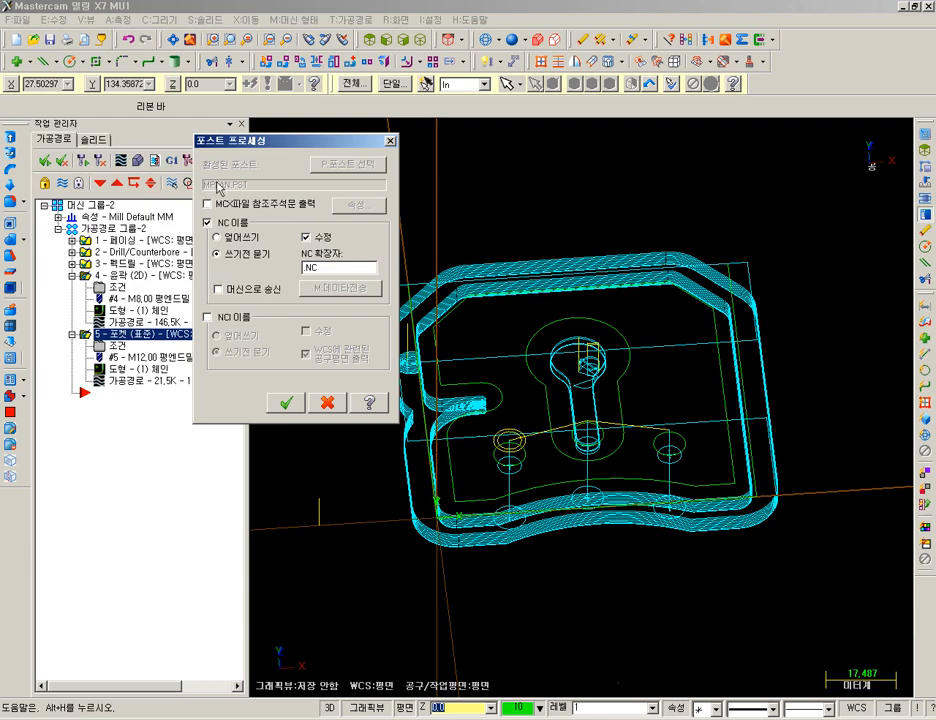
left_click(289, 403)
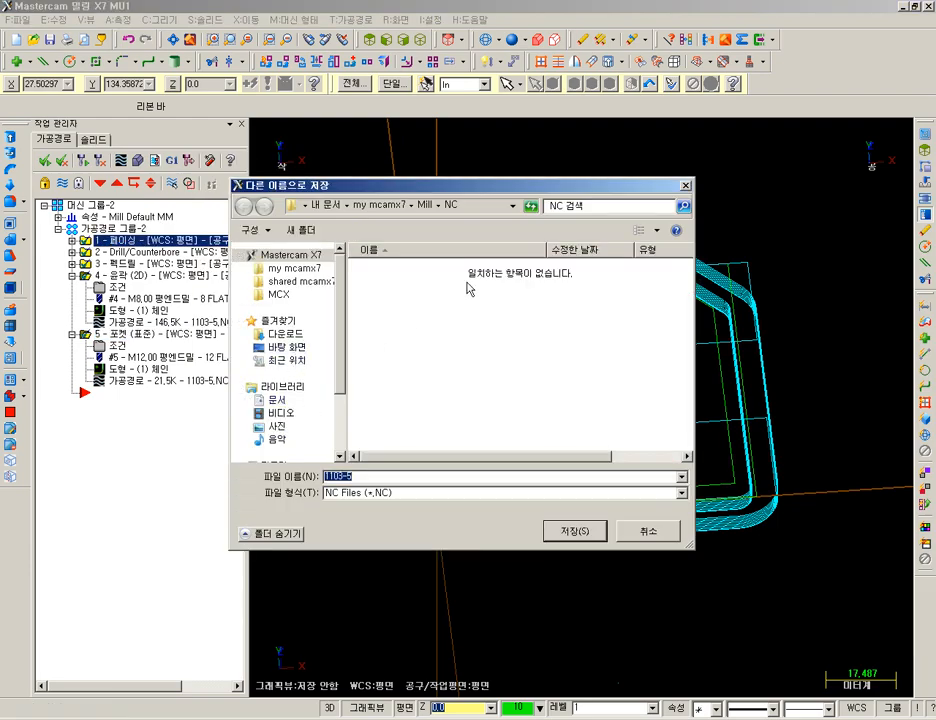
left_click(592, 532)
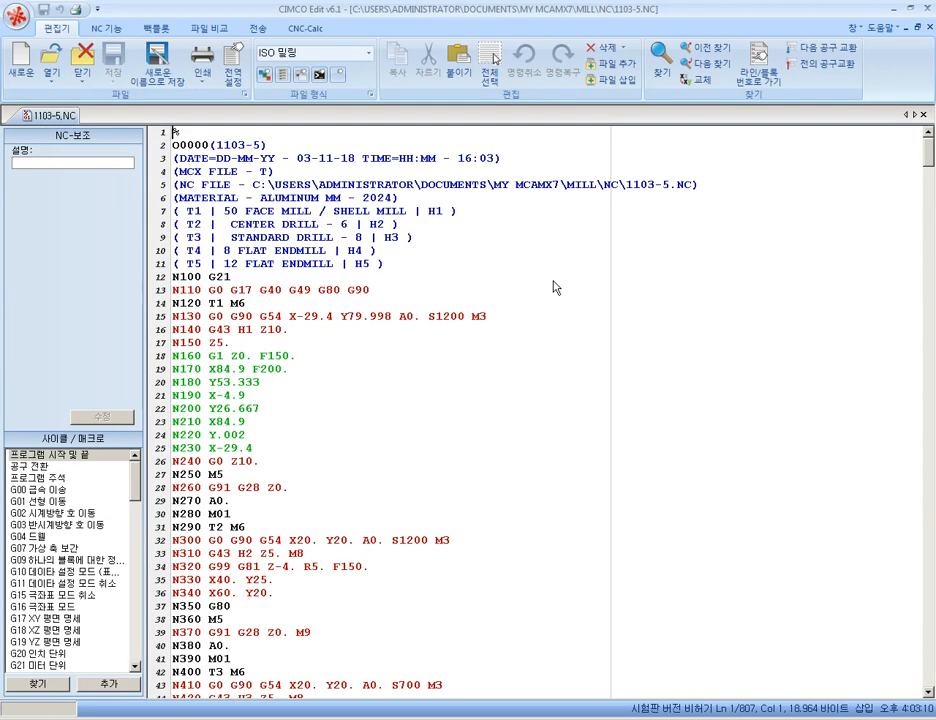
Examine the generated NC code in CIMCO Edit and browse its NC function, backplot and file commands
left_click(455, 404)
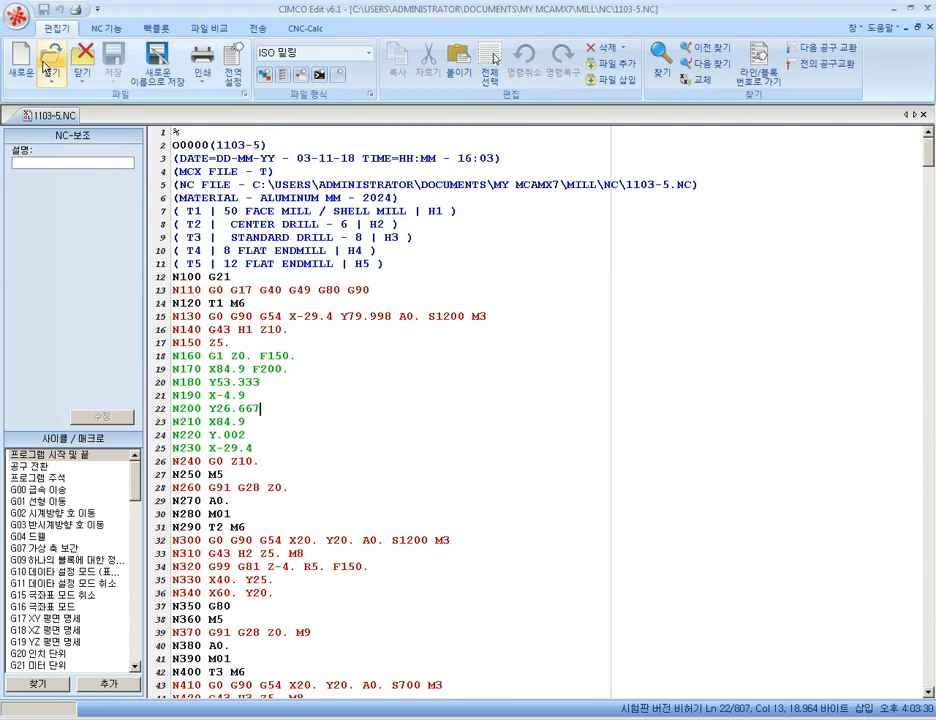
left_click(101, 29)
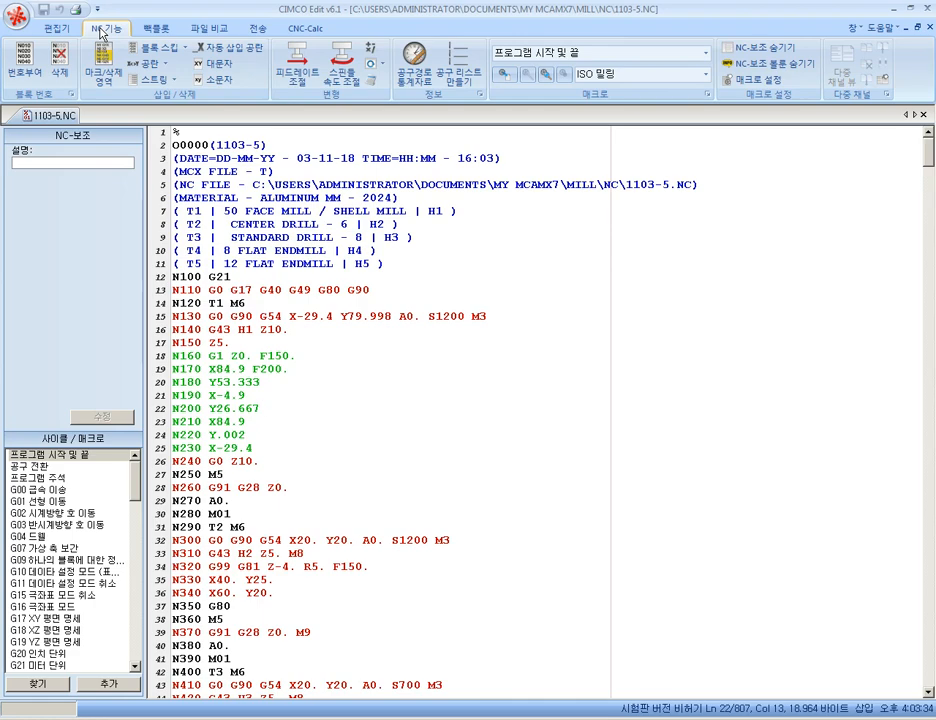
left_click(317, 289)
left_click(162, 31)
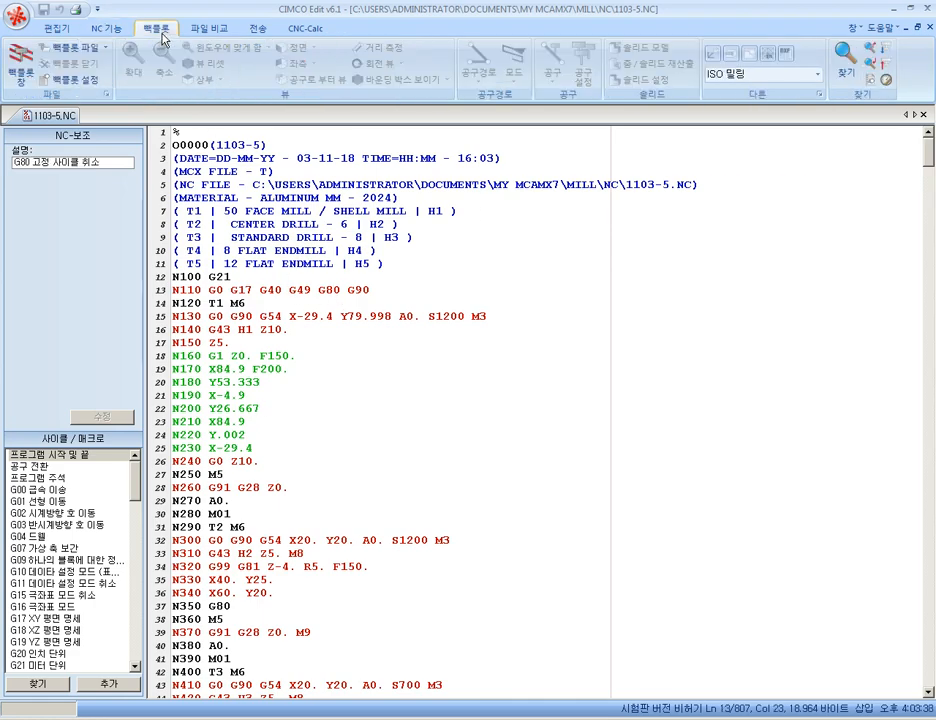
scroll(162, 38, "down", 2)
left_click(57, 30)
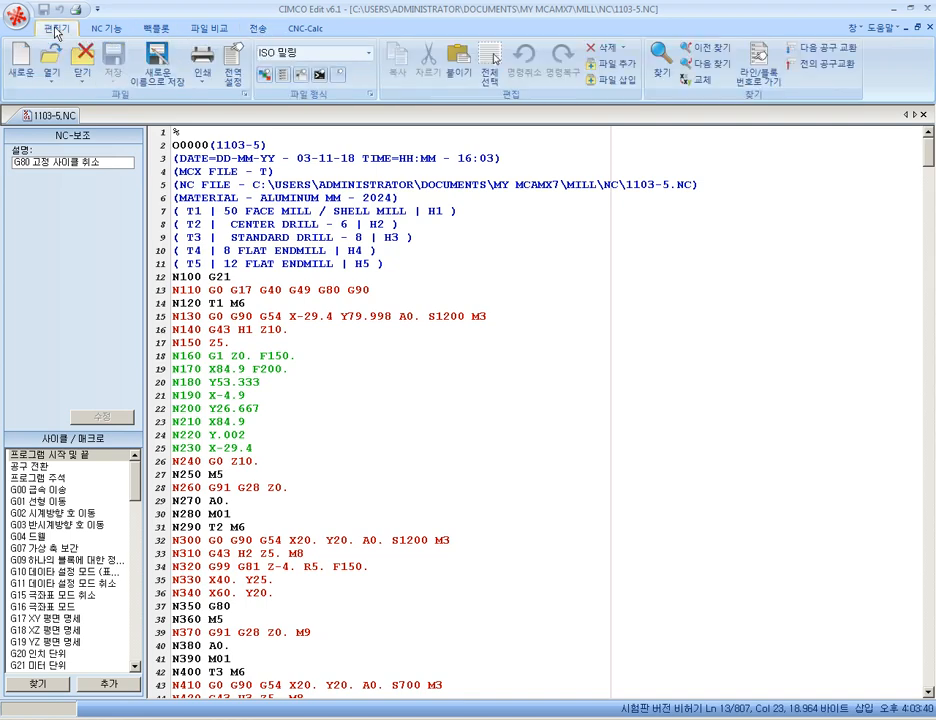
left_click(16, 18)
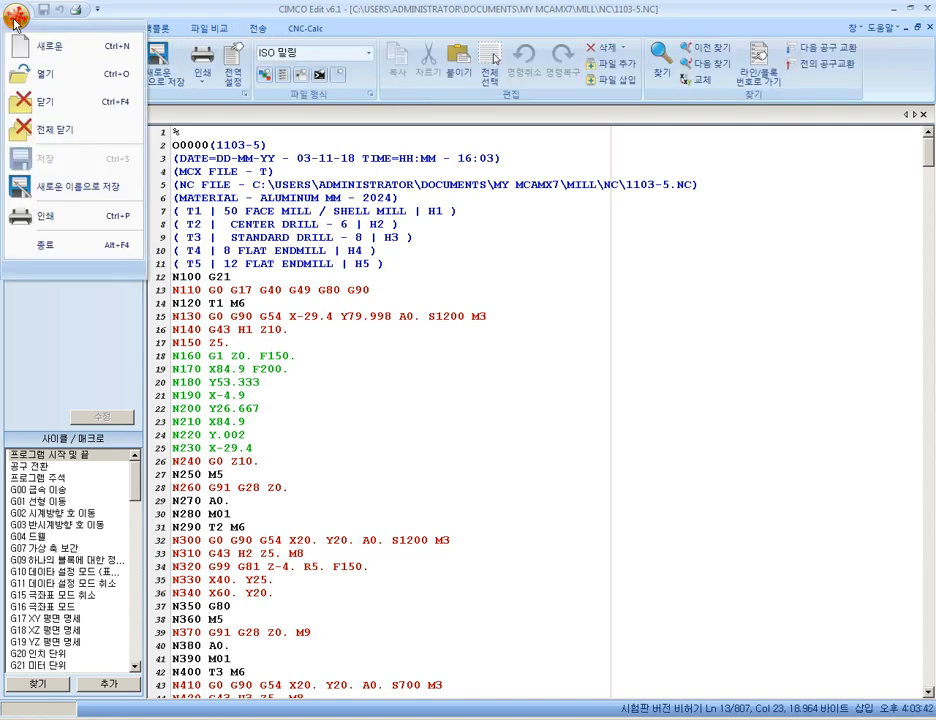
left_click(593, 466)
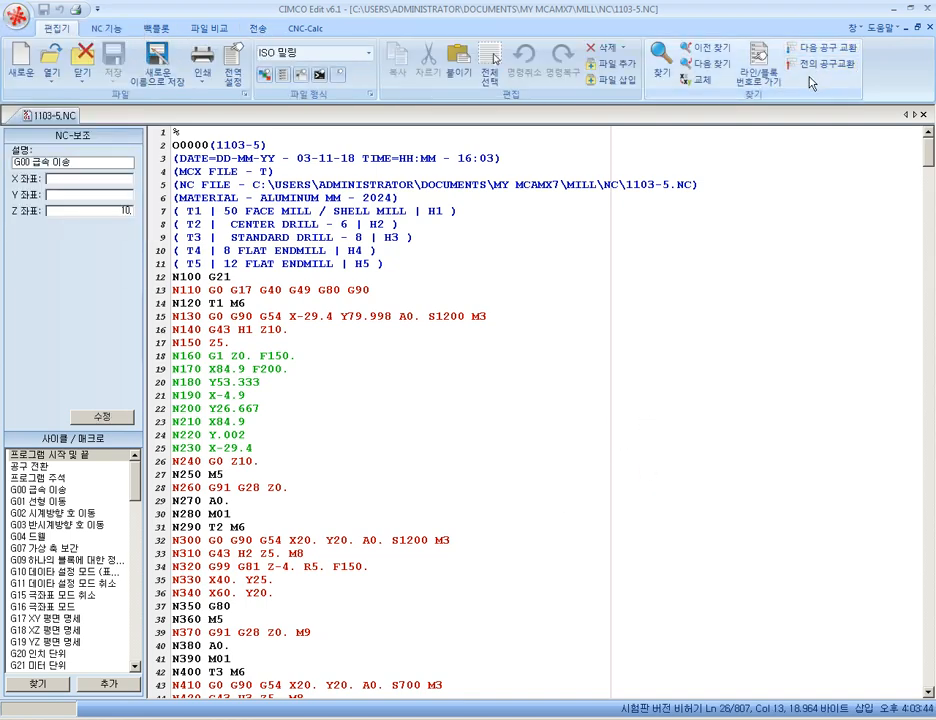
Switch back to Mastercam and inspect the current stock block around the plate in the Verify simulator
key("alt+Tab")
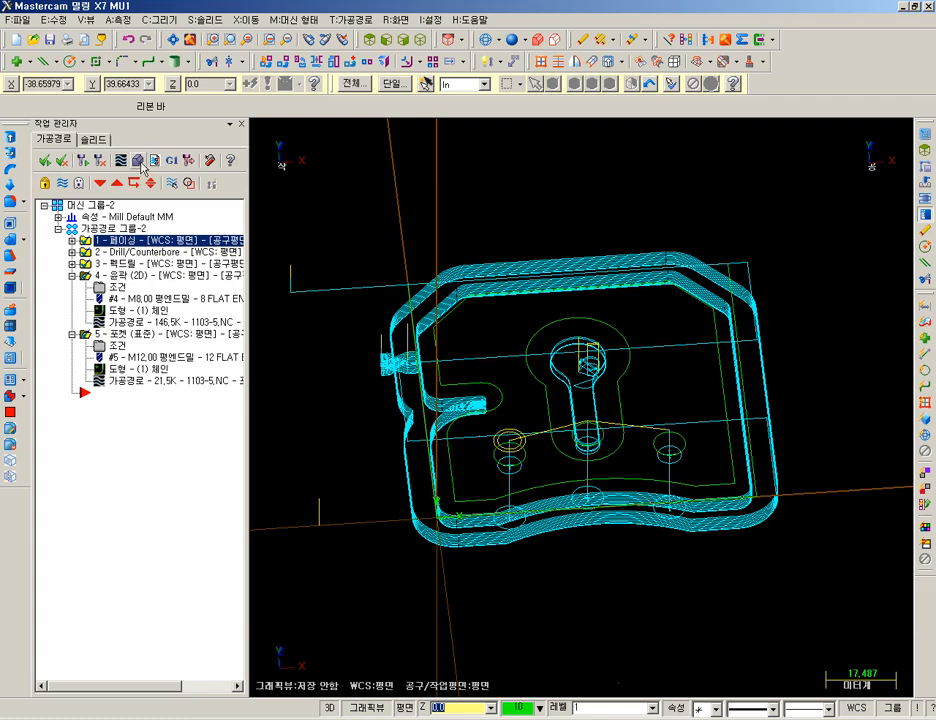
left_click(138, 161)
scroll(283, 421, "down", 3)
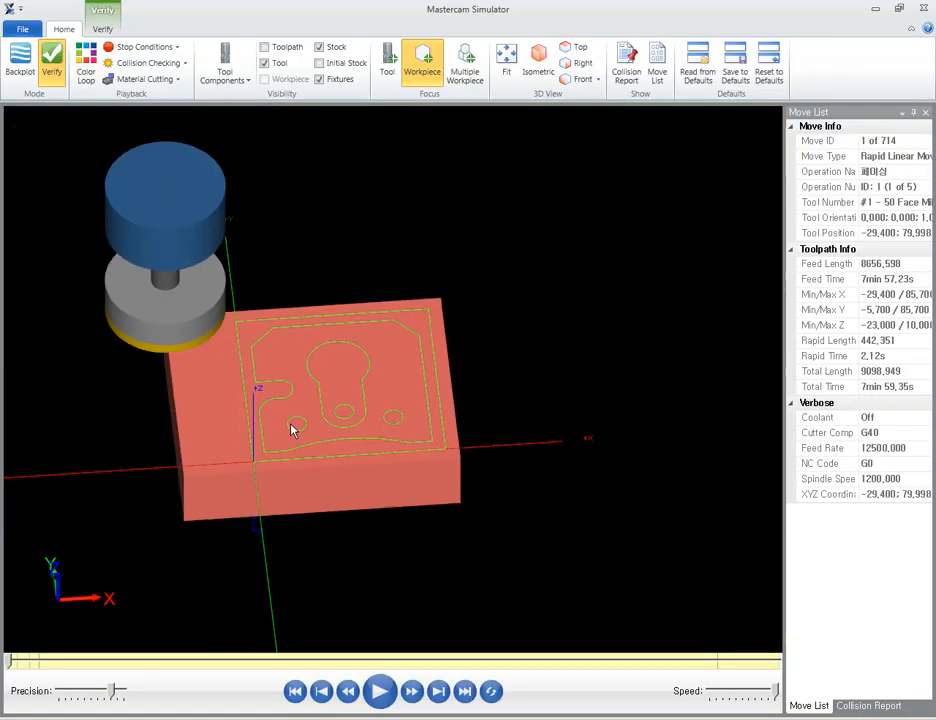
scroll(202, 319, "up", 3)
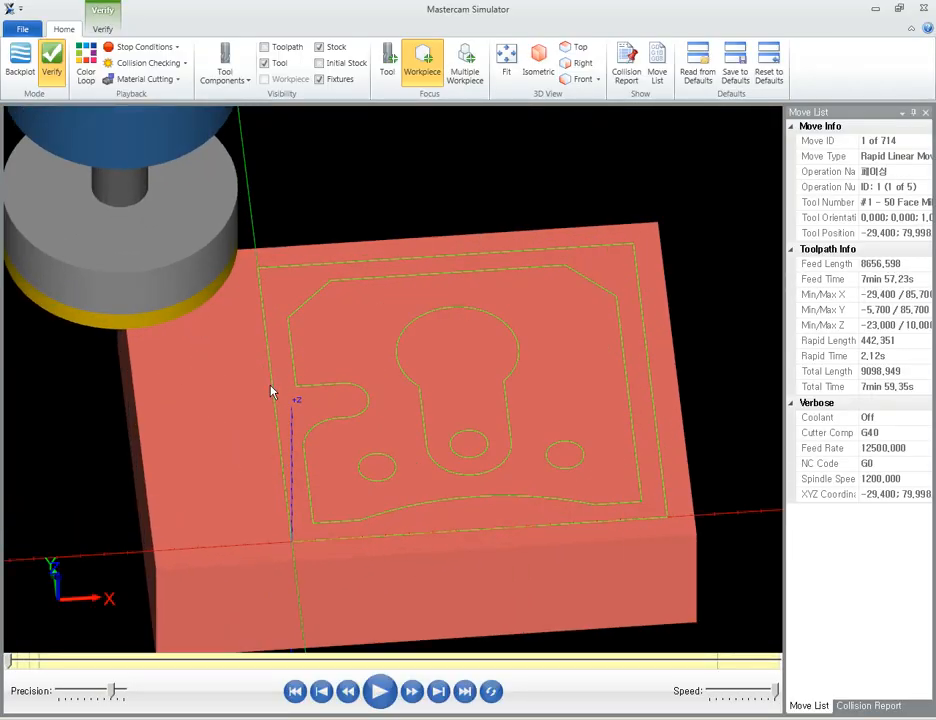
middle_click_drag(265, 402, 329, 383)
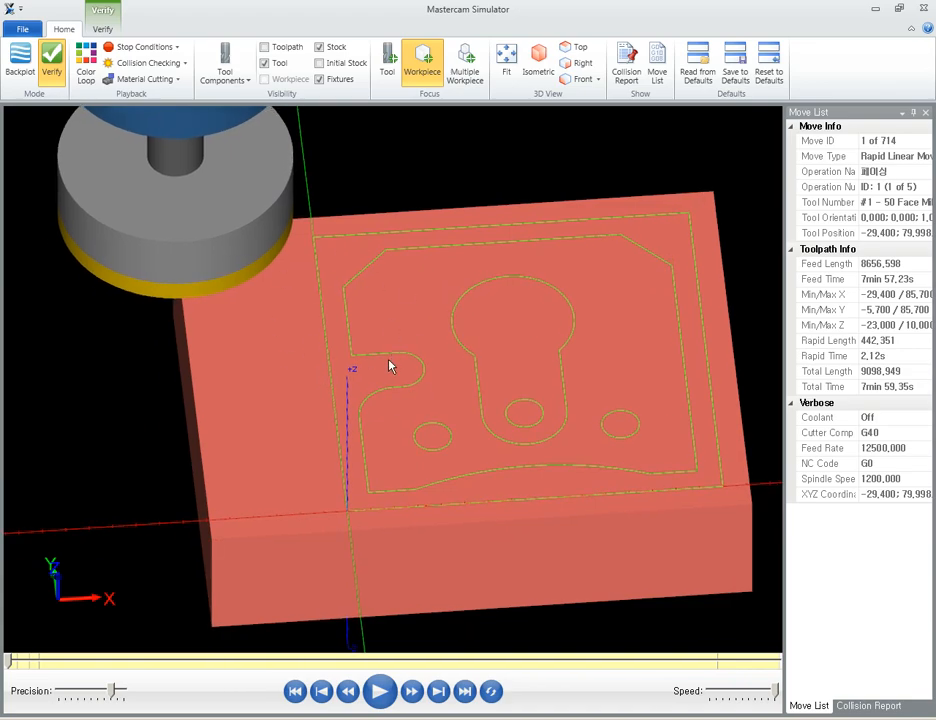
left_click(920, 8)
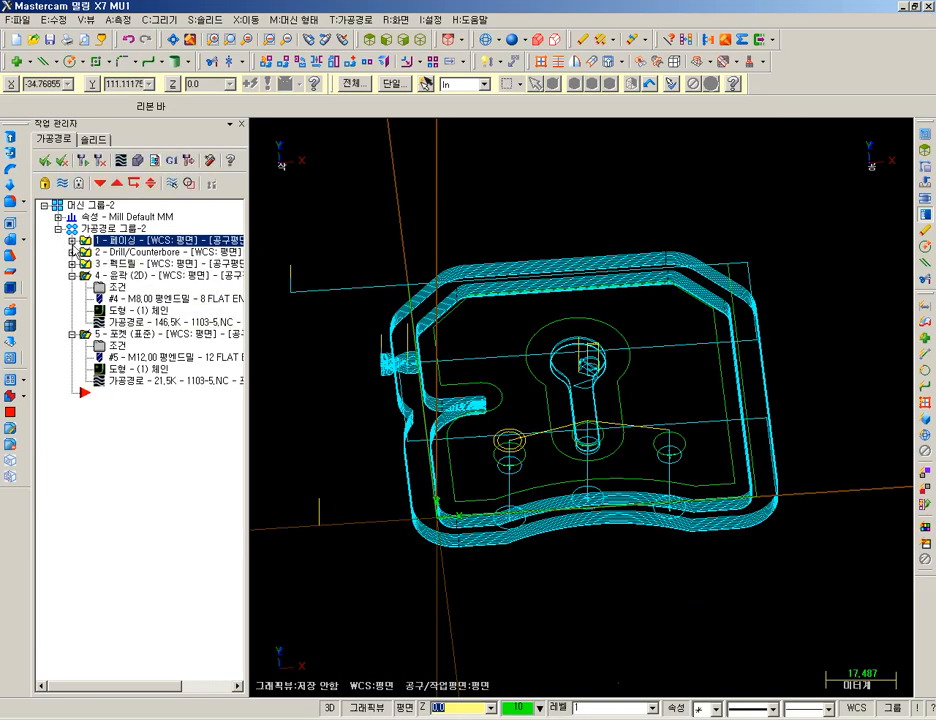
Define the rectangular stock in the machine group's stock setup from the plate's opposite corners at 0,0 and 80,80
left_click(58, 217)
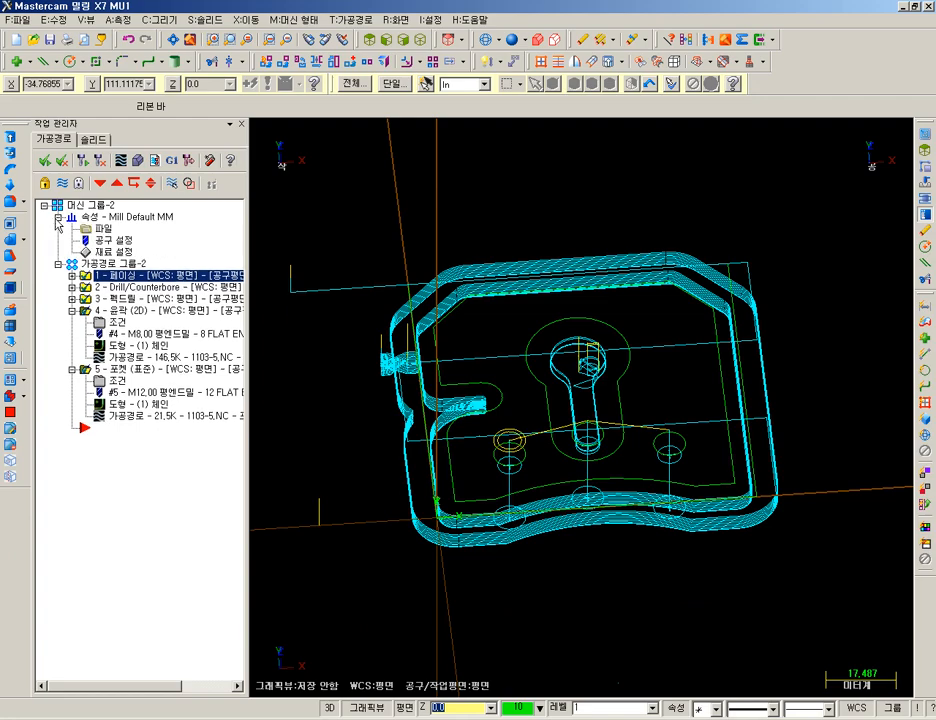
double_click(124, 252)
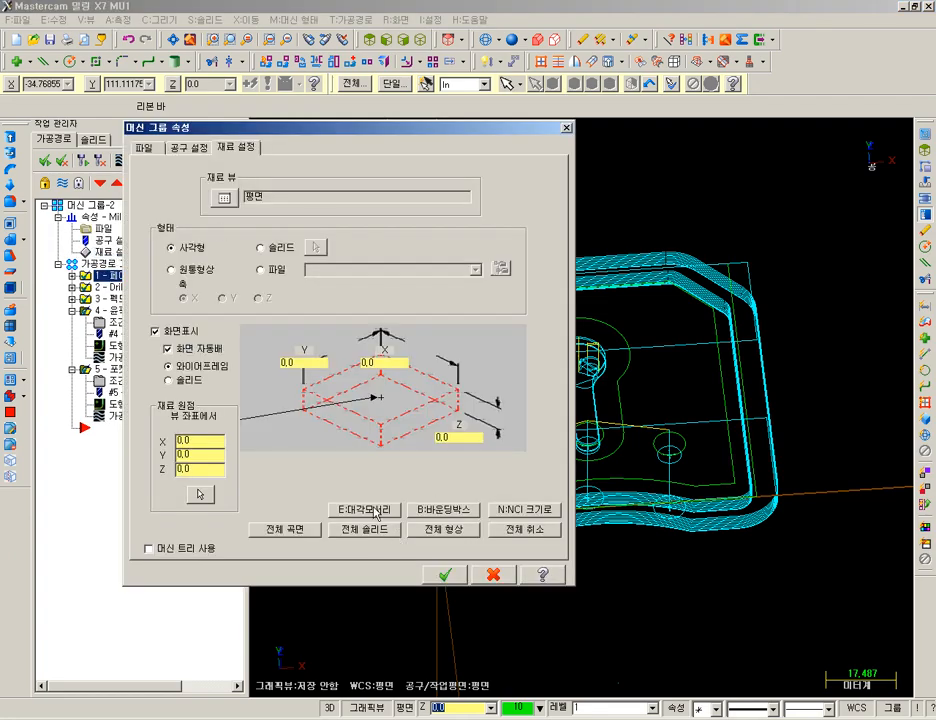
left_click(373, 511)
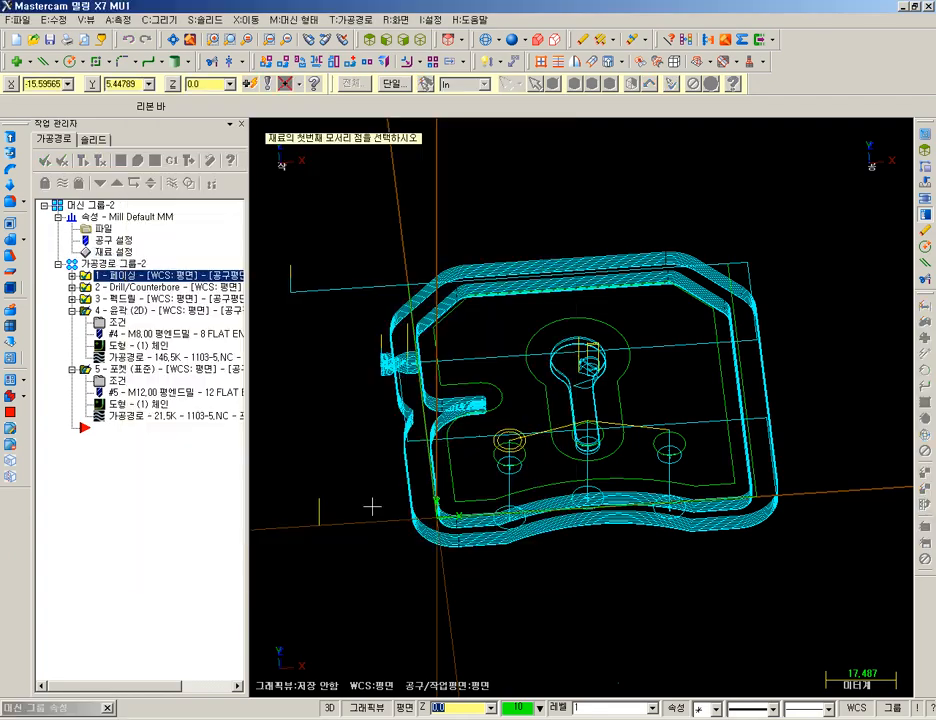
left_click(439, 518)
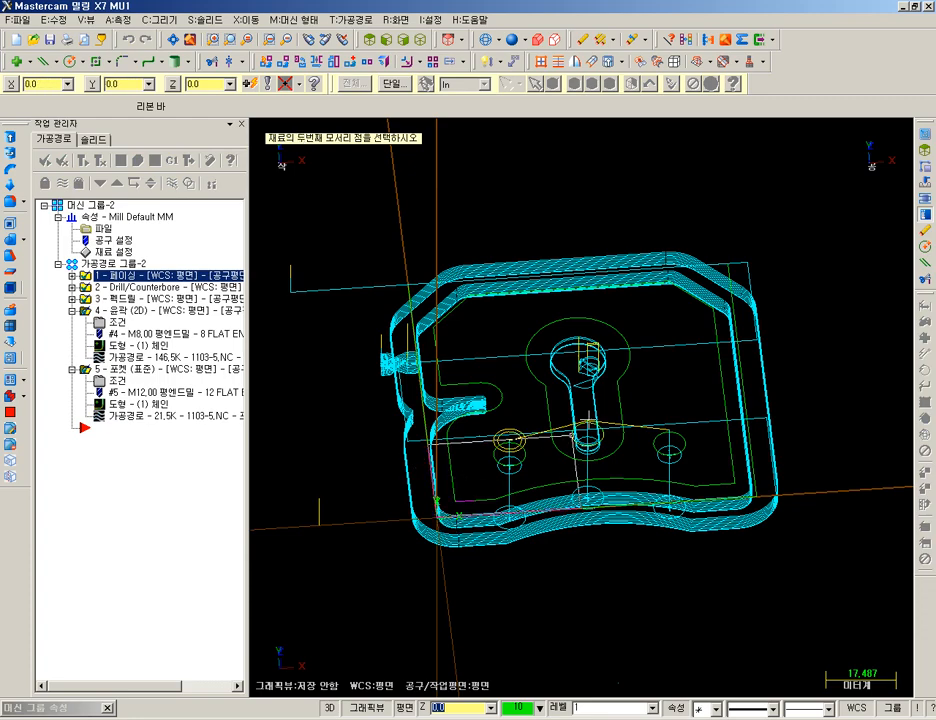
left_click(728, 266)
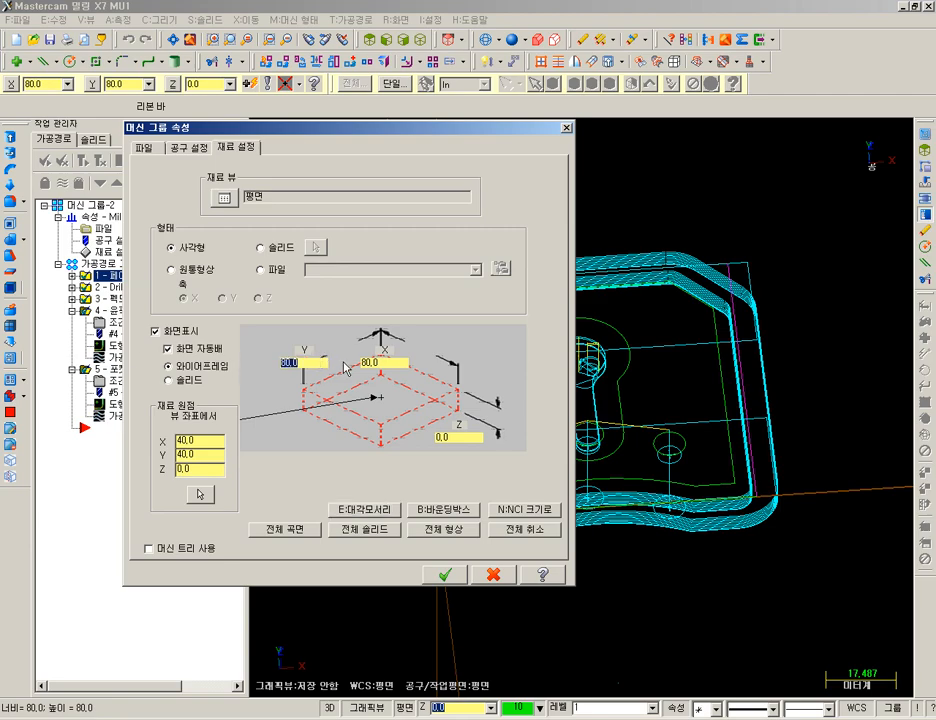
Set the stock's Z thickness to 20 and its origin Z to 1, and accept the stock setup
double_click(394, 364)
left_click_drag(480, 438, 420, 438)
type("20")
double_click(196, 469)
type("1")
key("Tab")
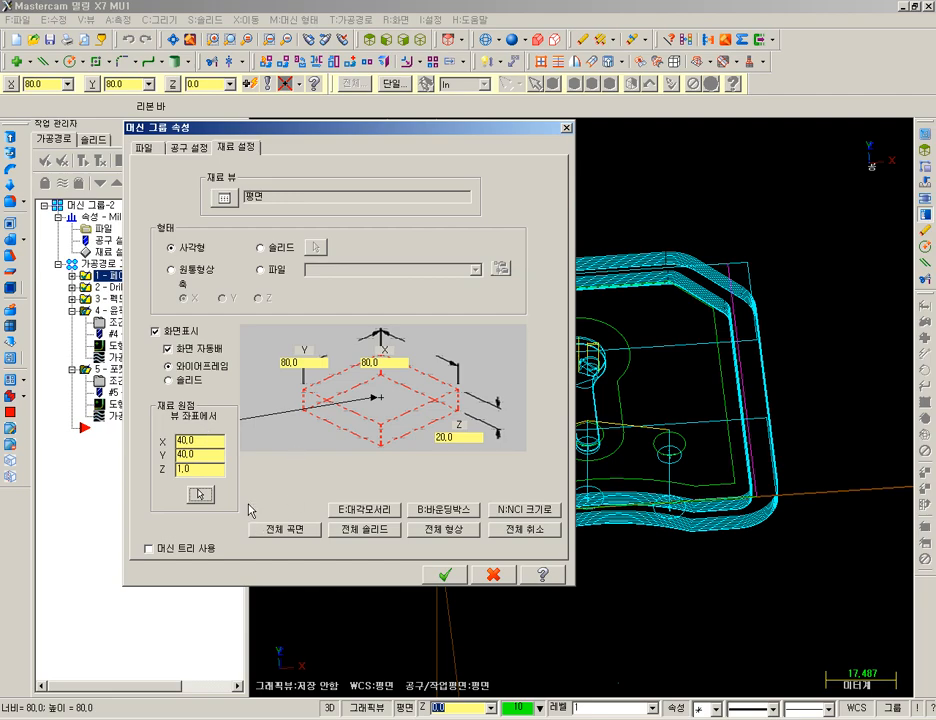
left_click(444, 574)
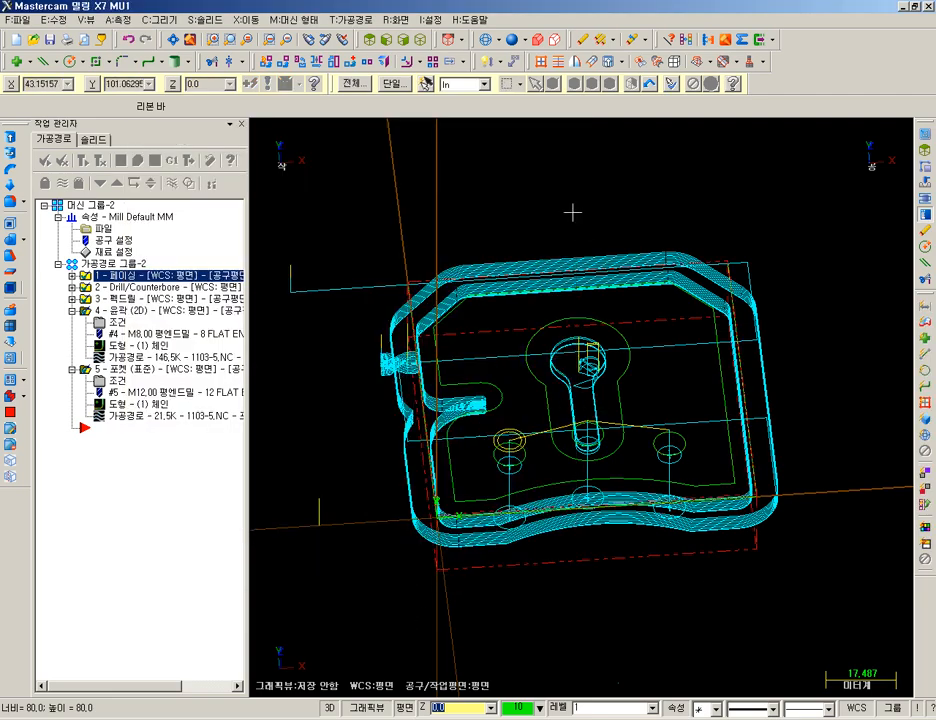
Check the stock boundary's height against the toolpaths in the front view, and return to the isometric view
left_click(387, 39)
scroll(638, 606, "up", 10)
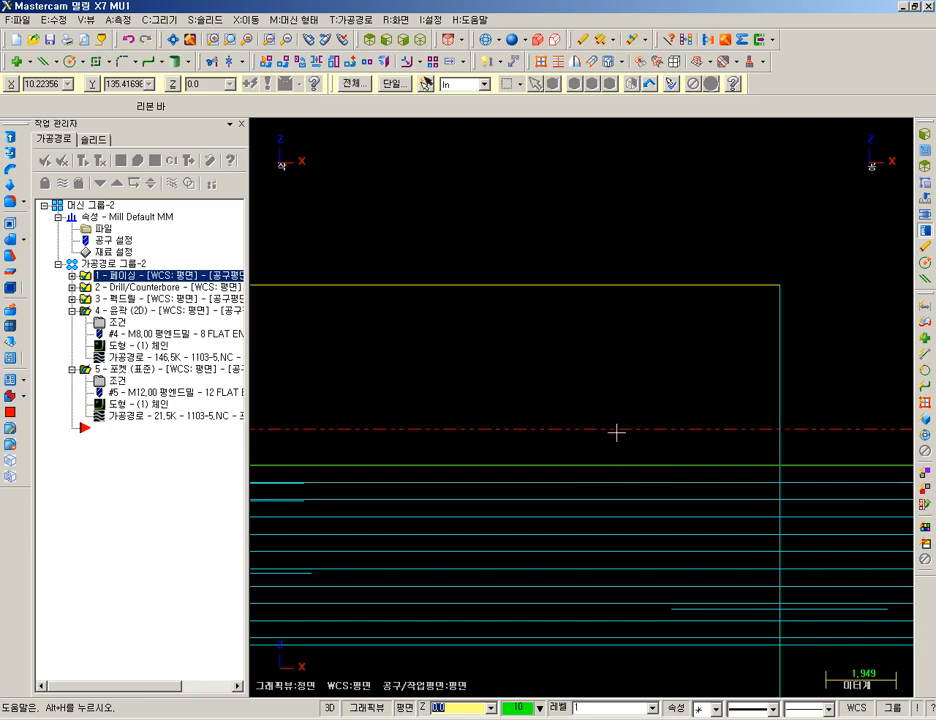
scroll(611, 452, "down", 8)
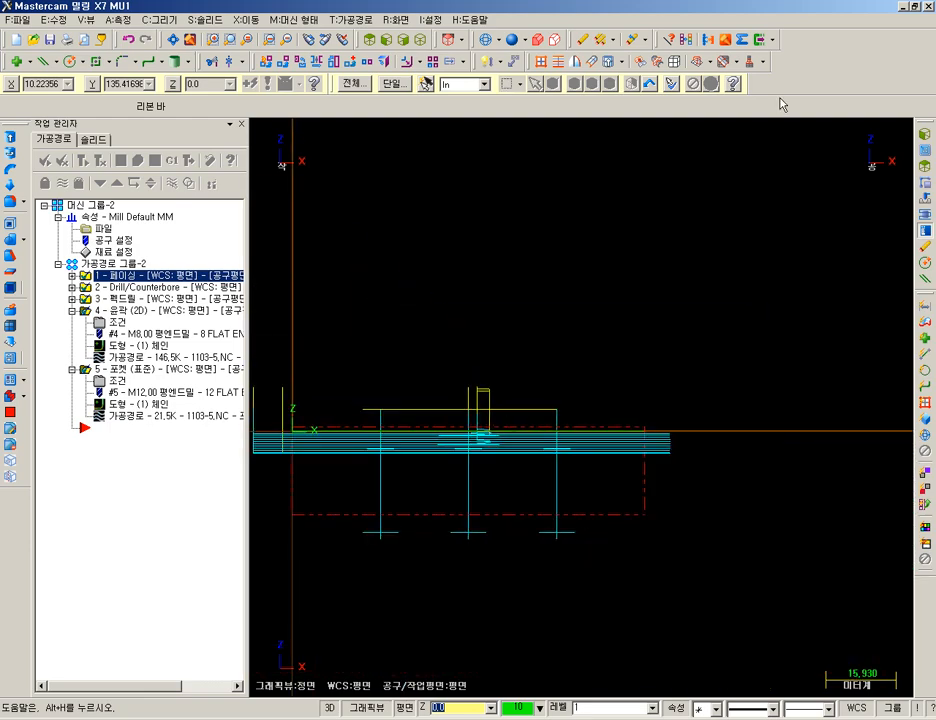
left_click(420, 39)
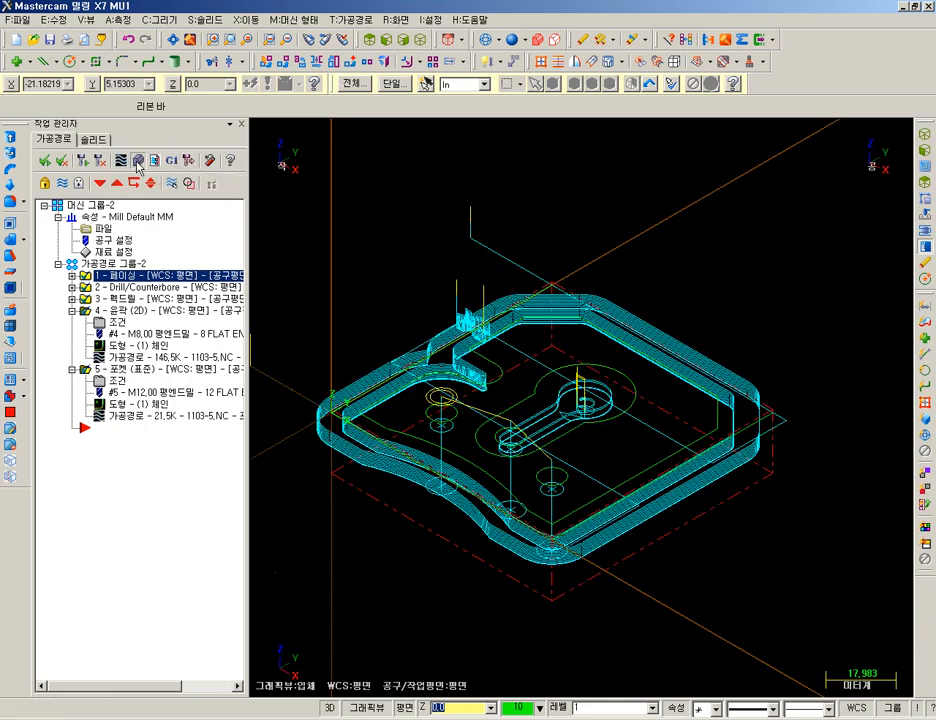
Verify all the operations on the new stock, playing the simulation at reduced speed to the end
left_click(138, 163)
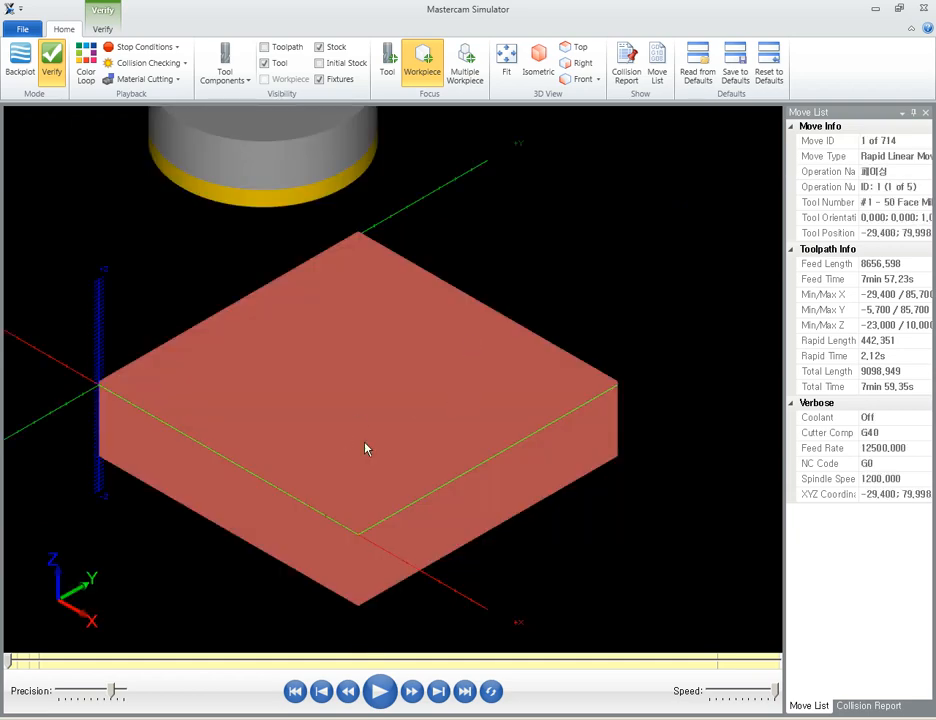
left_click(738, 697)
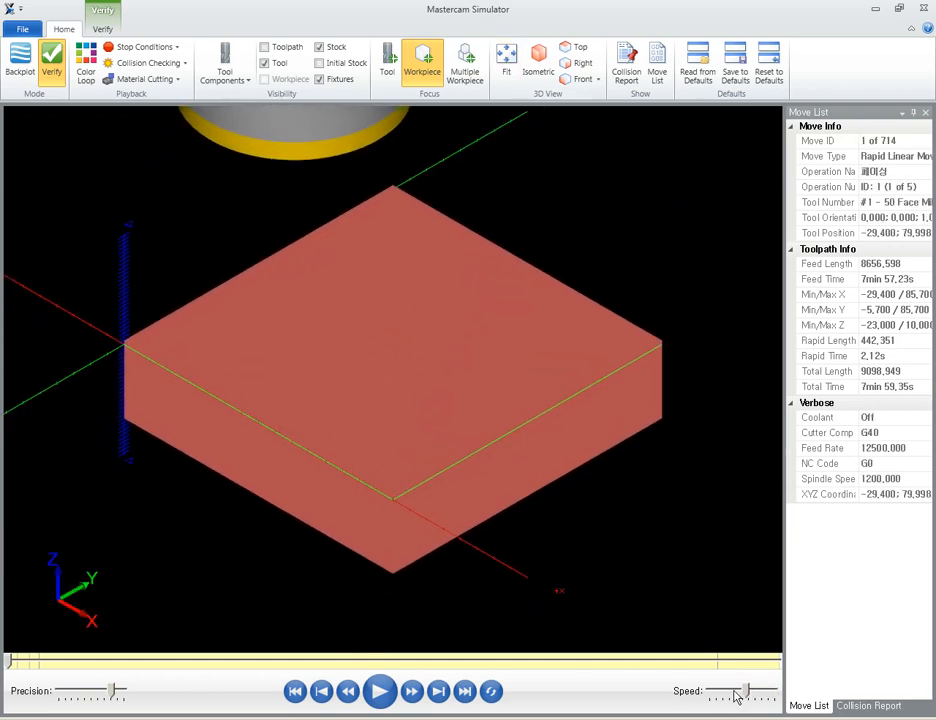
left_click(877, 9)
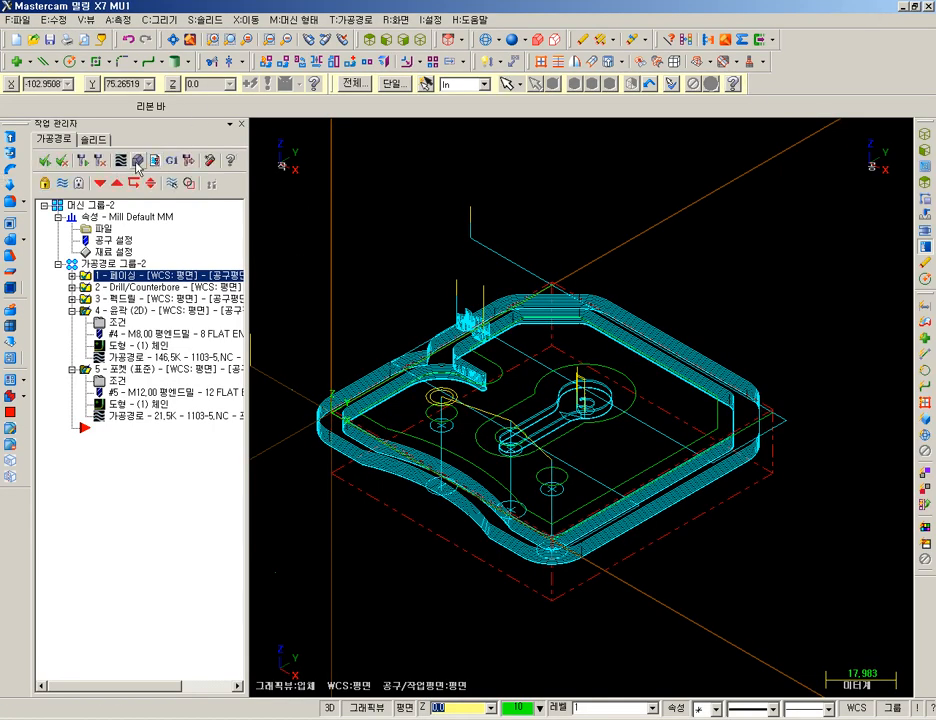
left_click(138, 160)
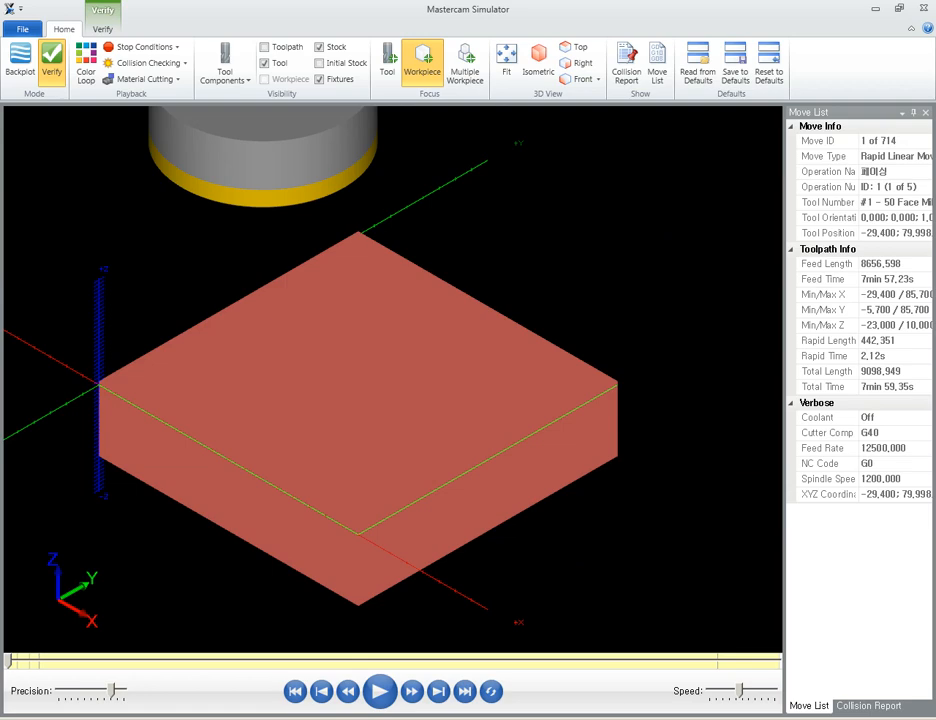
left_click(731, 693)
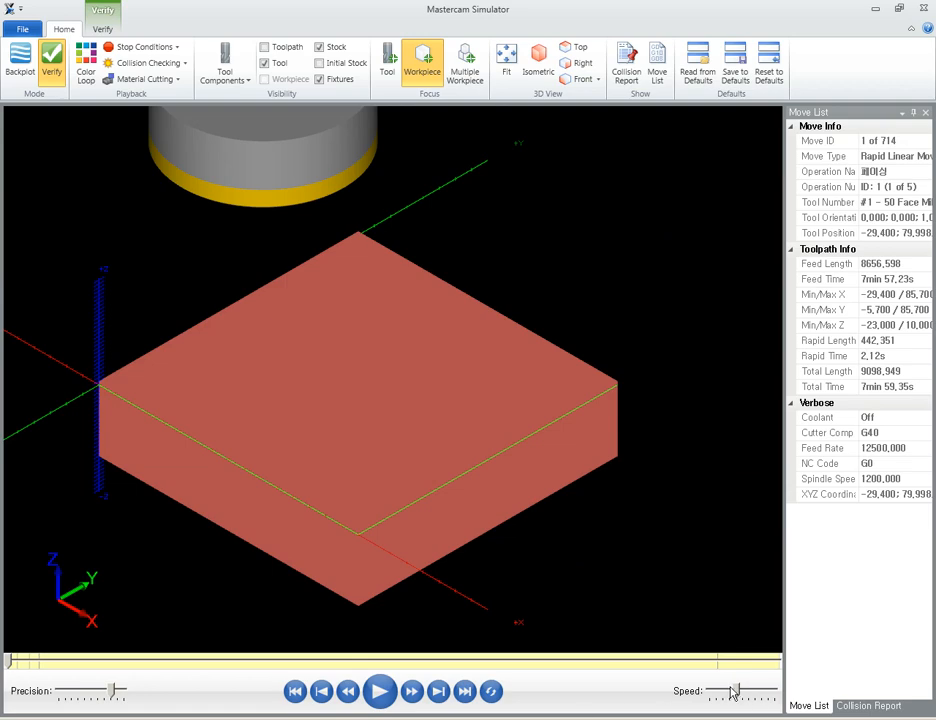
left_click(387, 694)
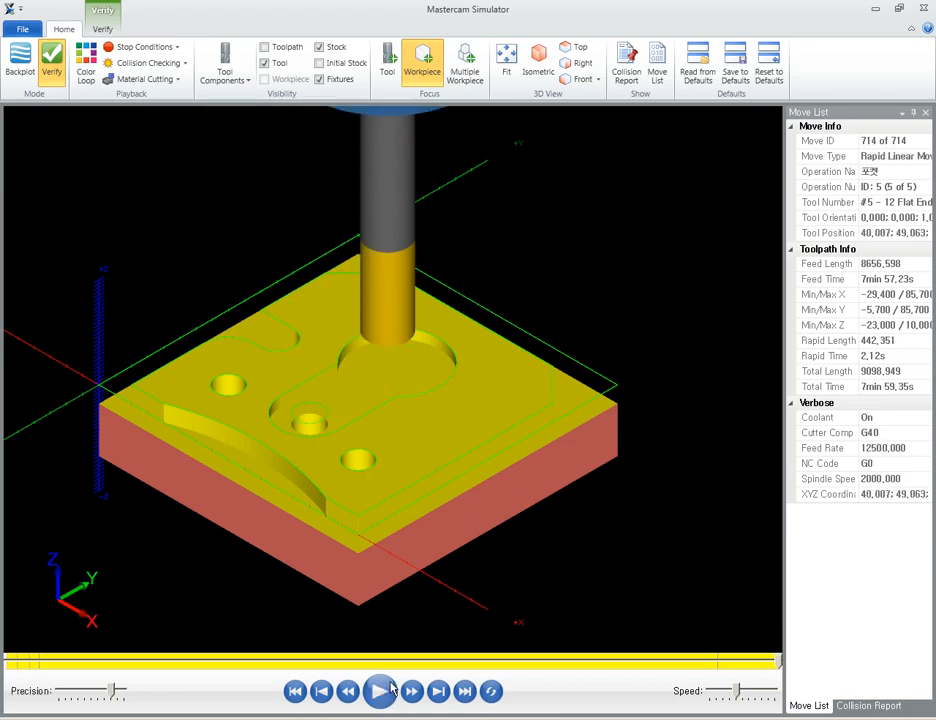
Leave the simulation and review the keyhole pocket's depth cuts and linking parameters, accepting them as they are
left_click(878, 8)
scroll(580, 402, "up", 5)
scroll(574, 467, "up", 6)
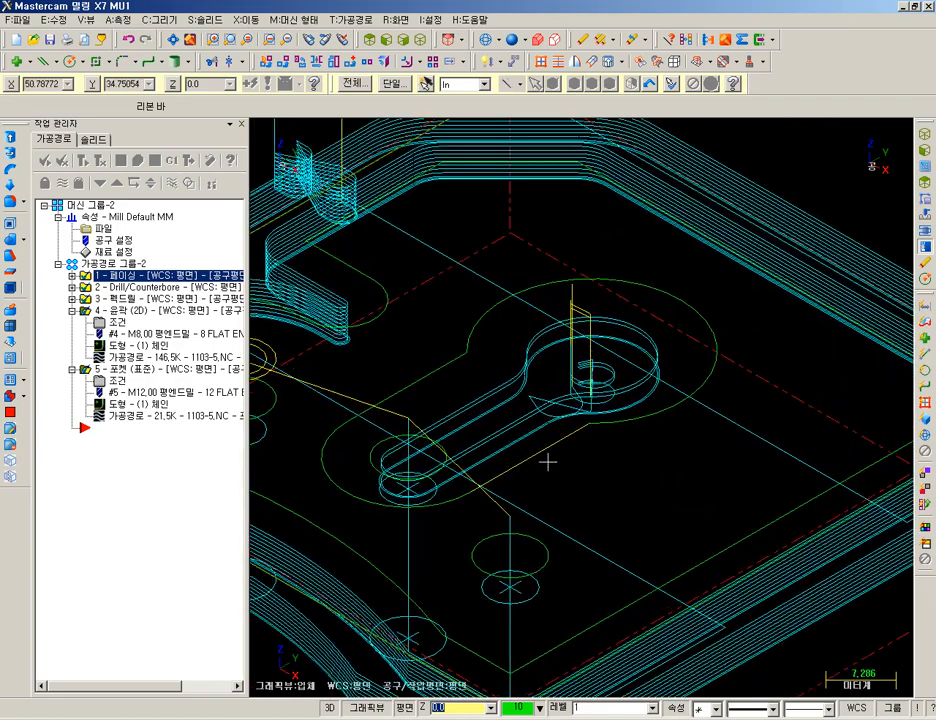
scroll(565, 394, "down", 1)
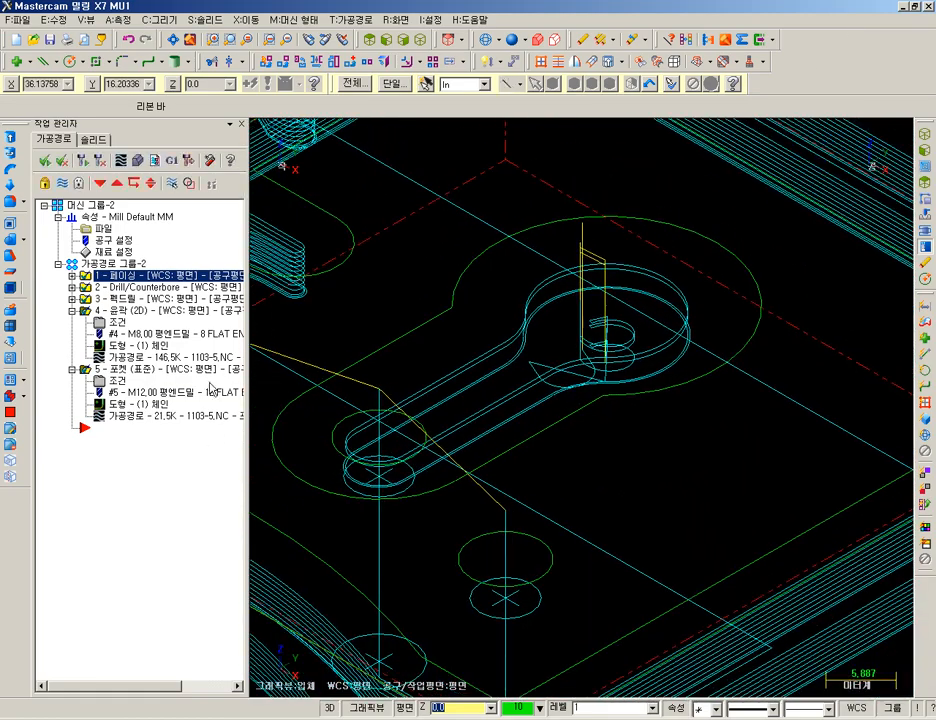
left_click(128, 382)
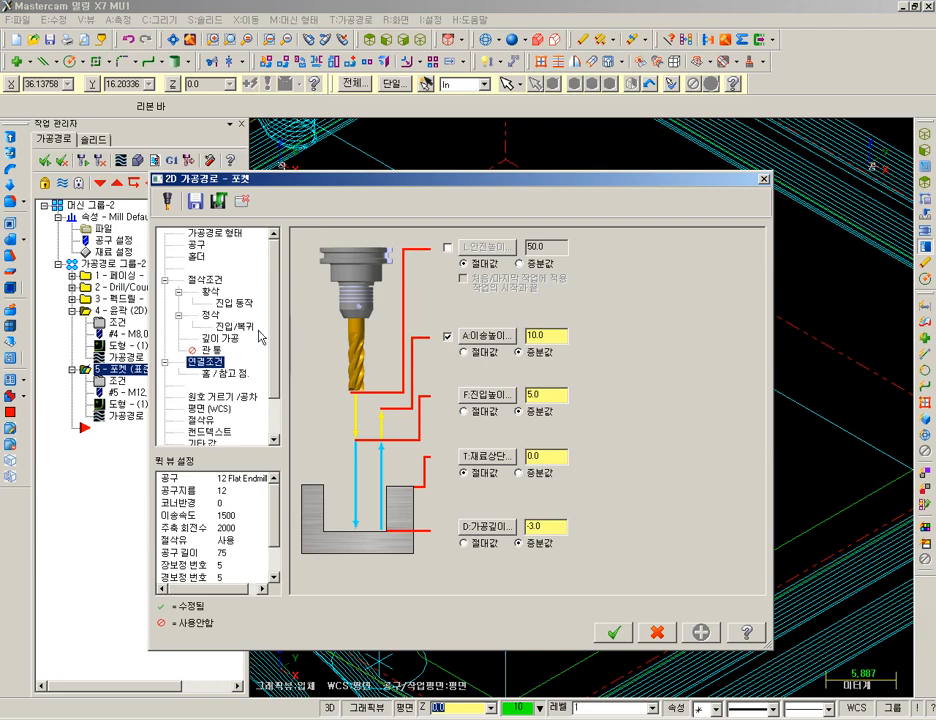
left_click(226, 340)
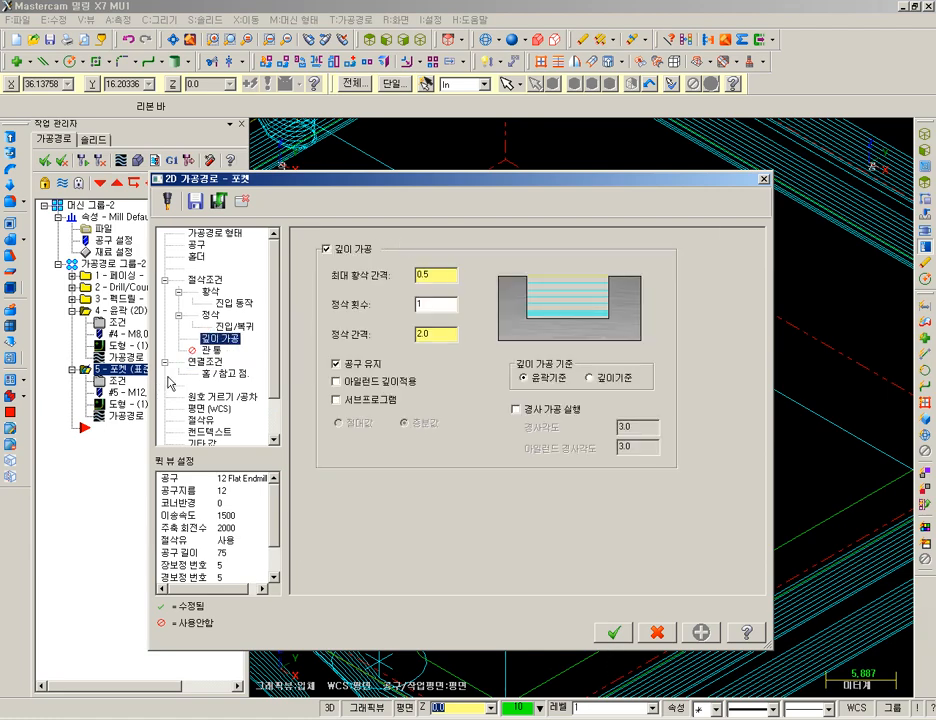
left_click(205, 361)
left_click(616, 633)
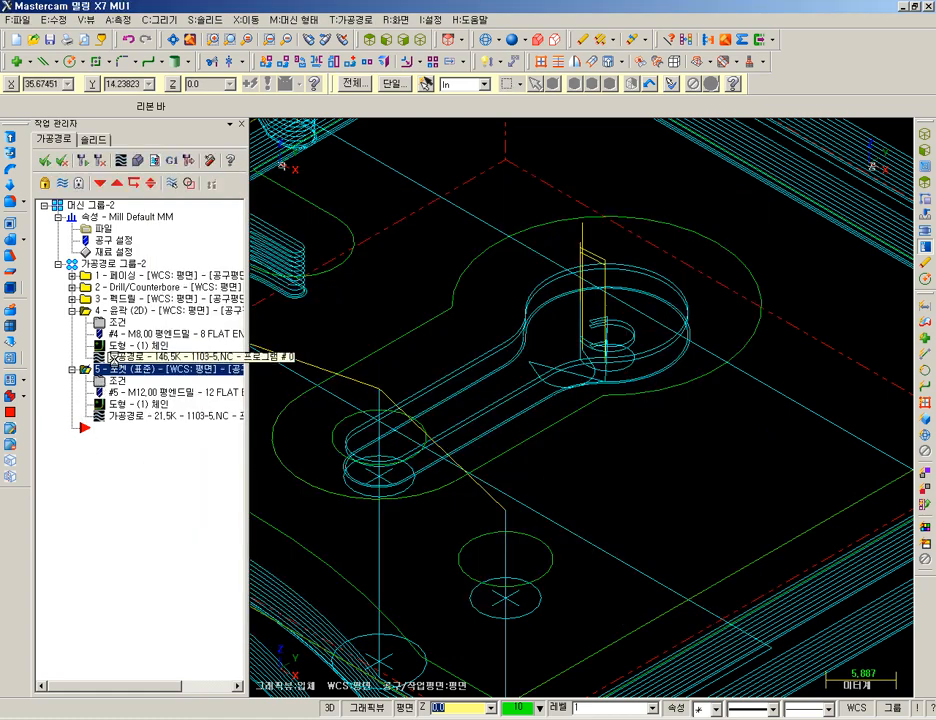
Backplot the keyhole pocket toolpath, stepping the tool through its moves, and close the backplot
left_click(120, 160)
key("s")
key("s")
key("s")
key("s")
key("s")
key("s")
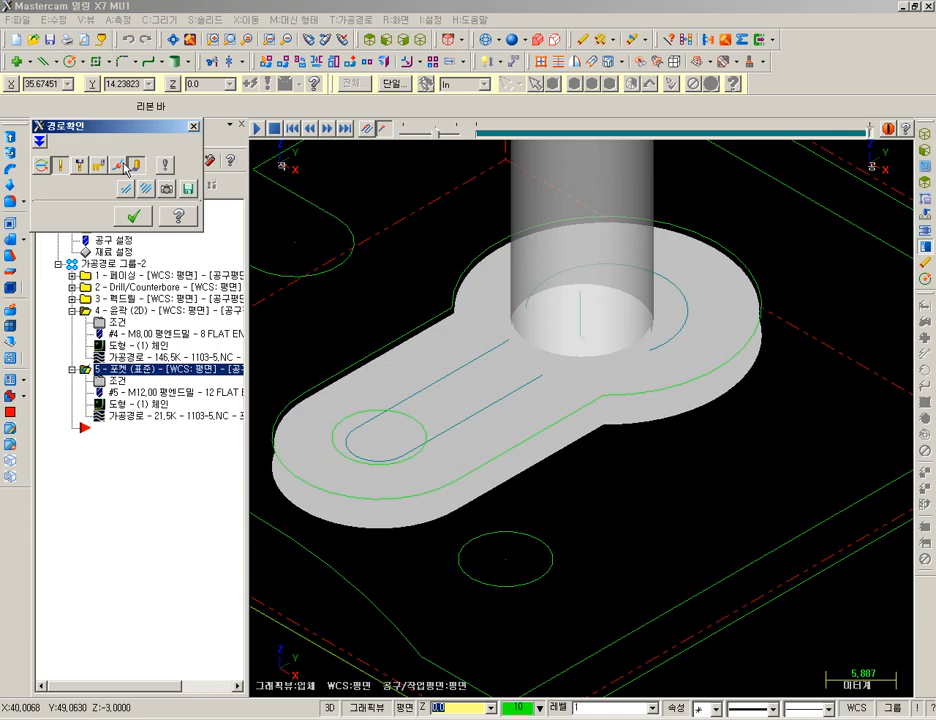
left_click(132, 214)
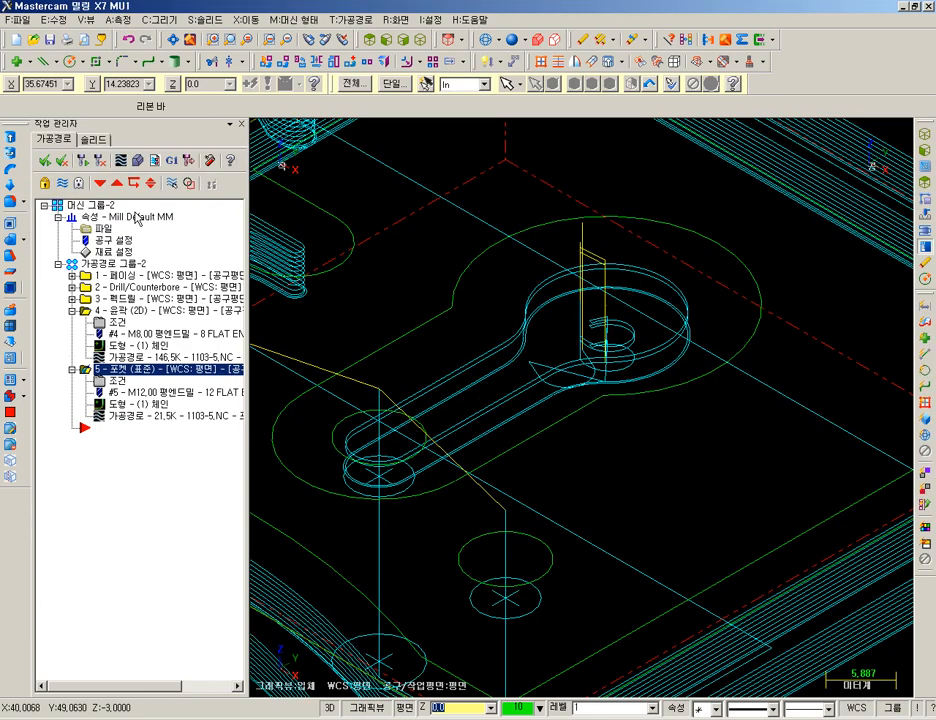
Review the keyhole pocket's entry motion, finishing, roughing, cut, breakthrough, depth cut and linking parameters, and accept them
left_click(117, 382)
key("Escape")
scroll(539, 451, "up", 5)
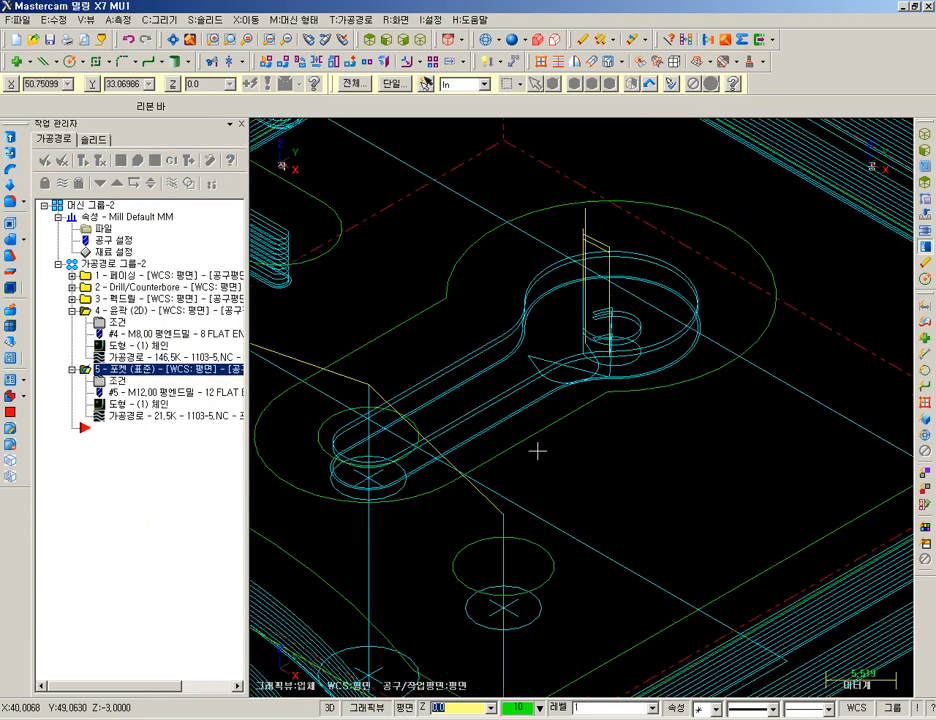
key("alt+7")
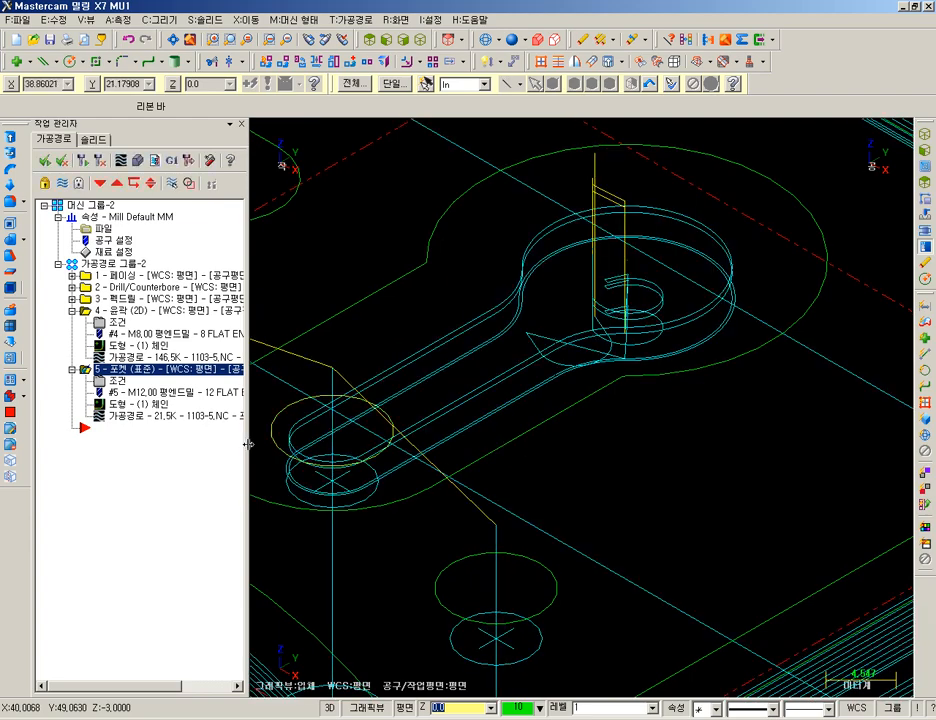
left_click(117, 382)
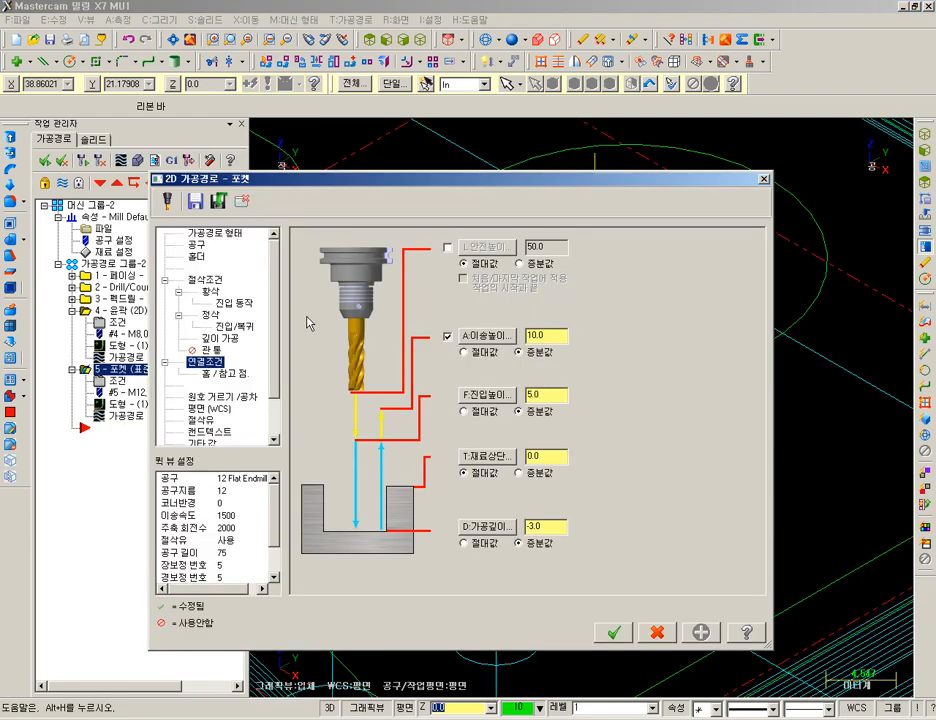
left_click(232, 303)
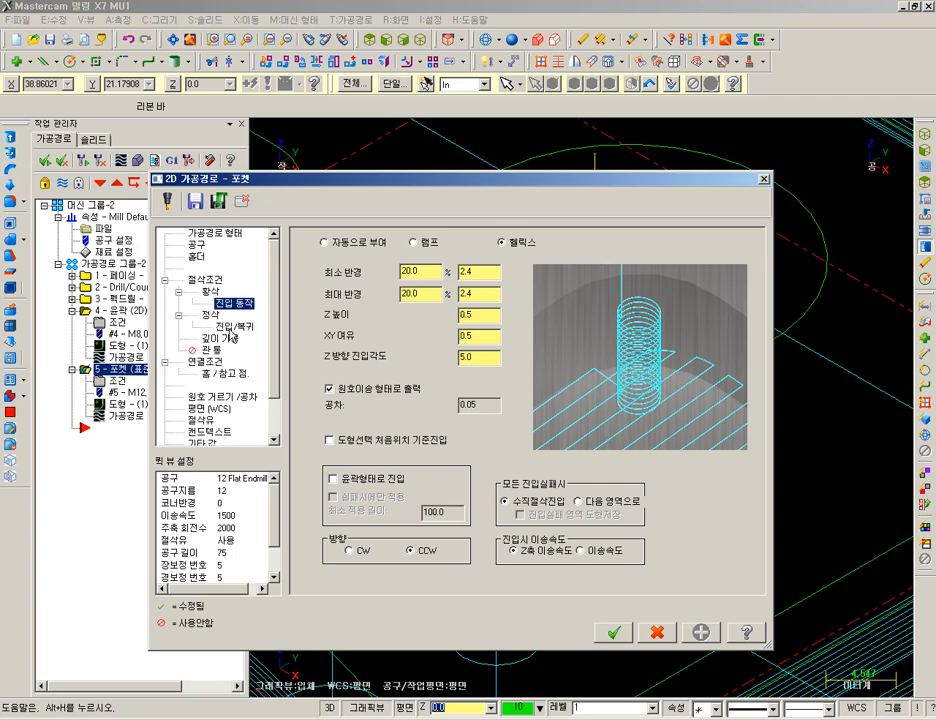
left_click(234, 328)
left_click(211, 314)
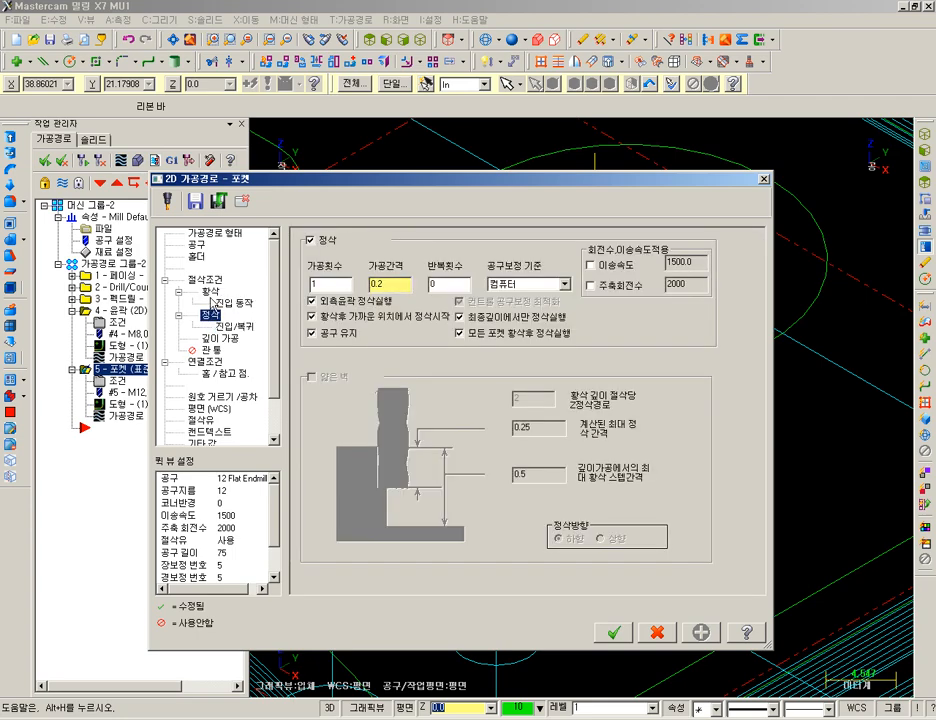
left_click(211, 291)
left_click(207, 281)
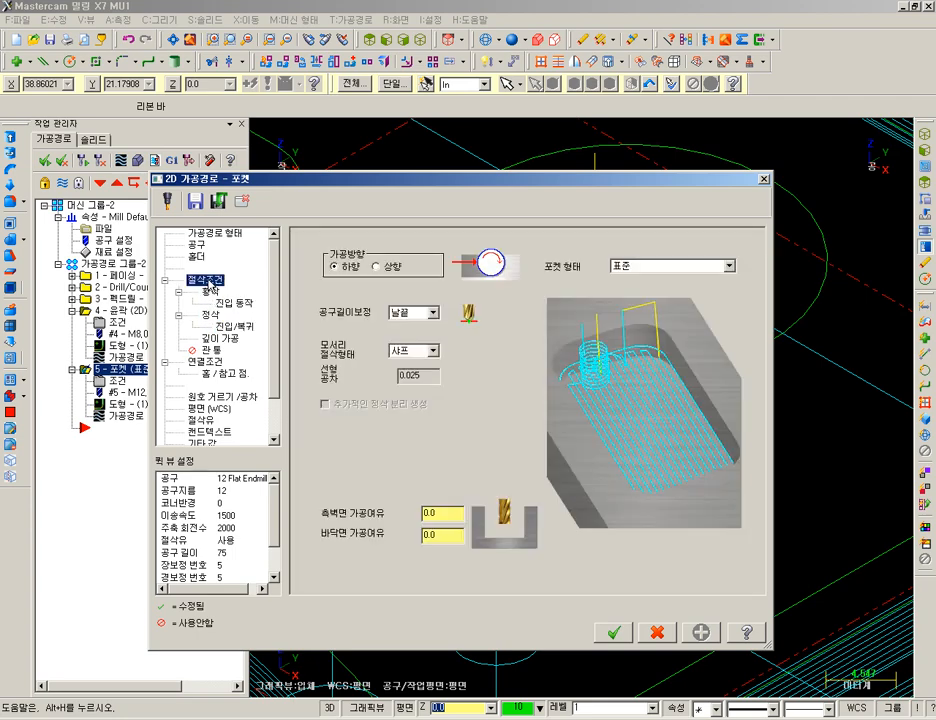
left_click(212, 350)
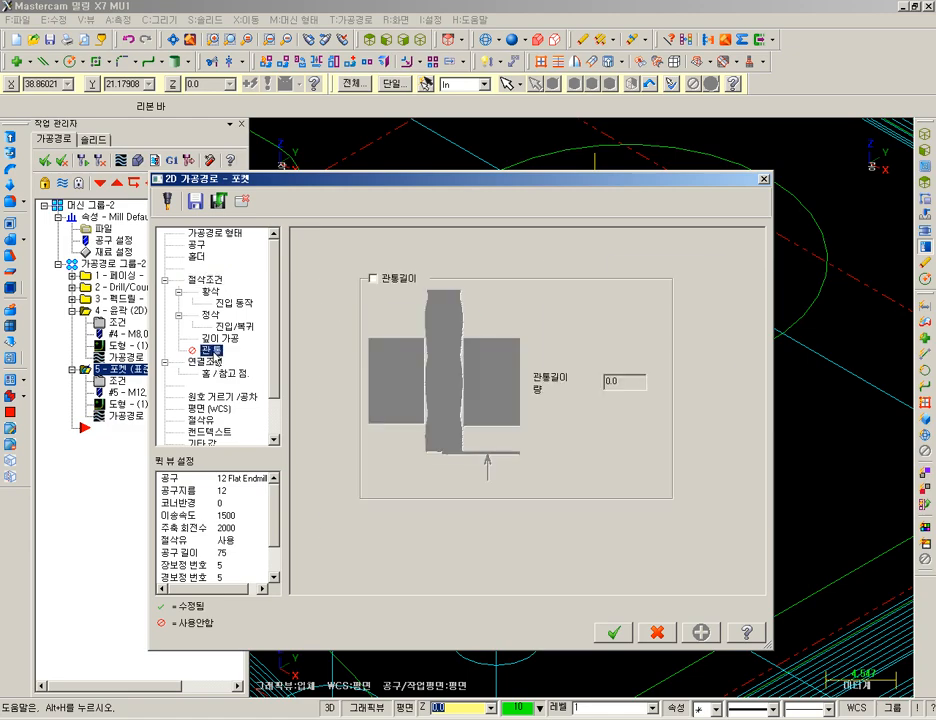
left_click(217, 339)
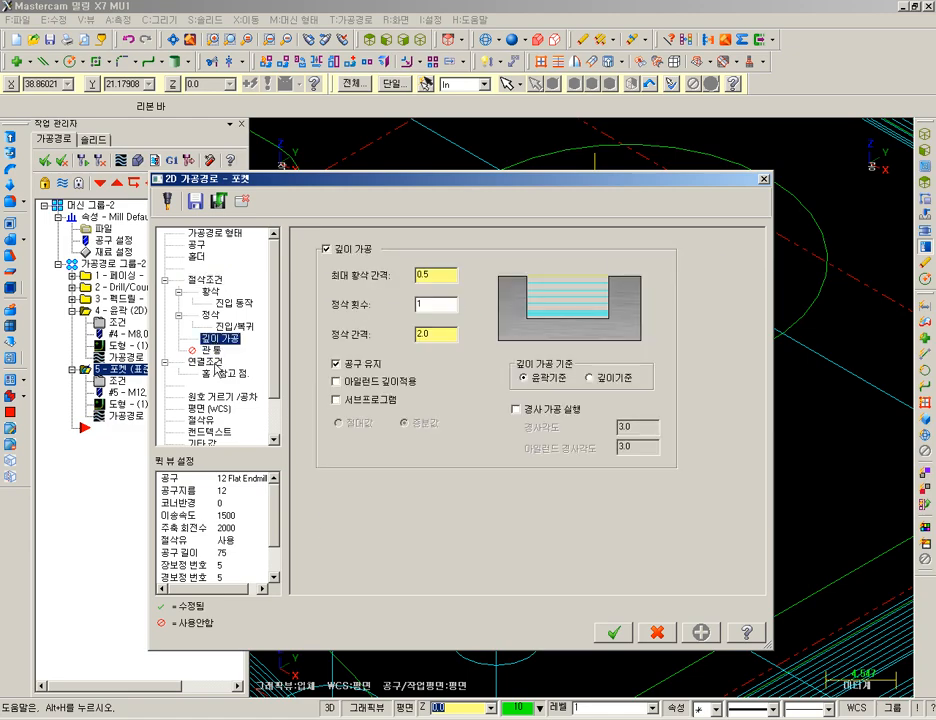
left_click(206, 362)
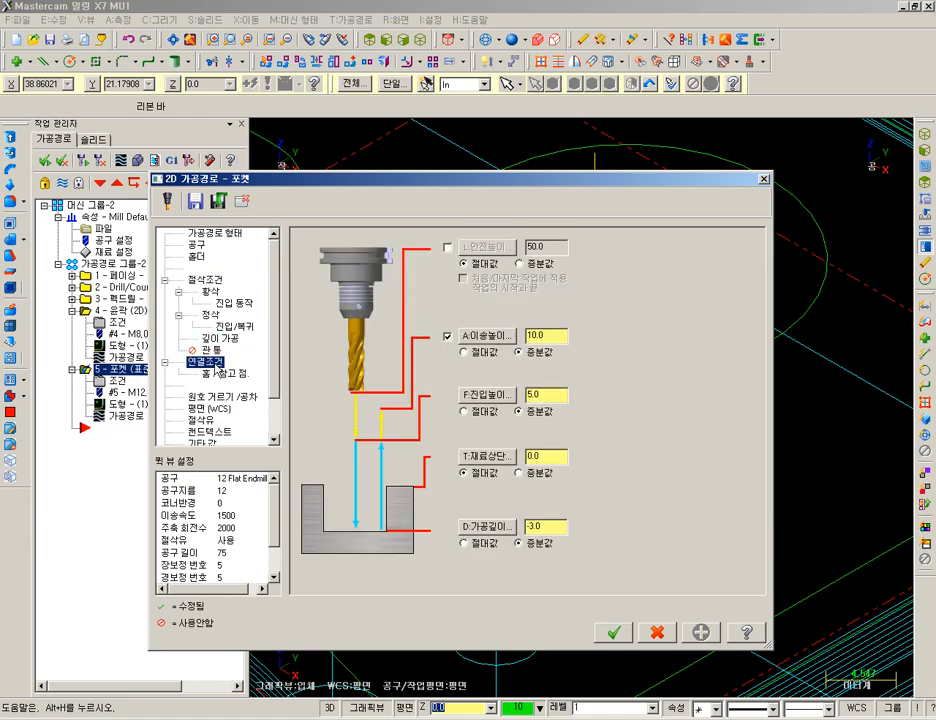
left_click(619, 638)
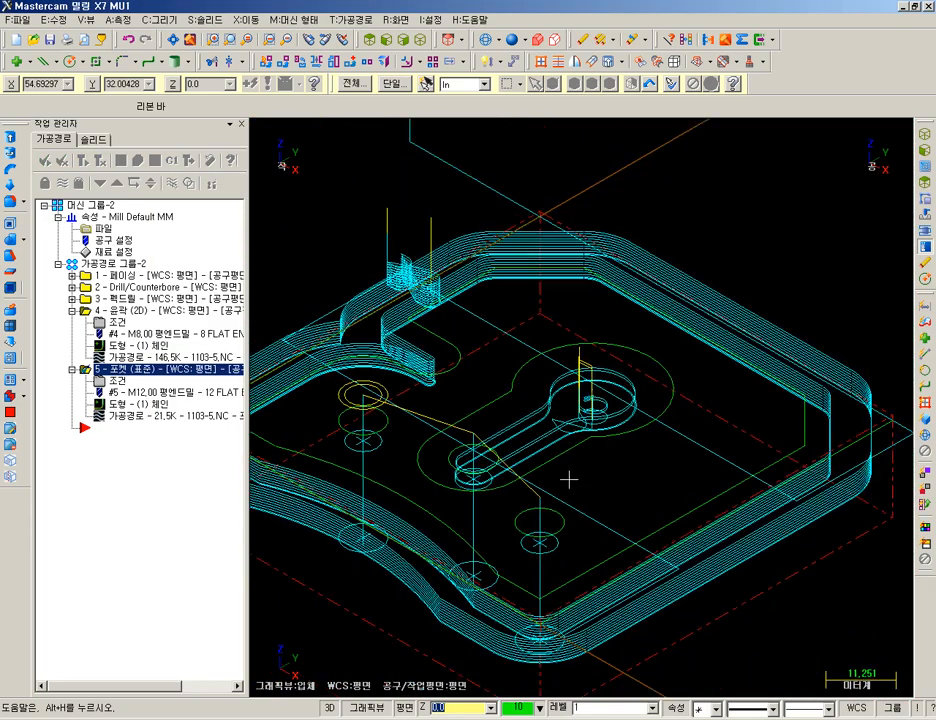
Switch to Notepad and show the posted NC program 1103-5 in a maximized window
scroll(568, 481, "down", 2)
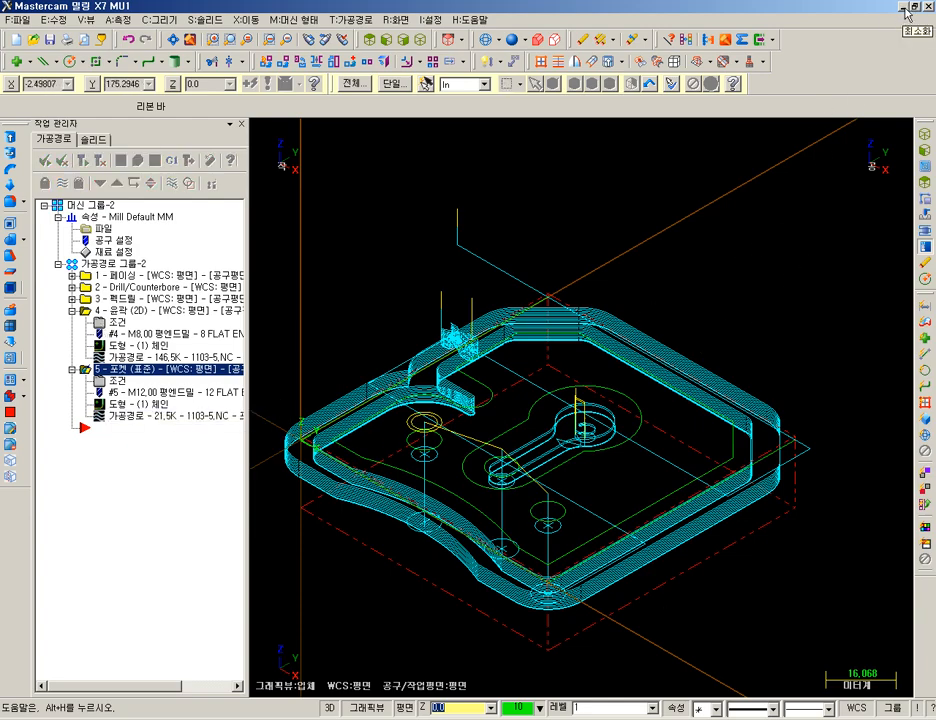
left_click(247, 719)
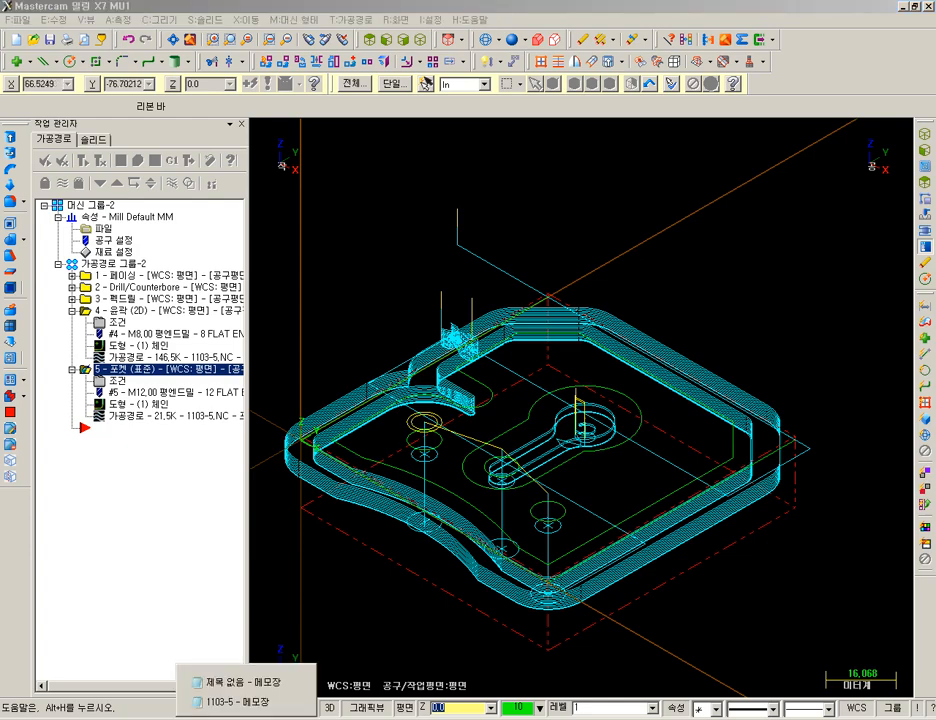
left_click(240, 702)
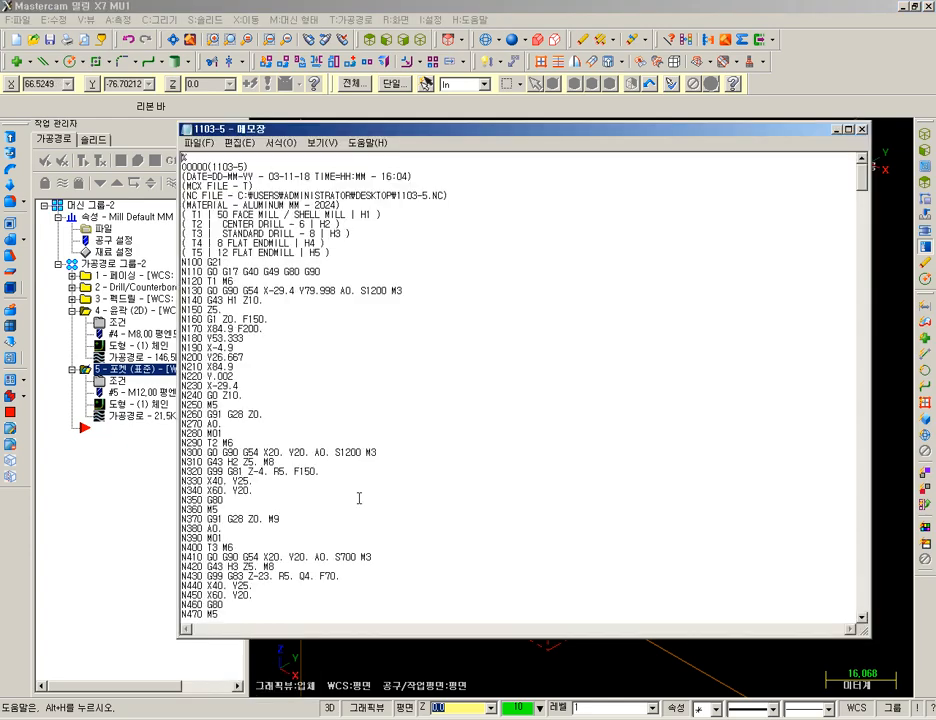
left_click(848, 131)
Set the font size of the NC program text to 36
left_click(60, 20)
mouse_move(142, 22)
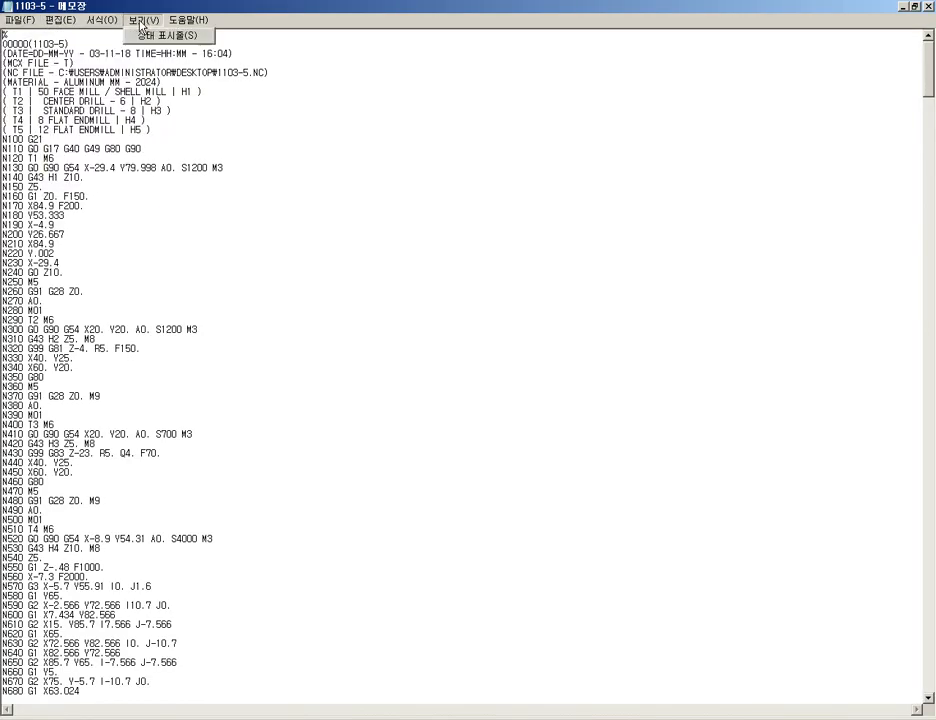
mouse_move(104, 20)
left_click(140, 50)
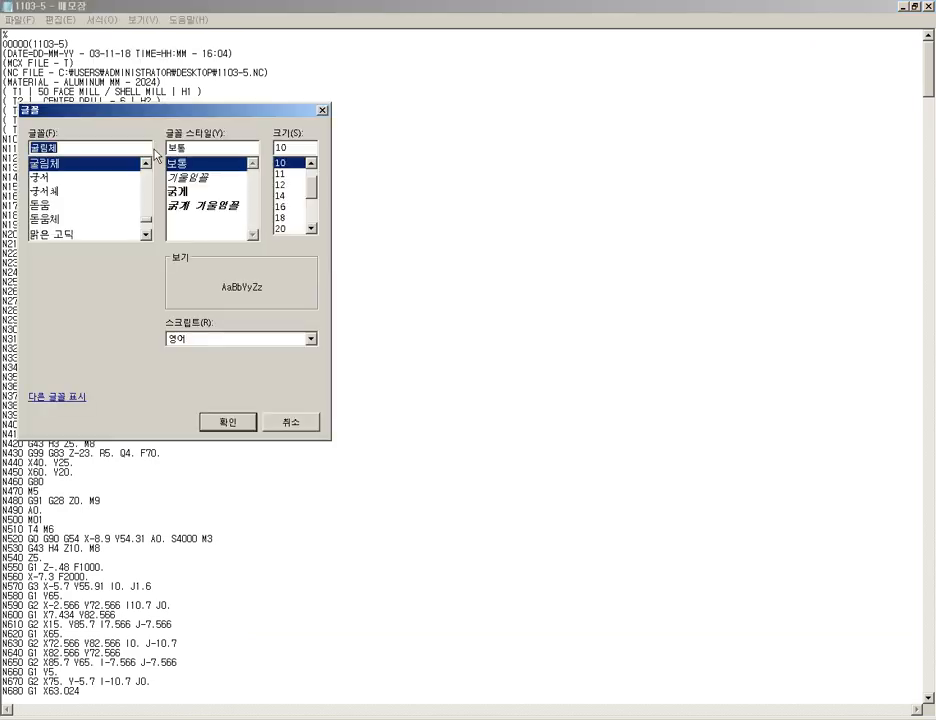
scroll(298, 210, "down", 3)
left_click(292, 217)
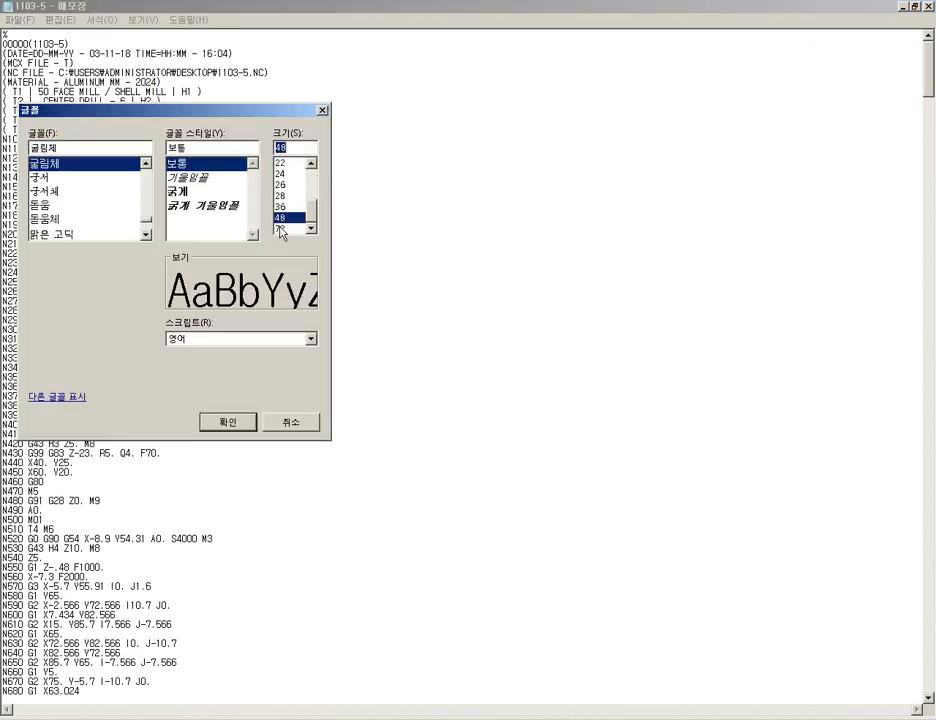
key("Up")
left_click(229, 421)
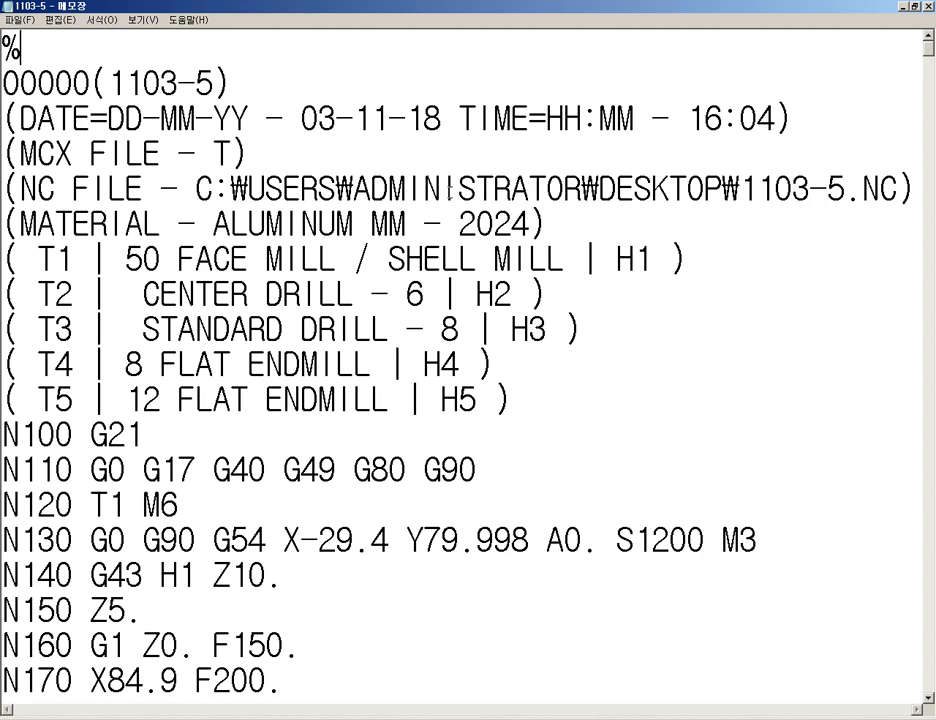
Annotate the opening % line of the NC program with "<-중요함 DNC전송"
type("<-ㅈ")
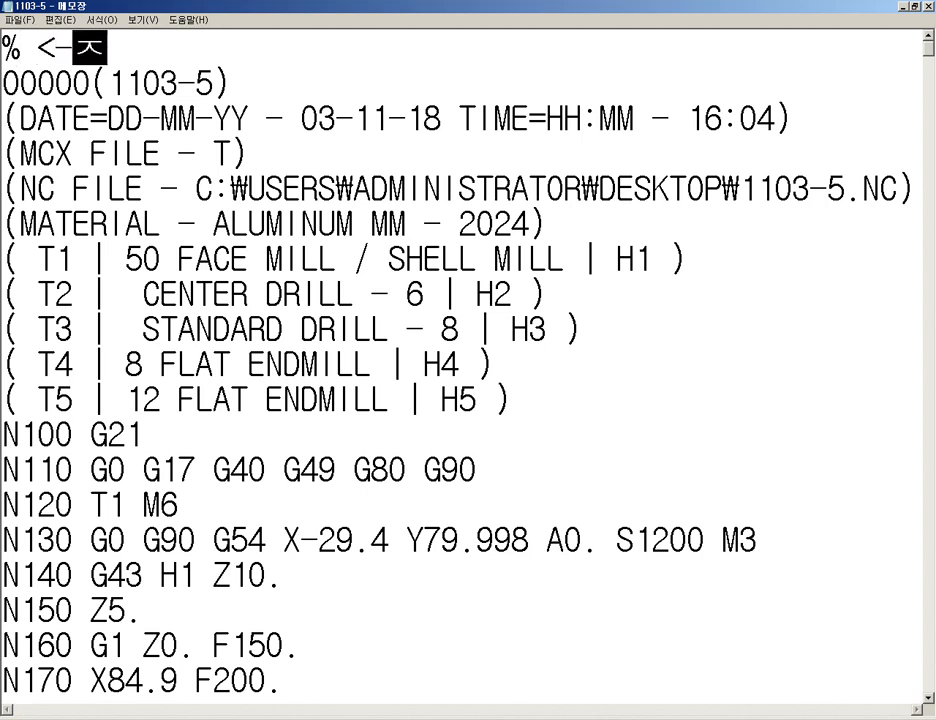
type("중요함 DMN")
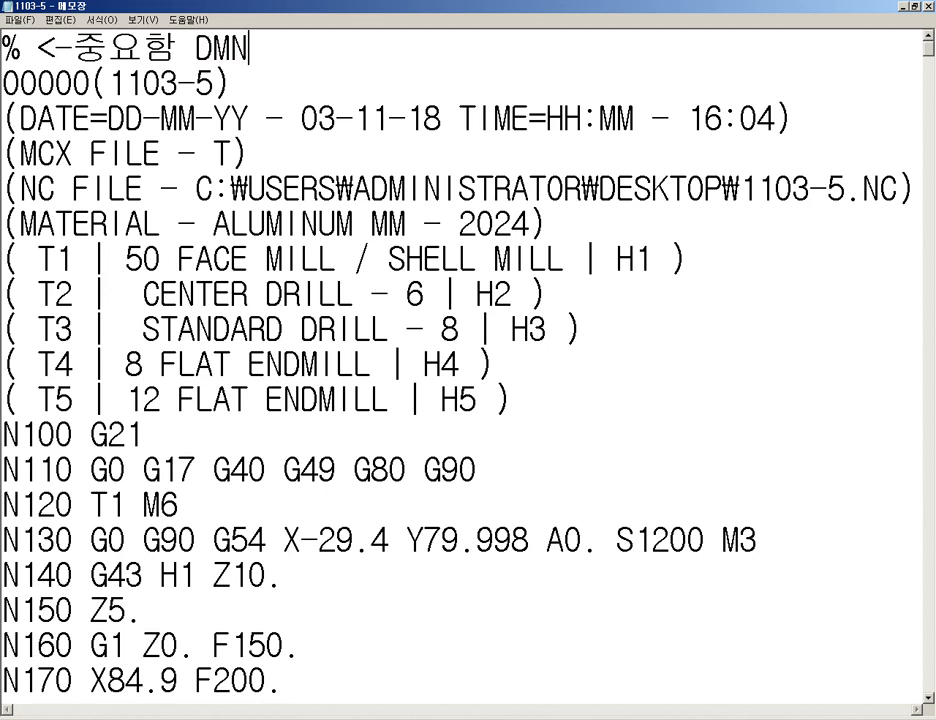
key("BackSpace")
key("BackSpace")
type("C")
key("BackSpace")
type("NC")
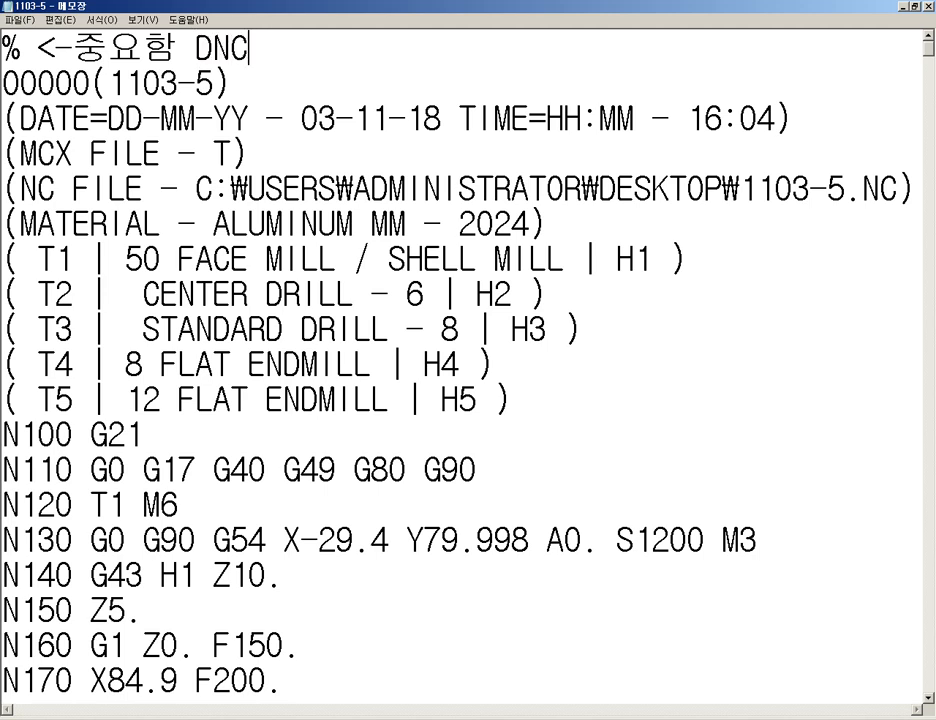
type("전송")
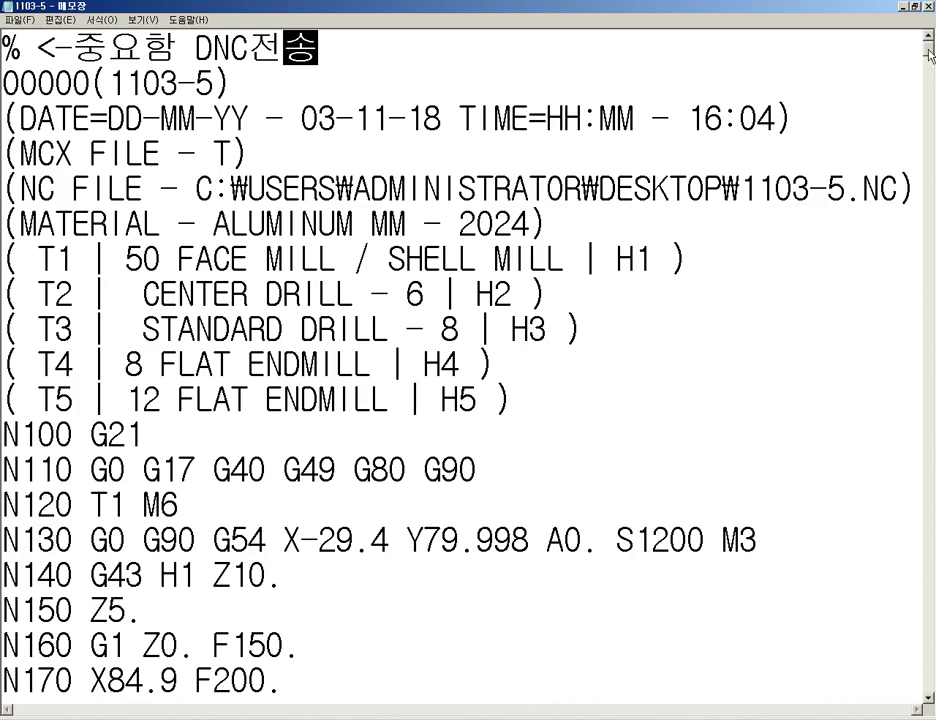
Examine the closing % sign and final blocks at the end of the NC program, and return to its beginning
left_click_drag(930, 54, 932, 698)
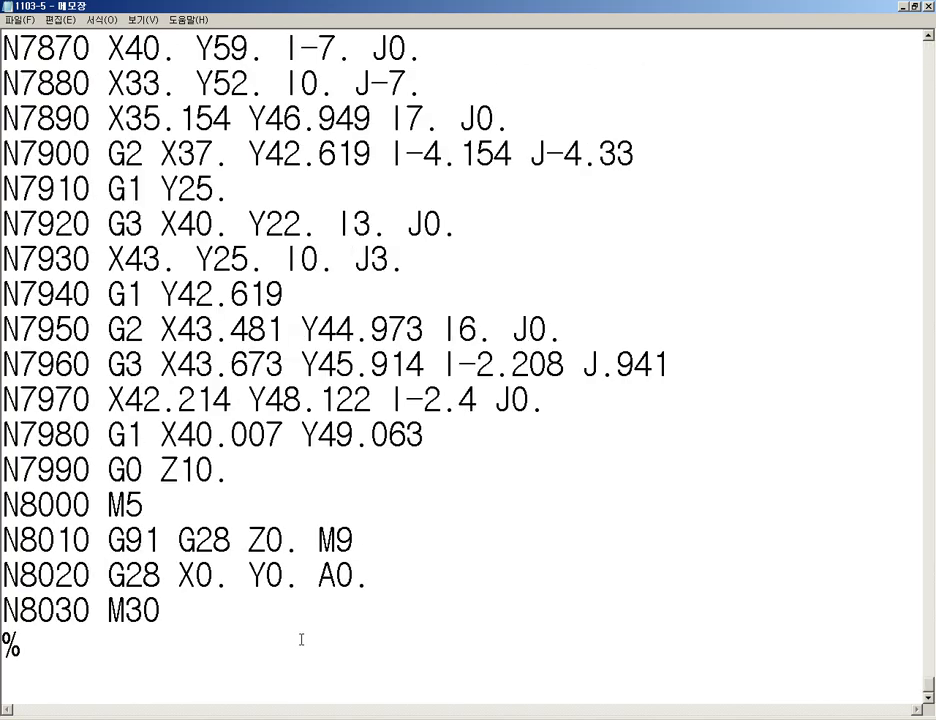
left_click_drag(28, 655, 5, 661)
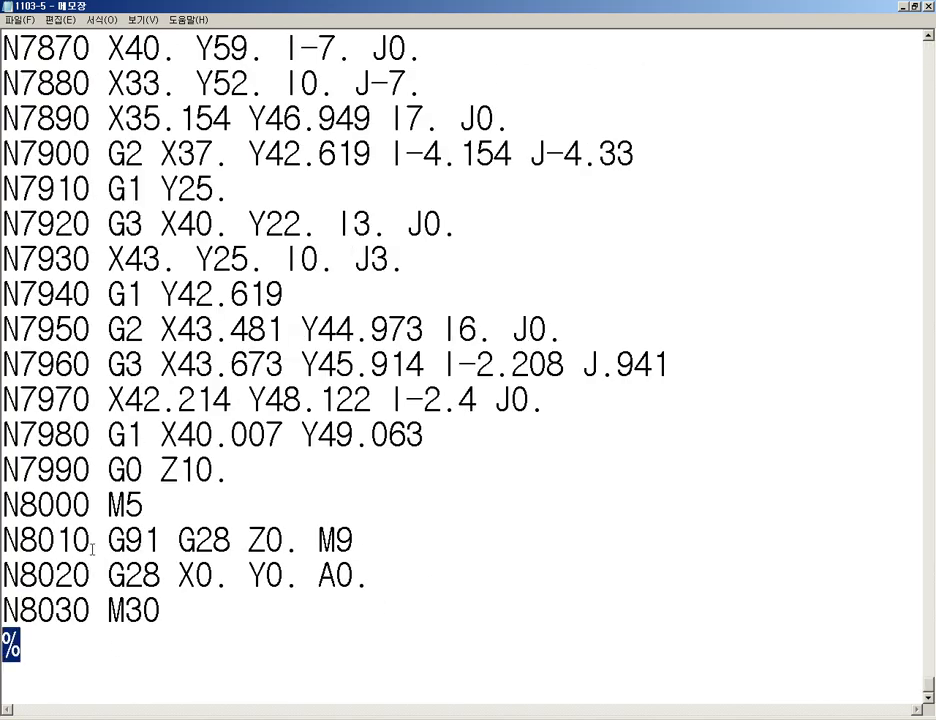
left_click(265, 544)
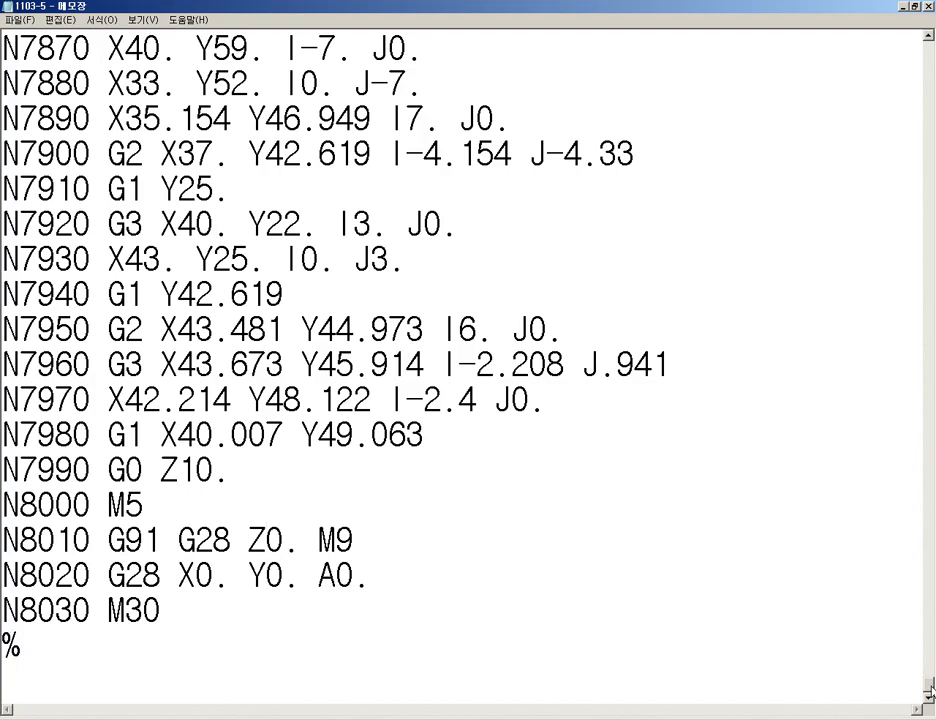
left_click_drag(929, 690, 930, 47)
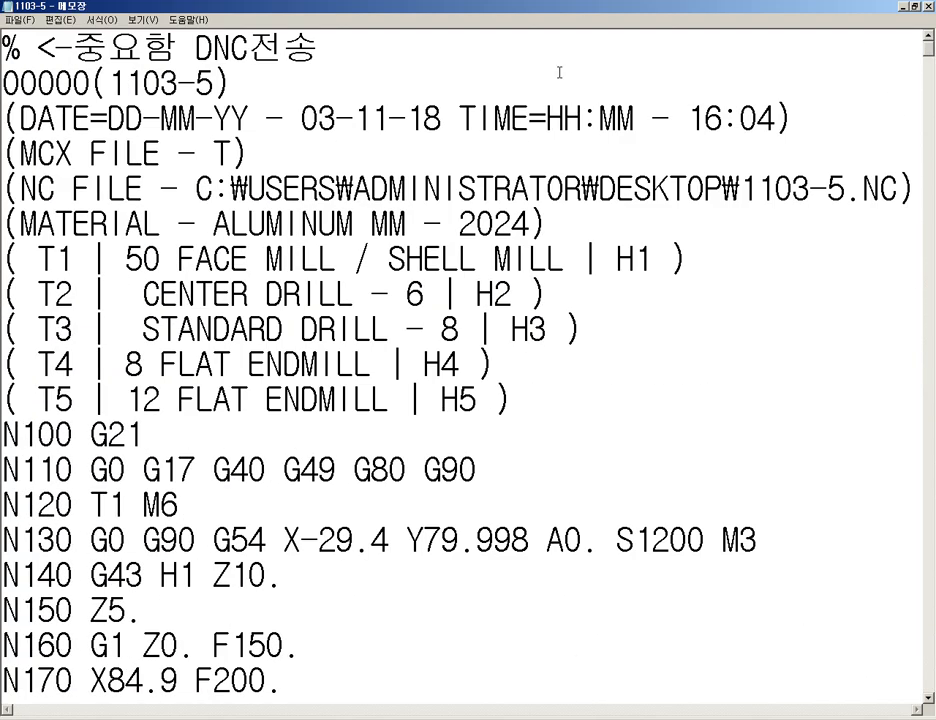
Delete and retype the letter O of the program number on the NC program's second line
key("Left")
key("Left")
key("Up")
key("Left")
key("Left")
key("Left")
key("Left")
key("Left")
key("Left")
key("Left")
key("Left")
key("Left")
key("Left")
key("Left")
key("Left")
key("Right")
key("Right")
key("Right")
key("Right")
key("Right")
key("Right")
key("Left")
key("BackSpace")
type("ㅐ")
key("BackSpace")
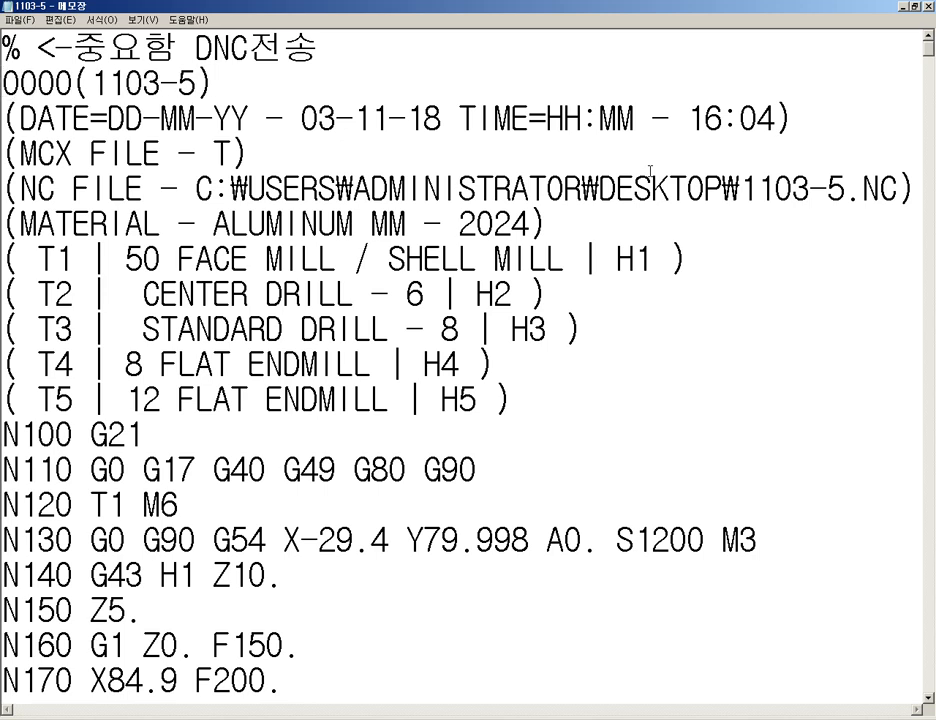
type("O")
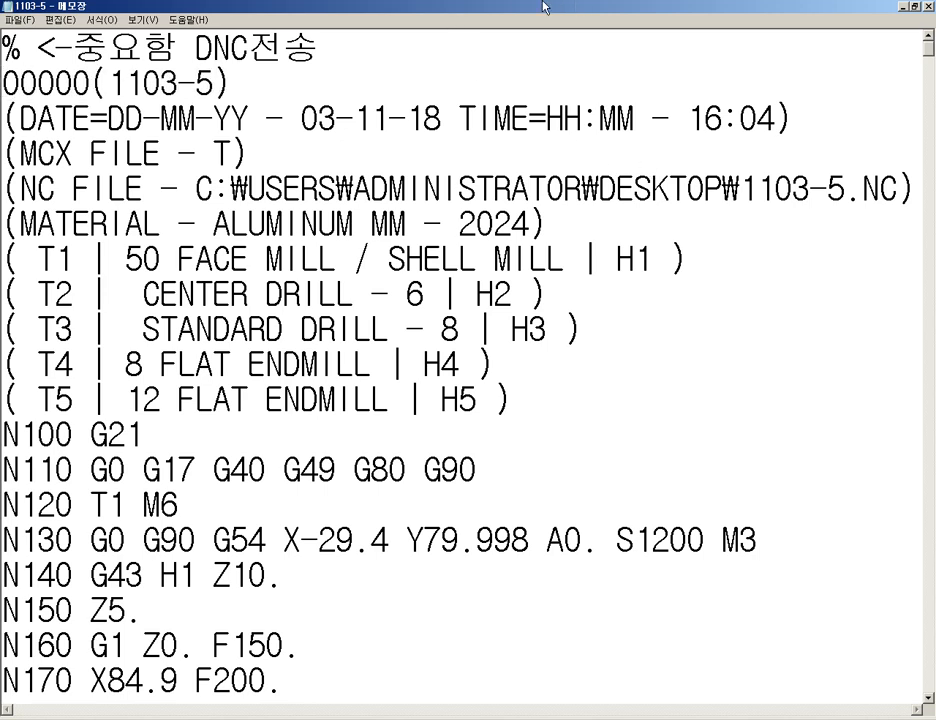
Try 궁서 as the font of the NC program text and highlight the letter O of the program number
left_click(135, 19)
left_click(112, 45)
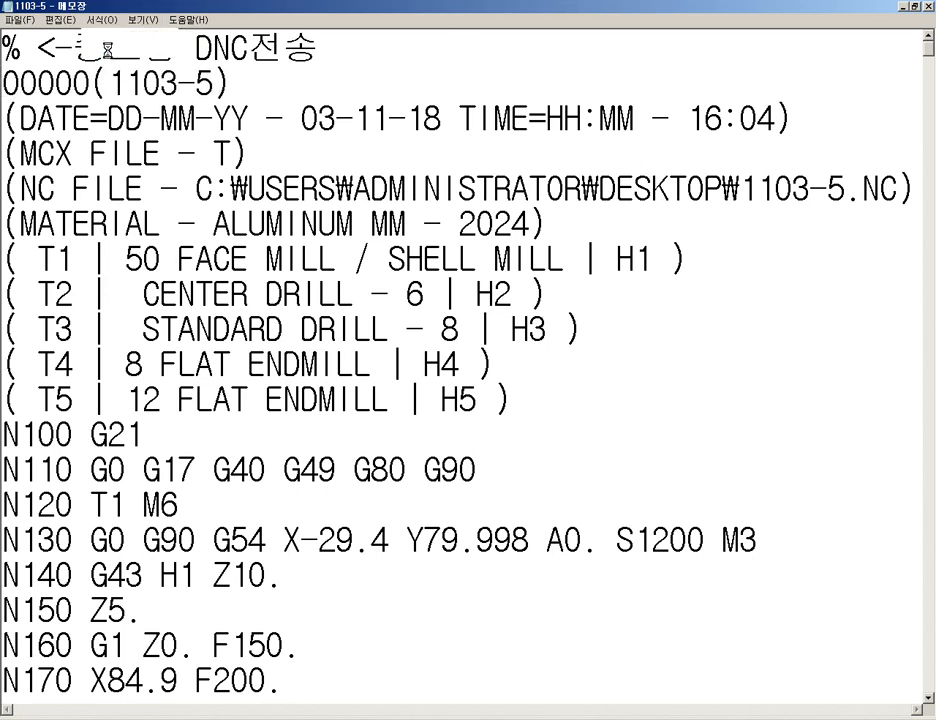
left_click(45, 177)
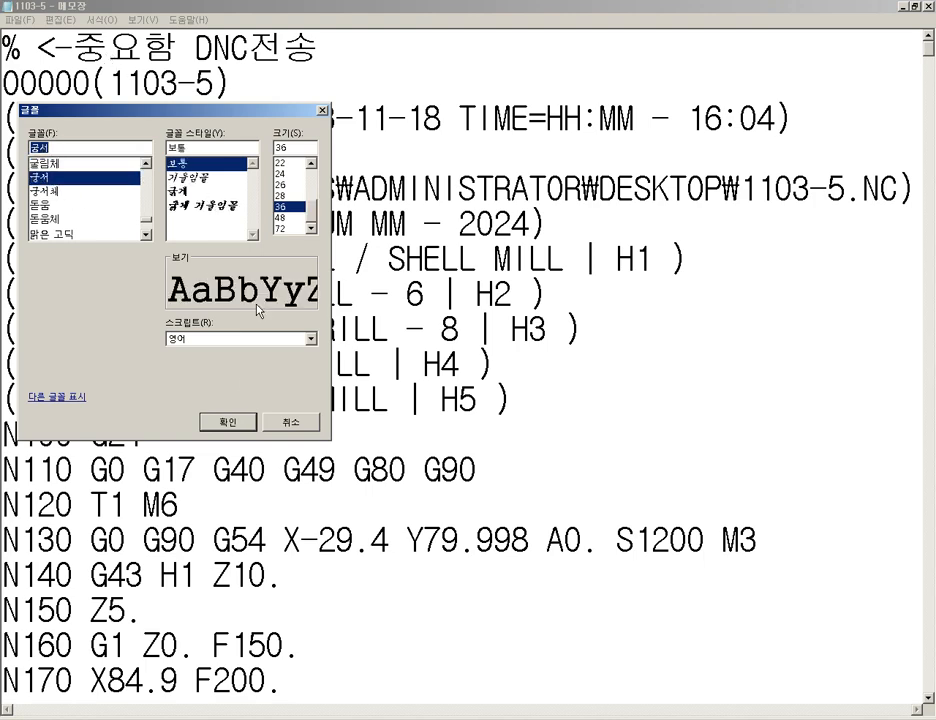
left_click(229, 421)
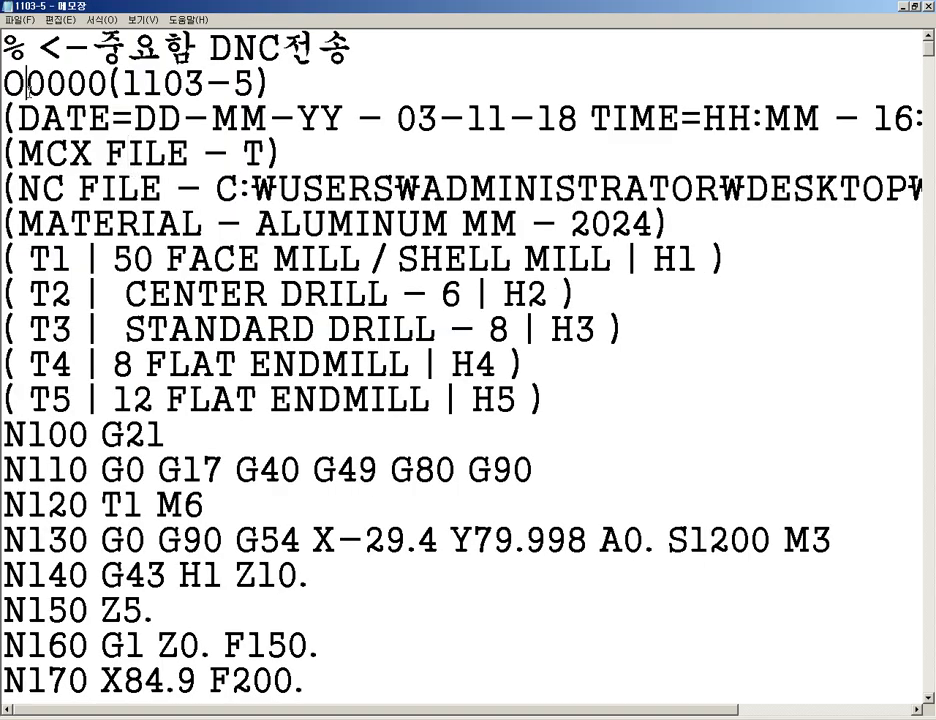
left_click_drag(12, 70, 1, 72)
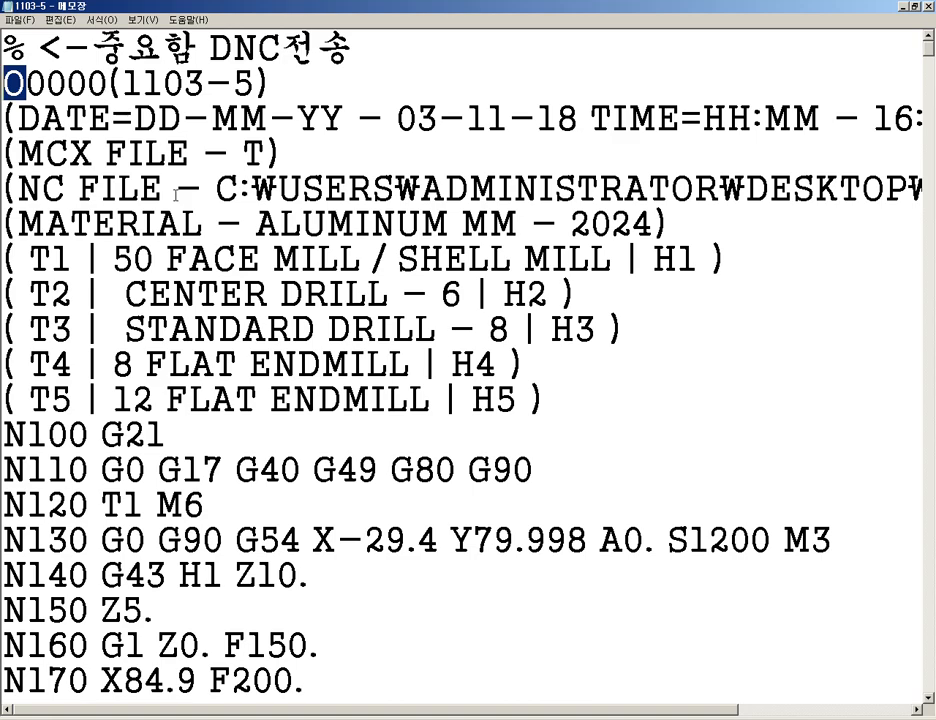
Set the font of the NC program text to 돋움
left_click(60, 19)
mouse_move(103, 19)
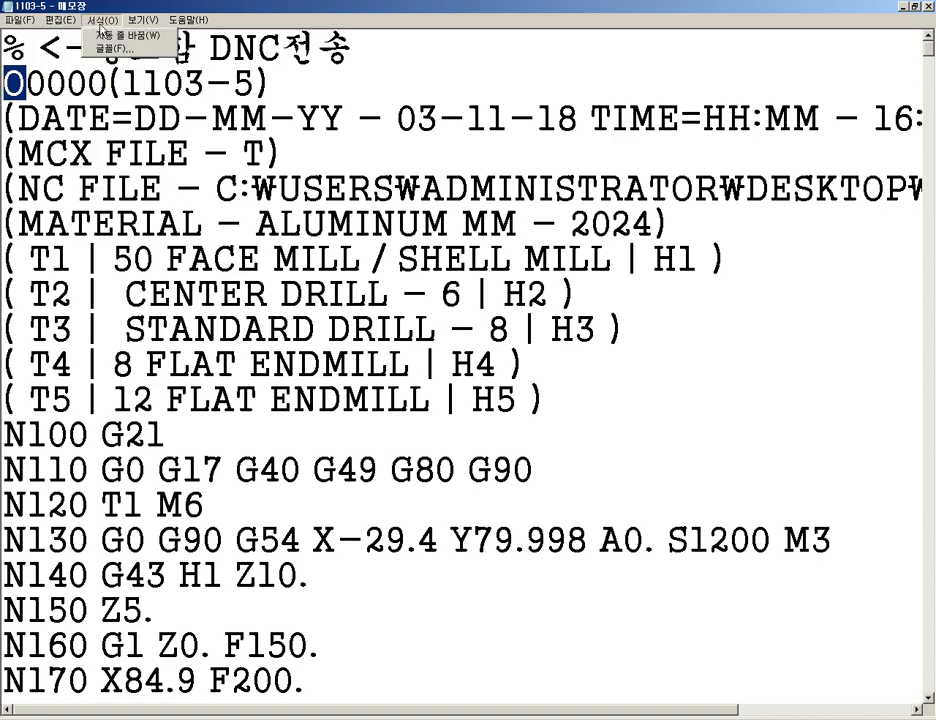
left_click(121, 48)
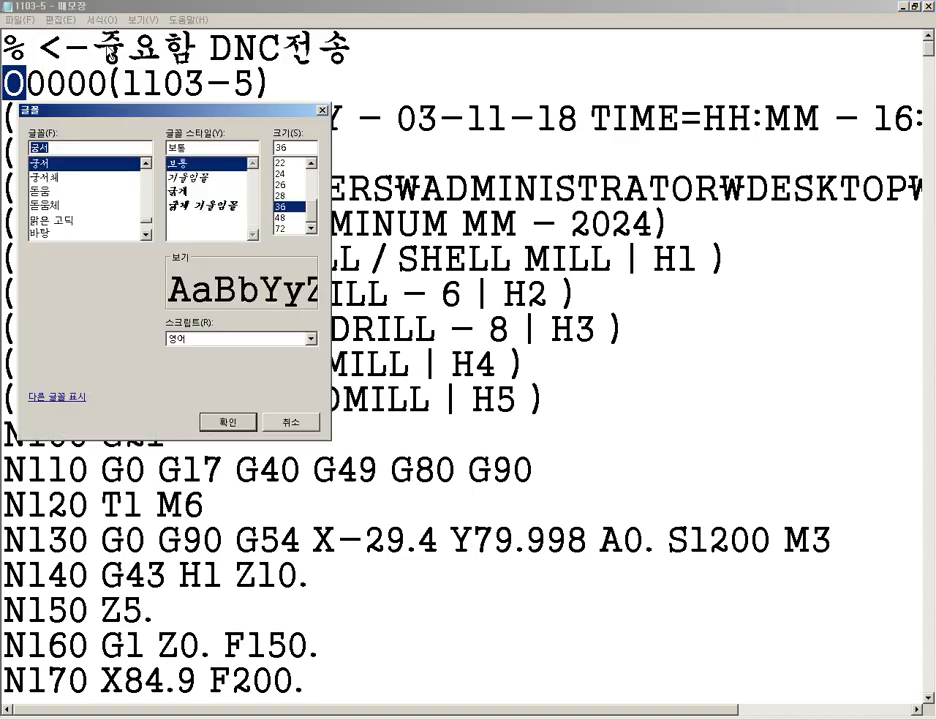
left_click(47, 191)
left_click(228, 421)
Replace the 1103-5 comment in parentheses after the program number with "주서:설명문"
left_click(97, 153)
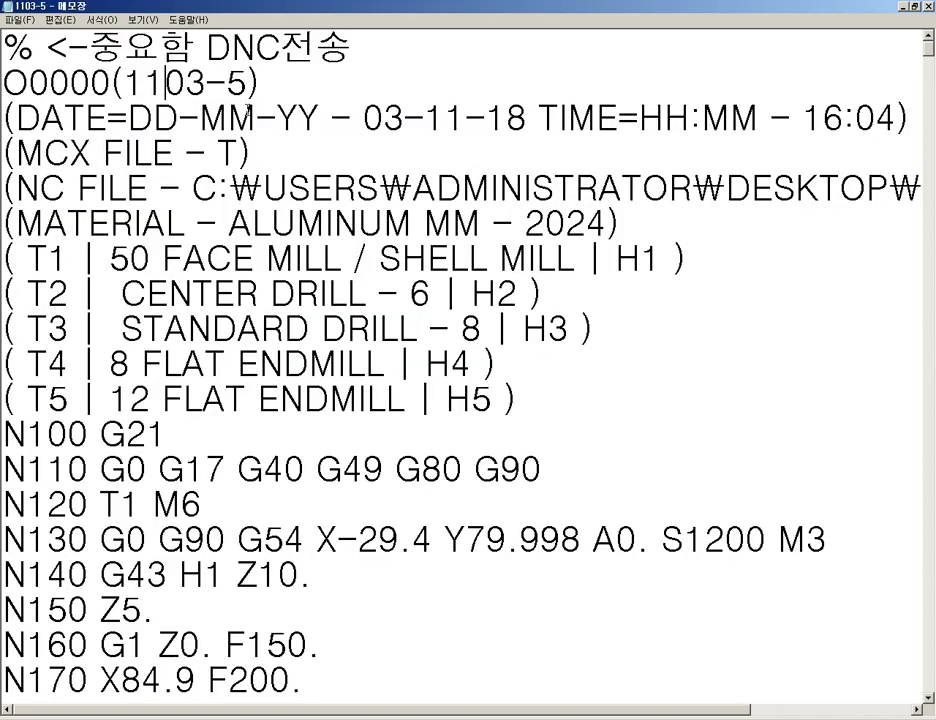
key("Left")
key("Left")
key("Left")
key("Up")
key("Right")
key("Right")
key("shift+Right")
key("shift+Right")
key("shift+Right")
key("shift+Right")
key("shift+Right")
key("shift+Right")
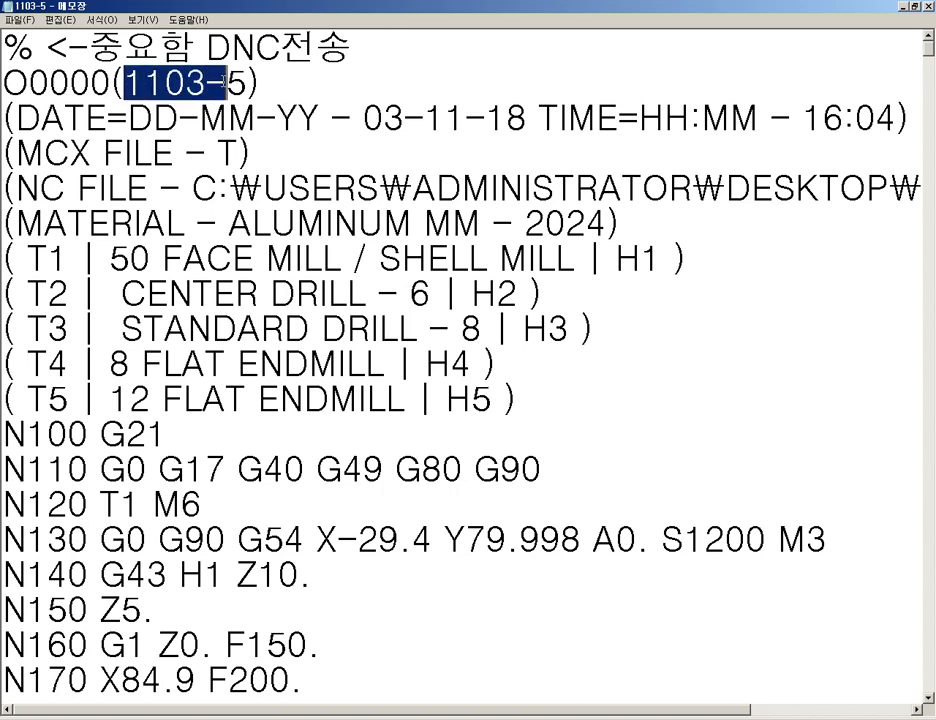
type("WN")
key("BackSpace")
key("BackSpace")
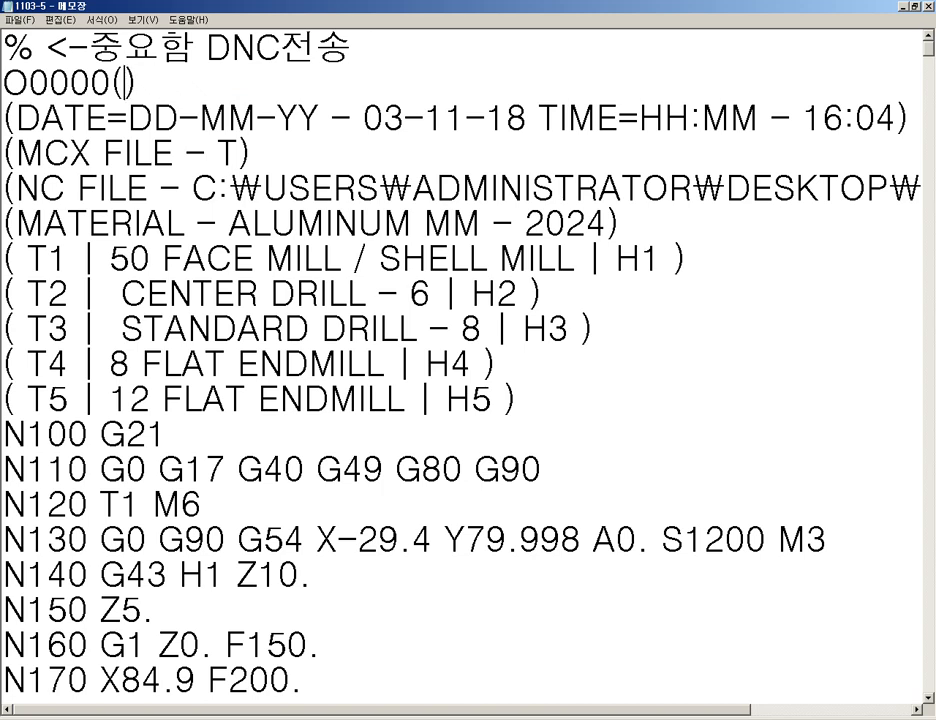
key("Hangul")
type("주셔ㅓ")
key("BackSpace")
key("BackSpace")
type("서: 설명")
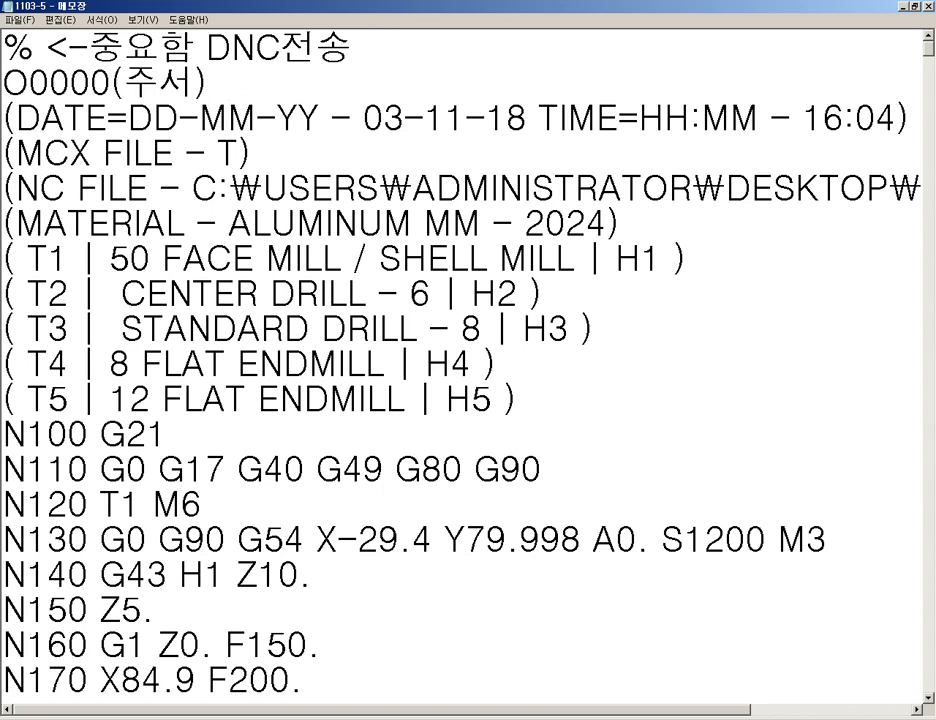
type("문")
key("Left")
key("Left")
key("Left")
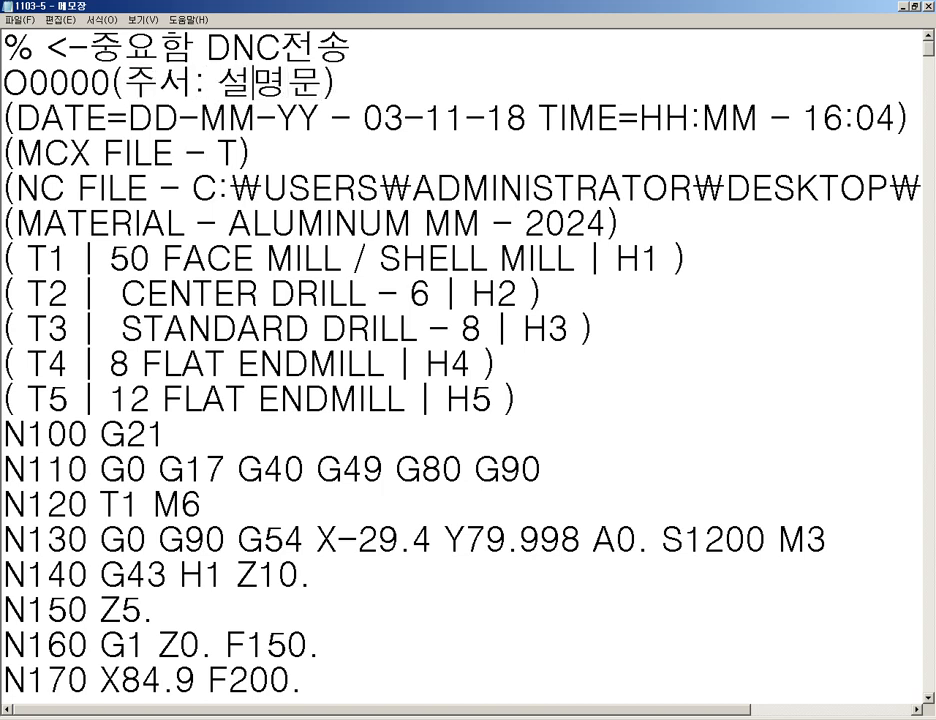
key("BackSpace")
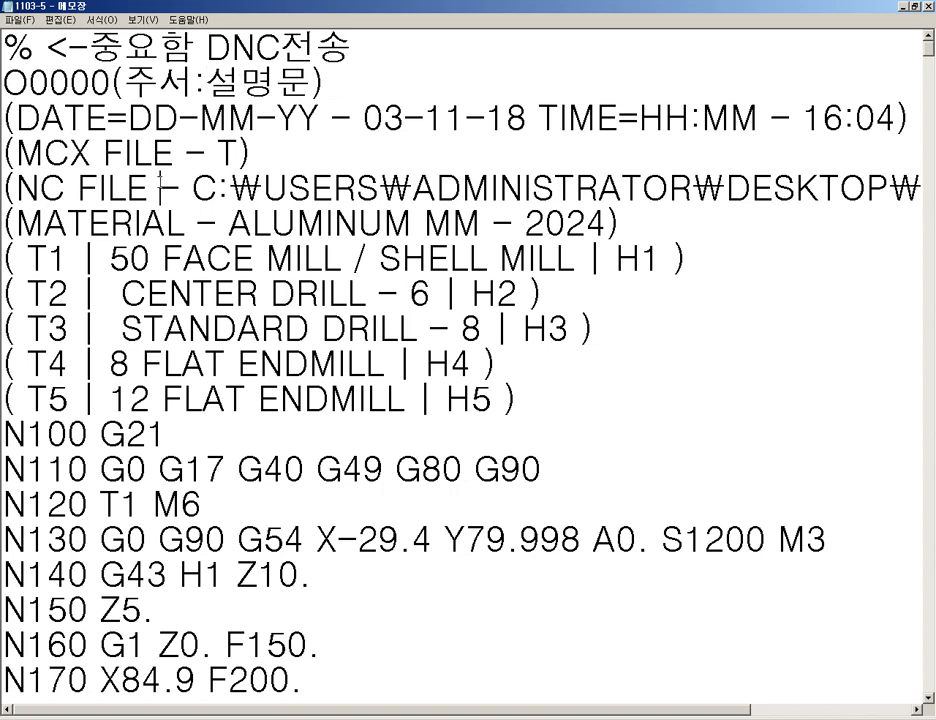
Highlight the date and time values in the header comment of the NC program
left_click(187, 222)
left_click_drag(228, 122, 553, 122)
left_click_drag(640, 122, 808, 122)
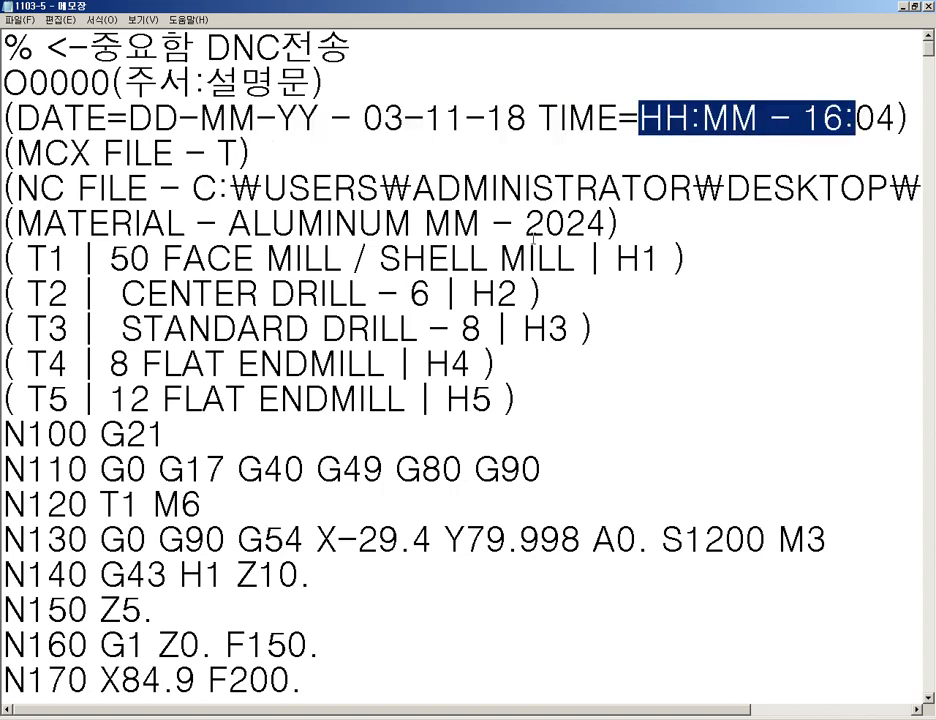
left_click(155, 242)
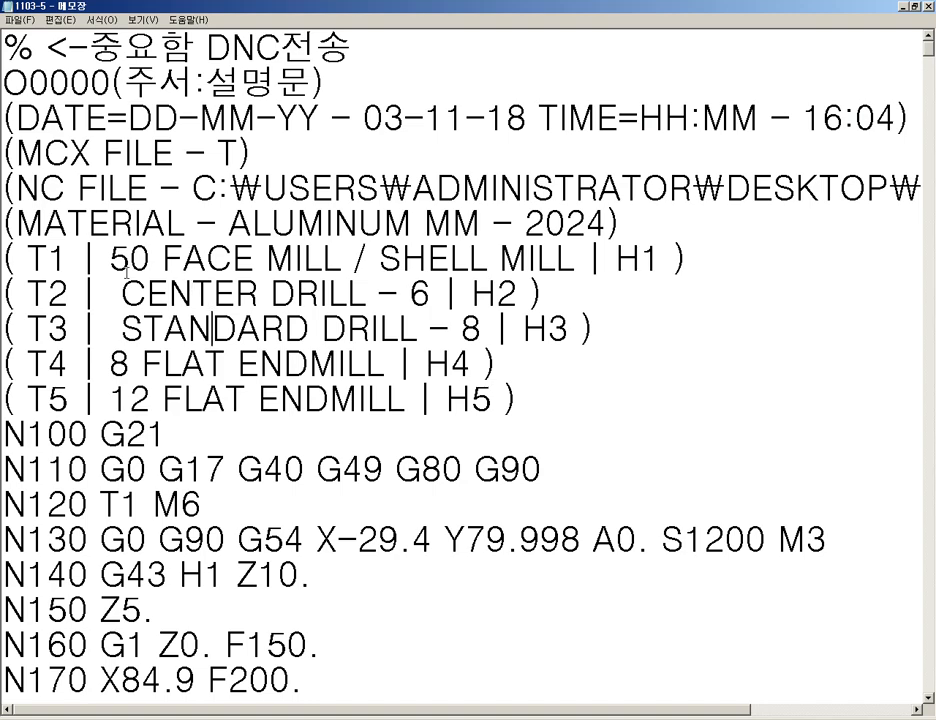
Annotate the G21 code in block N100 with "<-MM단위"
scroll(205, 338, "down", 2)
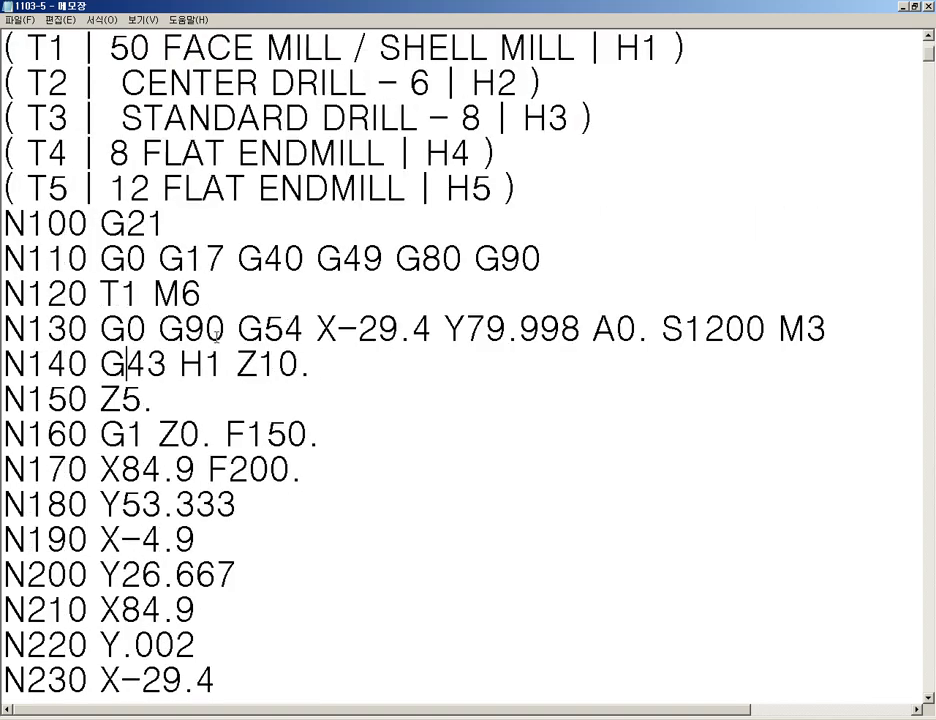
left_click(248, 230)
scroll(248, 230, "up", 1)
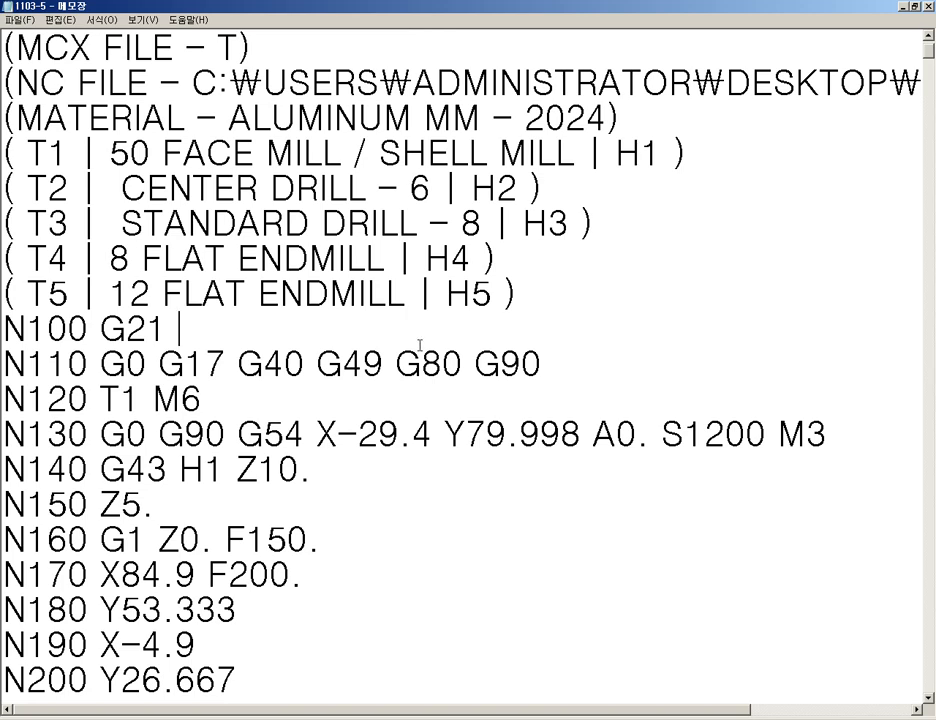
type("<-MM단위")
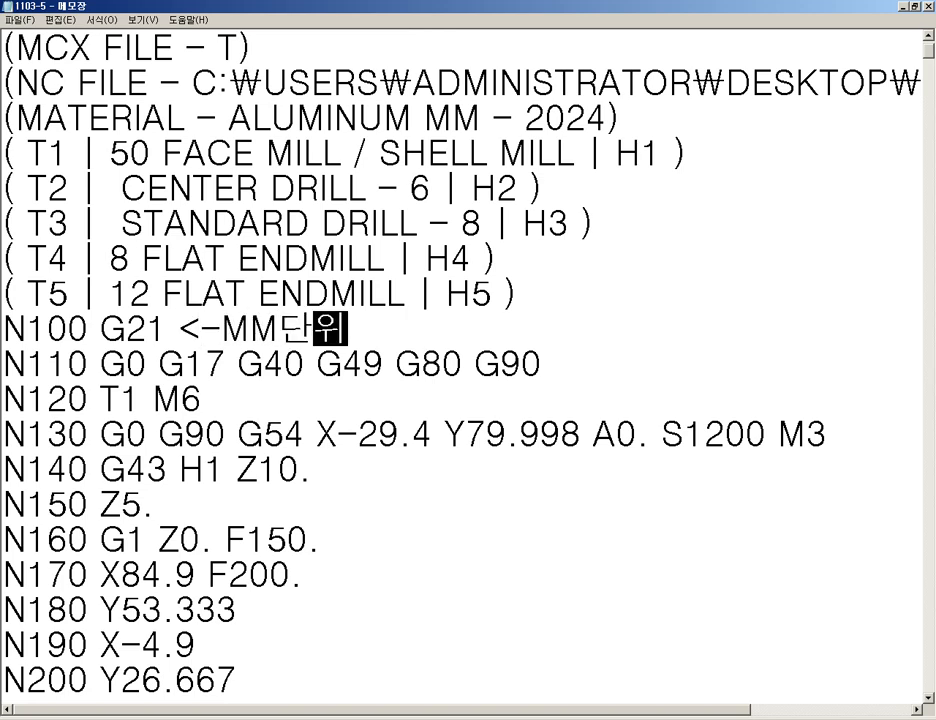
Examine the preparatory codes in block N110 and follow the T1 face-milling blocks down to N220
key("Down")
key("Left")
key("Left")
key("Left")
key("Left")
key("Left")
key("Left")
key("Left")
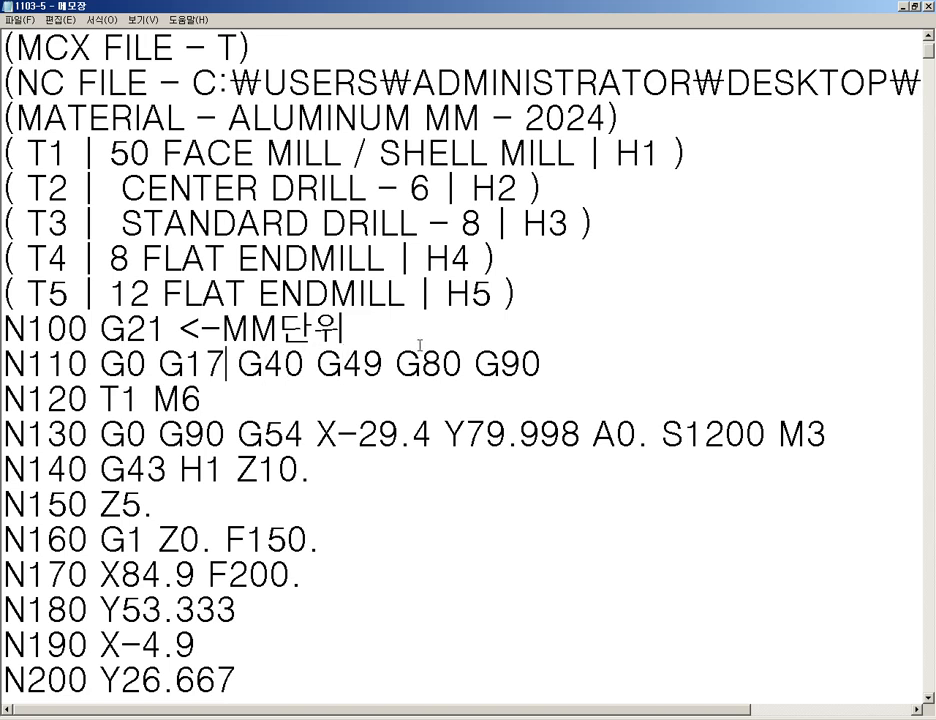
key("Right")
key("Right")
key("Right")
key("Right")
key("Right")
key("Right")
key("Right")
key("Right")
key("Down")
key("Down")
key("Down")
key("Down")
key("Down")
key("Up")
key("Up")
key("Up")
key("Up")
key("Up")
key("Left")
key("Left")
key("Right")
key("Right")
key("Right")
key("Right")
key("Down")
key("Down")
key("Down")
key("Down")
key("Down")
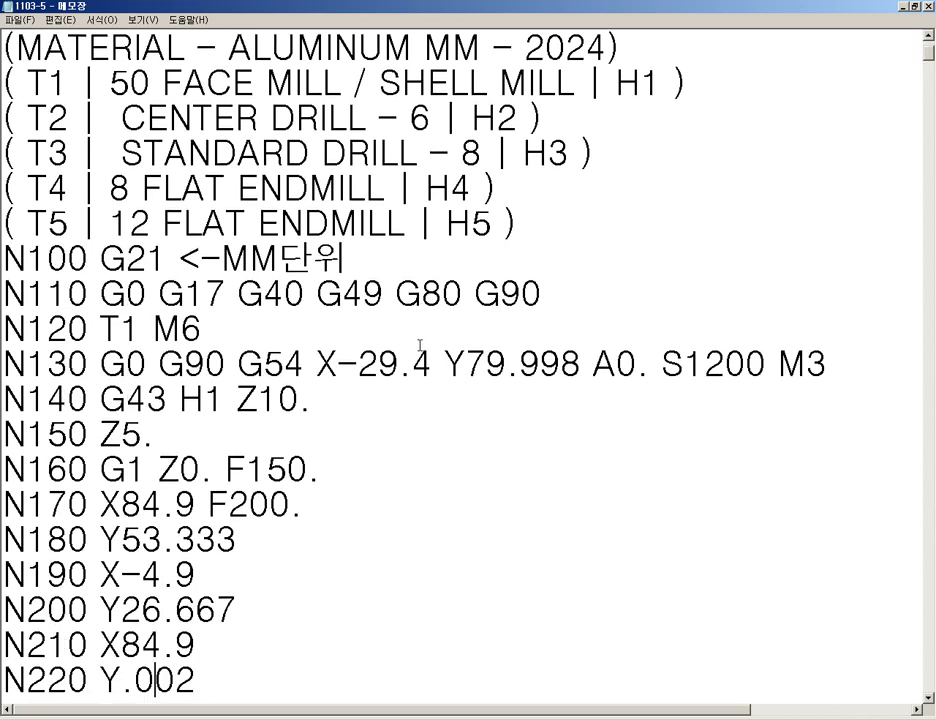
Review the face-milling cutting moves and highlight the feed rate code in block N170
key("Up")
key("Up")
key("Up")
key("Up")
key("Up")
key("Down")
key("Down")
key("Down")
key("Up")
key("Right")
key("shift+Right")
key("shift+Right")
key("shift+Right")
key("shift+Right")
key("shift+Right")
key("shift+Right")
key("shift+Right")
key("shift+Right")
key("shift+Right")
scroll(330, 485, "down", 2)
left_click(340, 435)
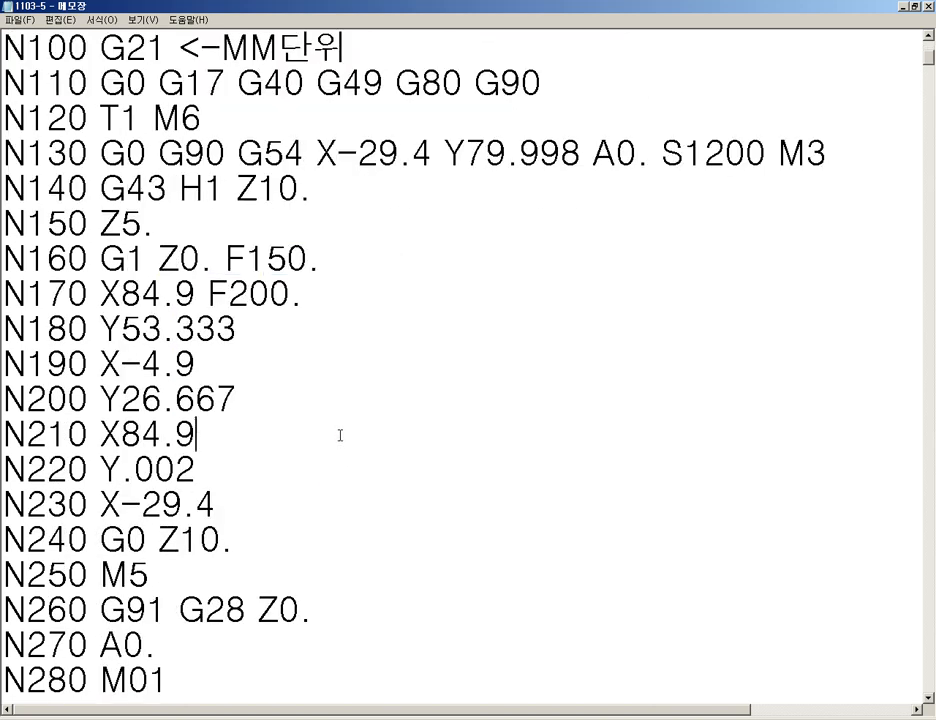
left_click_drag(208, 297, 317, 298)
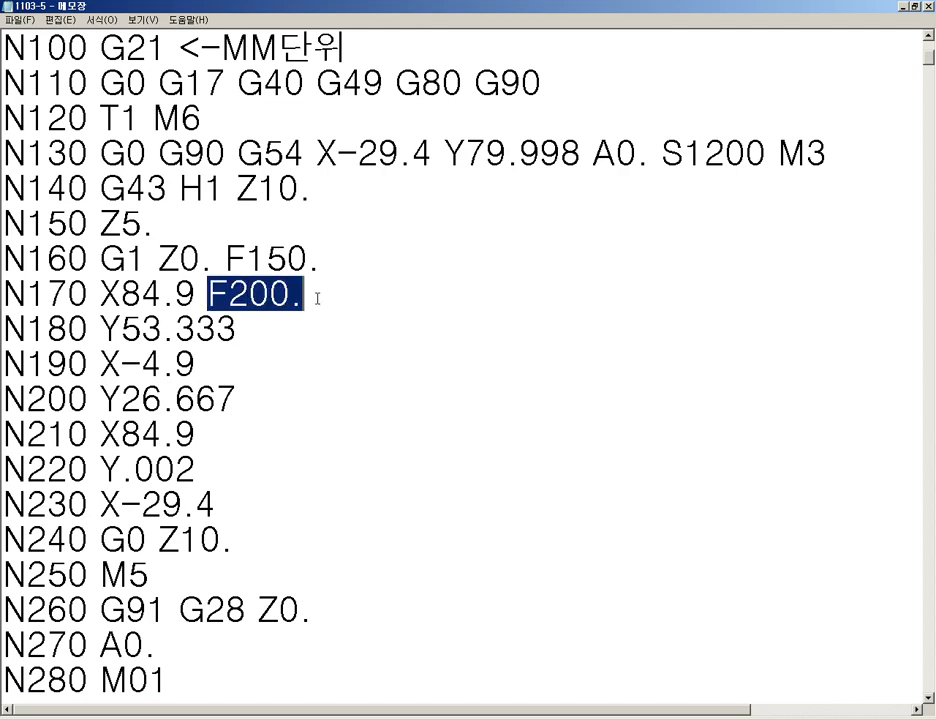
Set block N270 A0. apart with a blank line above and below it
scroll(317, 298, "down", 2)
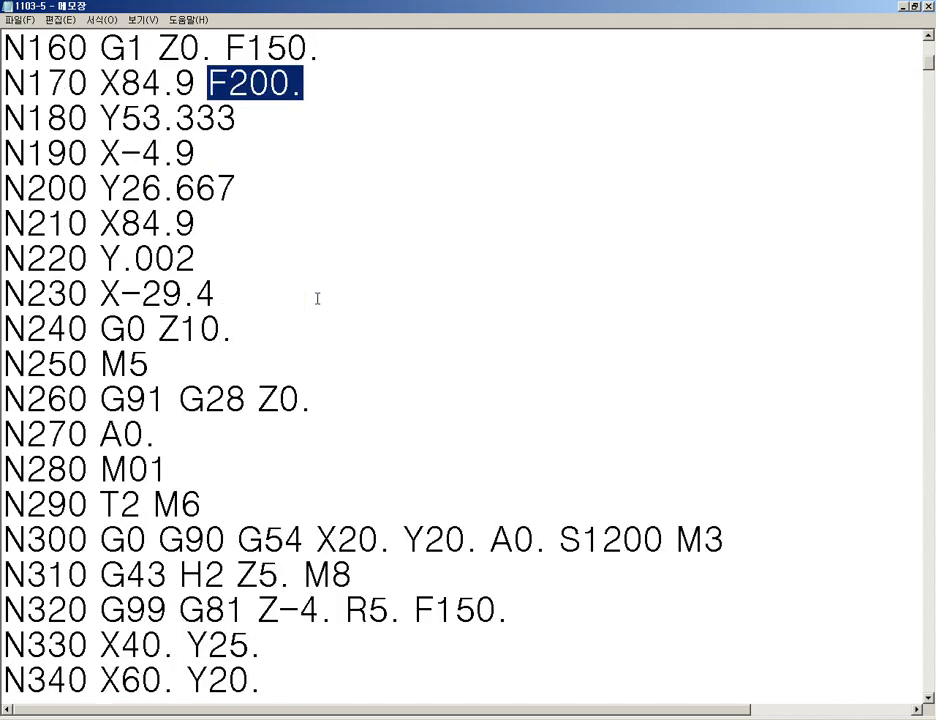
left_click(388, 406)
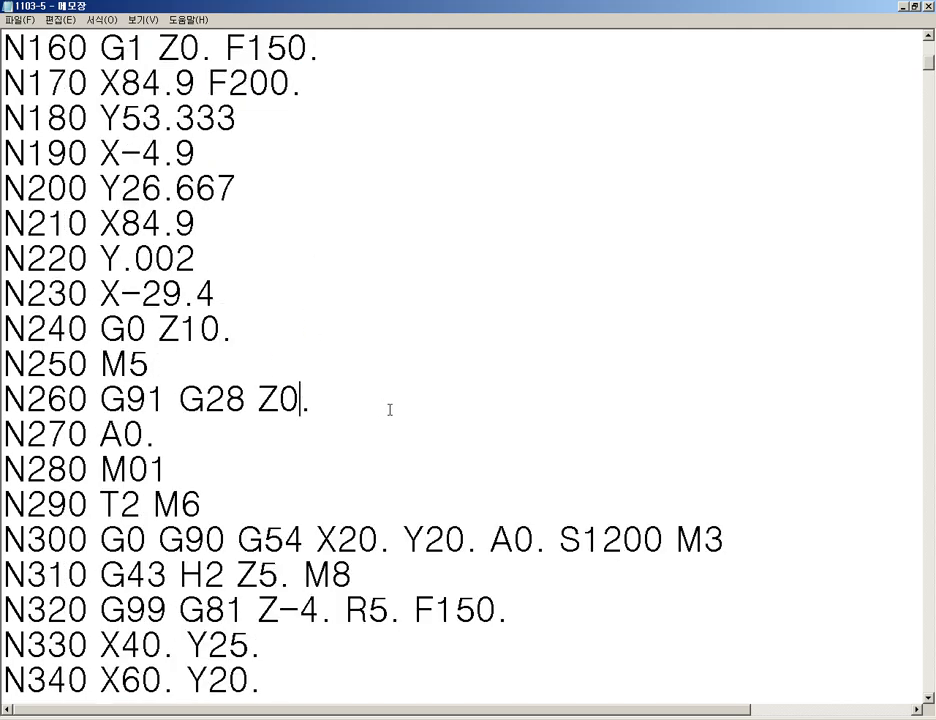
key("Up")
key("Right")
key("Right")
key("Right")
key("Right")
key("Right")
key("Right")
key("Right")
key("Right")
key("Return")
key("Return")
key("Up")
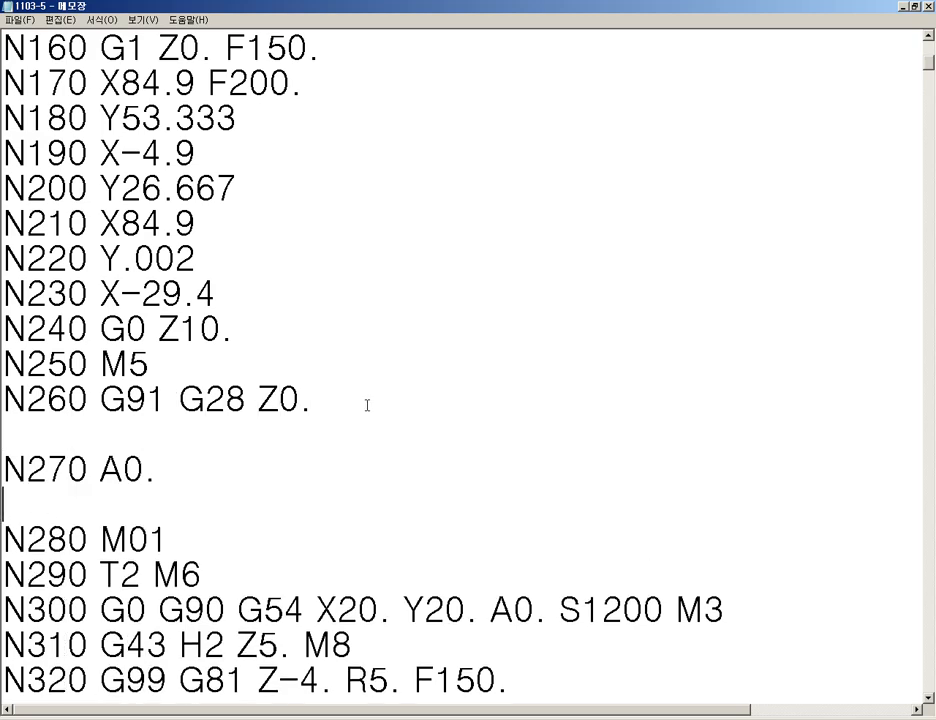
Delete block N270 A0. and the blank lines around it
key("Down")
key("Right")
key("Right")
key("Up")
key("Up")
key("Up")
key("Right")
key("Right")
key("Down")
key("Left")
key("BackSpace")
key("BackSpace")
key("BackSpace")
key("BackSpace")
key("BackSpace")
key("BackSpace")
key("BackSpace")
key("BackSpace")
key("Delete")
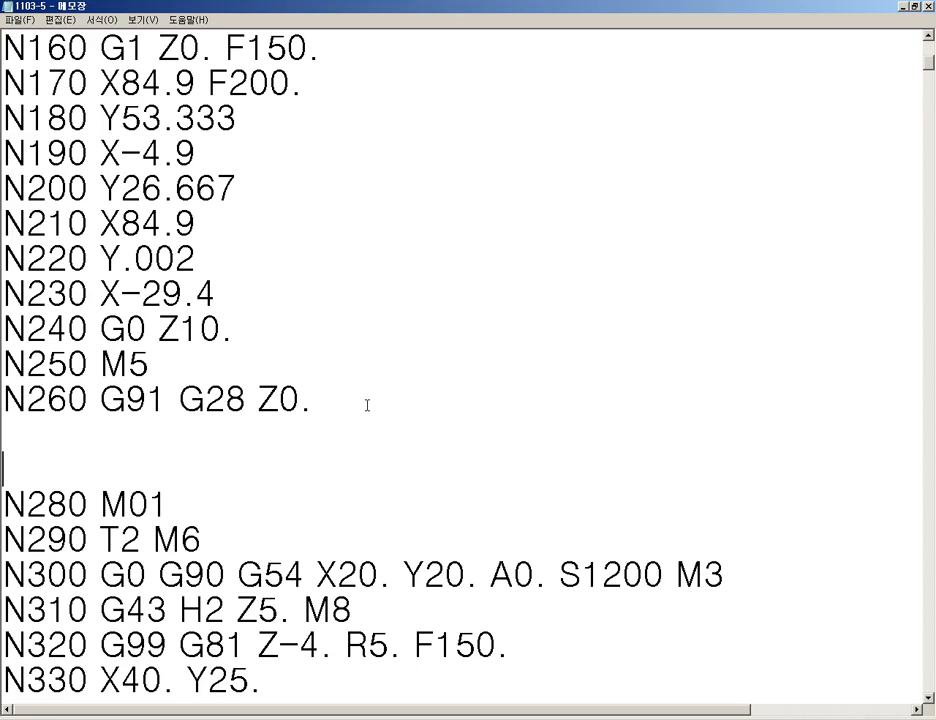
key("Delete")
key("Delete")
Insert a blank line between block N280 M01 and the T2 tool change in block N290
key("Right")
key("Right")
key("Right")
key("Right")
key("Right")
key("Right")
key("Right")
key("Right")
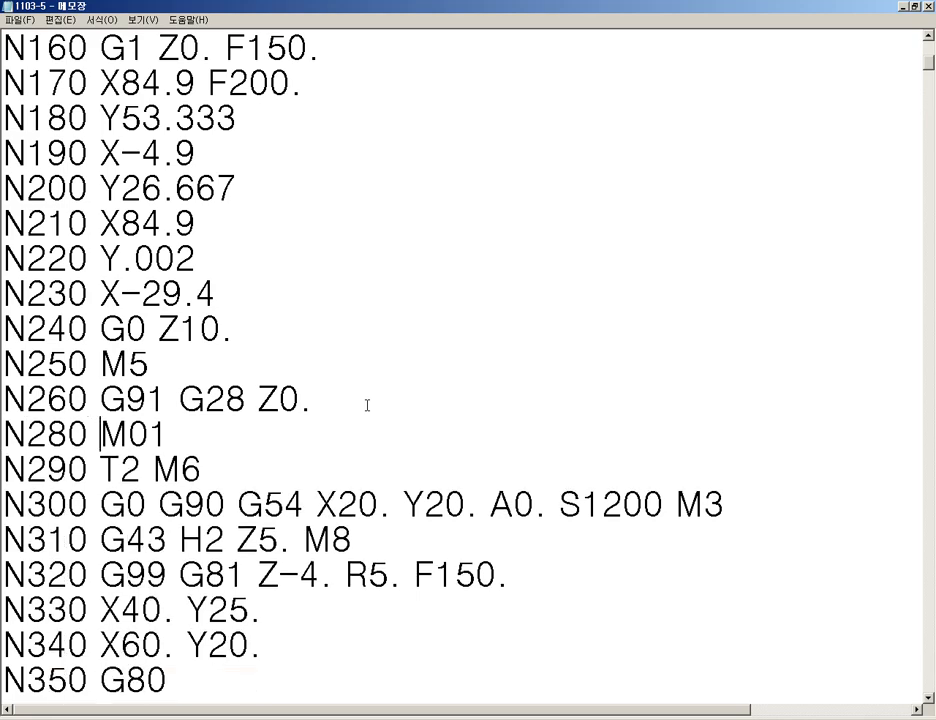
key("Return")
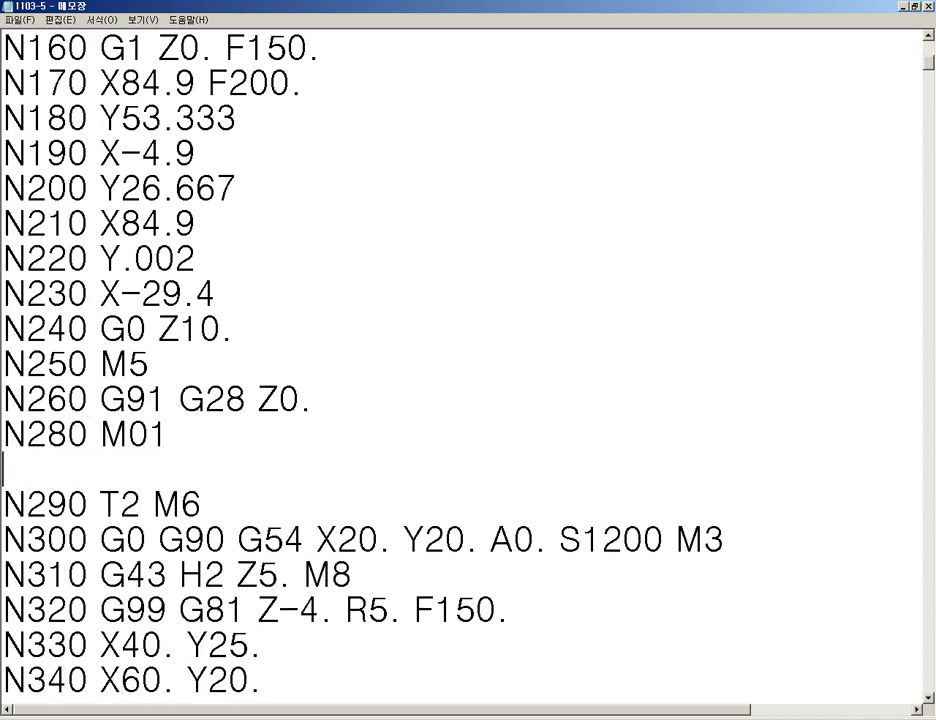
Step through the T2 drilling blocks N290 to N320, examining the G81 cycle's depth, R plane and feed codes
key("Down")
key("Down")
key("Right")
key("Right")
scroll(367, 405, "down", 3)
scroll(303, 326, "up", 1)
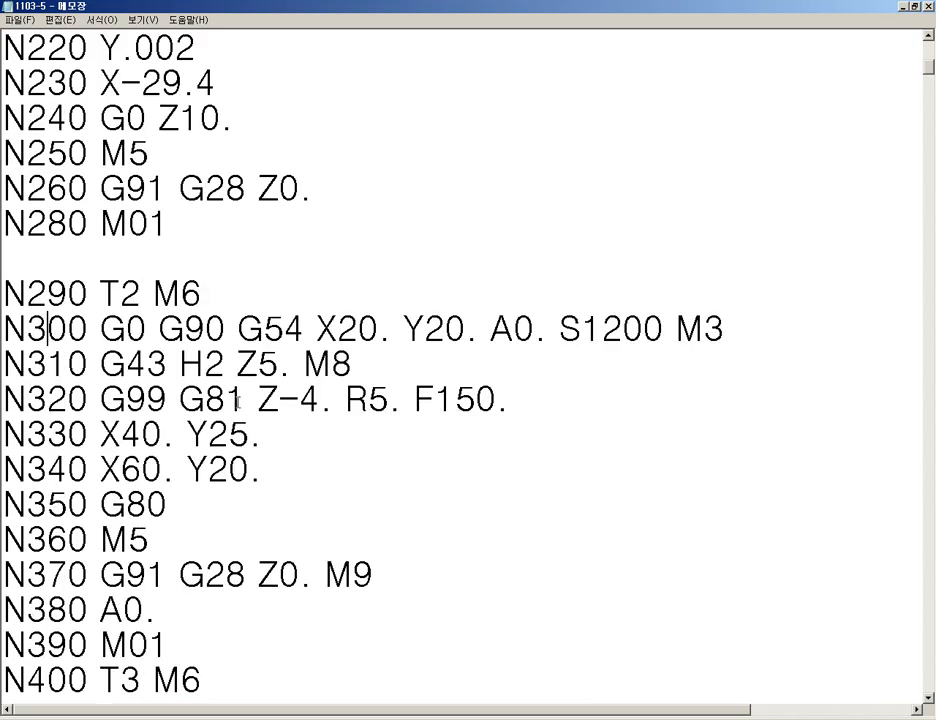
key("Down")
key("Down")
key("Right")
key("Right")
key("Right")
key("Right")
key("Right")
key("Right")
key("Right")
key("Right")
key("Right")
key("Right")
key("Right")
key("Right")
key("Right")
key("Right")
key("Right")
key("Right")
key("Right")
key("Right")
key("Right")
Delete block N380 A0. and insert a blank line between N390 M01 and the T3 tool change in N400
scroll(420, 480, "down", 3)
scroll(300, 494, "up", 2)
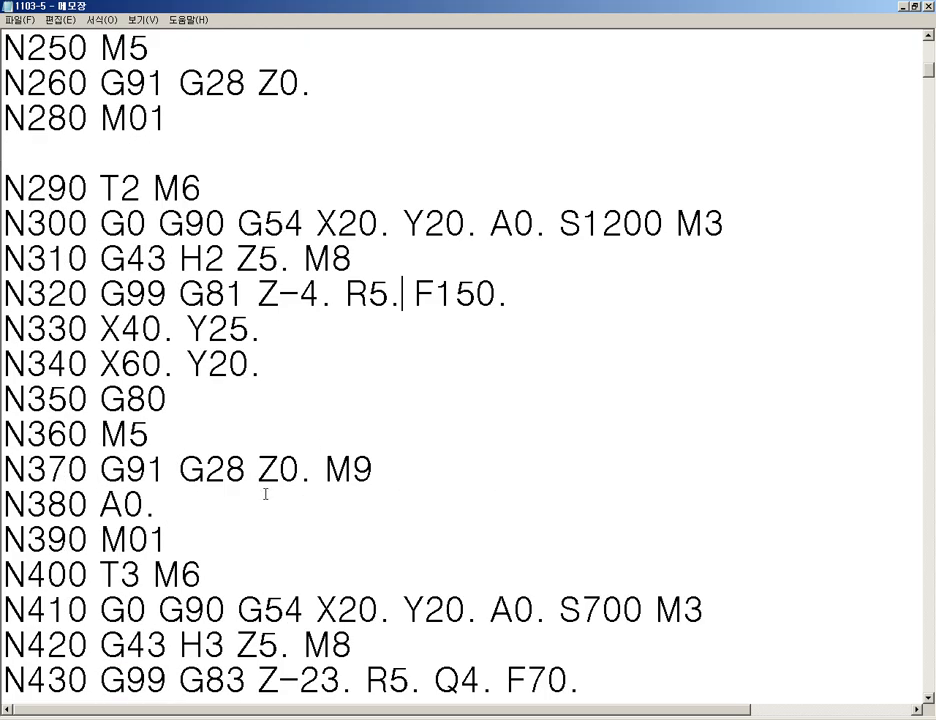
left_click(181, 517)
left_click_drag(181, 517, 3, 507)
key("Delete")
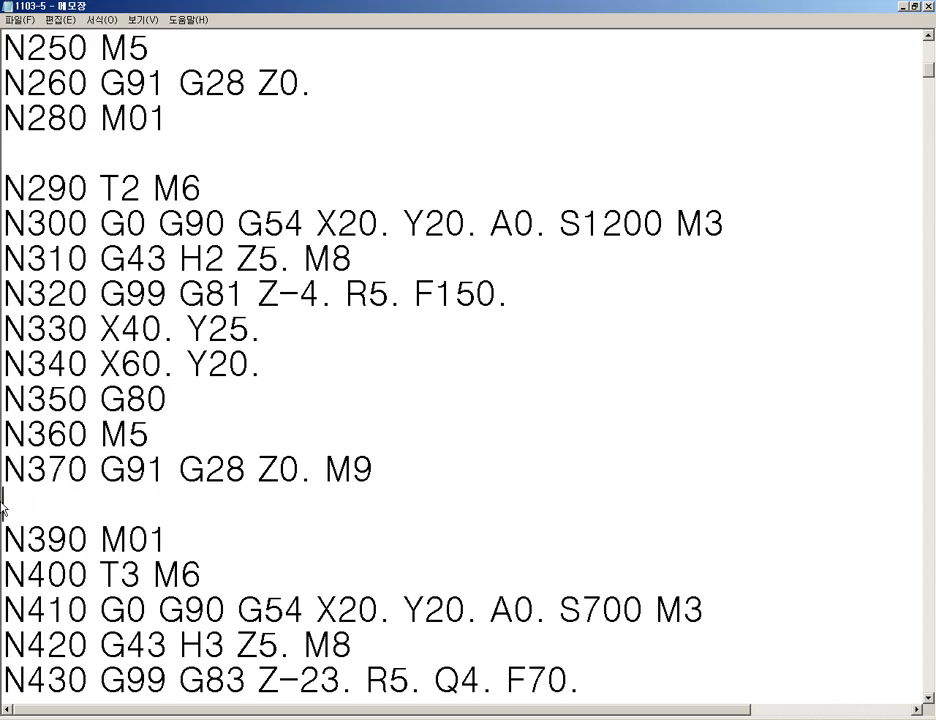
key("BackSpace")
key("Down")
key("Return")
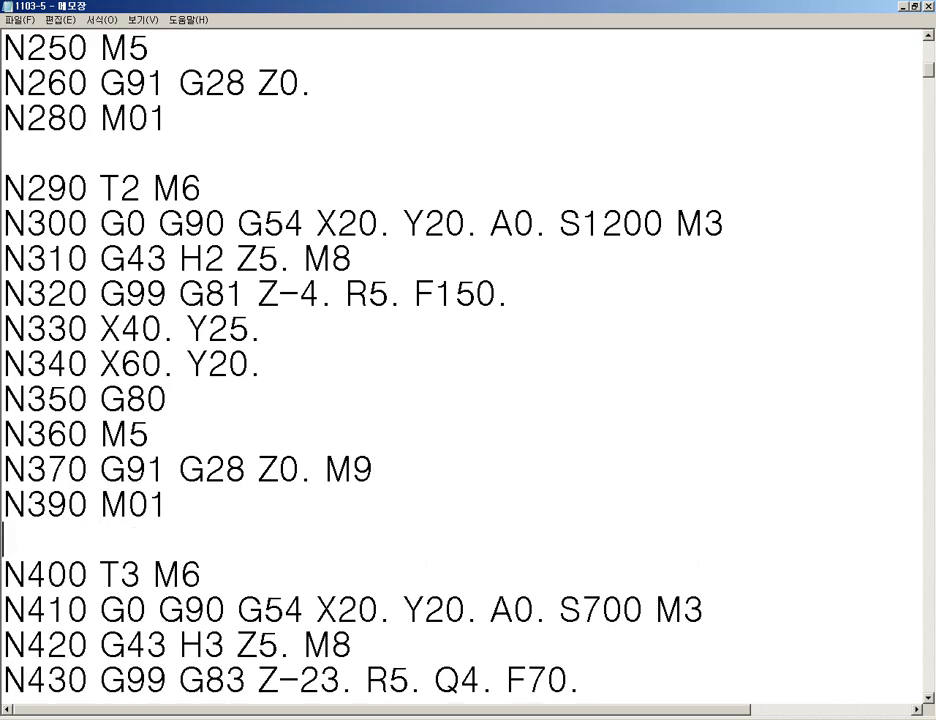
Examine the T3 drilling blocks, stepping through the G83 peck cycle codes in block N430
key("Down")
key("Down")
scroll(146, 357, "down", 2)
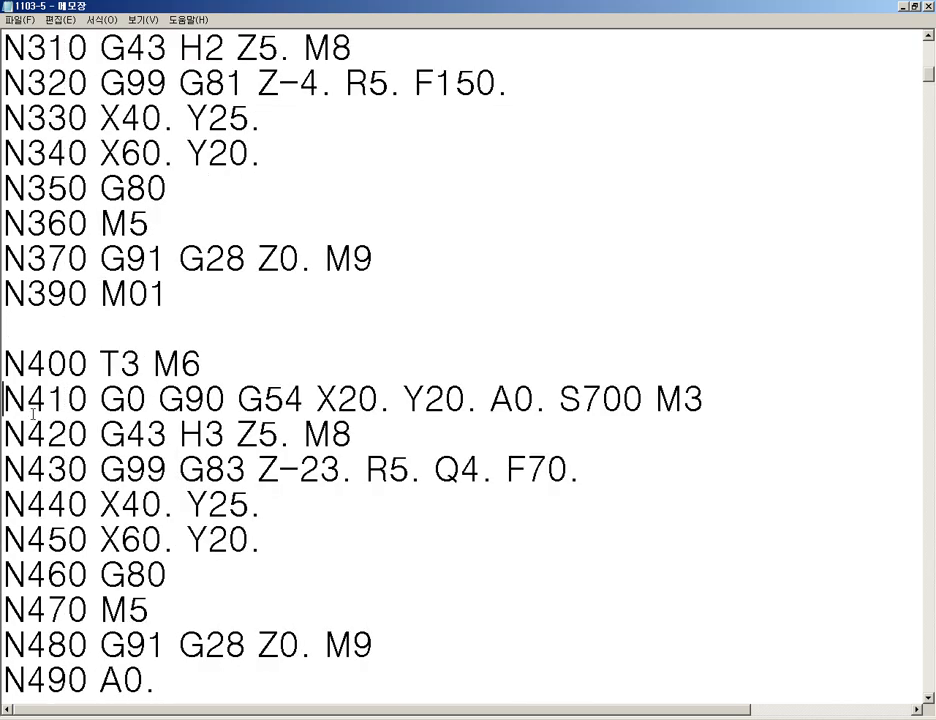
scroll(203, 328, "down", 1)
left_click(247, 367)
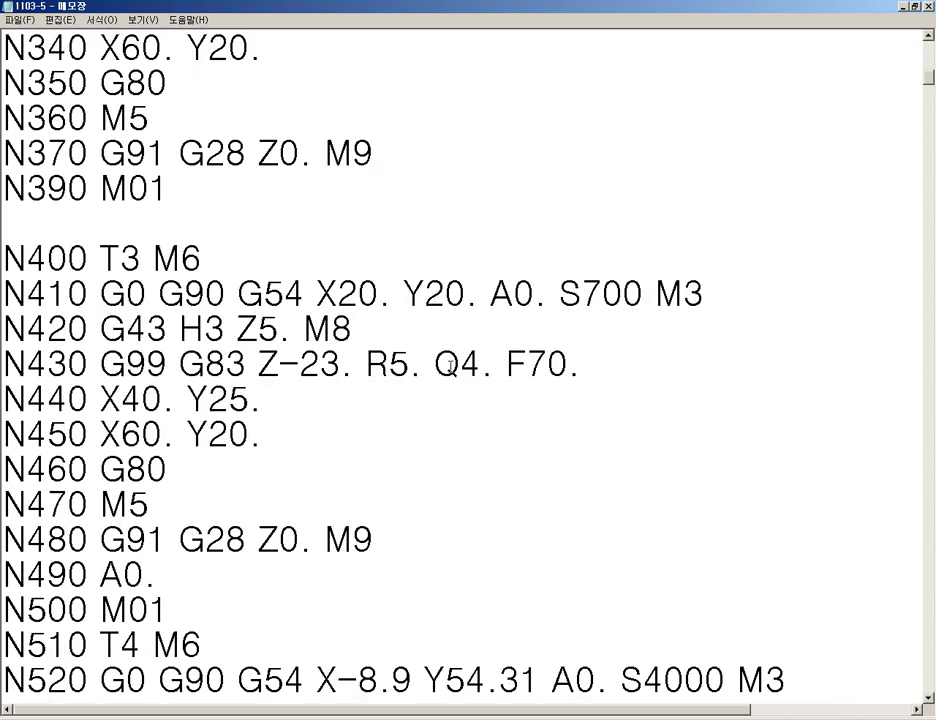
key("Left")
key("Left")
key("Right")
key("Right")
key("Right")
key("Right")
key("Right")
key("Right")
key("Right")
key("Right")
Delete block N490 A0. and insert a blank line between N500 M01 and the T4 tool change in N510
key("Down")
key("Down")
key("Down")
key("Down")
key("Down")
key("Down")
key("BackSpace")
key("BackSpace")
key("BackSpace")
key("BackSpace")
key("BackSpace")
key("BackSpace")
key("BackSpace")
key("BackSpace")
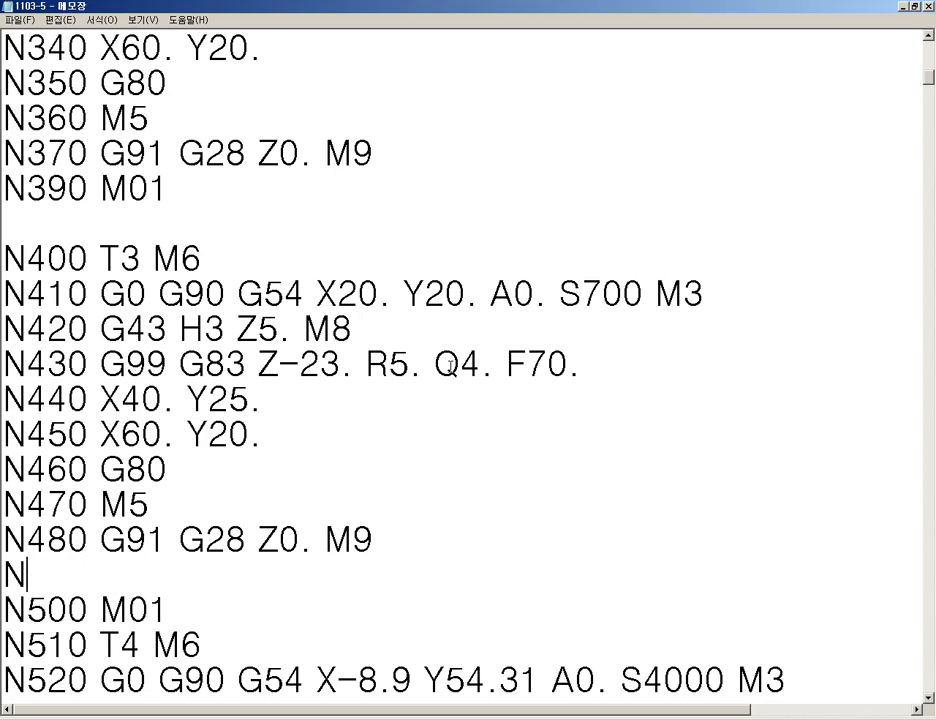
key("Delete")
key("End")
key("Return")
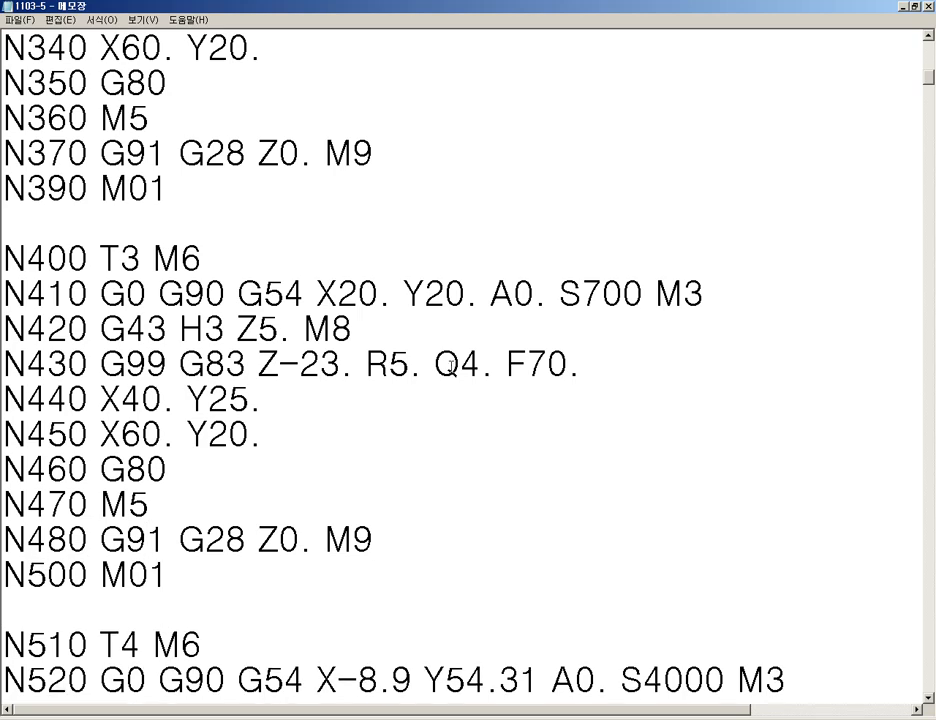
Look over the T4 contour blocks, and search downward for "T" to reach the T5 tool change in N7160
scroll(489, 303, "down", 2)
scroll(468, 395, "down", 1)
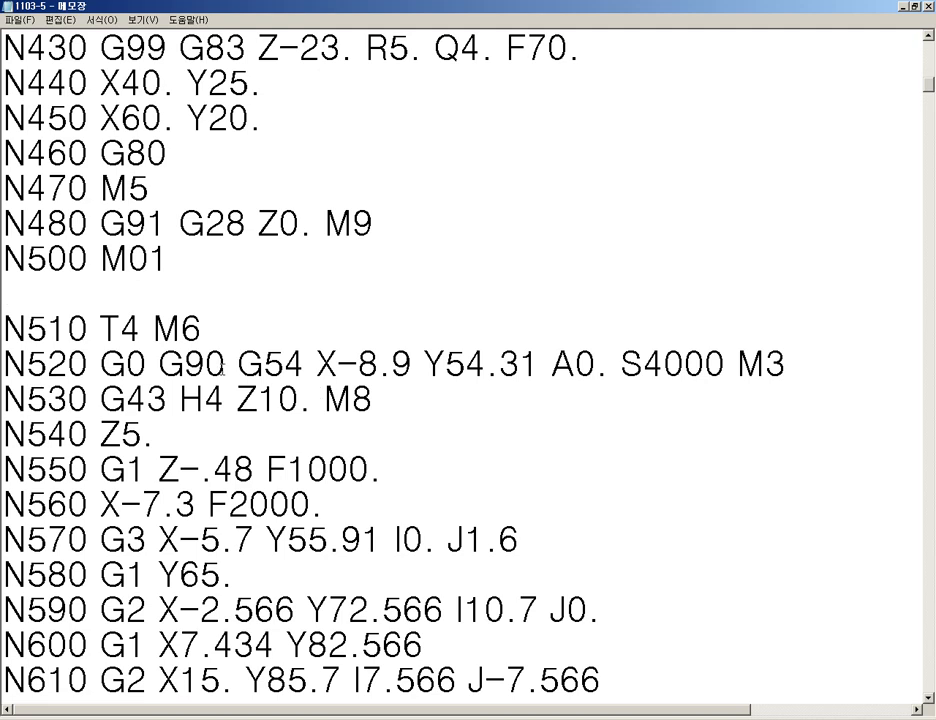
scroll(307, 280, "down", 1)
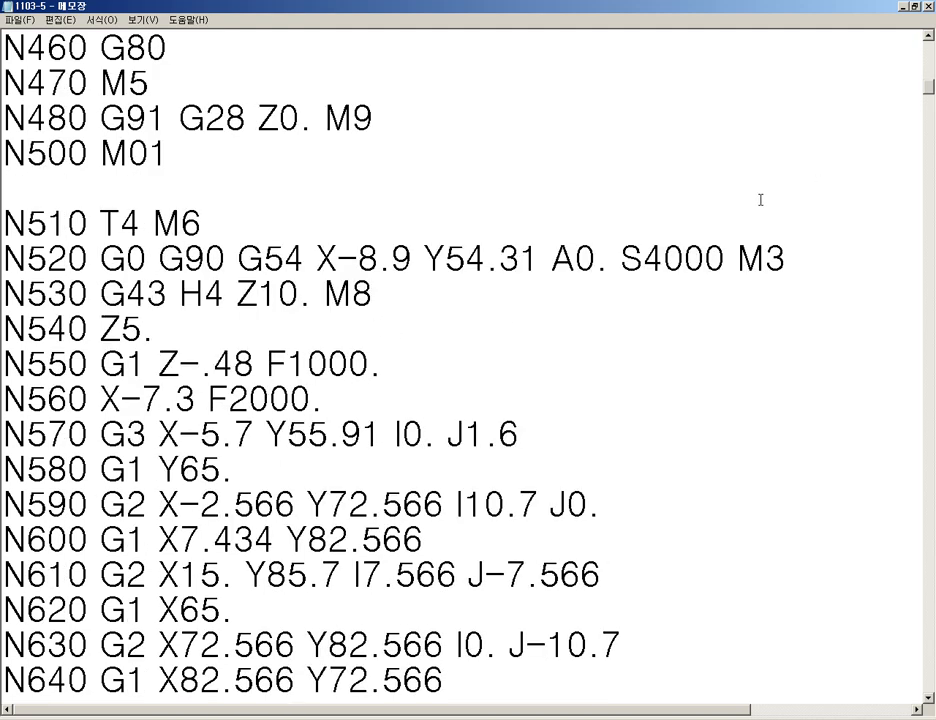
left_click(103, 20)
mouse_move(60, 20)
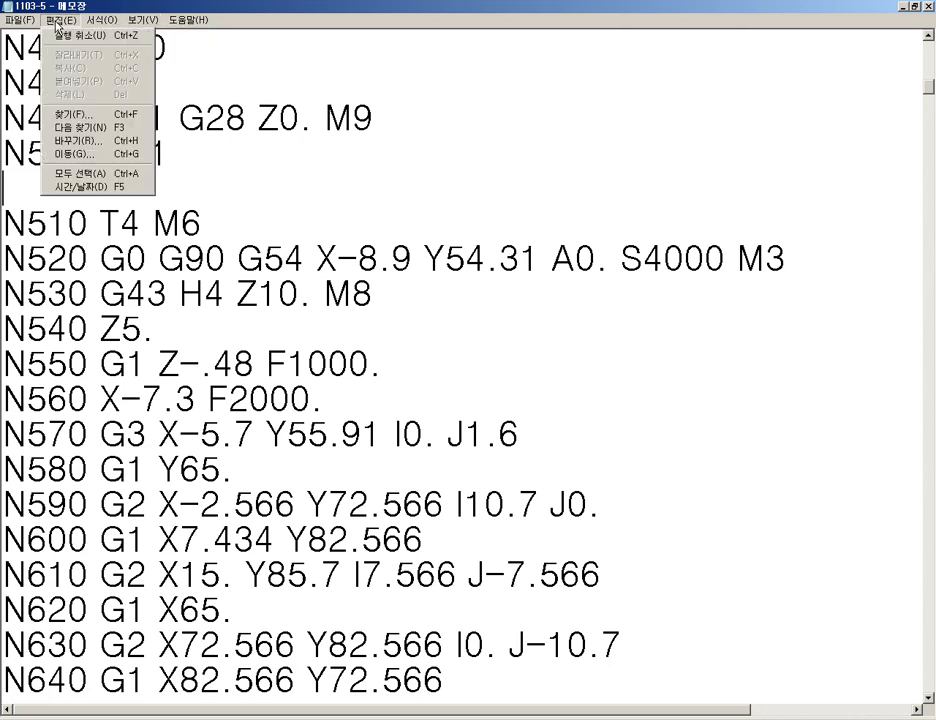
left_click(66, 116)
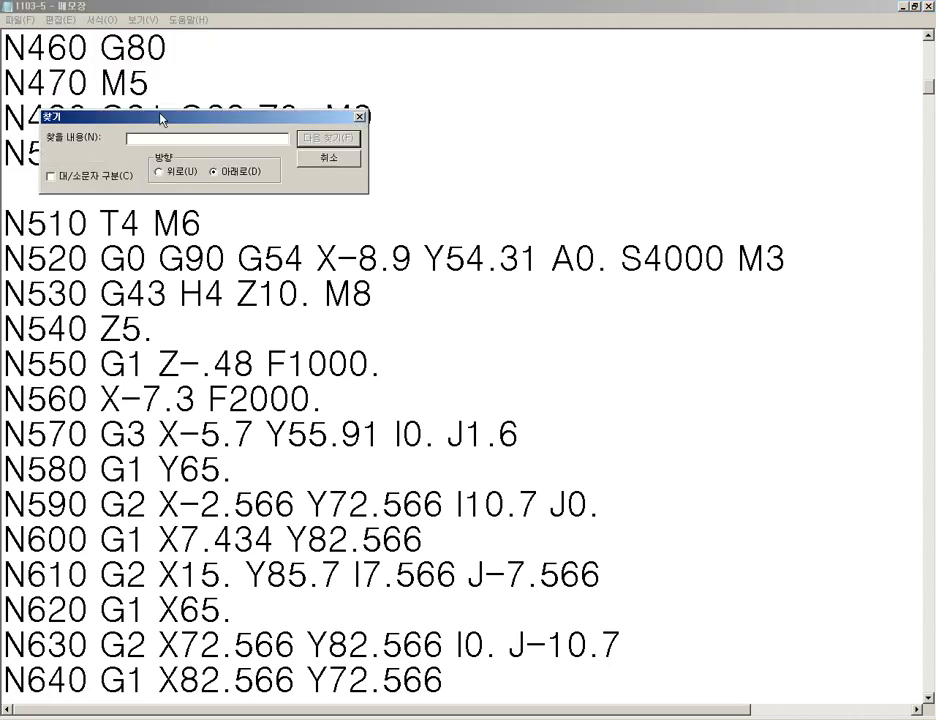
left_click_drag(116, 82, 401, 113)
type("ㅅ")
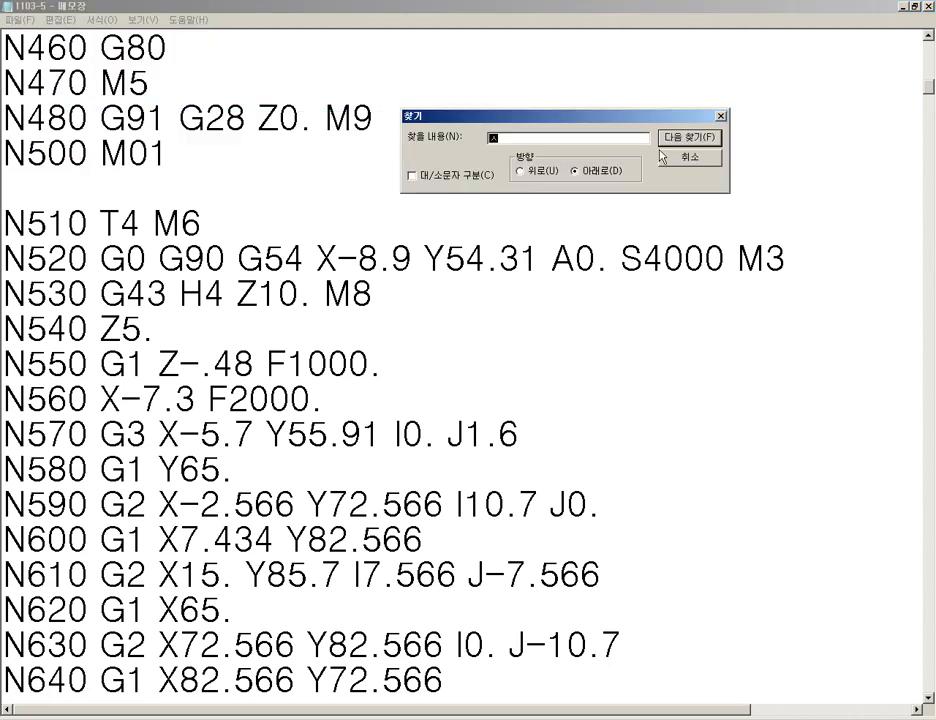
key("Hangul")
key("BackSpace")
type("T")
left_click(672, 145)
left_click(676, 142)
left_click(441, 481)
scroll(441, 481, "down", 1)
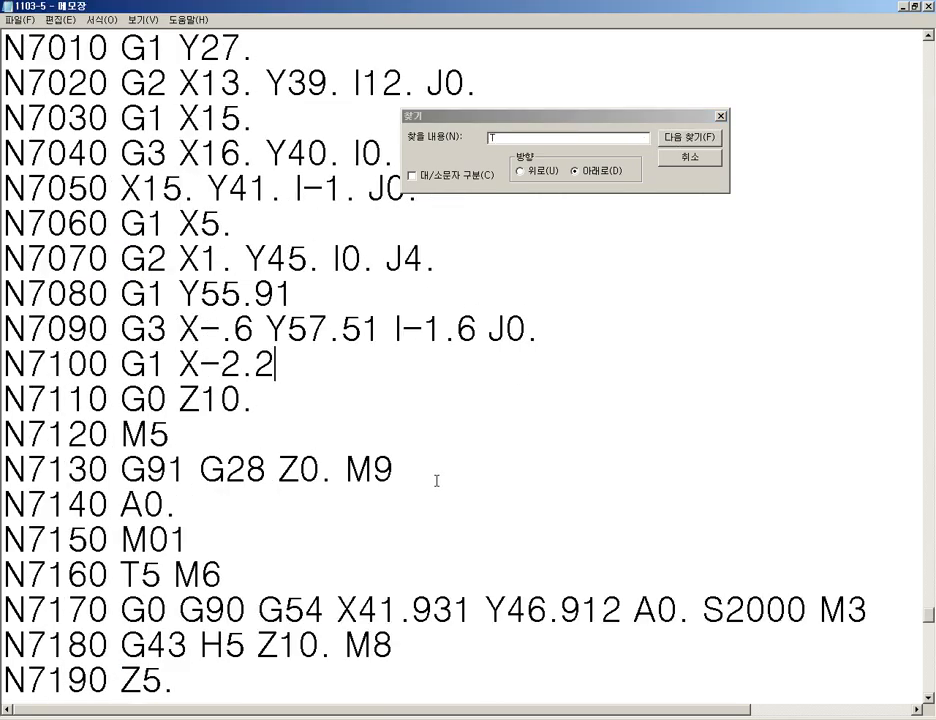
Insert a blank line between block N7150 M01 and the T5 tool change in block N7160
left_click_drag(4, 540, 372, 545)
left_click(377, 553)
key("Return")
key("Up")
key("Up")
key("Up")
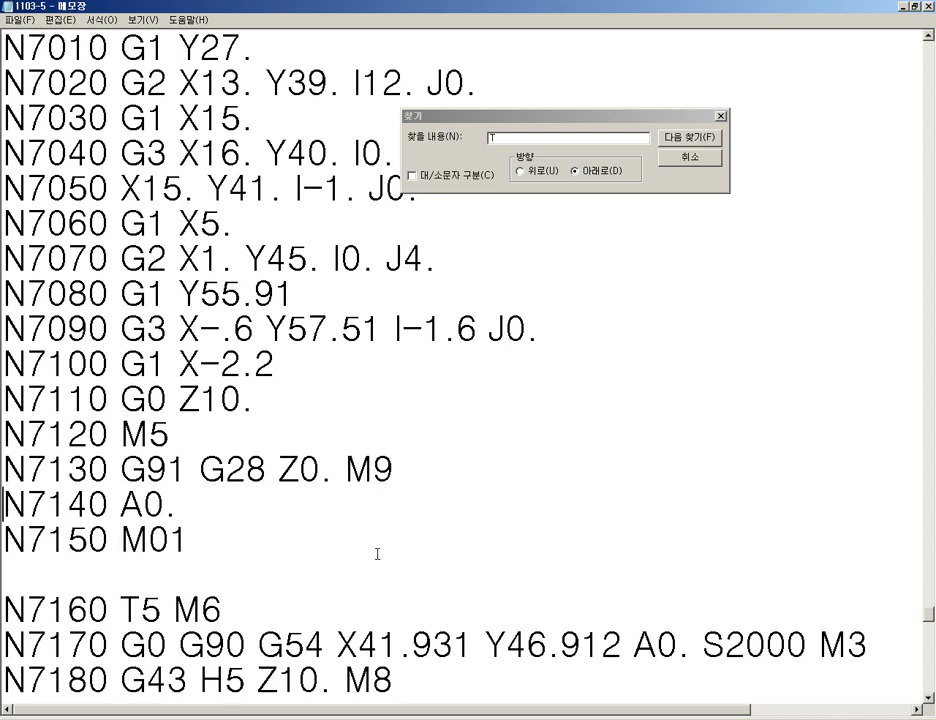
Delete block N7140 A0. and its leftover line
key("Right")
key("Right")
key("Right")
key("Right")
key("Right")
key("Right")
key("Right")
key("Right")
key("Right")
key("BackSpace")
key("BackSpace")
key("BackSpace")
key("BackSpace")
key("BackSpace")
key("BackSpace")
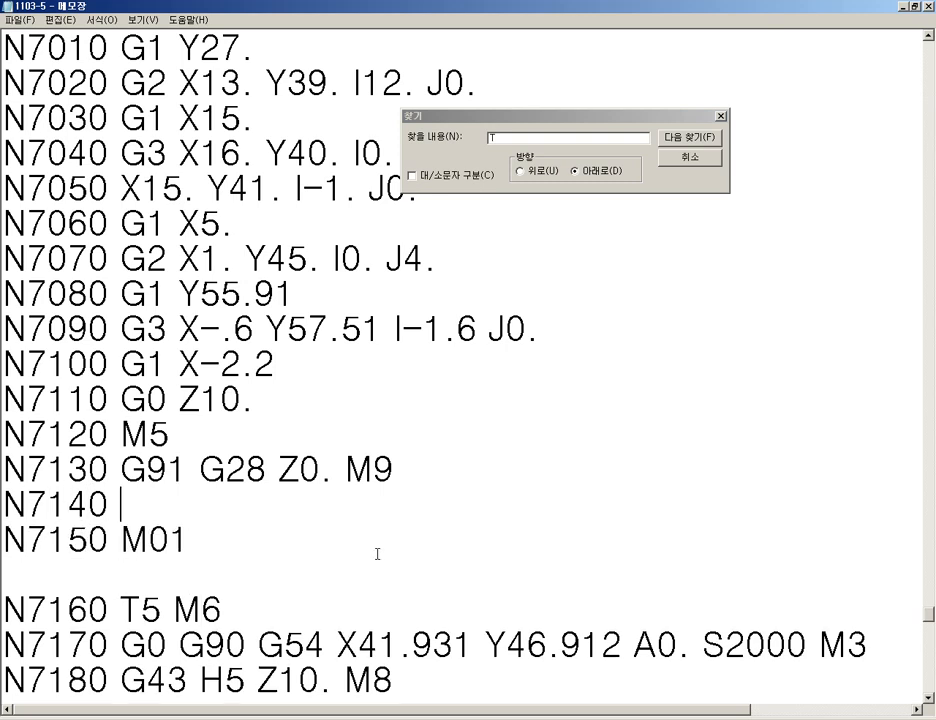
key("BackSpace")
key("BackSpace")
key("BackSpace")
key("BackSpace")
Examine the T5 blocks from the tool change in N7160 through the plunge and first arc moves
key("Down")
key("Down")
key("Down")
key("Down")
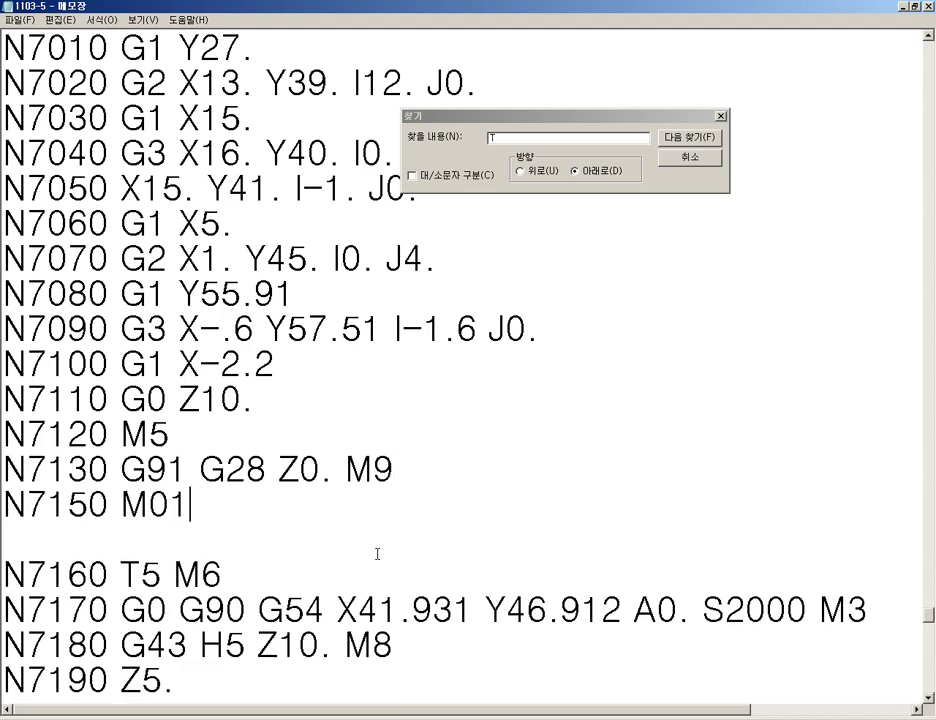
key("Down")
key("Down")
key("Down")
key("Down")
key("Down")
key("Down")
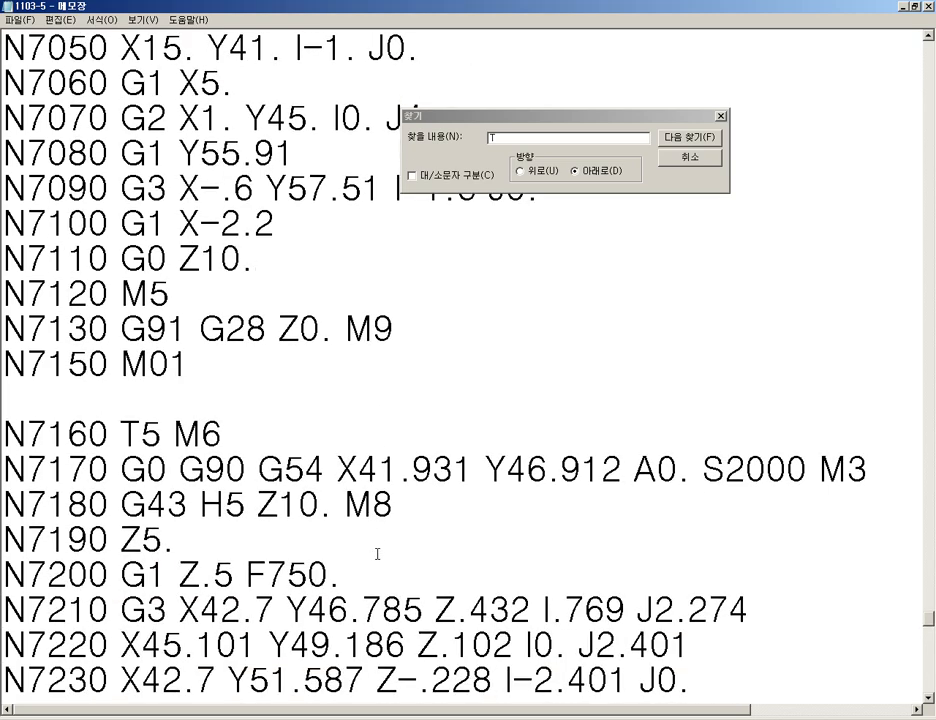
scroll(377, 553, "down", 3)
Search downward for "M" and go to the closing blocks N8000 to N8030 at the program's end
left_click(468, 158)
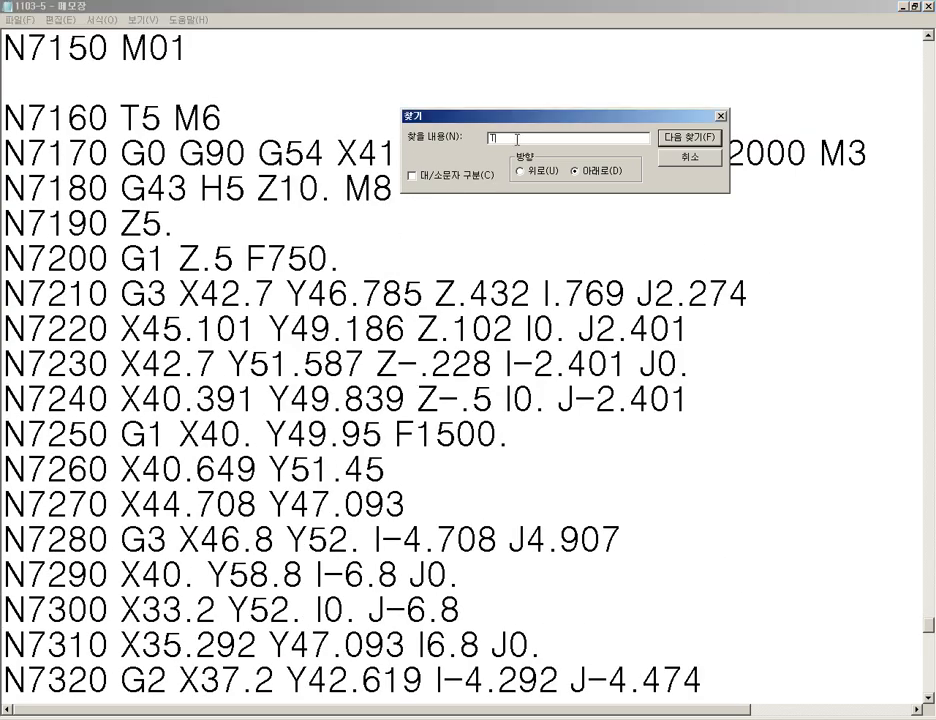
key("Return")
left_click(516, 438)
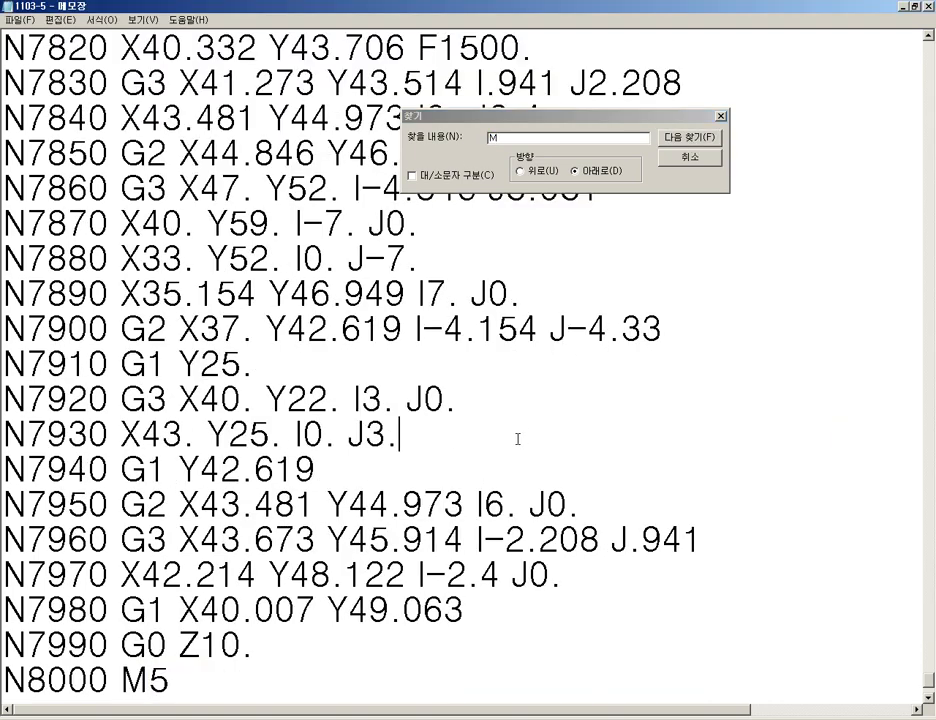
scroll(368, 498, "down", 2)
left_click(426, 511)
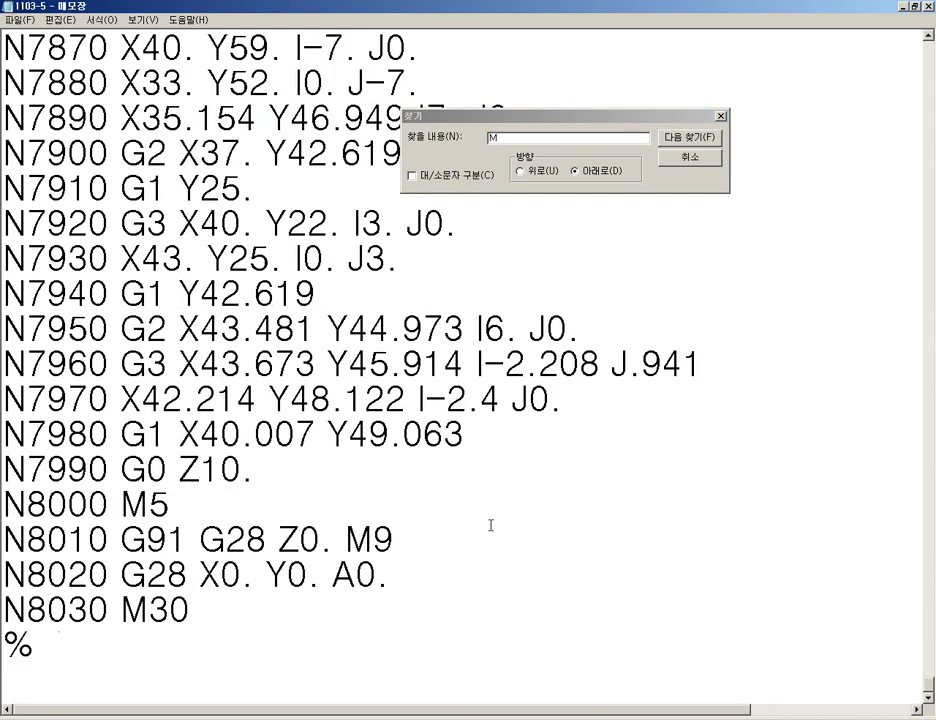
Insert a blank line above the program end block N8030 M30
key("Down")
key("Left")
key("Left")
key("Left")
key("Down")
key("Left")
key("Left")
key("Left")
key("Left")
key("Return")
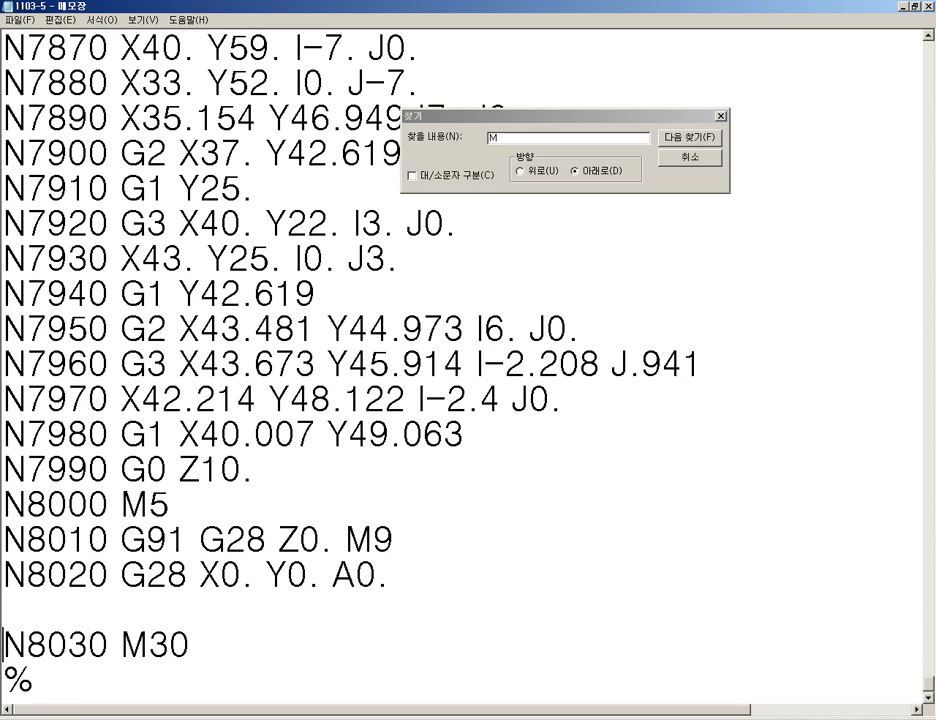
Insert blank lines above the reference return blocks N8010 G91 G28 and N8020 G28 to set them apart
key("Up")
key("Up")
key("Return")
key("Up")
key("Return")
key("Down")
key("Down")
key("Down")
key("Down")
key("Down")
key("Down")
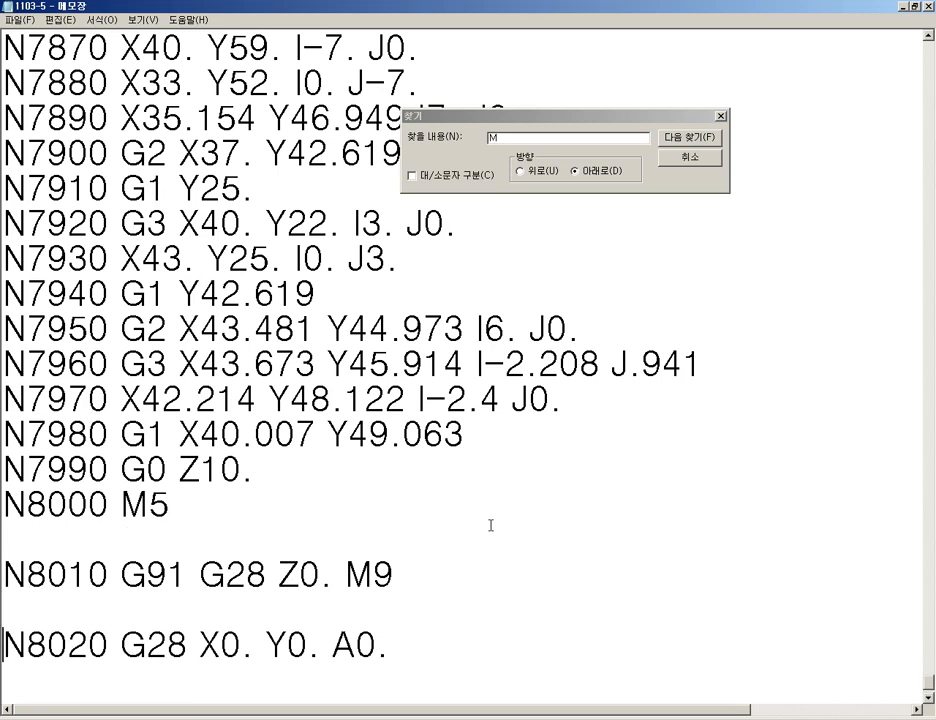
Delete the A0. word from the end of reference return block N8020
key("Up")
key("Up")
key("Right")
key("Right")
key("Right")
key("Right")
key("Right")
key("Right")
key("Right")
key("Right")
key("Right")
key("Right")
key("Right")
key("Right")
key("Right")
key("Right")
key("Right")
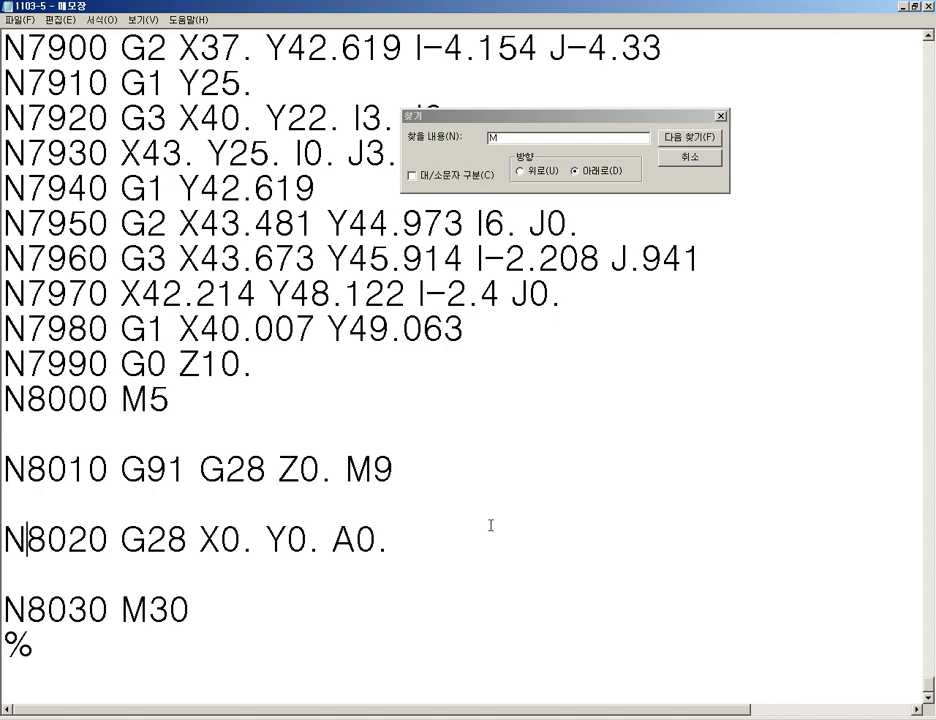
key("Left")
key("Left")
key("Right")
key("Right")
key("Right")
key("Right")
key("Right")
key("Right")
key("Right")
key("BackSpace")
key("BackSpace")
key("BackSpace")
Delete the X0. word from block N8020 so that it reads G28 Y0
key("Left")
key("Left")
key("Left")
key("Left")
key("BackSpace")
key("BackSpace")
key("BackSpace")
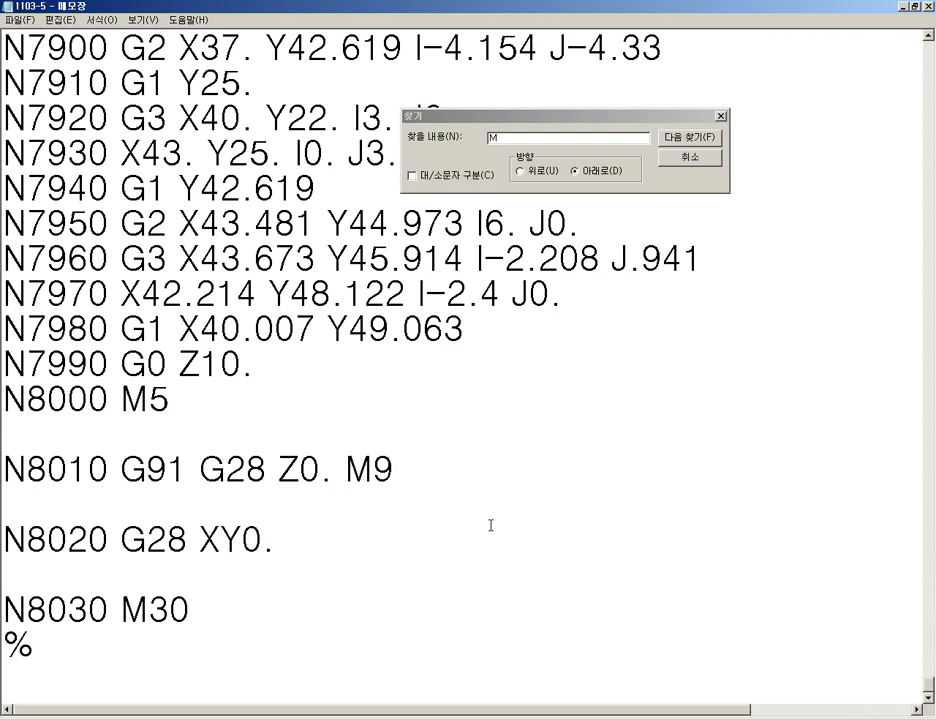
key("BackSpace")
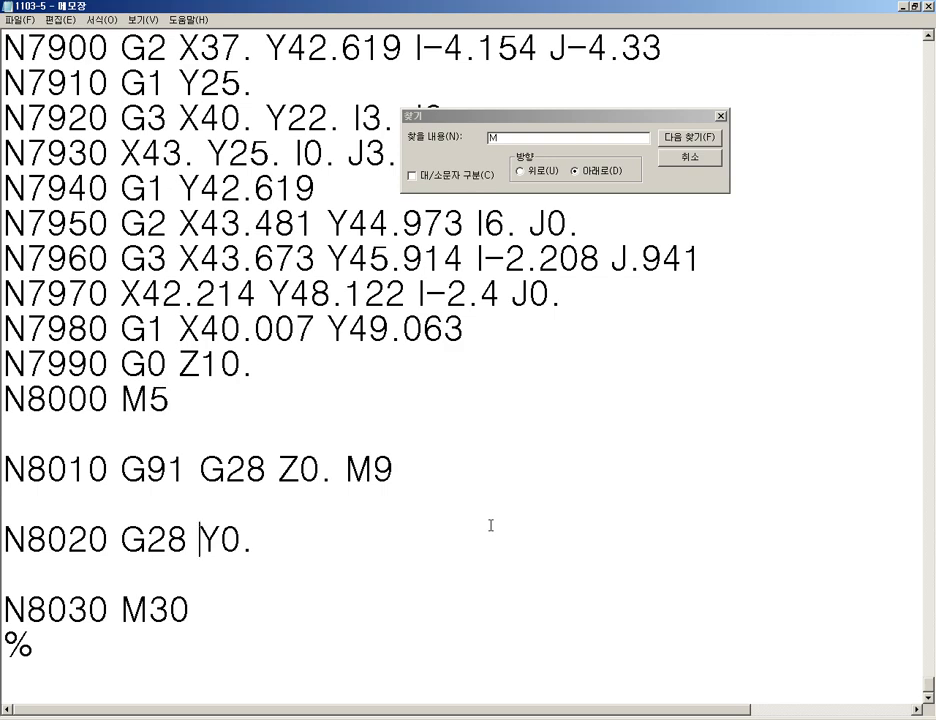
Append the comment "; <- 재료교체할때 작업자 제일 가까운곳으로" to block N8020 and break to a new line
left_click(490, 525)
type("; <- 재료교체")
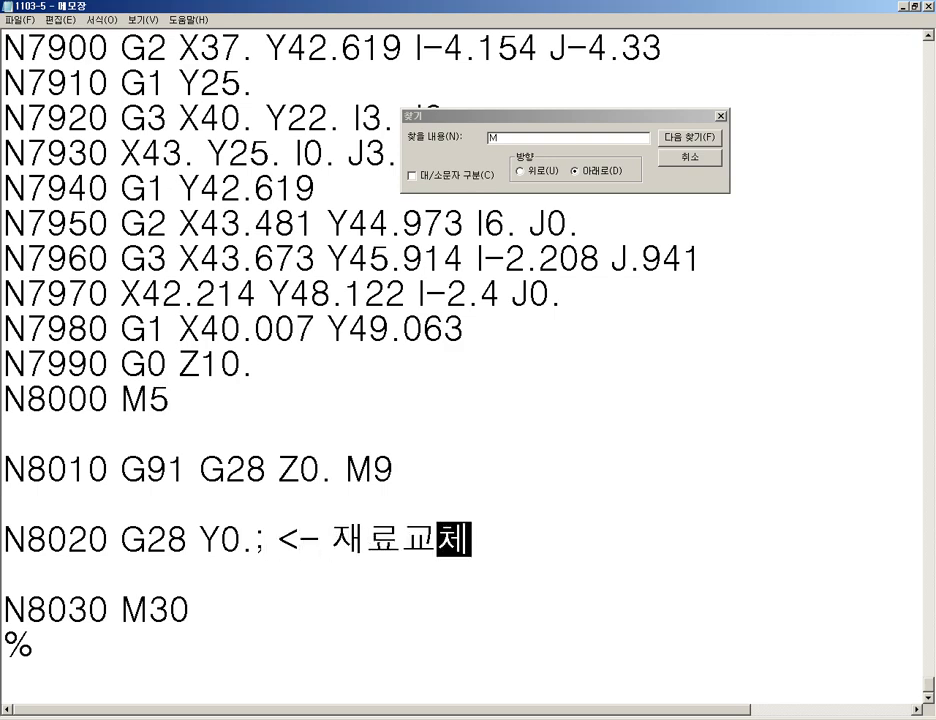
type("할때 작업자")
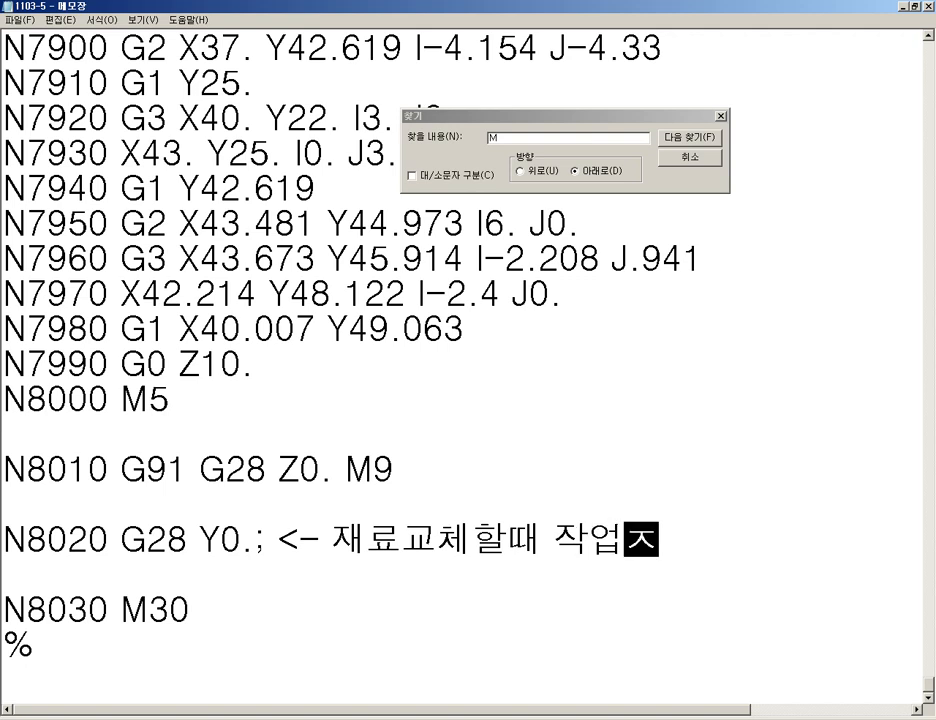
type(" 제일")
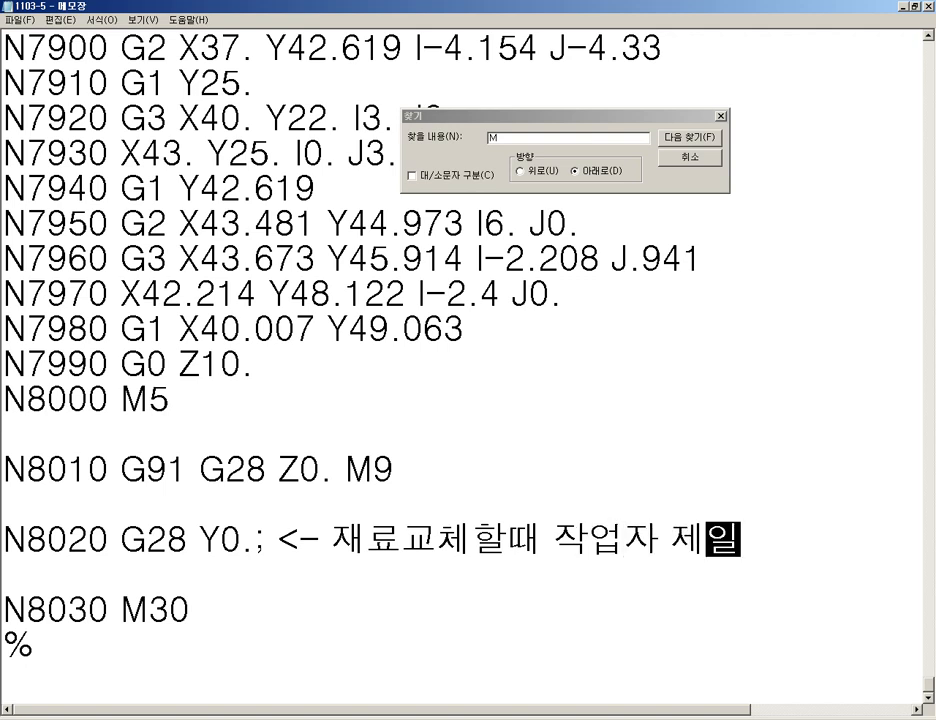
type("개")
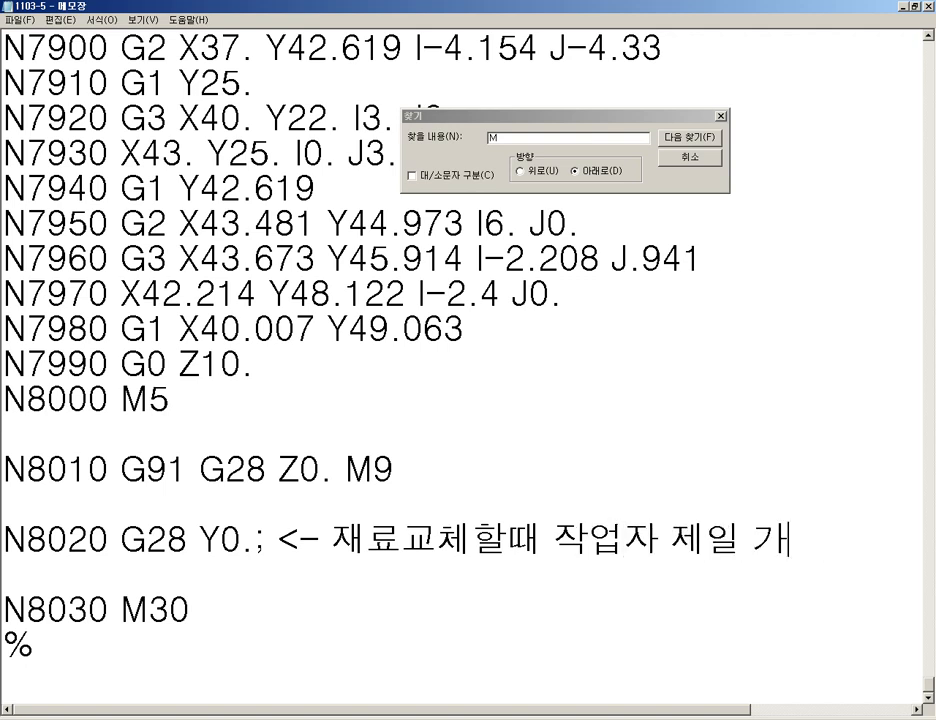
key("BackSpace")
key("BackSpace")
type("가까운")
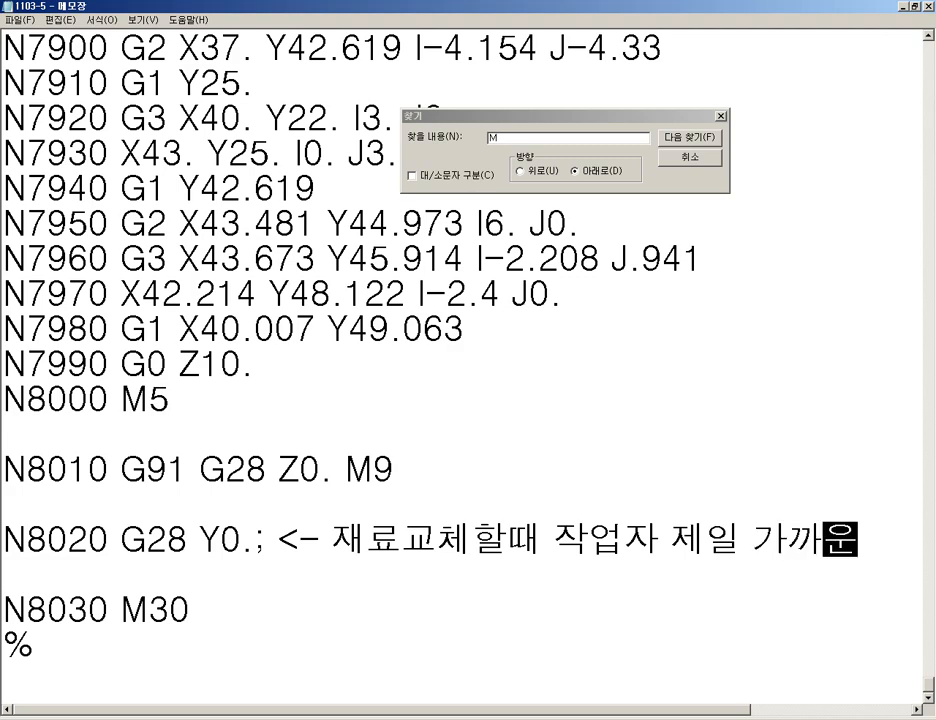
type("고ㅅ으로")
key("Return")
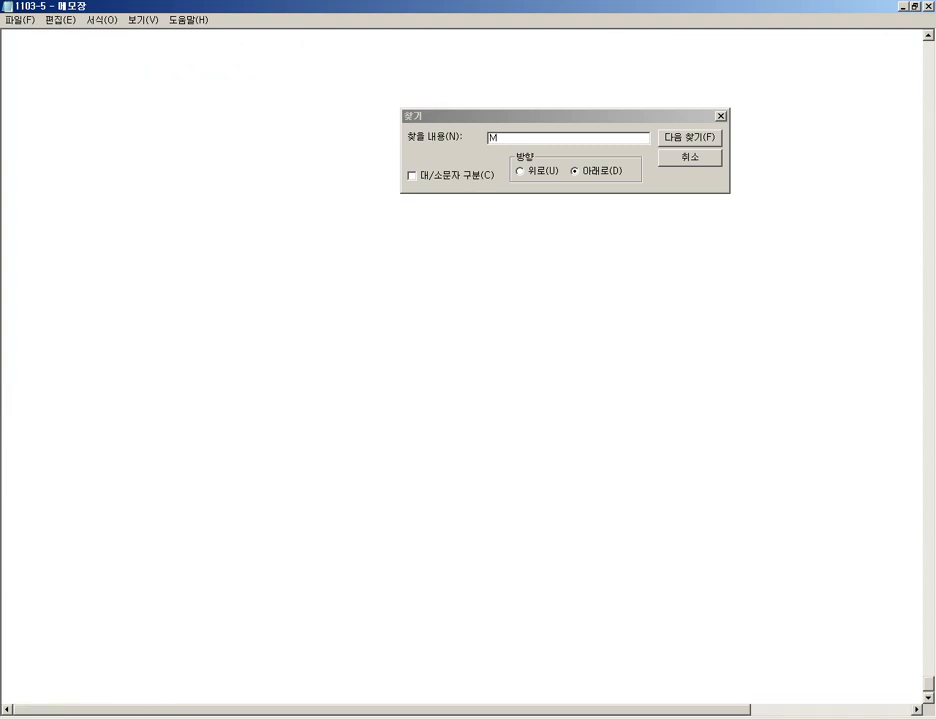
Finish the N8020 comment with an indented "이동됨." on the line below and go to block N8030
type("이동")
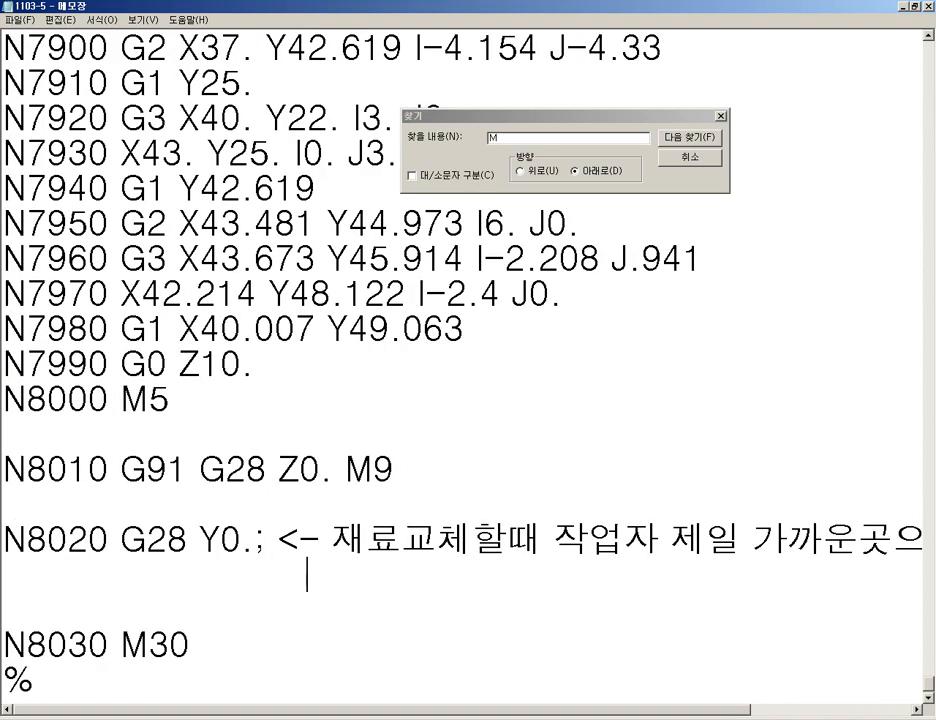
type("ㅎ")
key("BackSpace")
key("BackSpace")
key("BackSpace")
type("ㅇㅣ동됨")
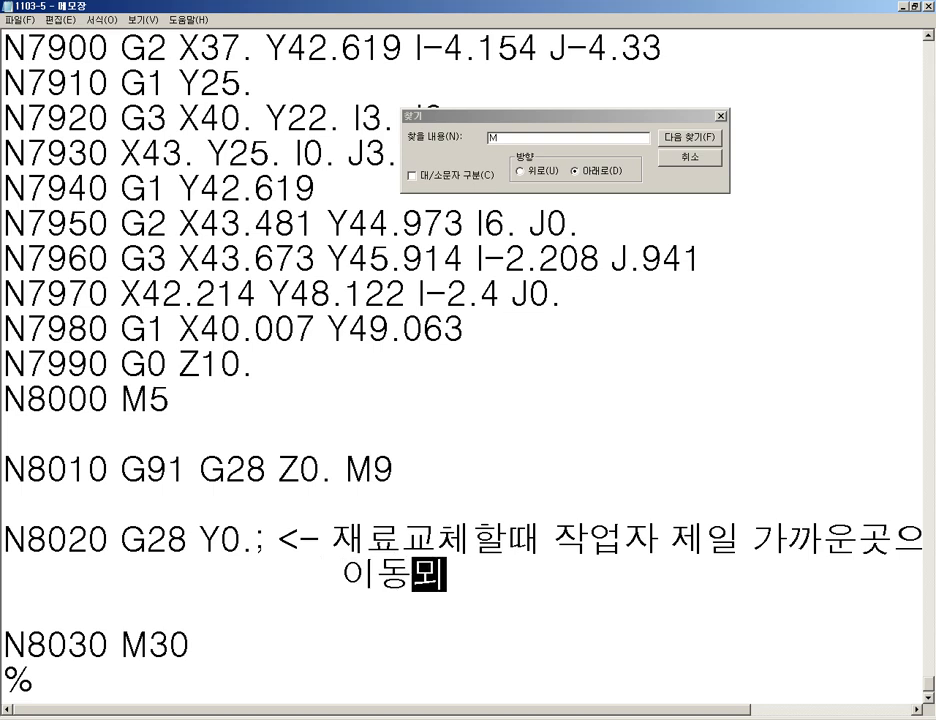
type(".")
key("Down")
key("Down")
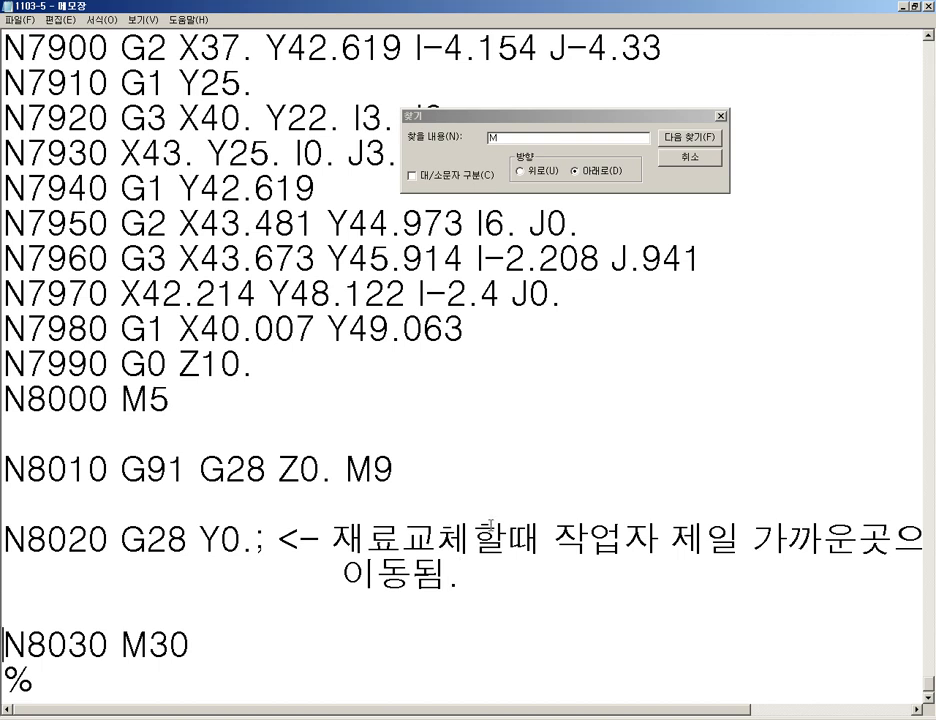